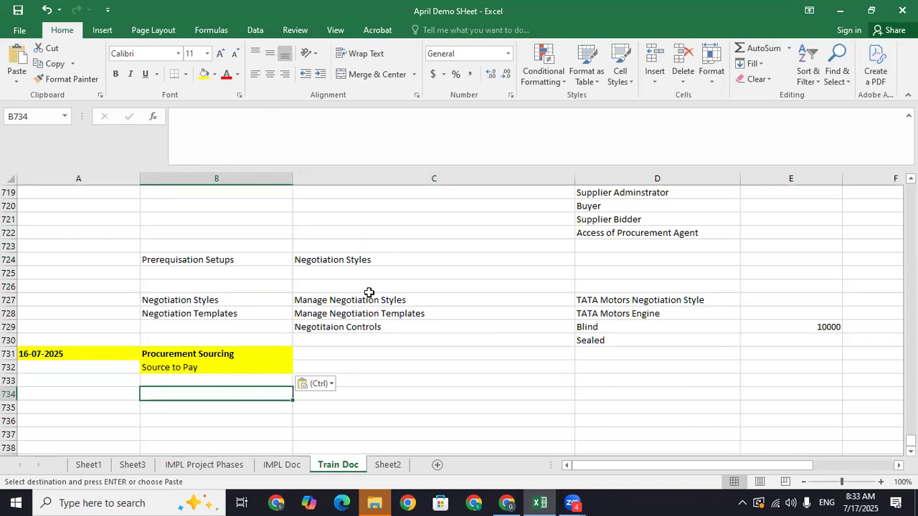
# - Check cells B732–C733 around 'Source to Pay' in Train Doc, then switch to the Oracle browser window
pyautogui.click(415, 383)
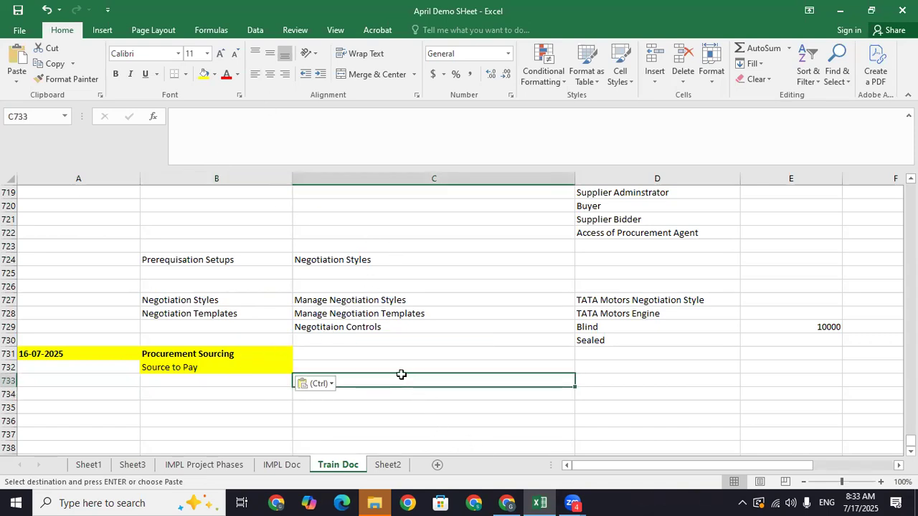
pyautogui.click(207, 384)
pyautogui.click(403, 375)
pyautogui.click(215, 370)
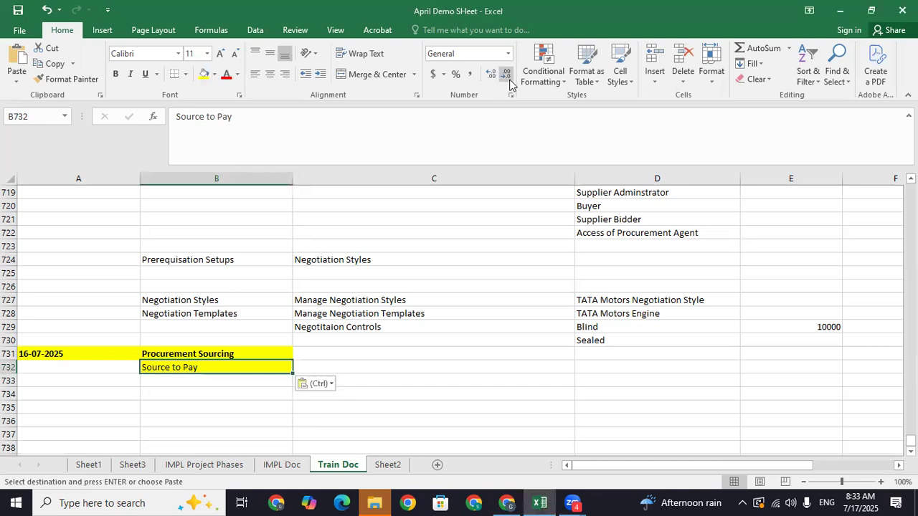
pyautogui.click(359, 370)
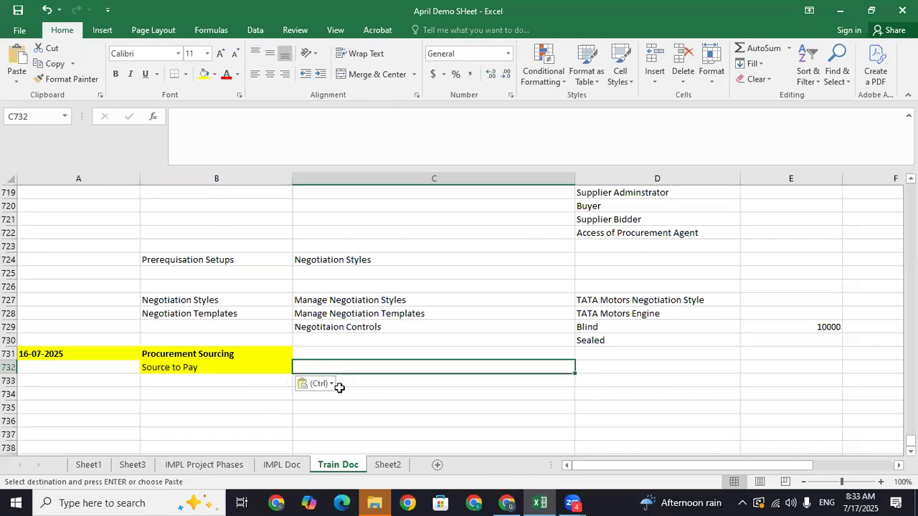
pyautogui.click(375, 382)
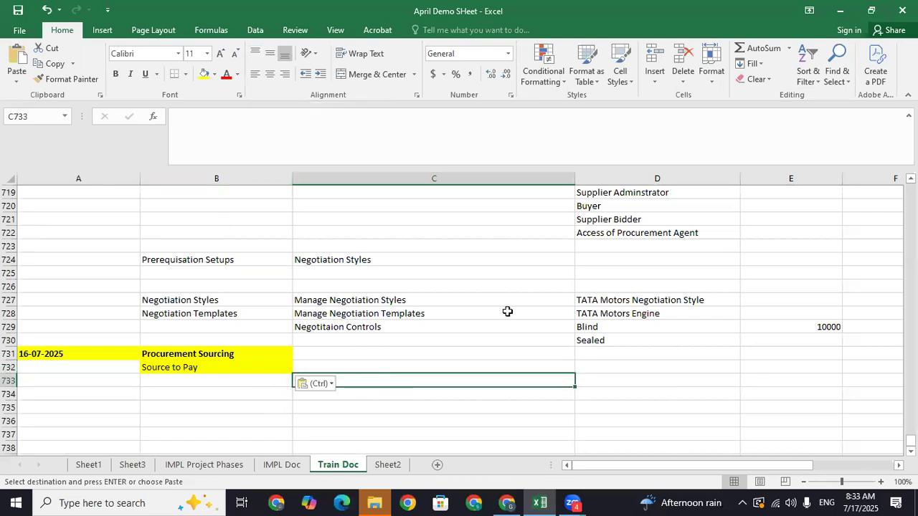
pyautogui.click(506, 503)
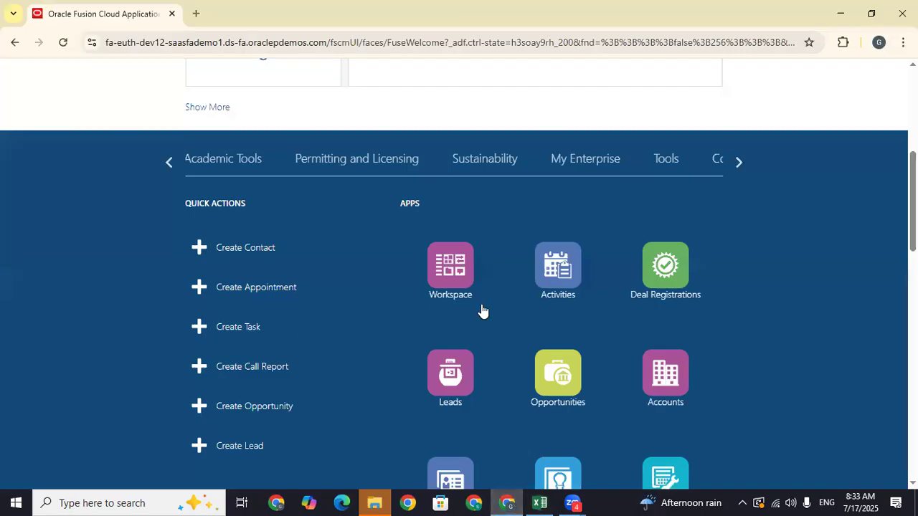
# - Sign out of Oracle Fusion Cloud and sign back in as the procurement user
pyautogui.scroll(5, 746, 165)
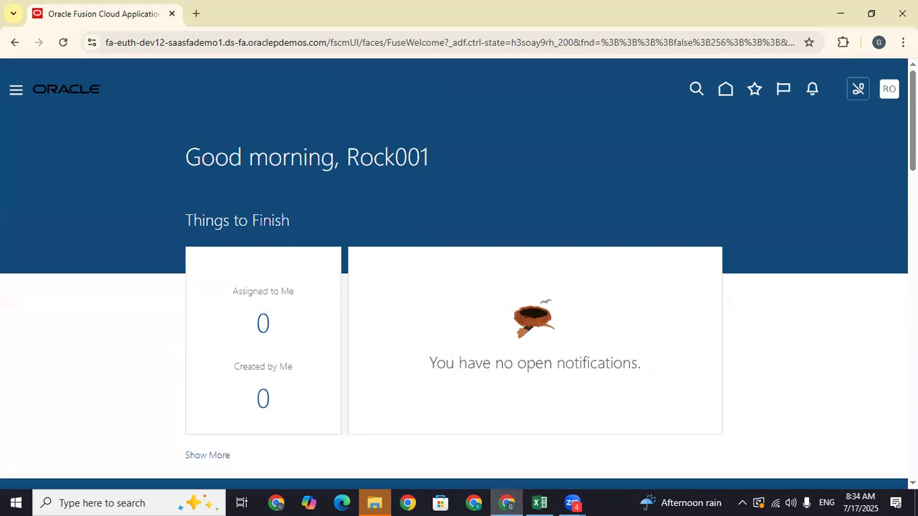
pyautogui.click(890, 89)
pyautogui.click(863, 121)
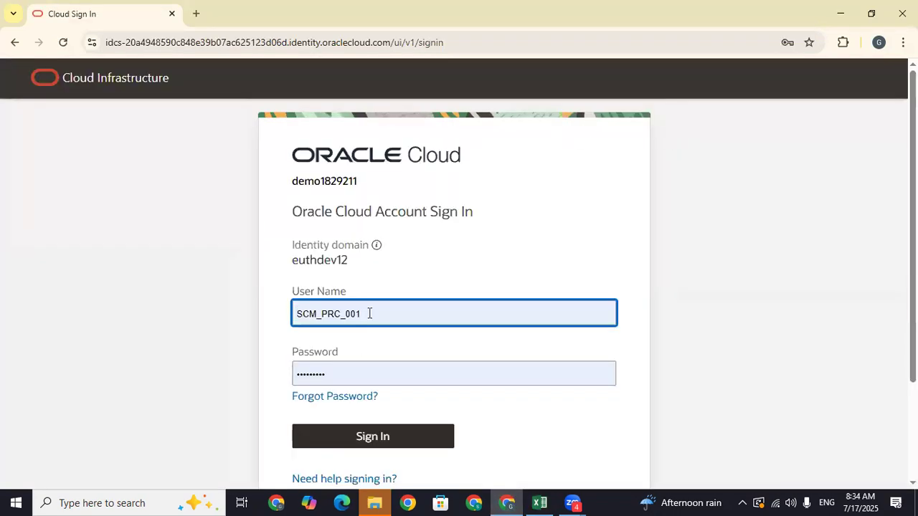
pyautogui.click(403, 444)
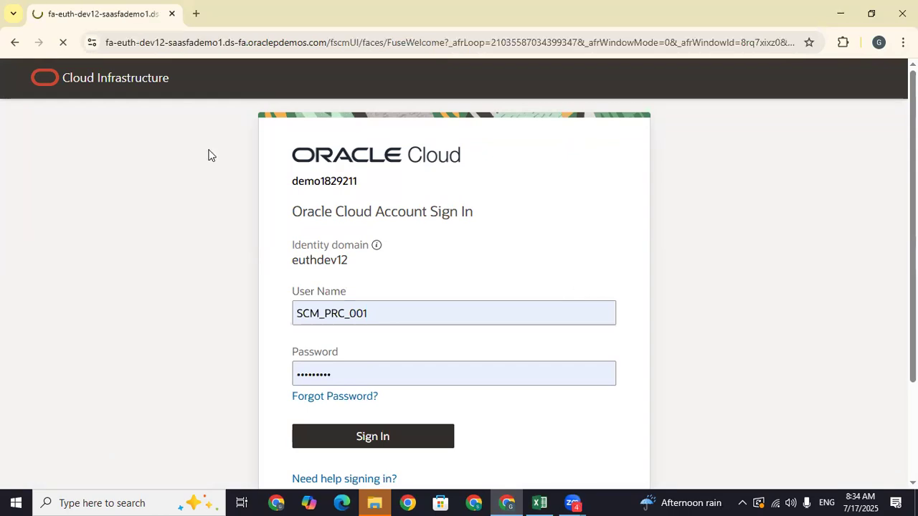
pyautogui.moveTo(543, 500)
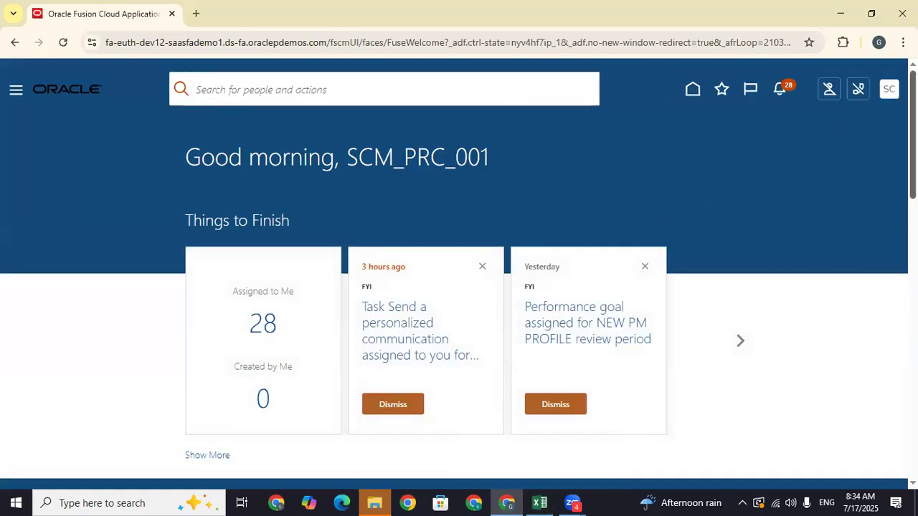
# - Open Purchase Requisitions from the Procurement tab
pyautogui.scroll(-3, 502, 252)
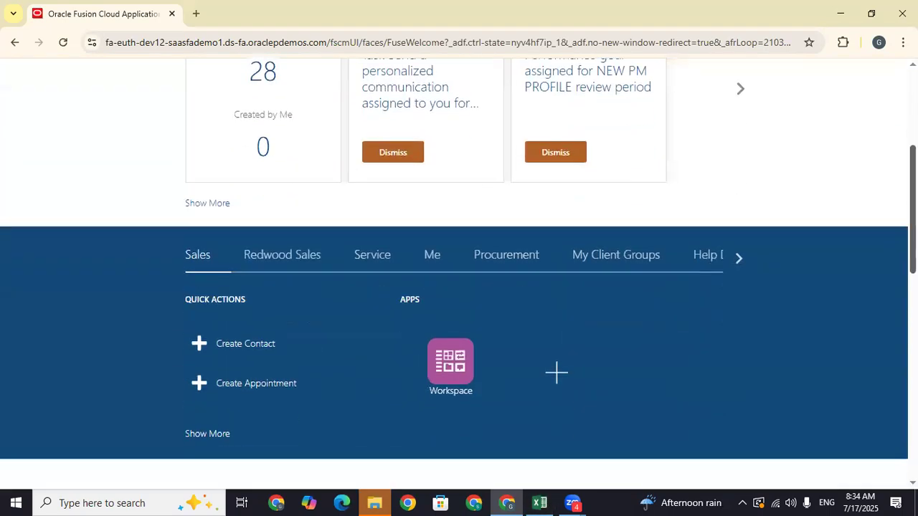
pyautogui.click(505, 257)
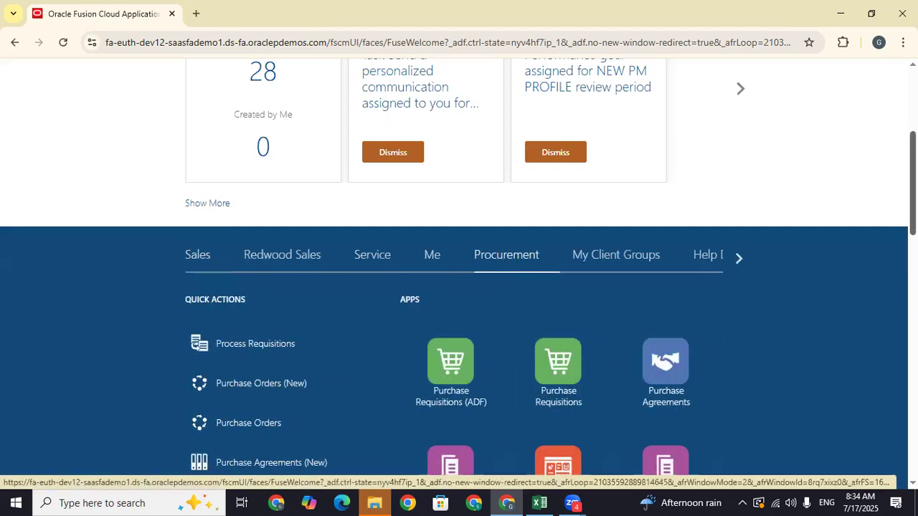
pyautogui.scroll(-2, 504, 256)
pyautogui.click(558, 215)
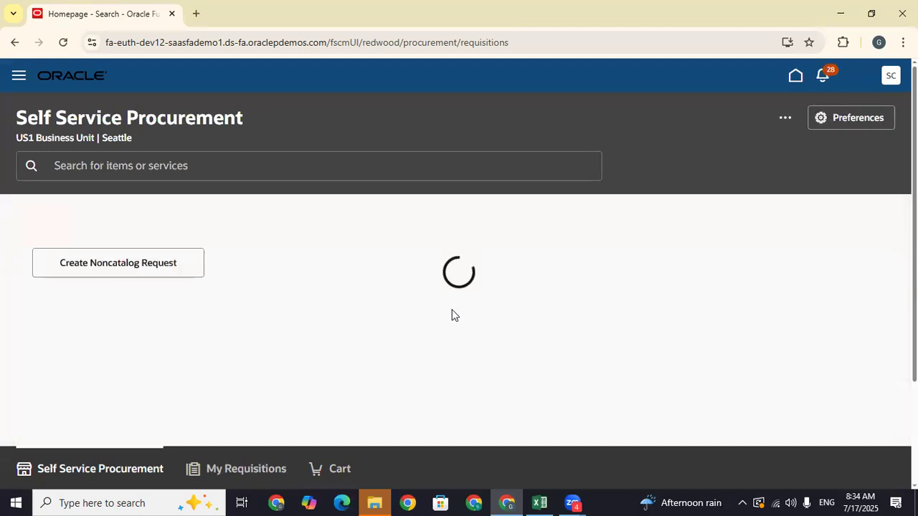
# - Enter a new requisition line and pick item AS00120, Vision Wireless Utility
pyautogui.click(785, 117)
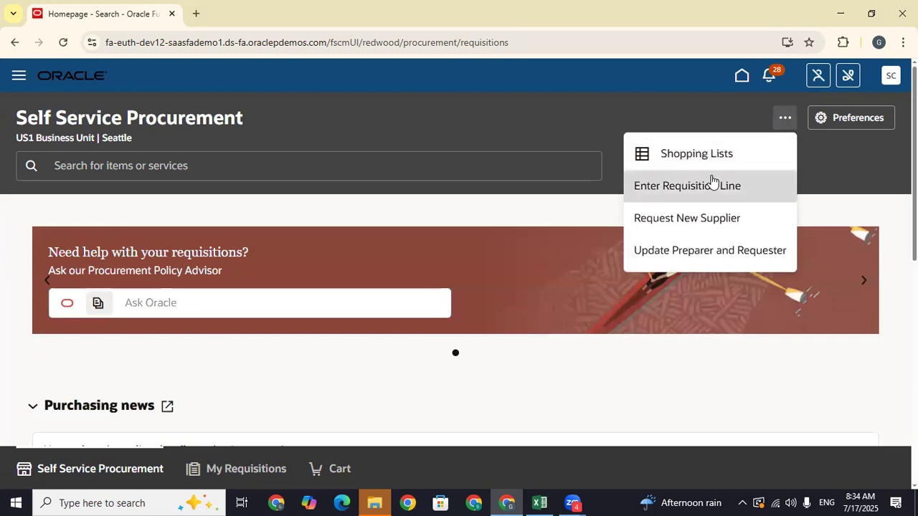
pyautogui.click(712, 183)
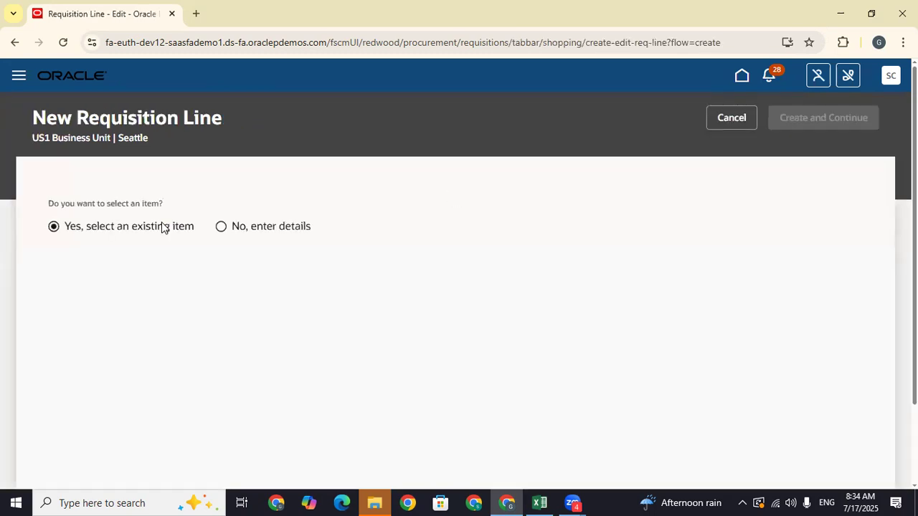
pyautogui.click(112, 272)
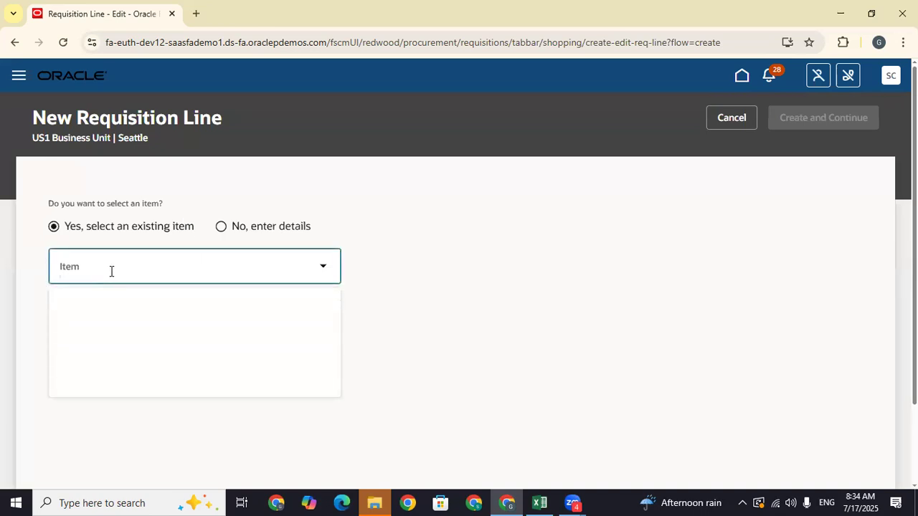
pyautogui.write('AS00101')
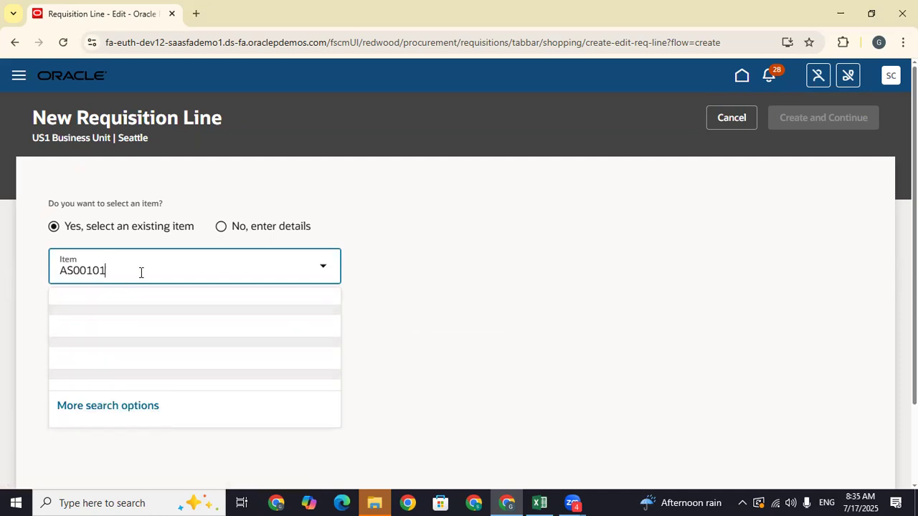
pyautogui.press('BackSpace')
pyautogui.press('BackSpace')
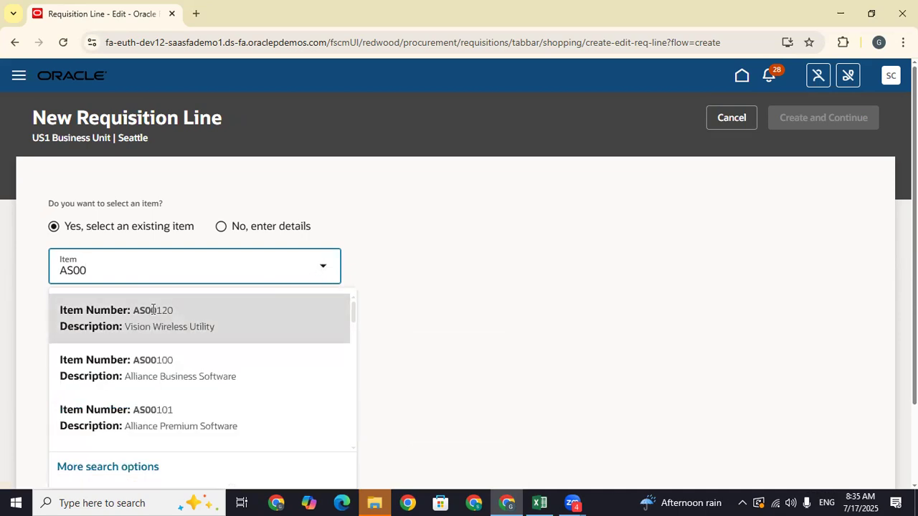
pyautogui.click(155, 317)
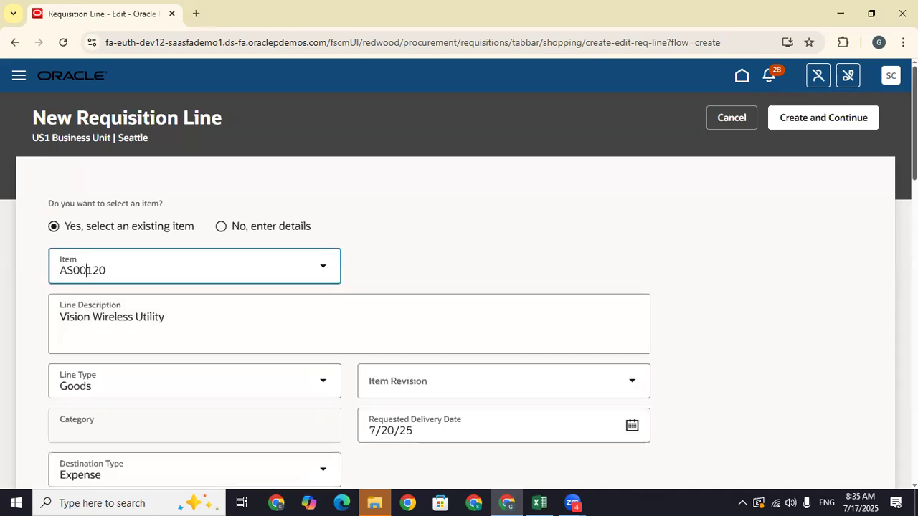
# - Submit the AS00120 line with Create and Continue
pyautogui.scroll(-5, 237, 192)
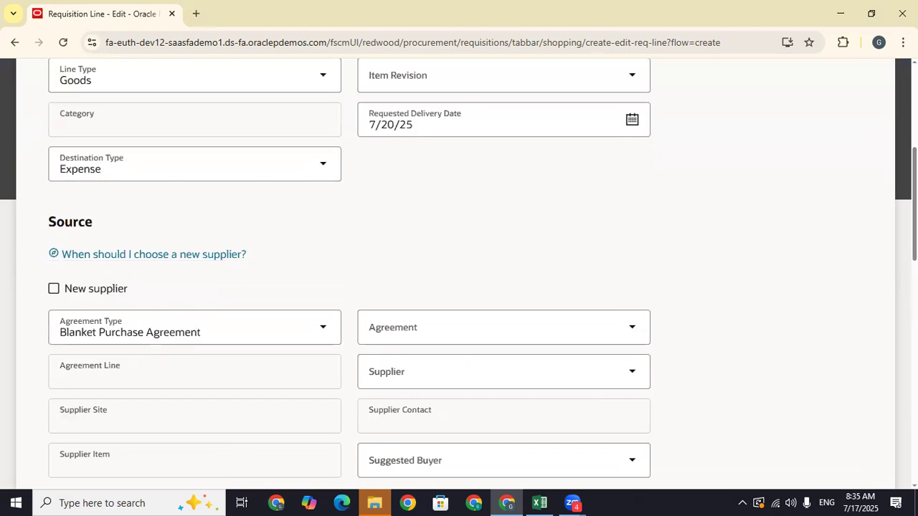
pyautogui.scroll(-4, 913, 208)
pyautogui.scroll(-10, 459, 273)
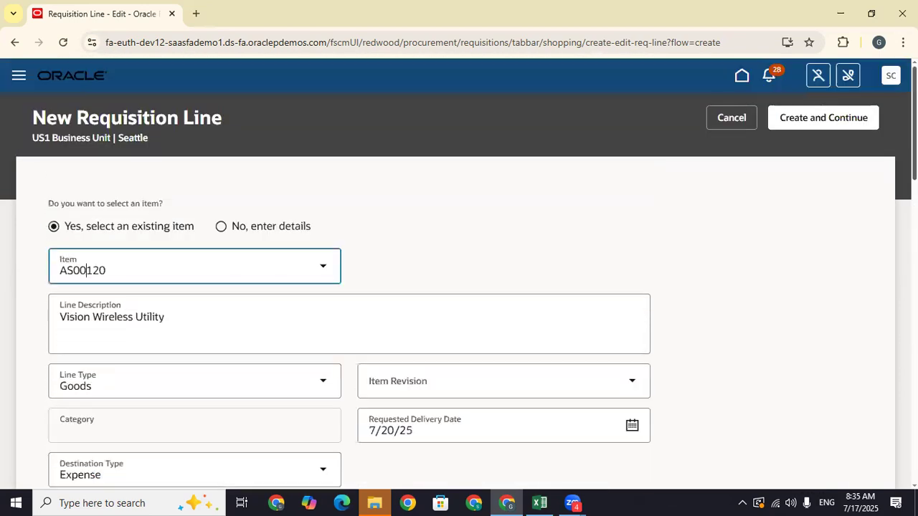
pyautogui.click(826, 118)
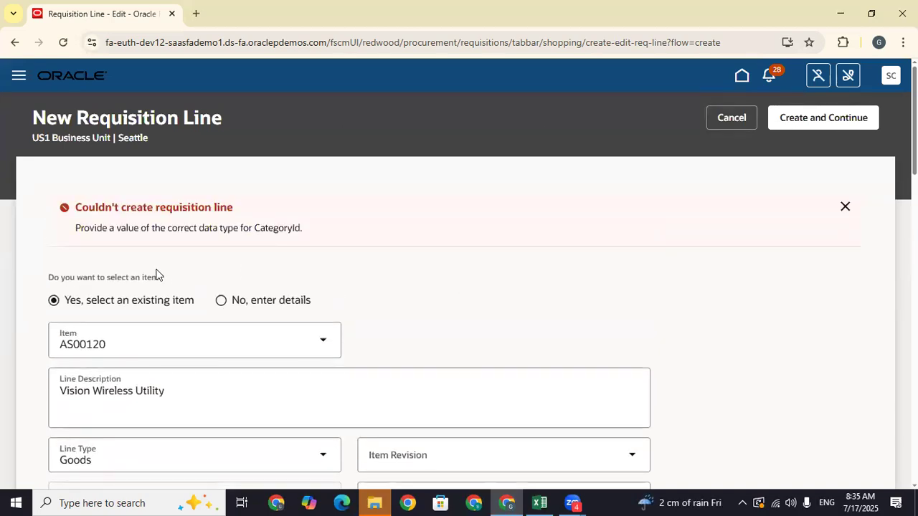
# - Swap the item for AS00100, Alliance Business Software, and create the line
pyautogui.scroll(-4, 347, 274)
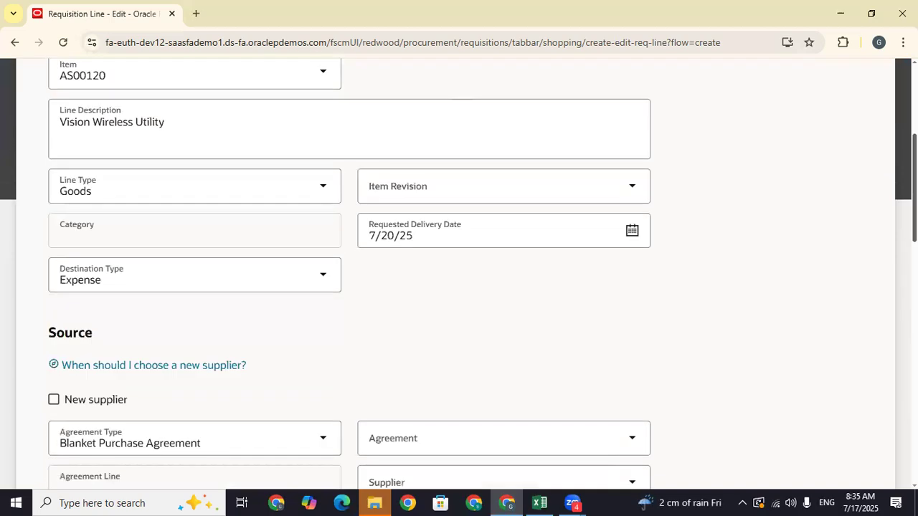
pyautogui.scroll(1, 218, 185)
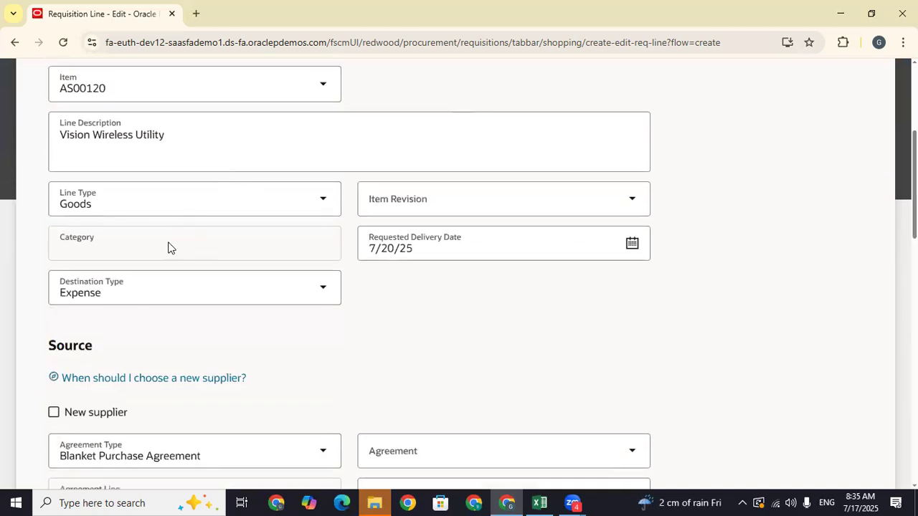
pyautogui.click(125, 95)
pyautogui.press('BackSpace')
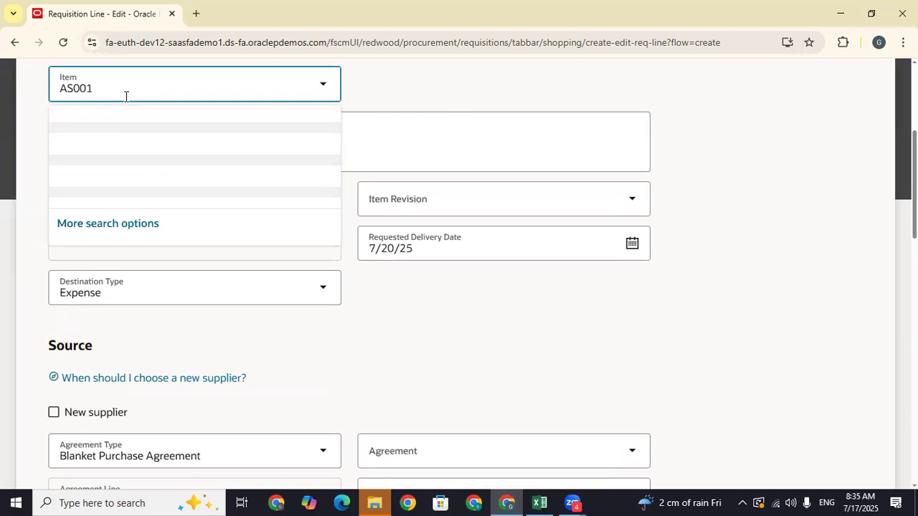
pyautogui.click(139, 185)
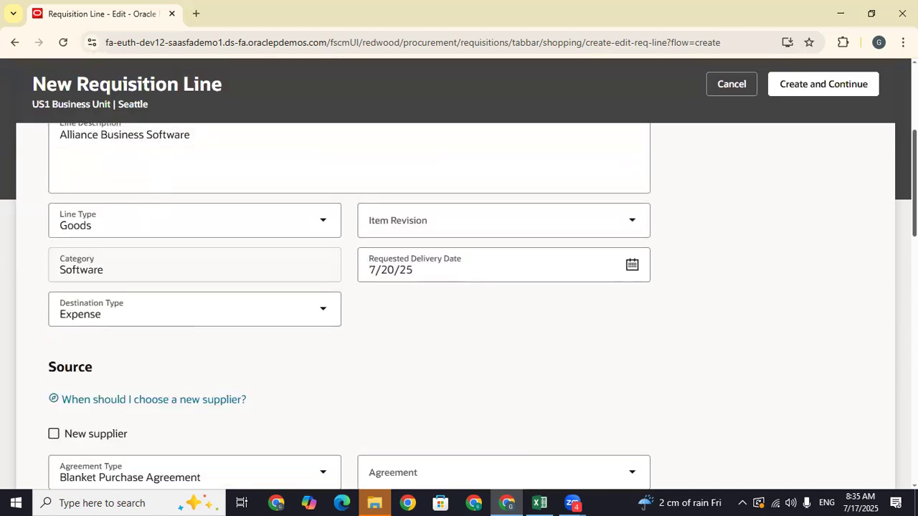
pyautogui.click(847, 88)
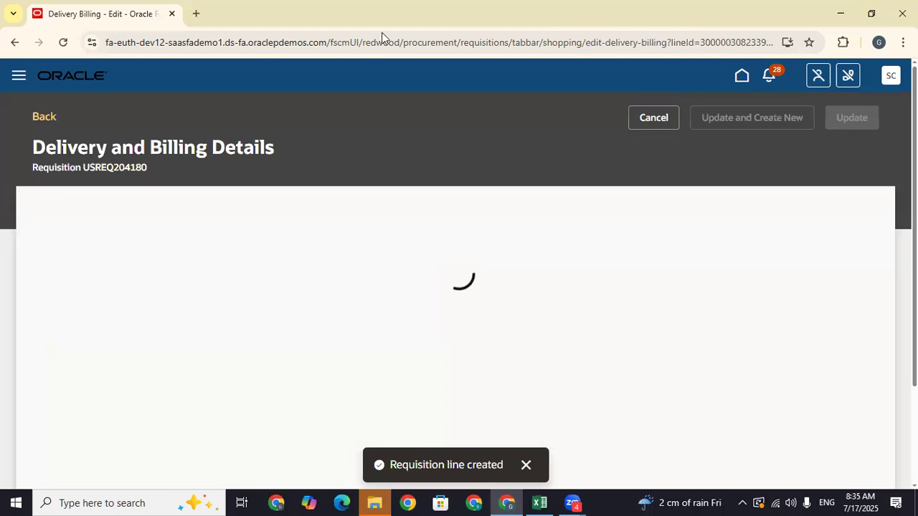
# - Review the delivery and billing details and update the line
pyautogui.scroll(-3, 467, 241)
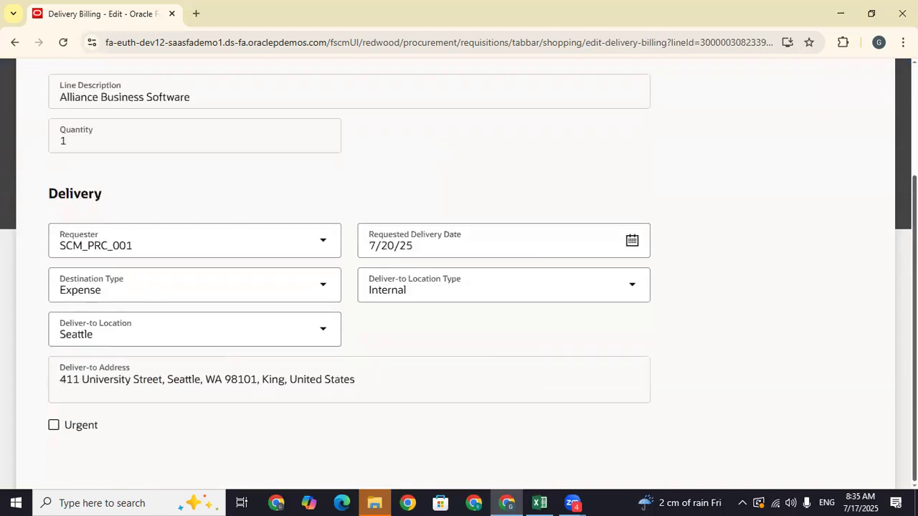
pyautogui.scroll(3, 603, 160)
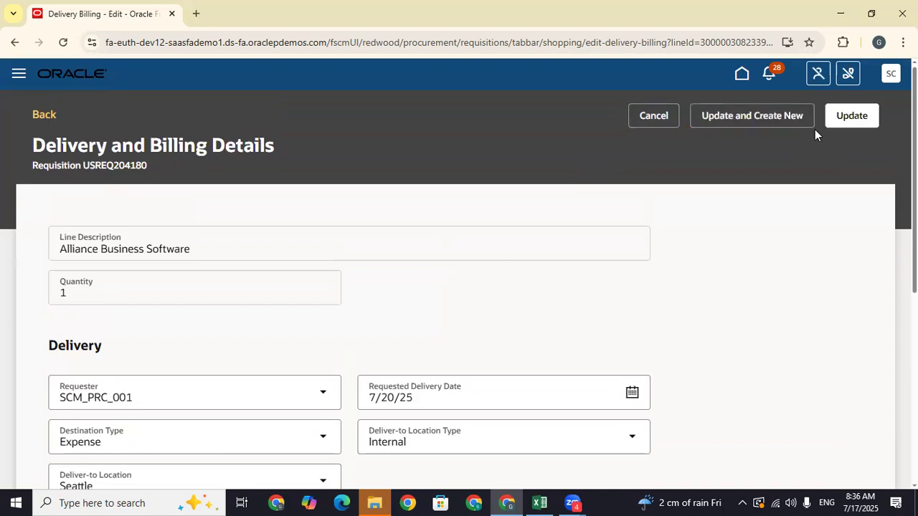
pyautogui.click(860, 123)
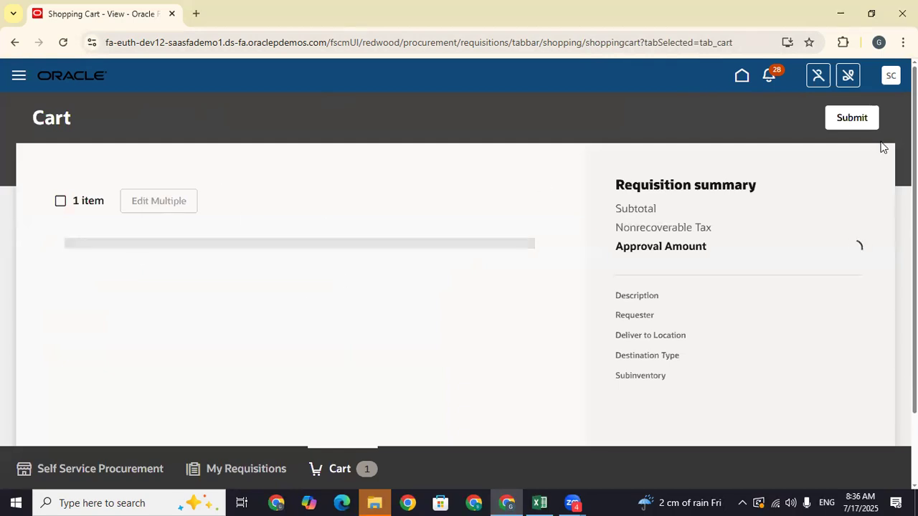
# - Submit the requisition in the cart
pyautogui.scroll(-2, 638, 234)
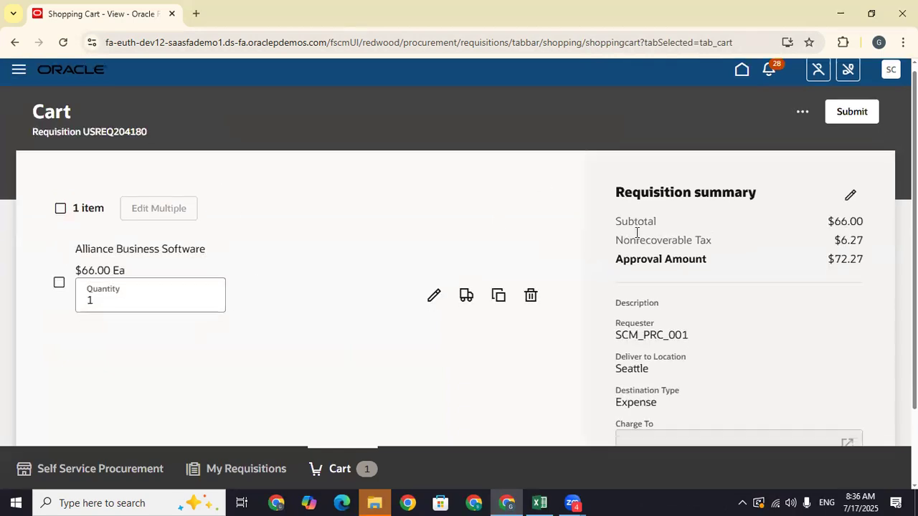
pyautogui.scroll(2, 789, 251)
pyautogui.click(852, 121)
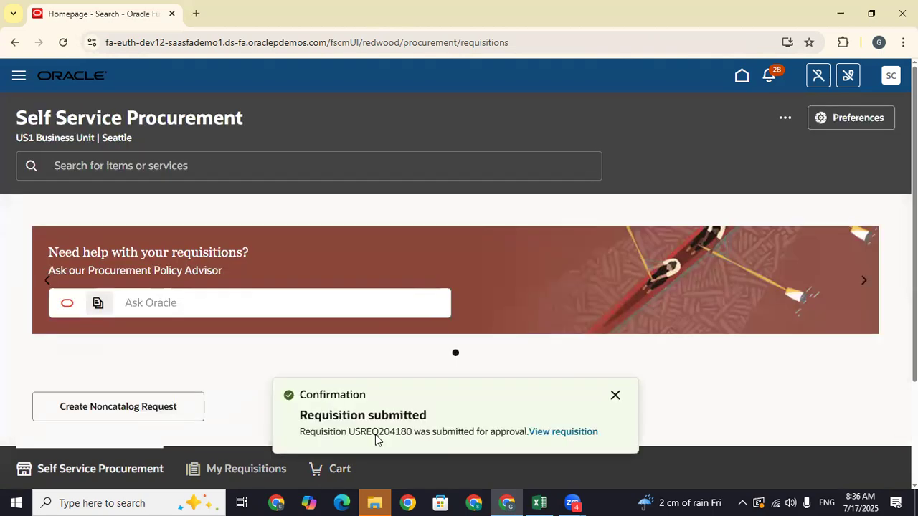
# - Copy the requisition number USREQ204180
pyautogui.doubleClick(381, 432)
pyautogui.rightClick(381, 432)
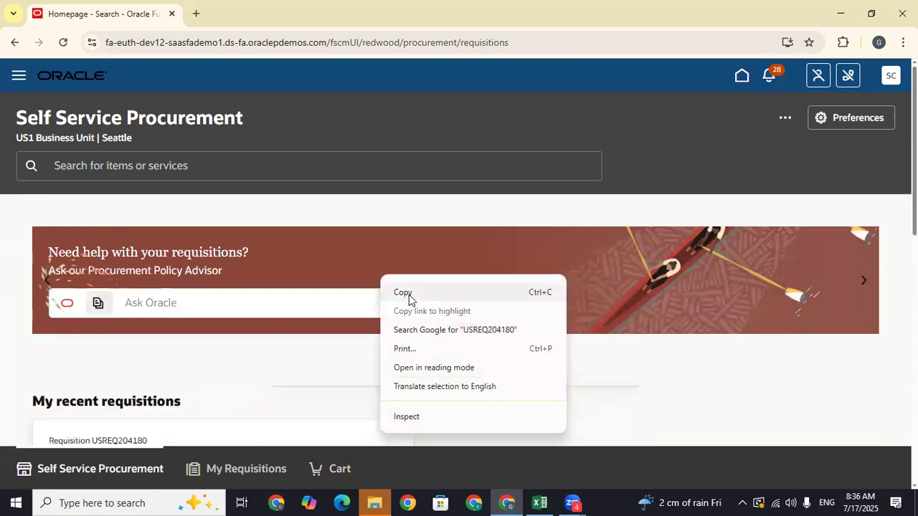
pyautogui.click(408, 295)
pyautogui.scroll(-4, 459, 287)
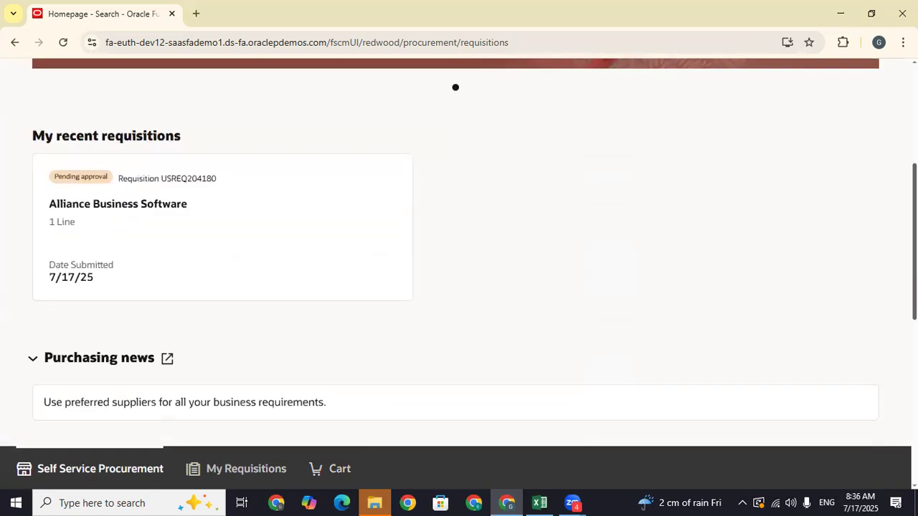
# - View the approvers for requisition USREQ204180, then return to the home page
pyautogui.click(85, 183)
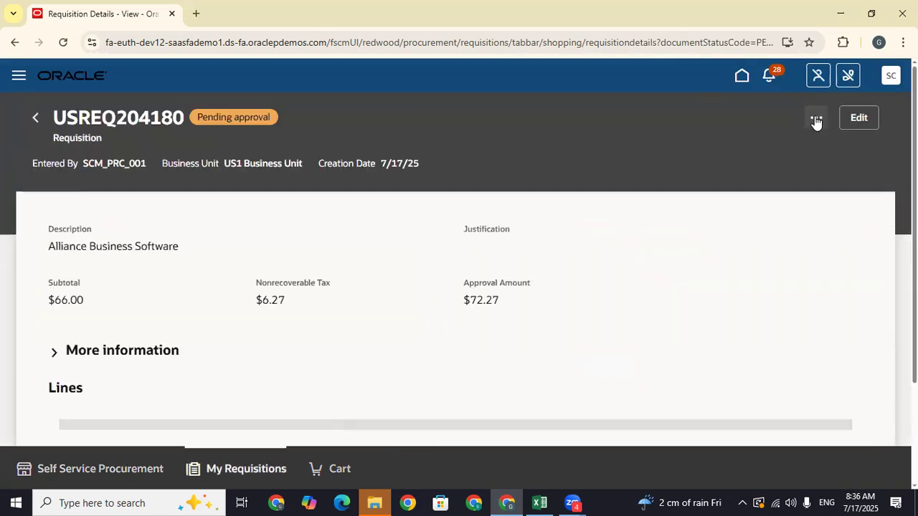
pyautogui.click(815, 119)
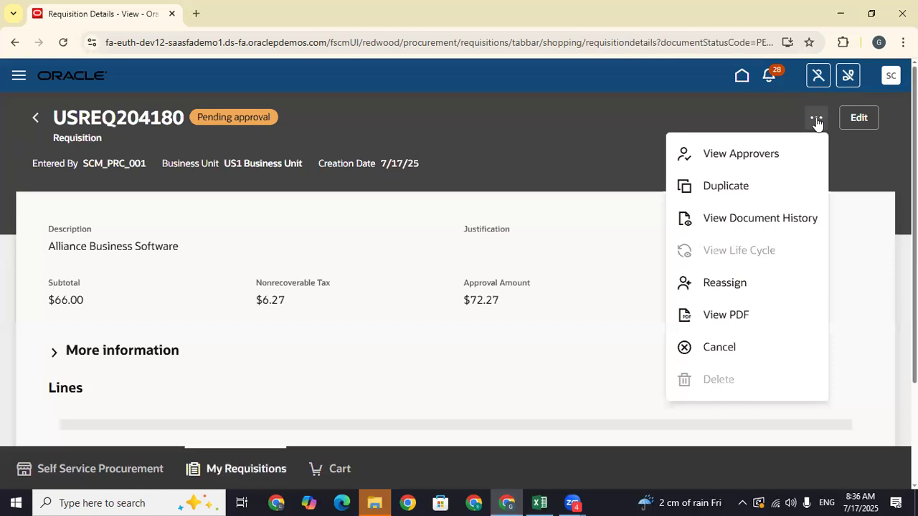
pyautogui.click(747, 156)
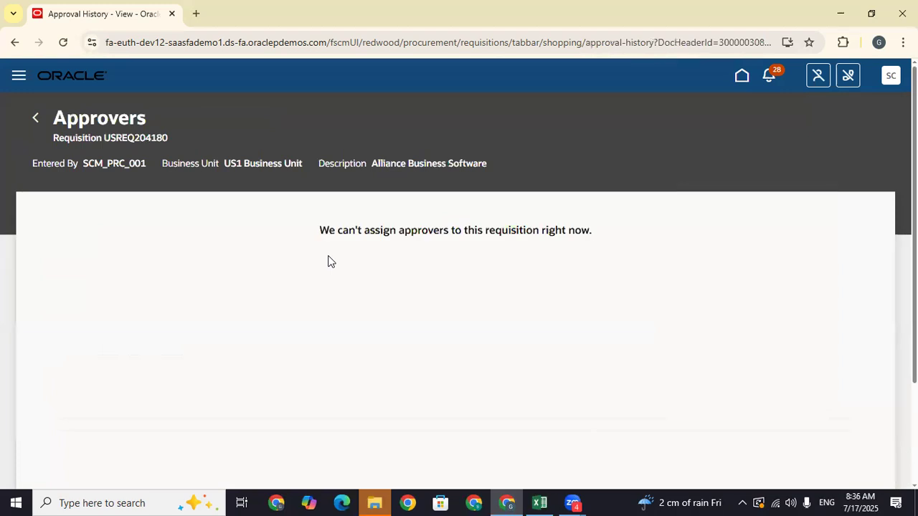
pyautogui.click(742, 78)
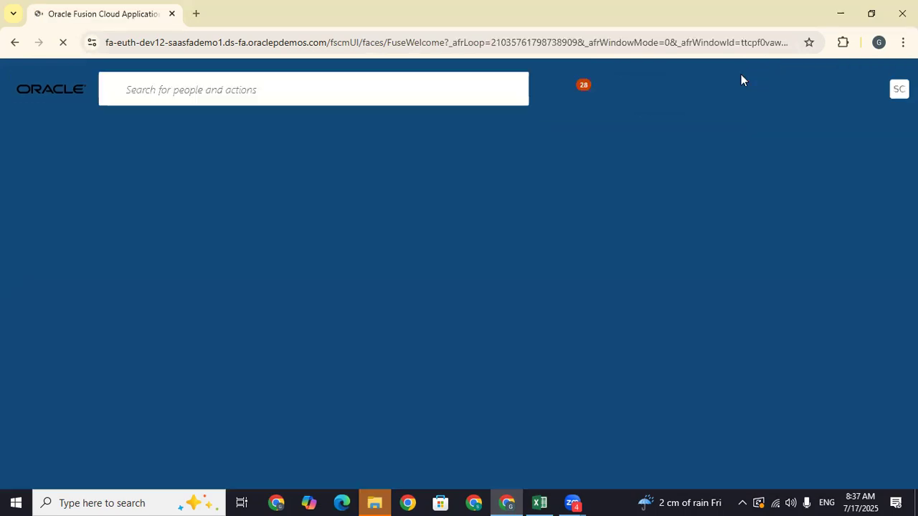
# - Scroll through the home page navigator tabs to find Product Management
pyautogui.scroll(-4, 459, 272)
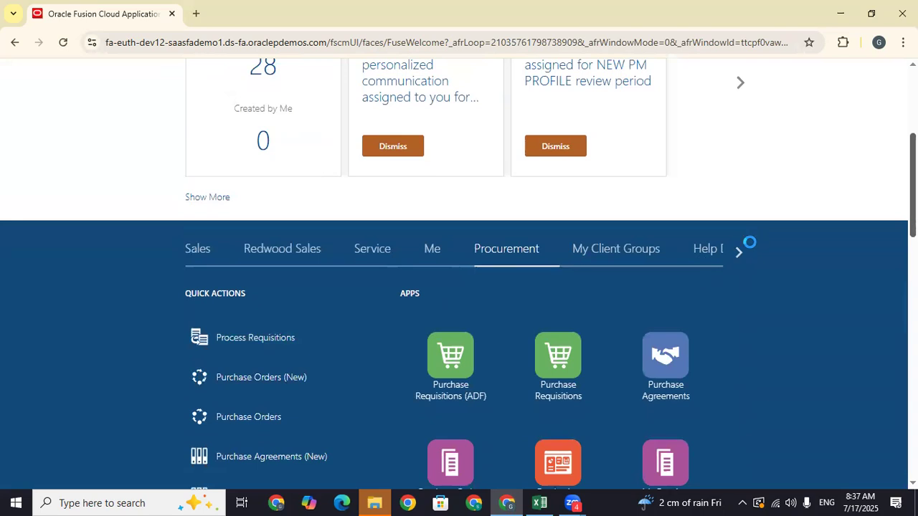
pyautogui.scroll(-1, 787, 236)
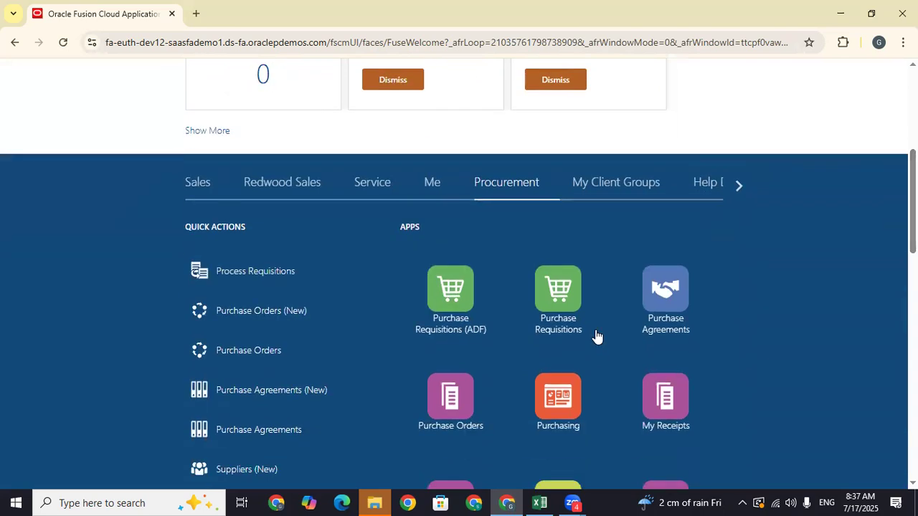
pyautogui.scroll(5, 864, 223)
pyautogui.scroll(-10, 788, 244)
pyautogui.scroll(5, 844, 203)
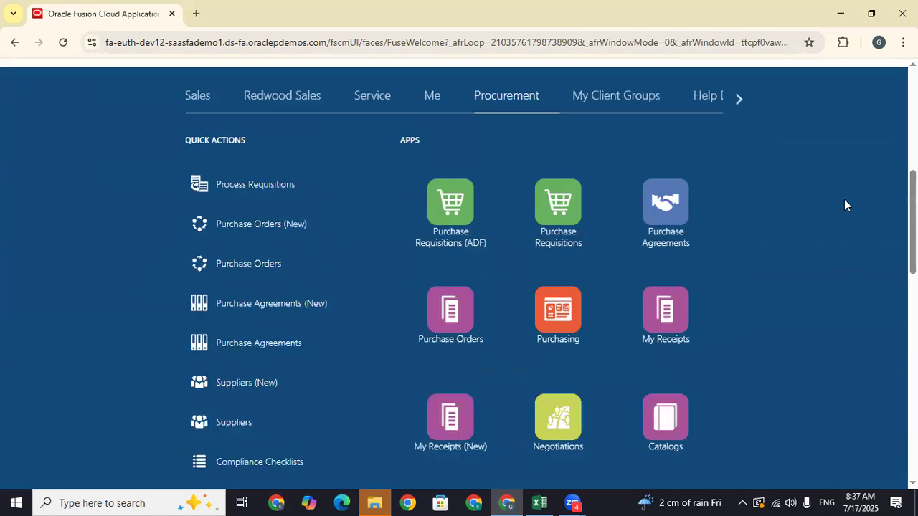
pyautogui.scroll(-1, 829, 207)
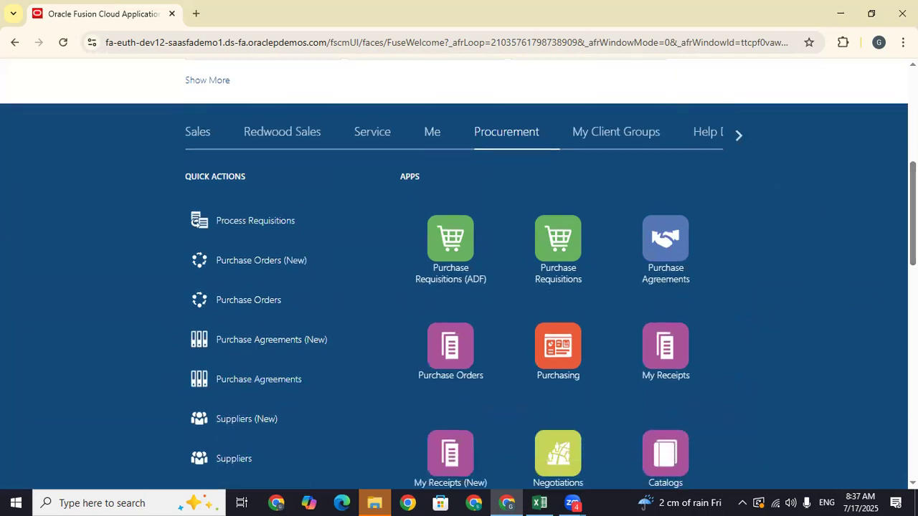
pyautogui.scroll(3, 874, 167)
pyautogui.click(740, 305)
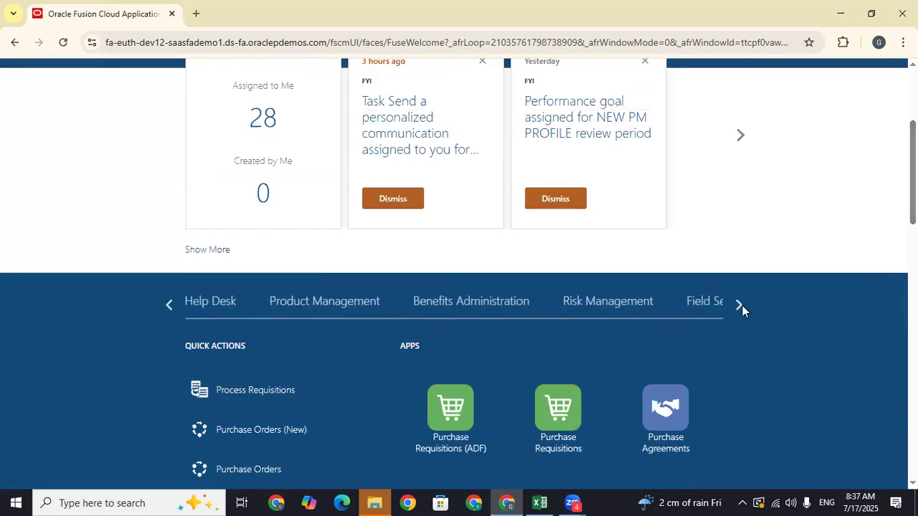
pyautogui.click(742, 306)
pyautogui.click(743, 305)
pyautogui.click(742, 305)
pyautogui.click(742, 305)
pyautogui.click(743, 305)
pyautogui.click(742, 306)
pyautogui.click(168, 307)
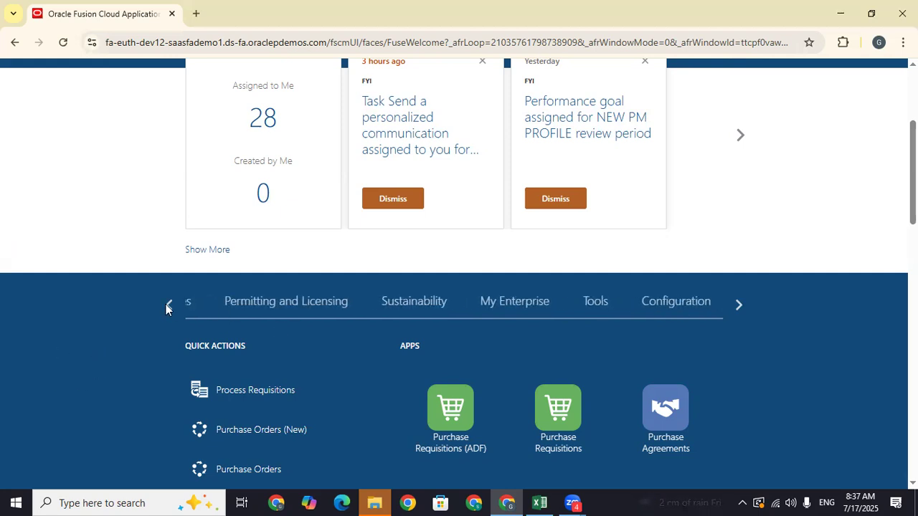
pyautogui.click(168, 307)
pyautogui.click(168, 306)
pyautogui.click(167, 307)
pyautogui.click(167, 307)
pyautogui.click(167, 307)
pyautogui.click(167, 307)
pyautogui.click(167, 307)
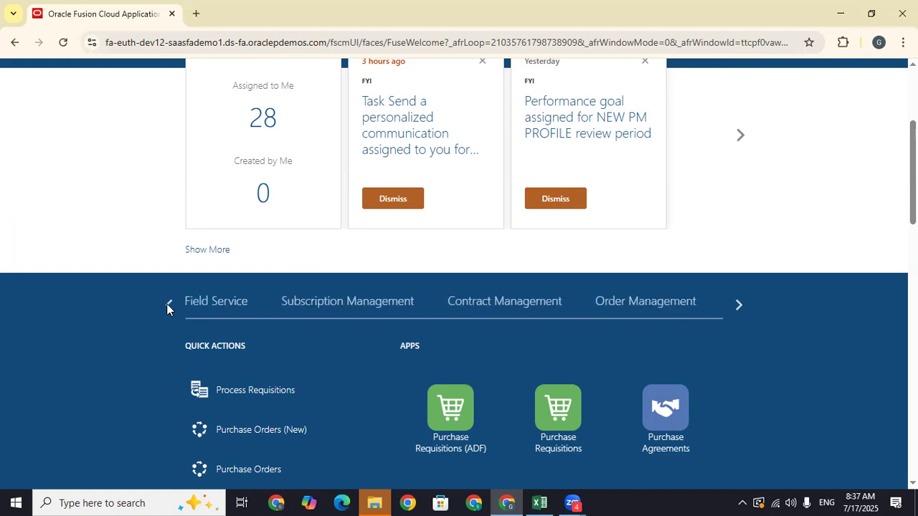
pyautogui.click(167, 307)
pyautogui.click(167, 307)
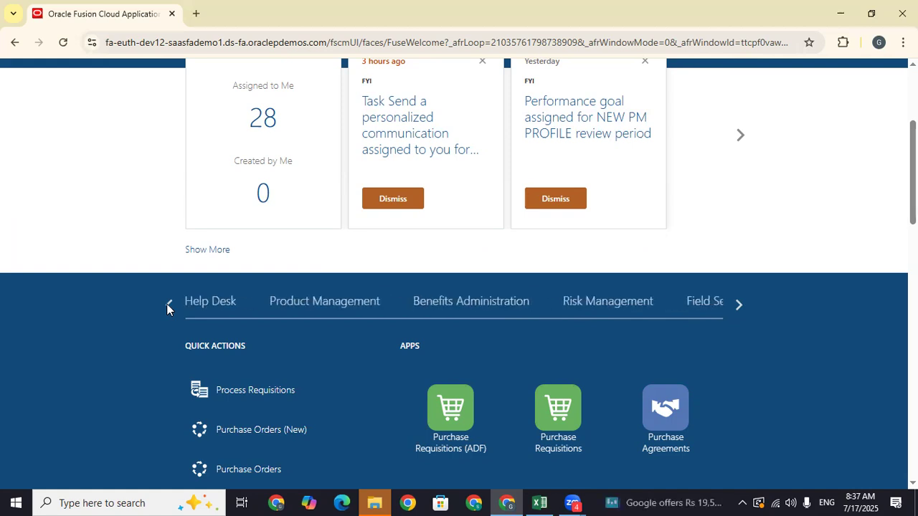
# - Open Product Information Management under Product Management and show its item tasks
pyautogui.click(350, 307)
pyautogui.scroll(-2, 349, 307)
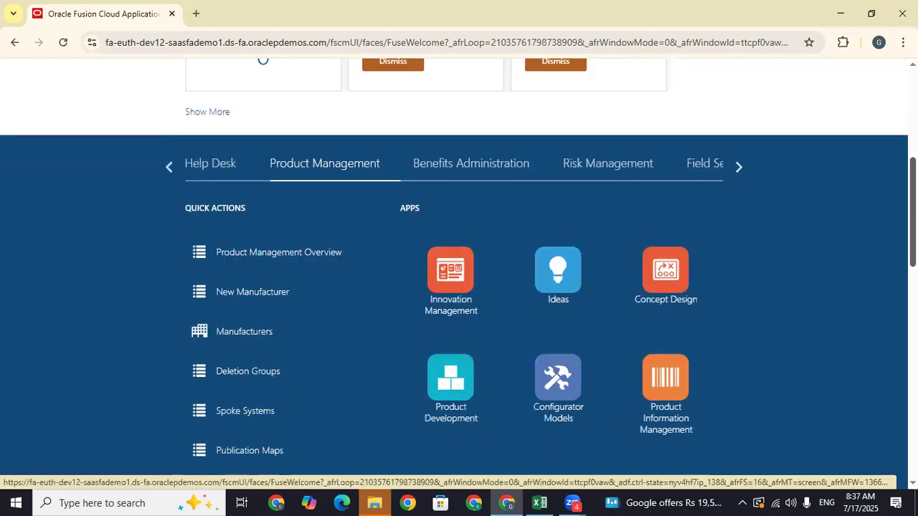
pyautogui.scroll(-1, 449, 431)
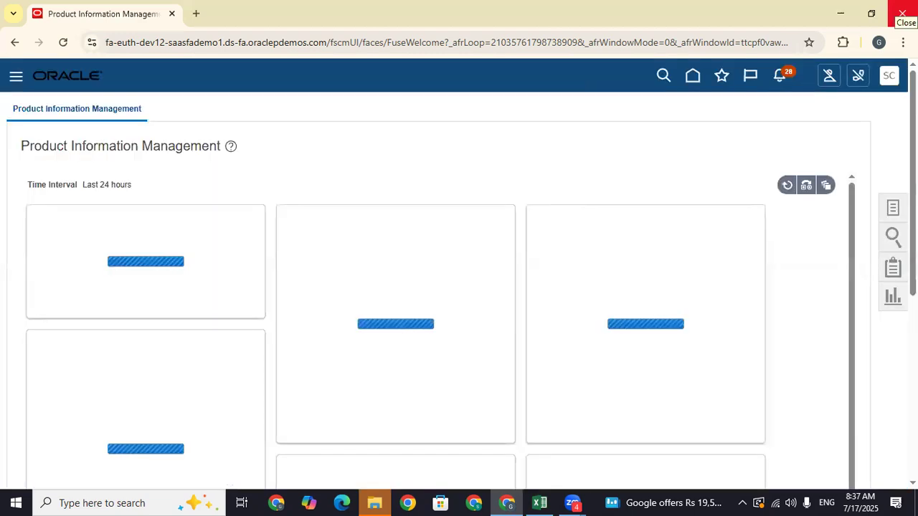
pyautogui.click(893, 208)
# - Start a new item for organization 000 with item class ROOT
pyautogui.click(814, 121)
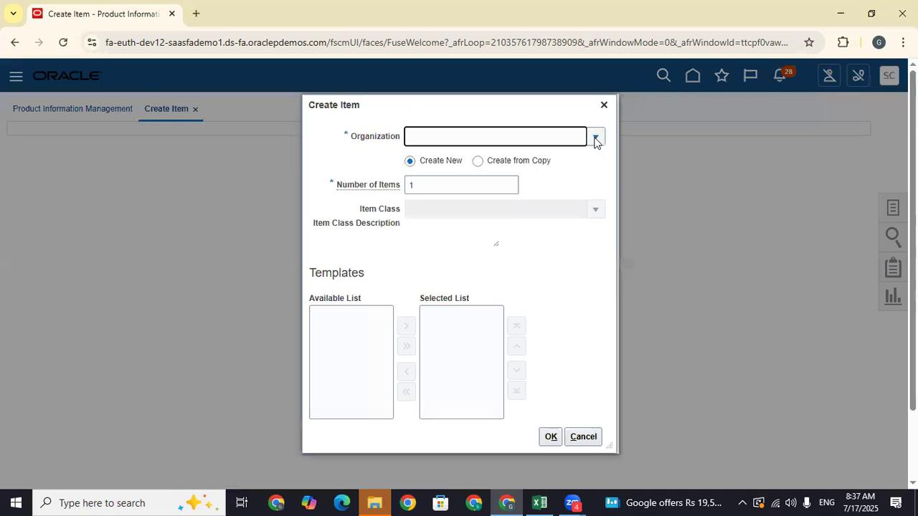
pyautogui.click(595, 138)
pyautogui.click(531, 164)
pyautogui.press('BackSpace')
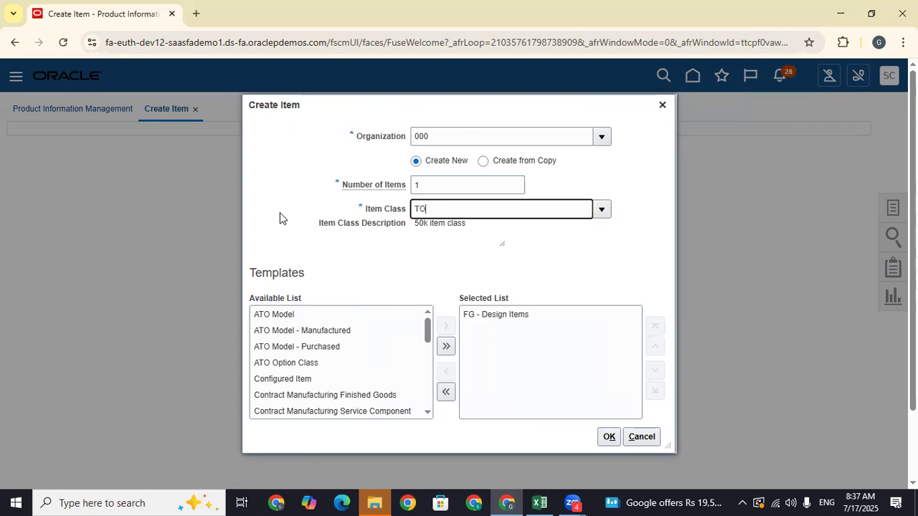
pyautogui.write('ROOT')
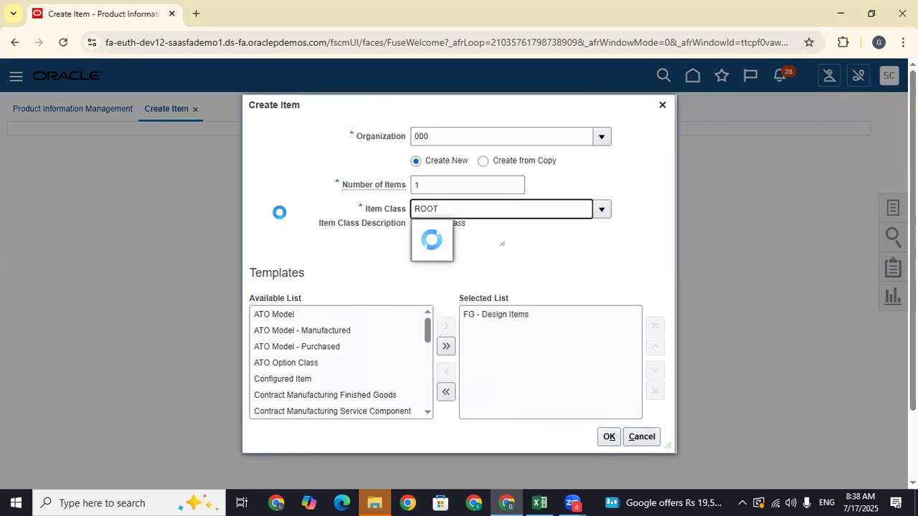
# - Replace FG - Design Items with the Finished Goods template and confirm
pyautogui.click(476, 319)
pyautogui.click(445, 372)
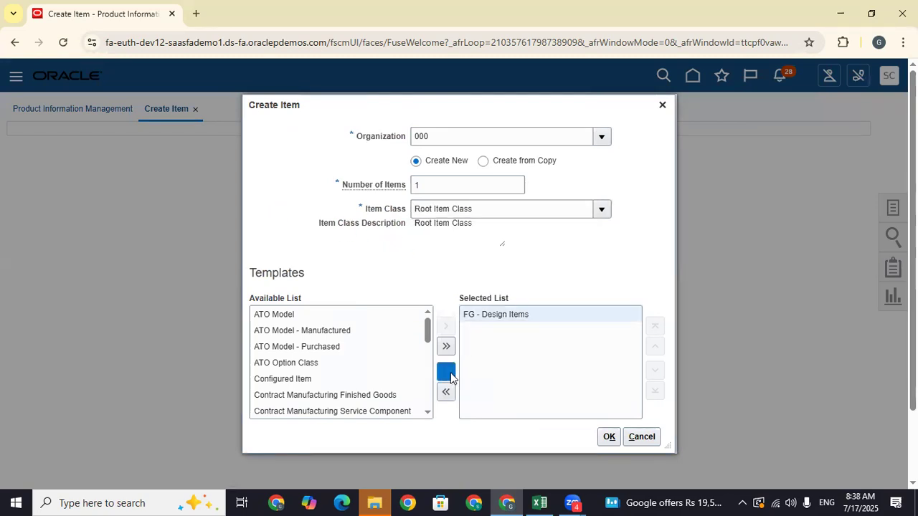
pyautogui.moveTo(426, 394); pyautogui.dragTo(428, 353)
pyautogui.click(353, 337)
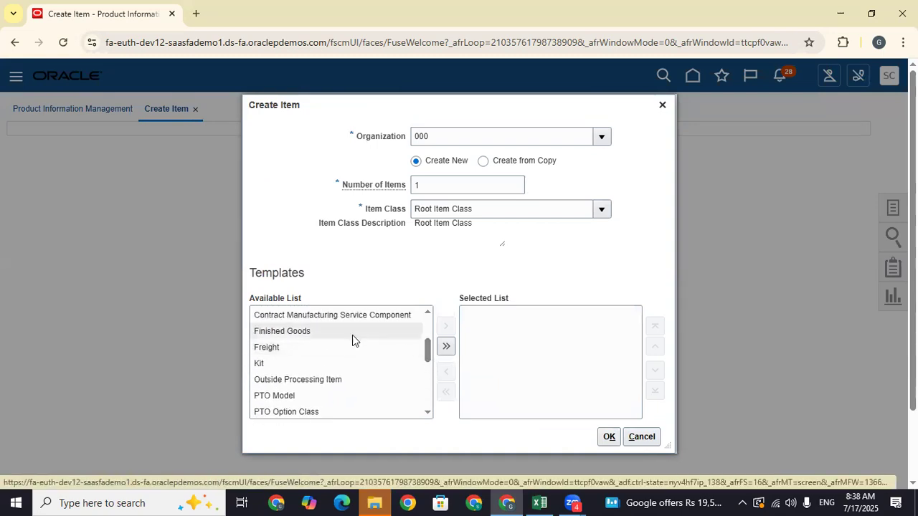
pyautogui.click(446, 328)
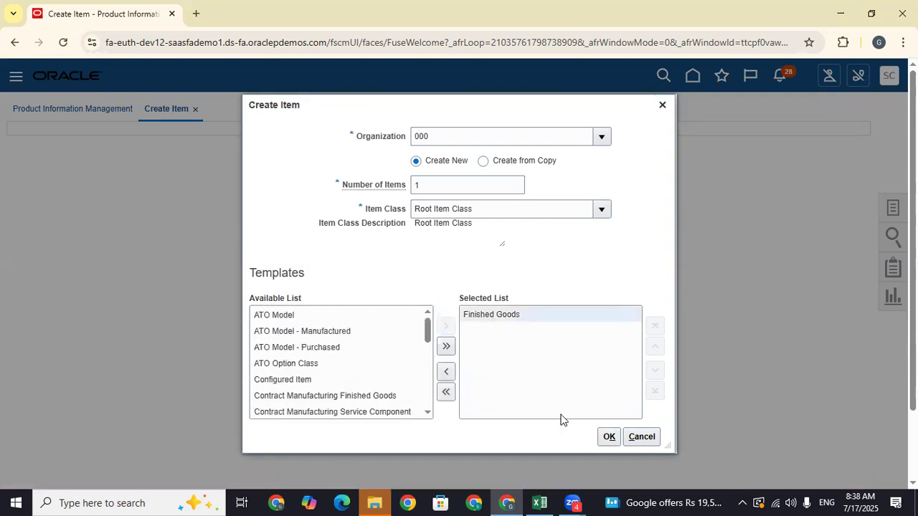
pyautogui.click(608, 437)
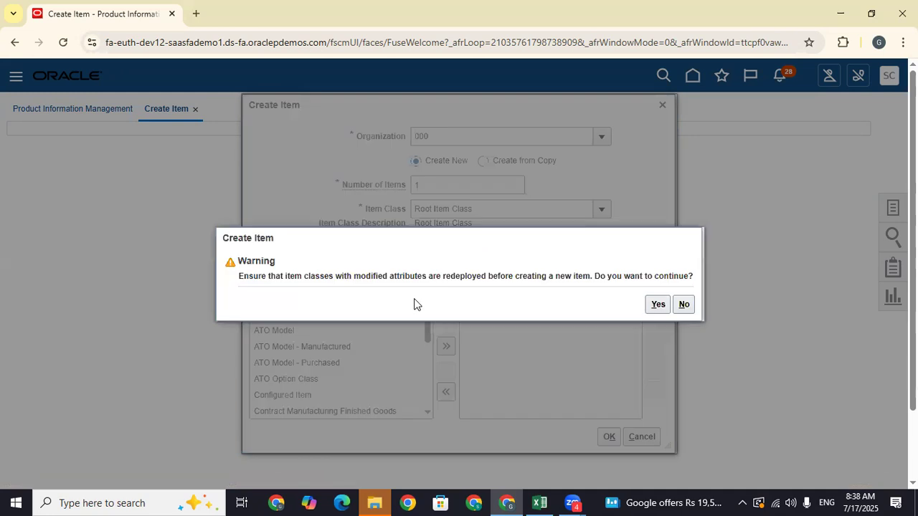
# - Continue past the warning and set the item description to 'Tata Motors'
pyautogui.click(656, 305)
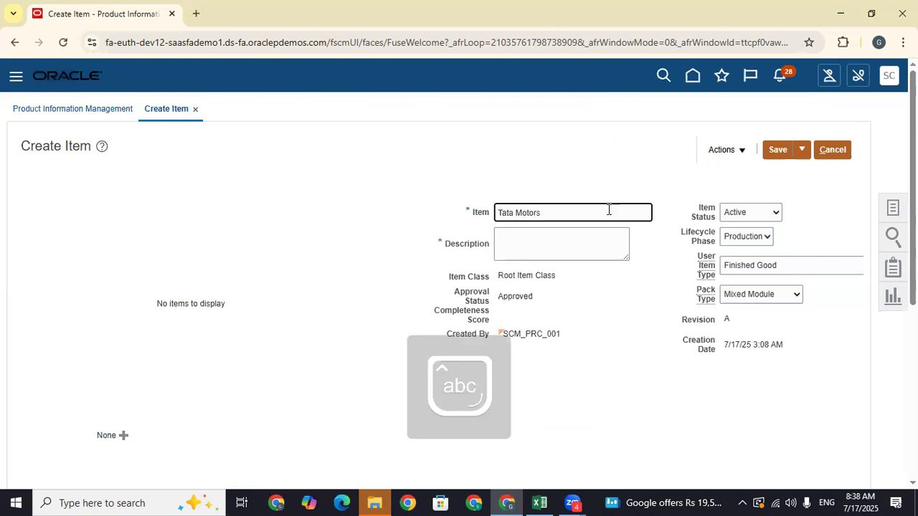
pyautogui.moveTo(609, 210); pyautogui.dragTo(466, 208)
pyautogui.click(535, 245)
pyautogui.write('Tata Motors')
# - Enter a purchase price of 100 in the item's purchasing specifications
pyautogui.scroll(-5, 194, 240)
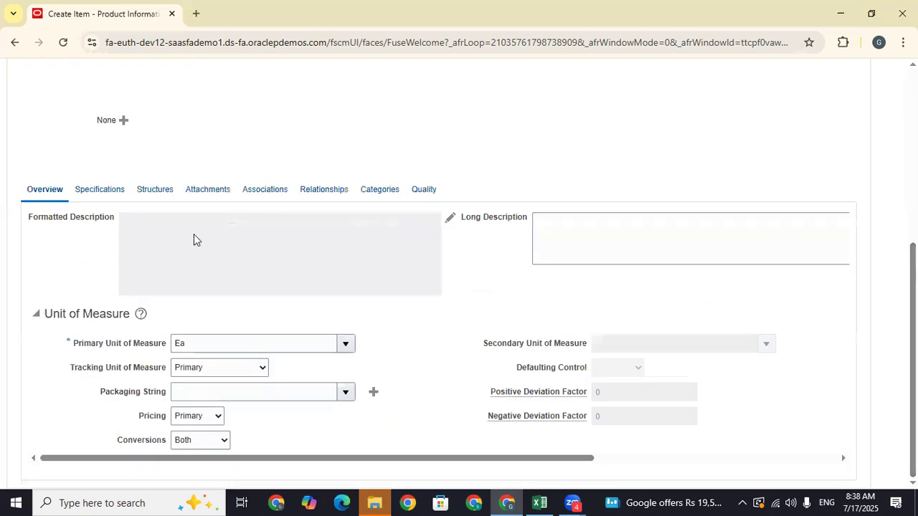
pyautogui.click(106, 194)
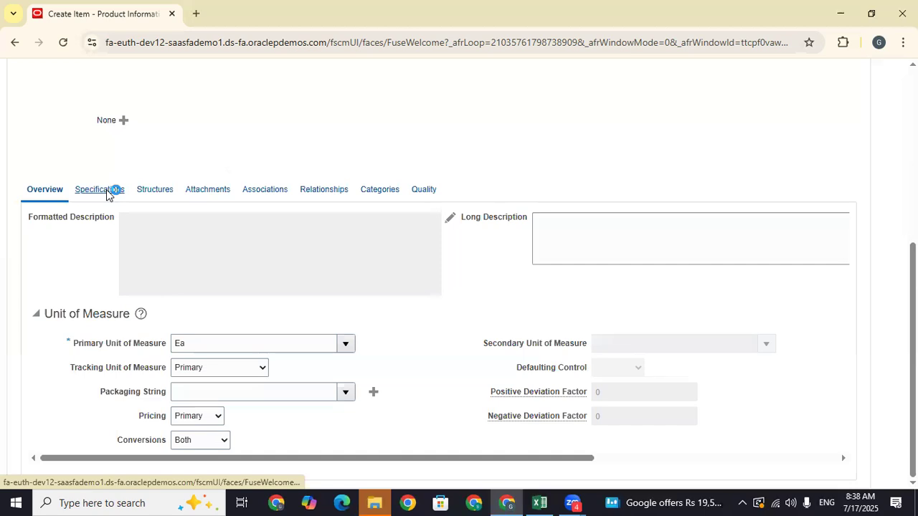
pyautogui.scroll(-1, 167, 445)
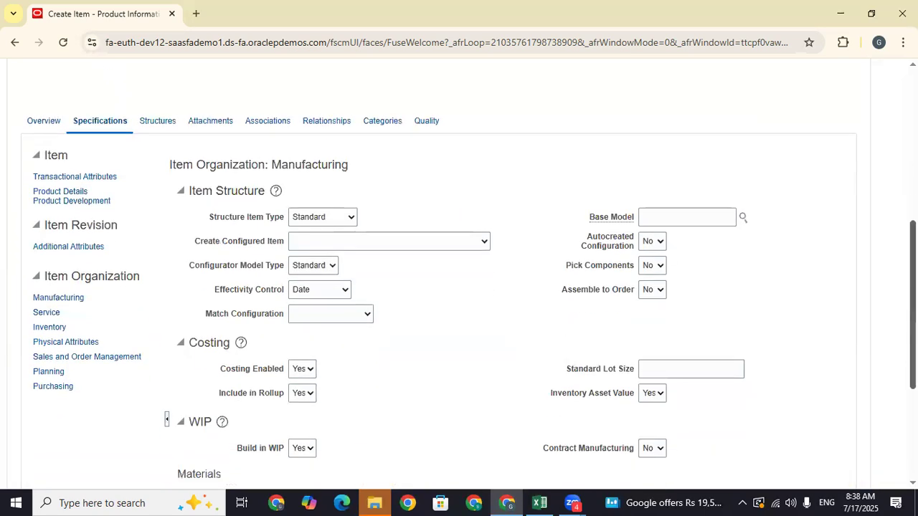
pyautogui.scroll(-1, 129, 285)
pyautogui.click(62, 304)
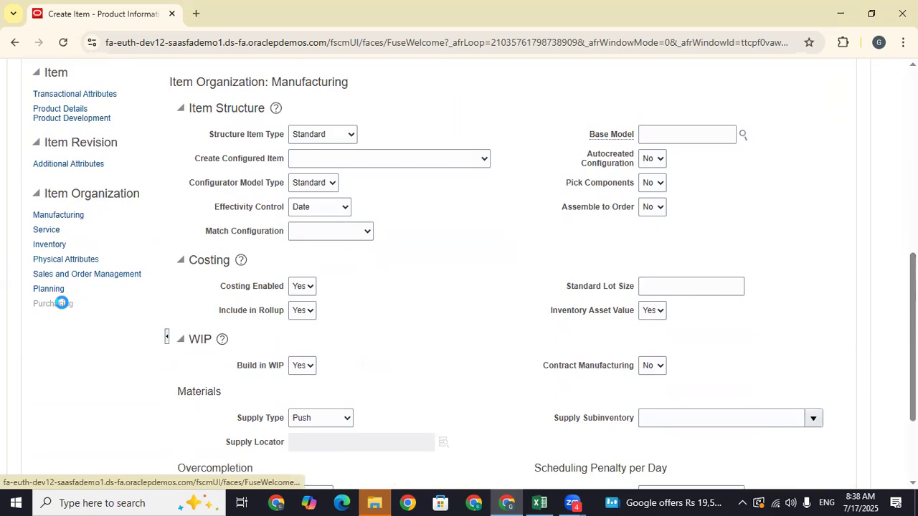
pyautogui.click(307, 361)
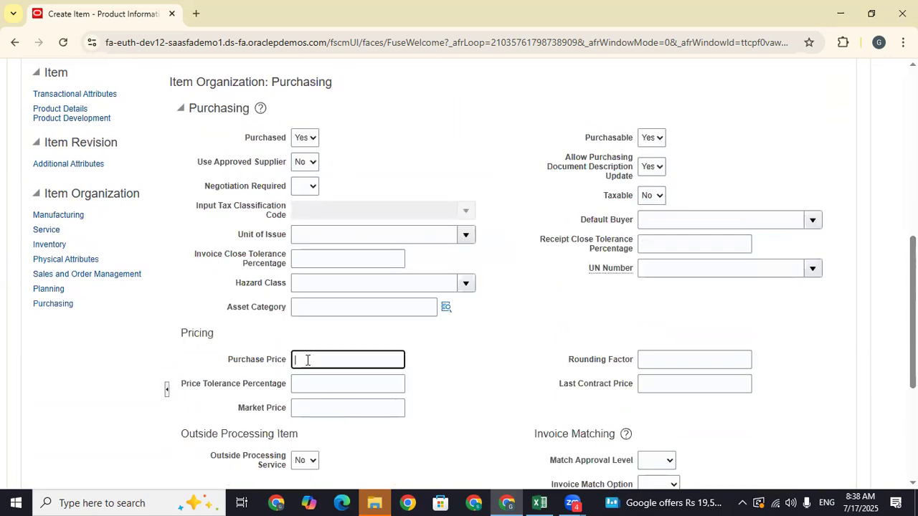
pyautogui.write('100')
pyautogui.click(482, 379)
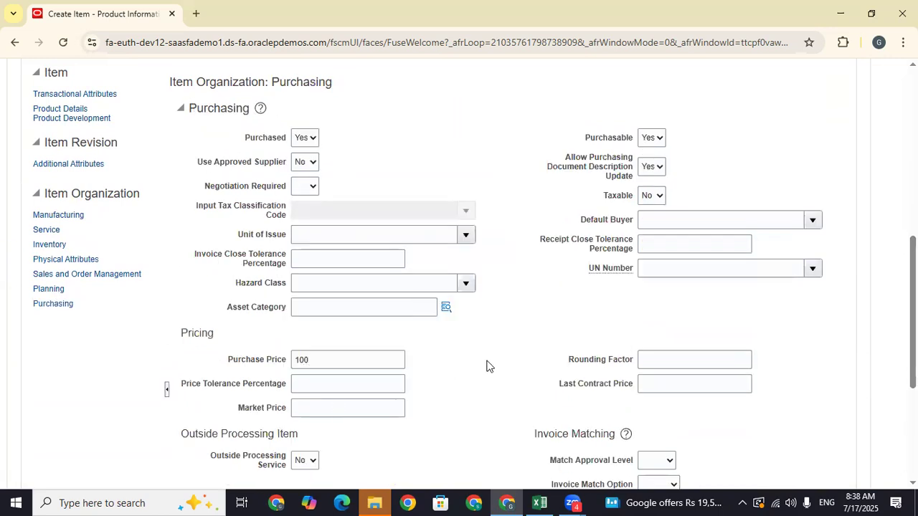
# - Save the new Tata Motors item
pyautogui.scroll(-3, 375, 370)
pyautogui.scroll(5, 375, 370)
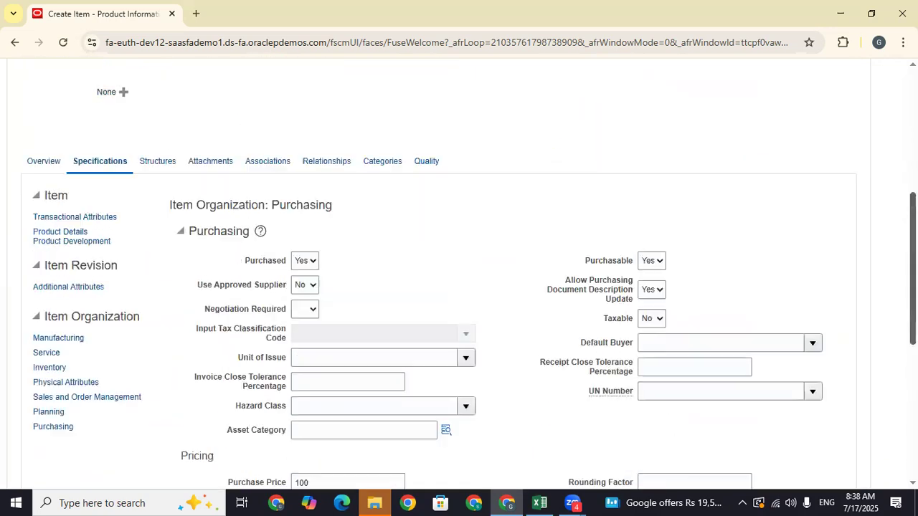
pyautogui.scroll(3, 459, 272)
pyautogui.click(776, 120)
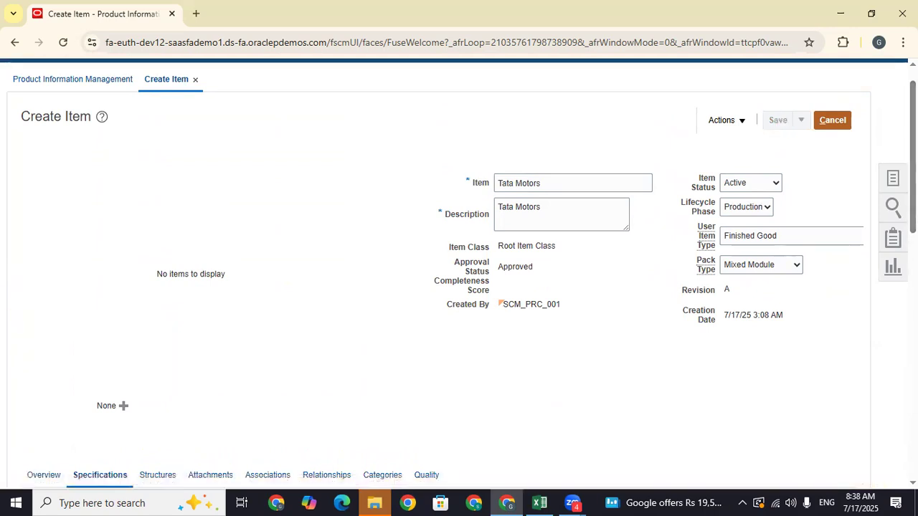
pyautogui.scroll(-2, 459, 272)
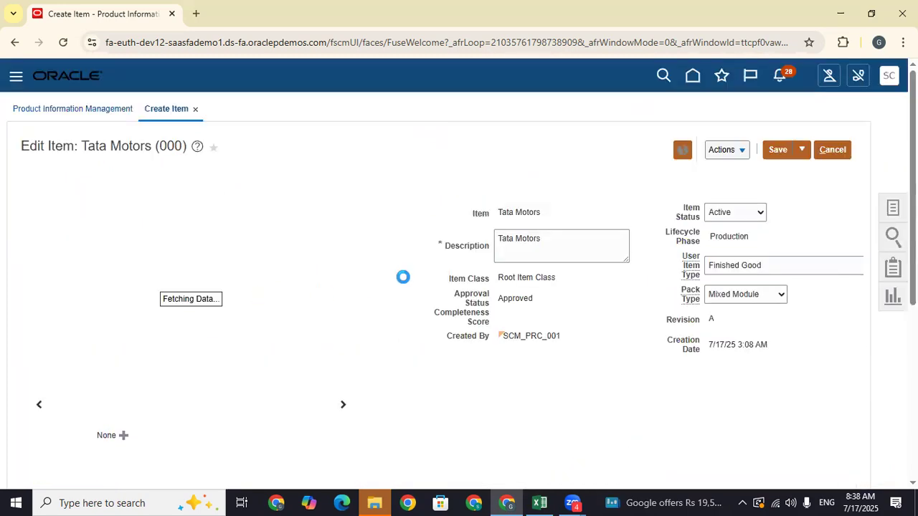
# - Add organization 001 Seattle to the item's associations
pyautogui.scroll(-2, 459, 272)
pyautogui.scroll(1, 246, 345)
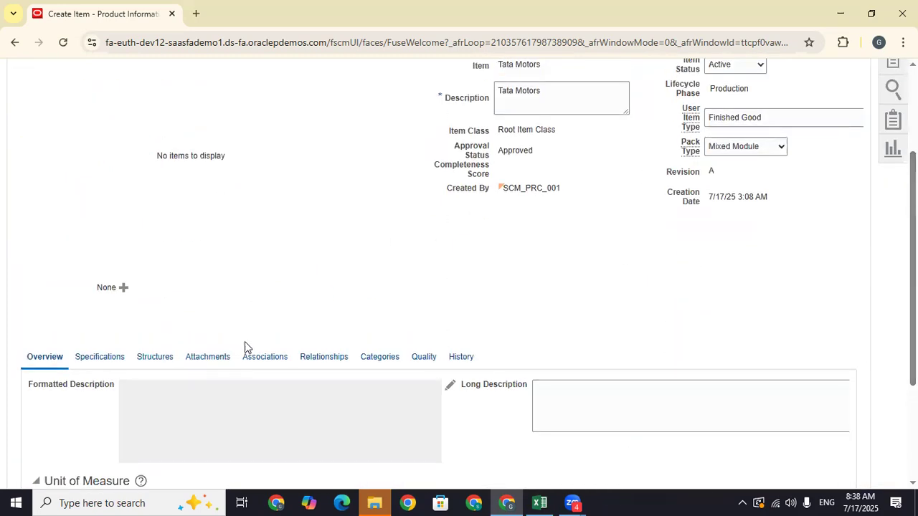
pyautogui.click(272, 358)
pyautogui.scroll(-1, 506, 245)
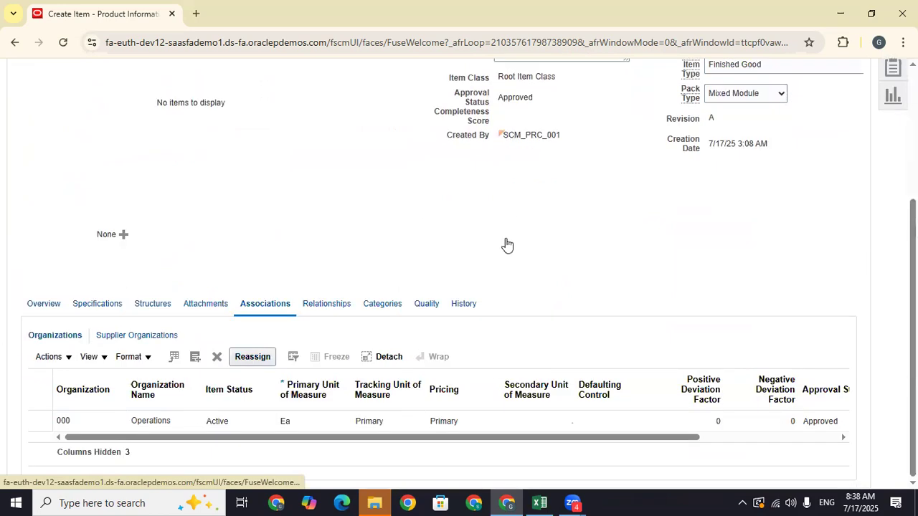
pyautogui.click(197, 355)
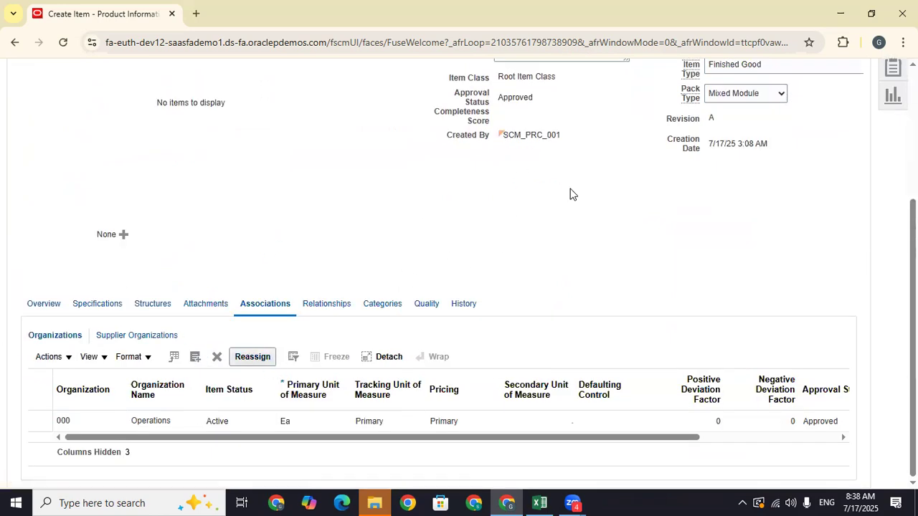
pyautogui.click(499, 158)
pyautogui.write('001')
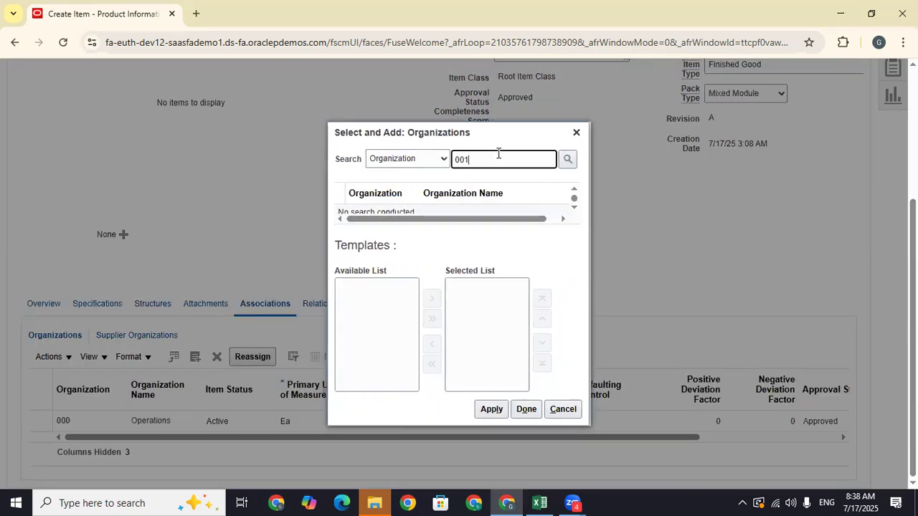
pyautogui.press('Return')
pyautogui.click(458, 206)
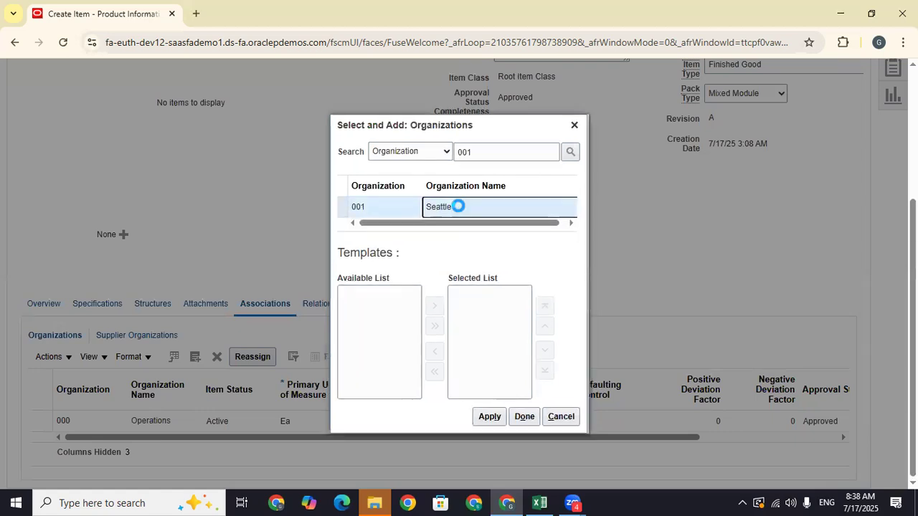
# - Apply the Finished Goods (000) template to the Seattle assignment
pyautogui.moveTo(427, 311); pyautogui.dragTo(426, 317)
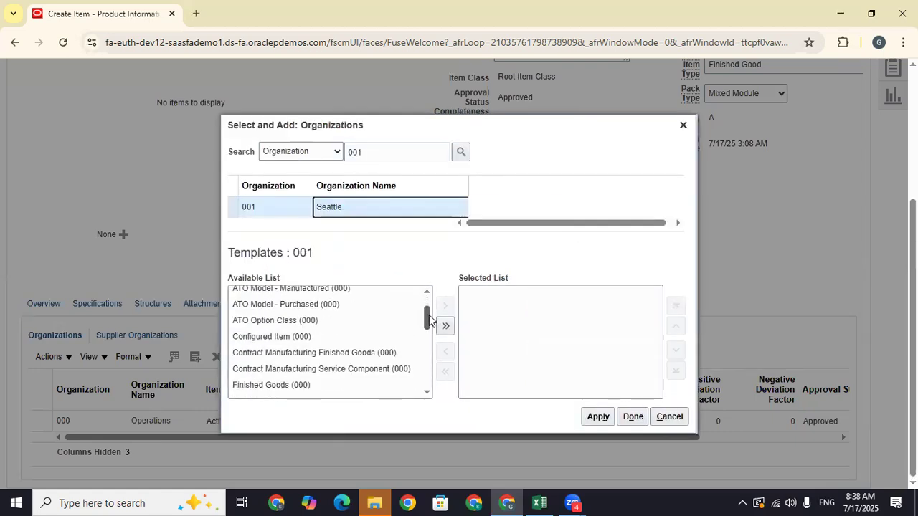
pyautogui.click(312, 385)
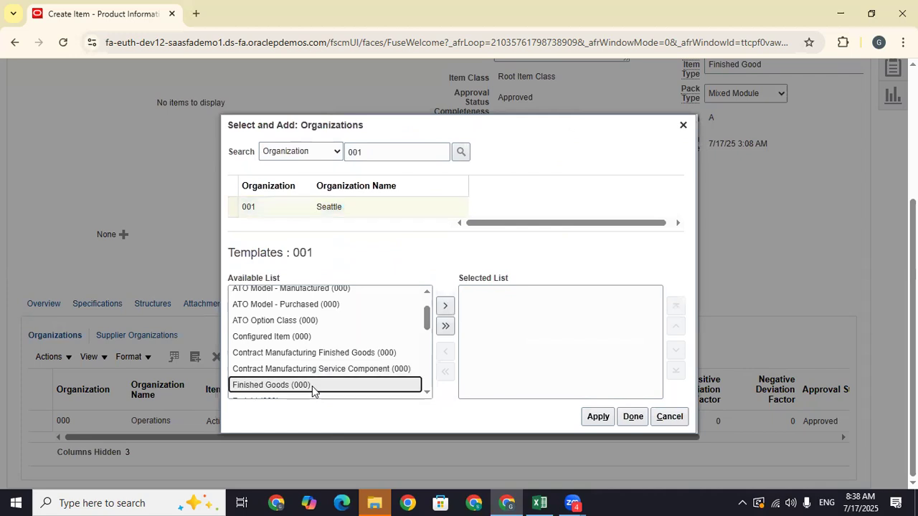
pyautogui.click(445, 306)
pyautogui.click(482, 301)
pyautogui.click(598, 416)
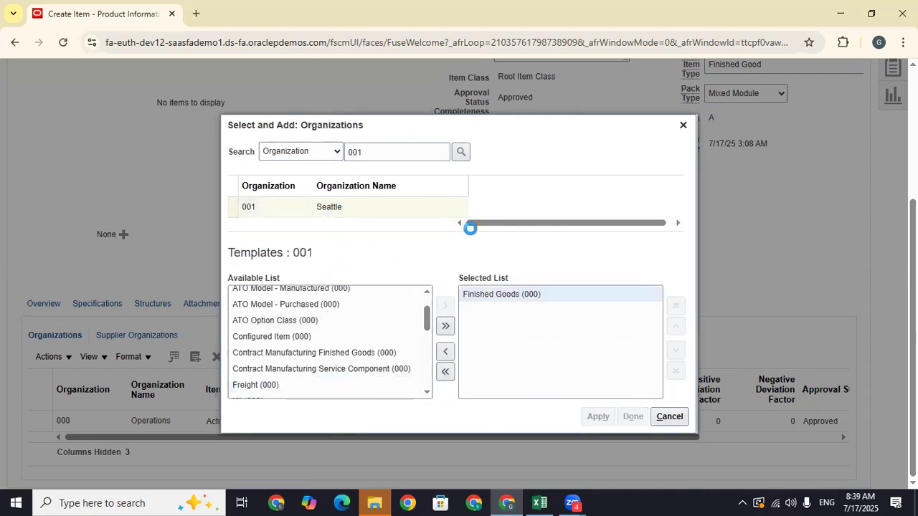
pyautogui.click(632, 416)
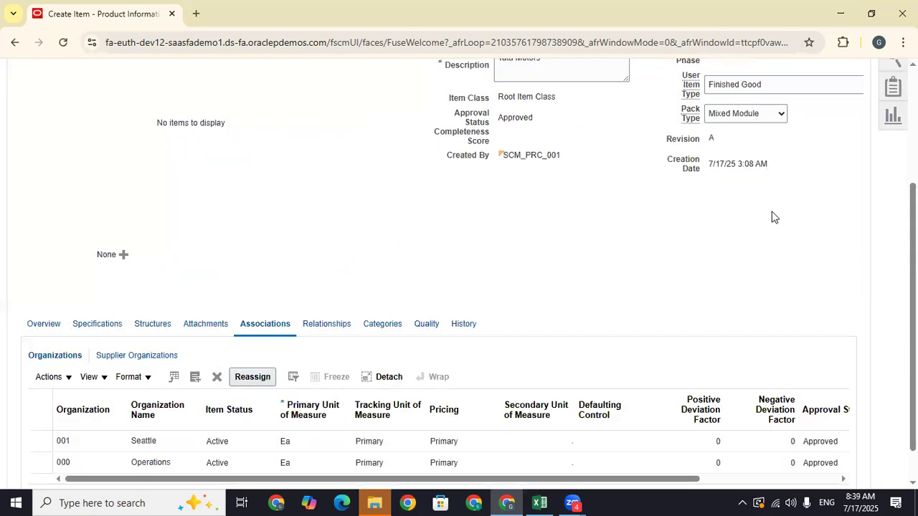
# - Save and close the Tata Motors item
pyautogui.scroll(5, 772, 216)
pyautogui.click(803, 150)
pyautogui.click(795, 177)
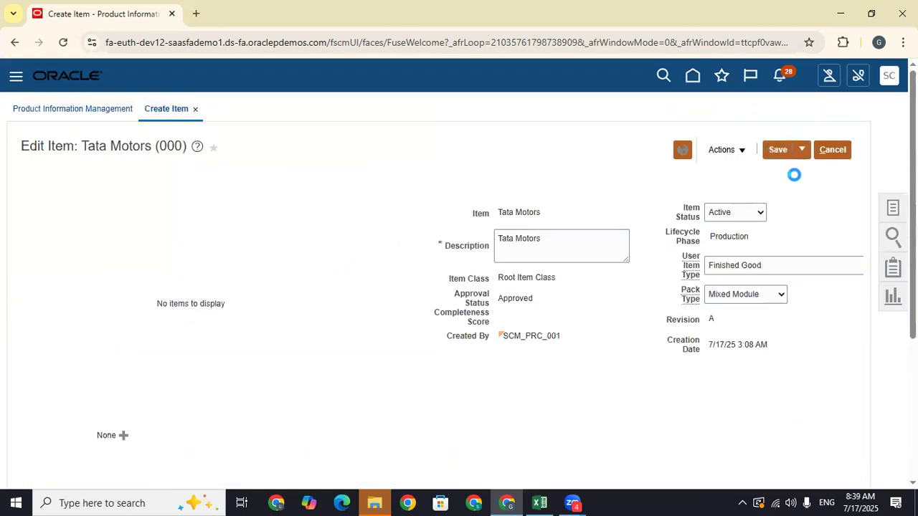
# - Log 'Create Item' in C733 and 'Tata Motors' in D733, then return to Oracle
pyautogui.click(540, 503)
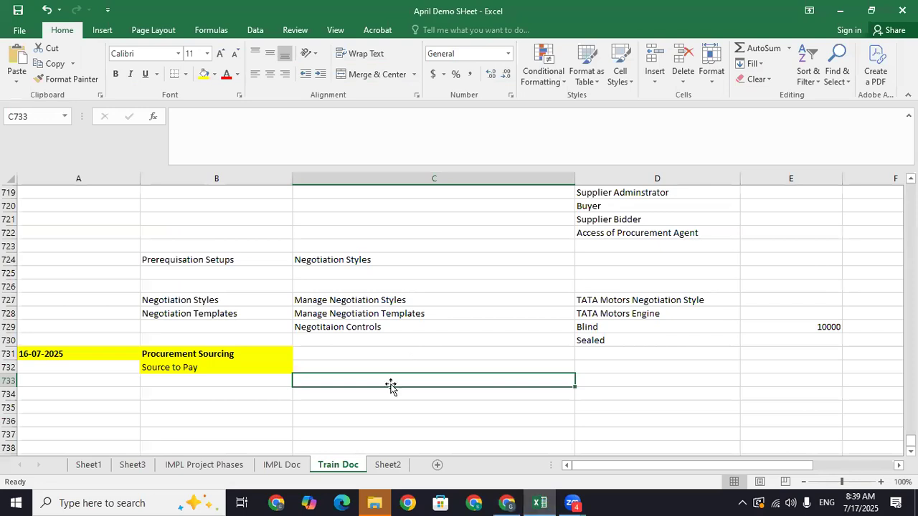
pyautogui.write('Creat')
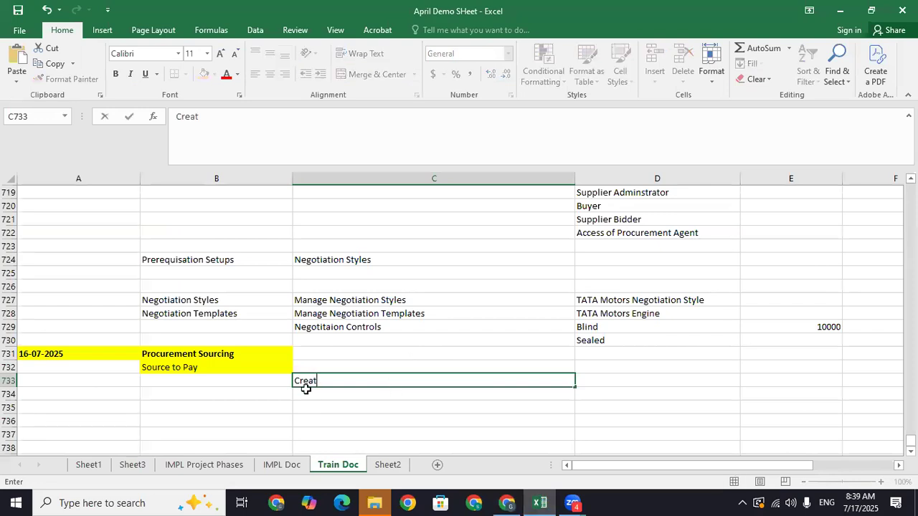
pyautogui.write('e Item')
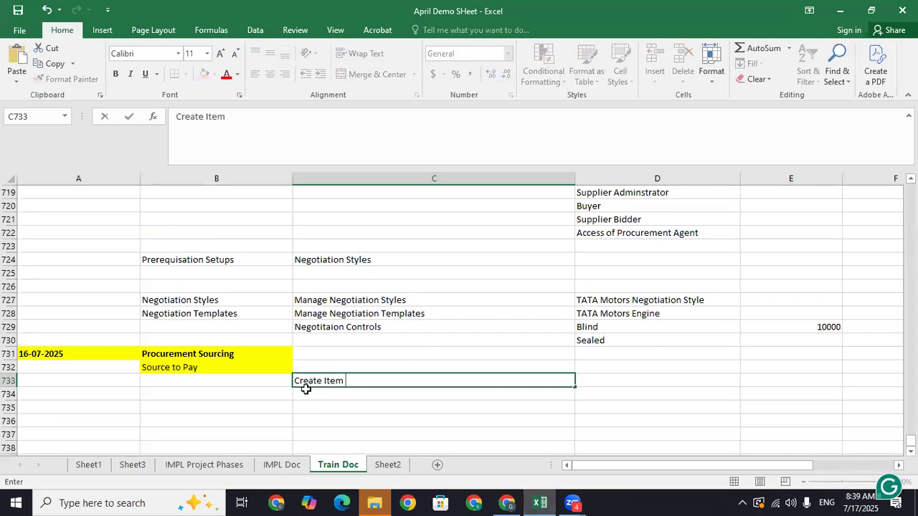
pyautogui.press('Tab')
pyautogui.write('Tata Motors')
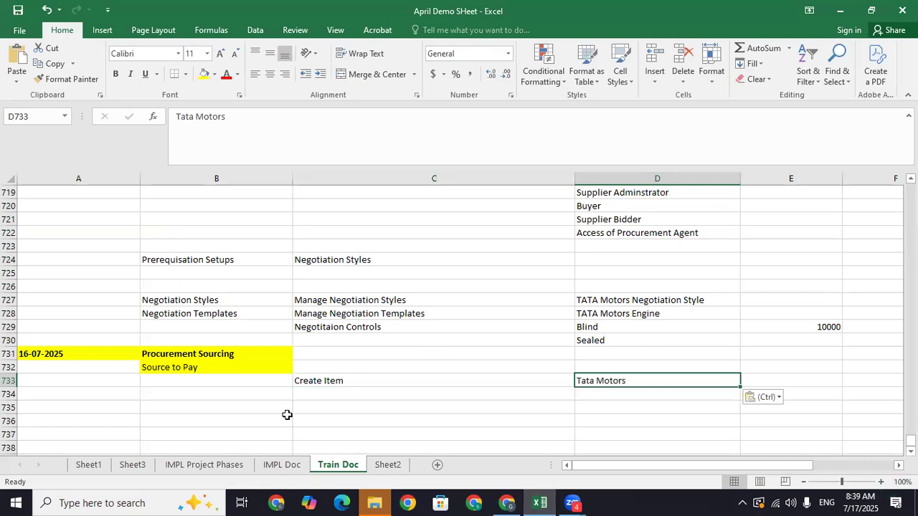
pyautogui.click(314, 394)
pyautogui.click(506, 502)
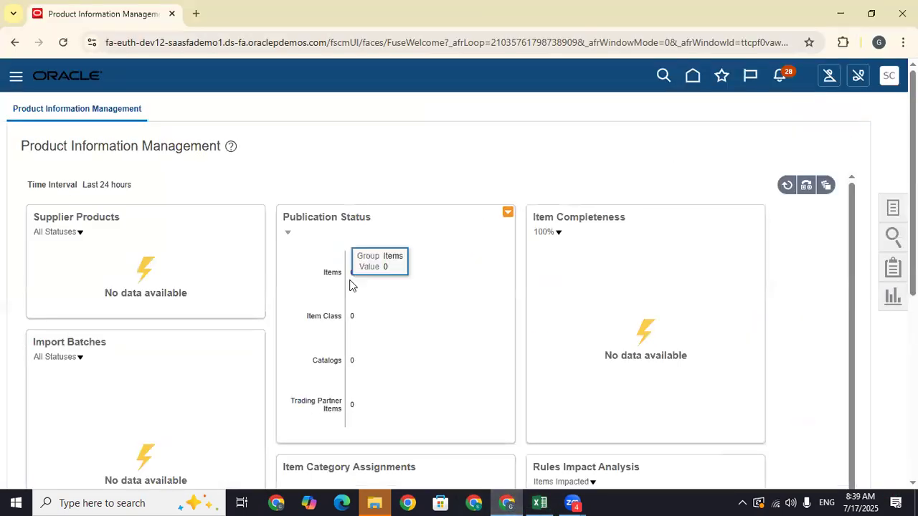
# - Return to the home page and open Purchase Requisitions from the Procurement springboard
pyautogui.click(693, 80)
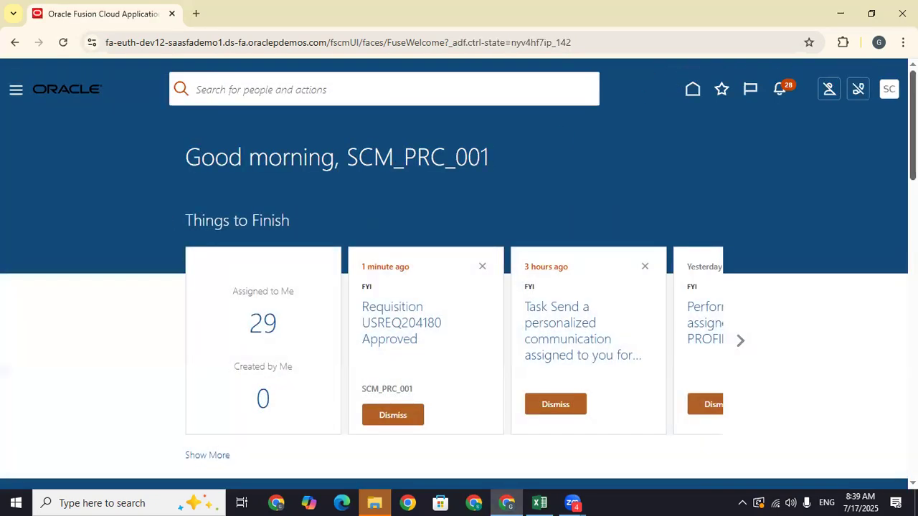
pyautogui.scroll(-3, 741, 147)
pyautogui.scroll(-2, 180, 89)
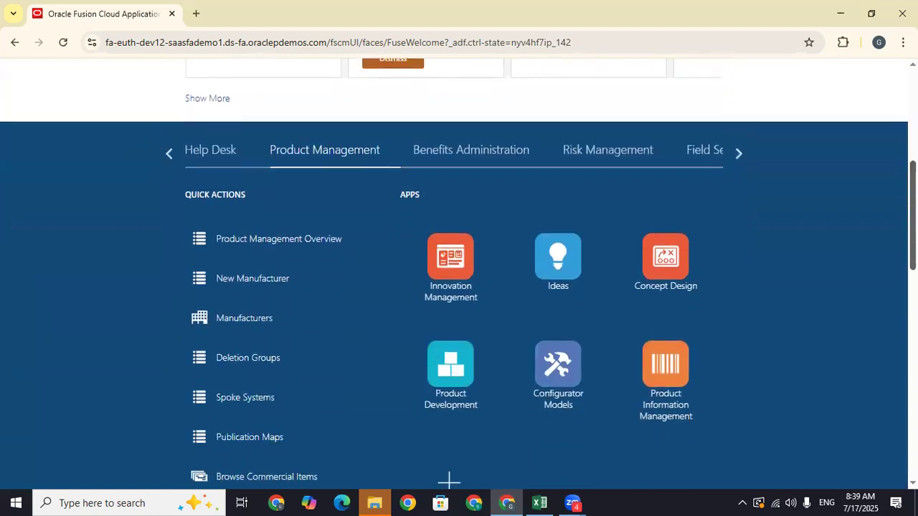
pyautogui.click(169, 153)
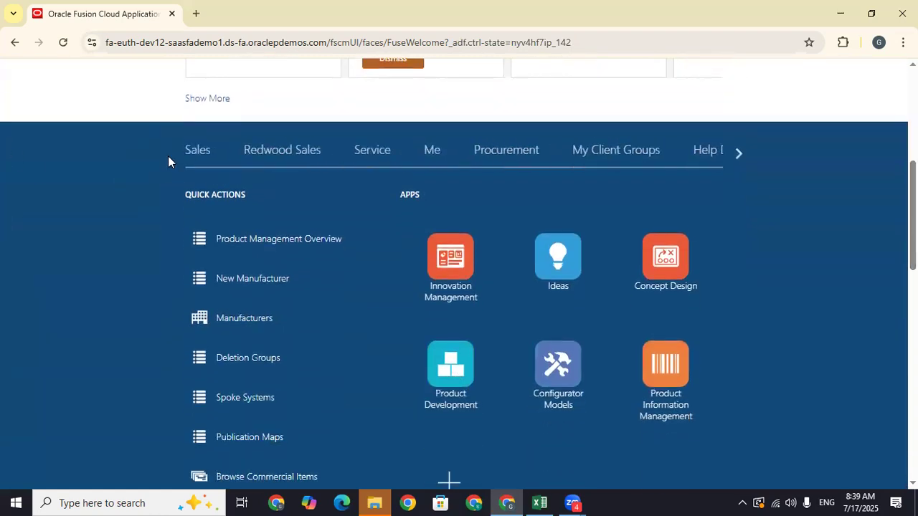
pyautogui.click(500, 153)
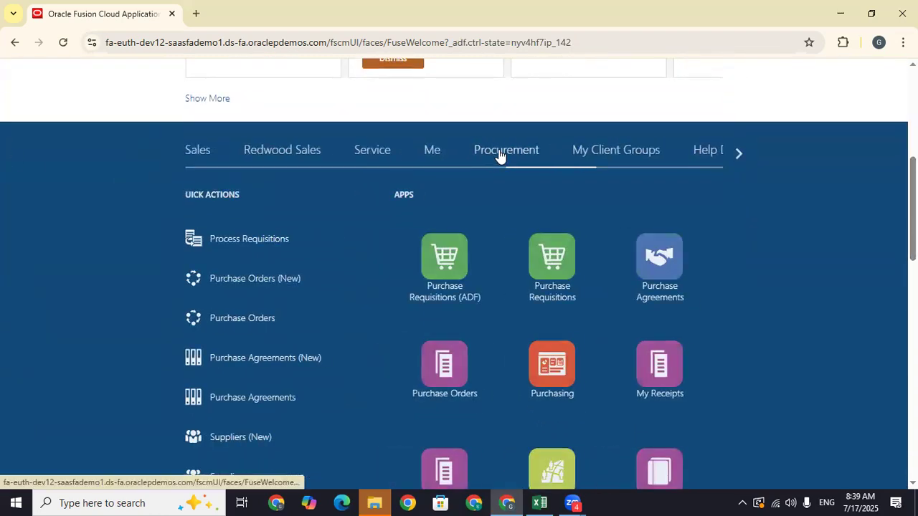
pyautogui.click(565, 258)
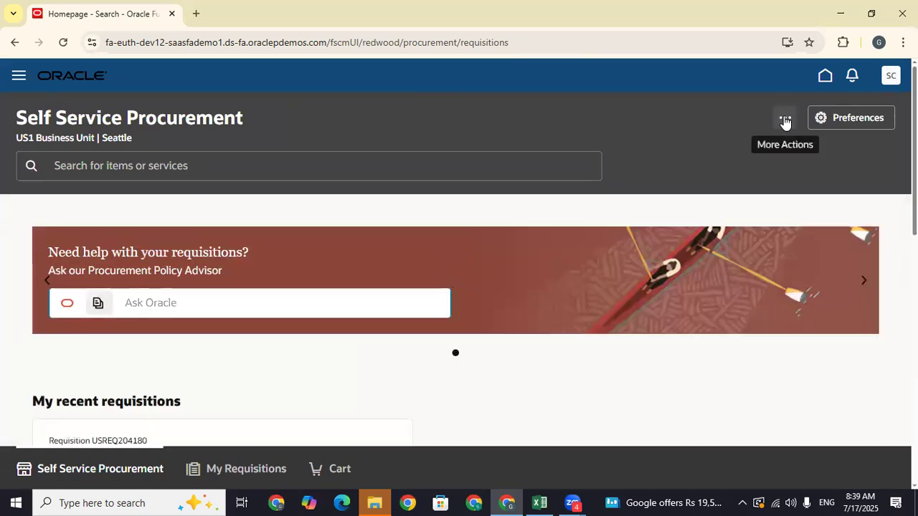
# - Start a new requisition line and search for and choose the Tata Motors item
pyautogui.click(785, 118)
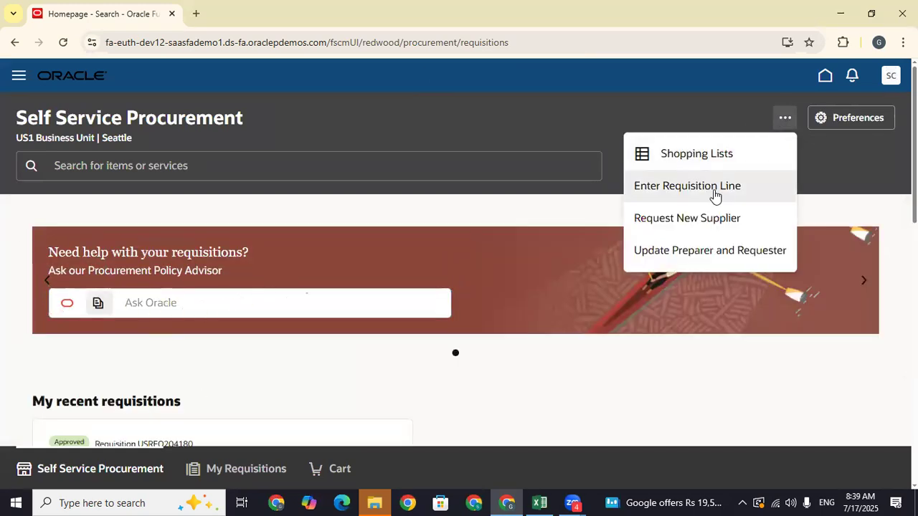
pyautogui.click(714, 188)
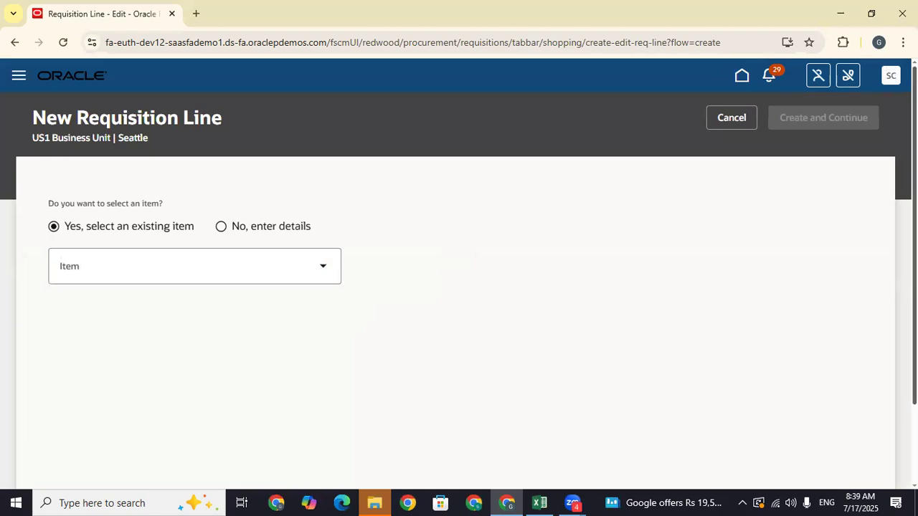
pyautogui.scroll(-2, 807, 141)
pyautogui.click(113, 198)
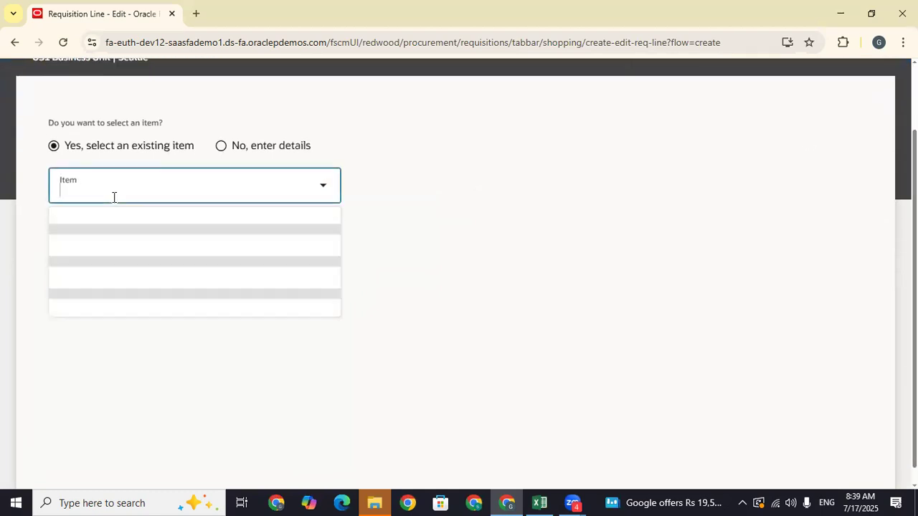
pyautogui.write('ATT')
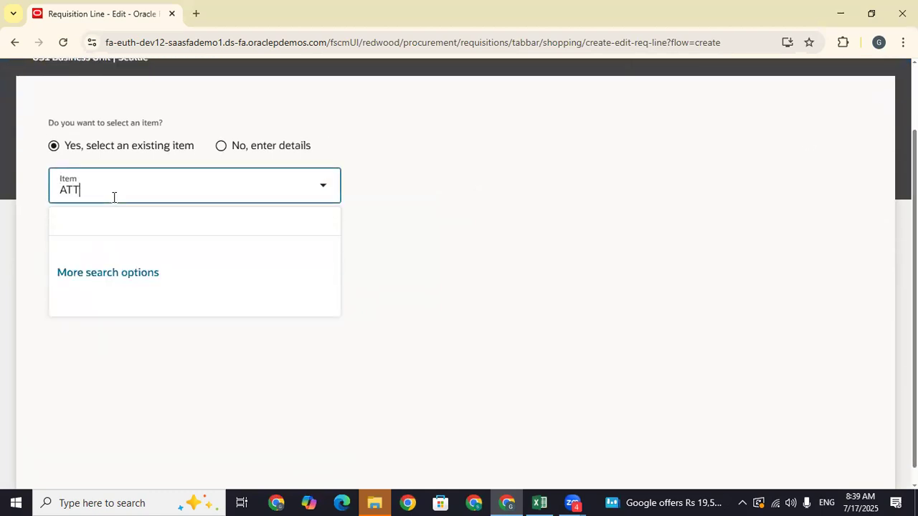
pyautogui.press('BackSpace')
pyautogui.press('BackSpace')
pyautogui.press('BackSpace')
pyautogui.write('tata')
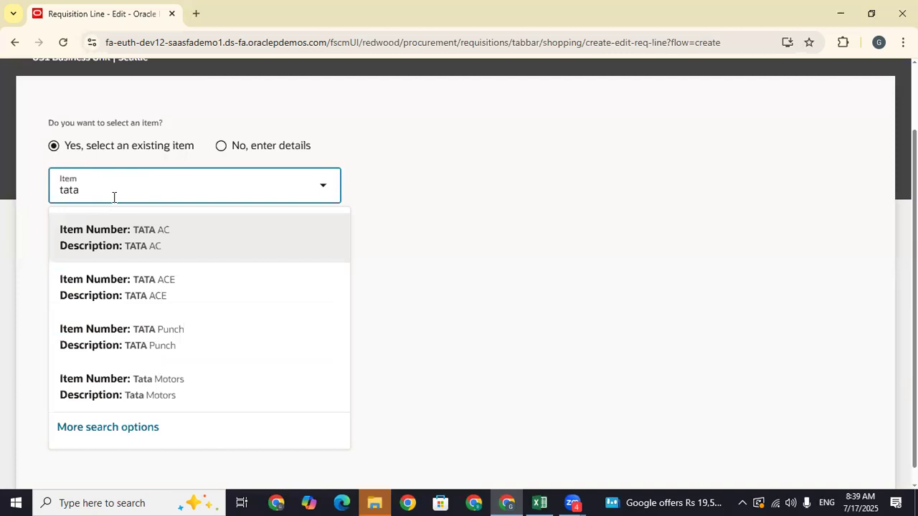
pyautogui.click(141, 385)
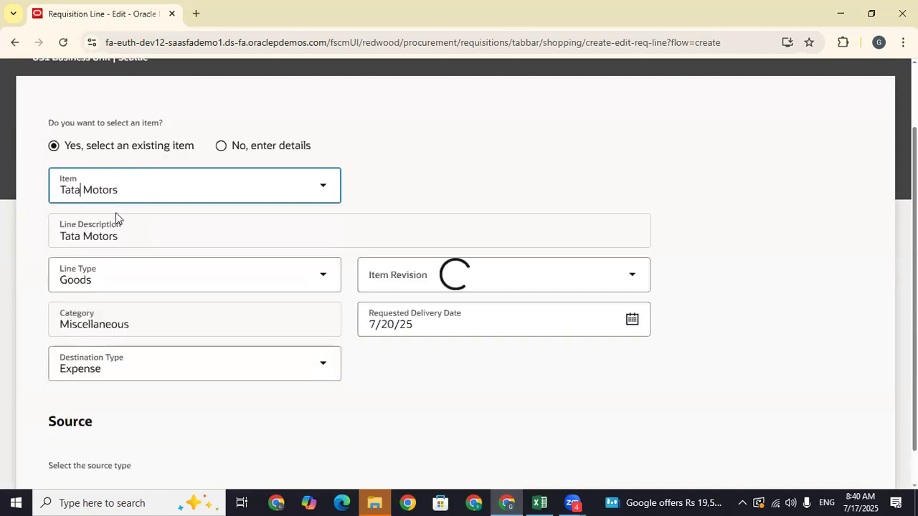
# - Set the line's destination type to Inventory and its source type to Supplier
pyautogui.scroll(-1, 432, 321)
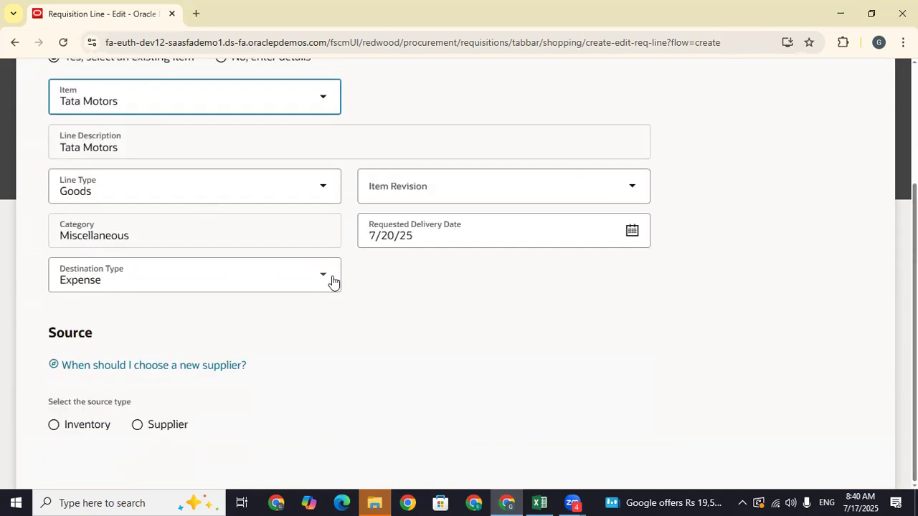
pyautogui.click(324, 277)
pyautogui.click(72, 363)
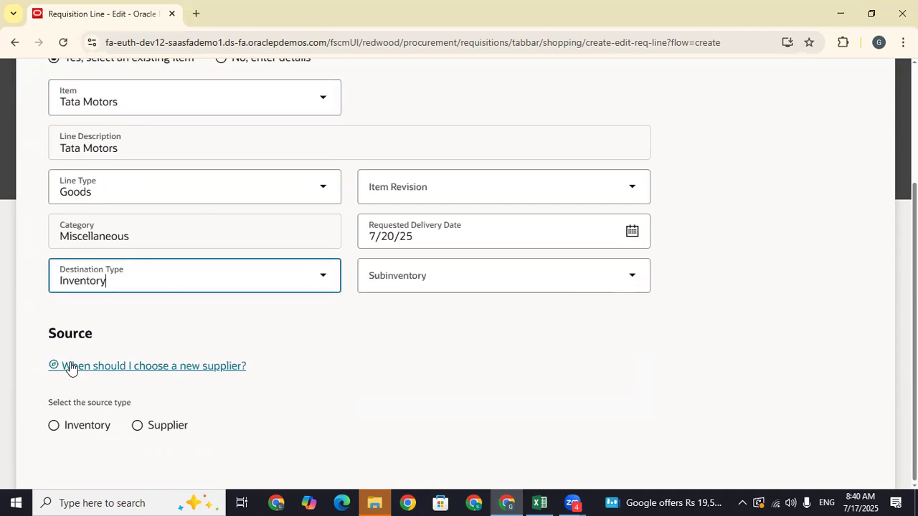
pyautogui.click(422, 339)
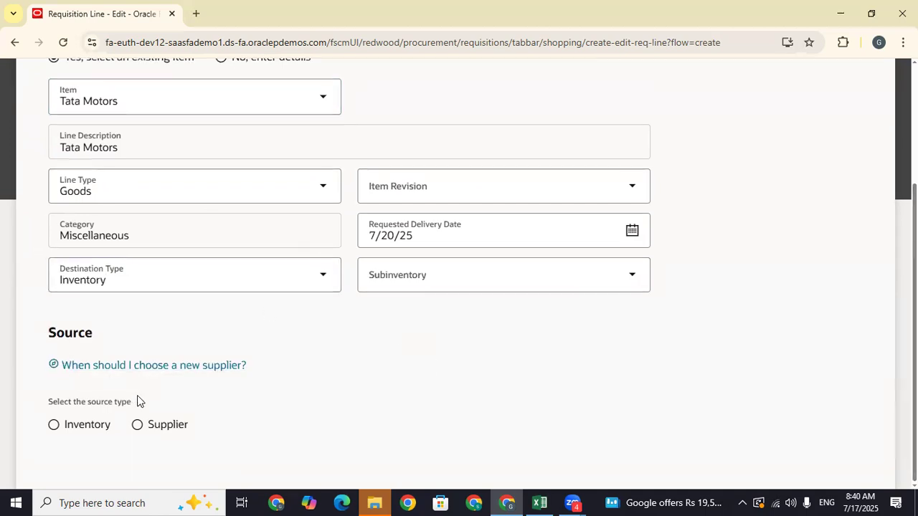
pyautogui.click(137, 424)
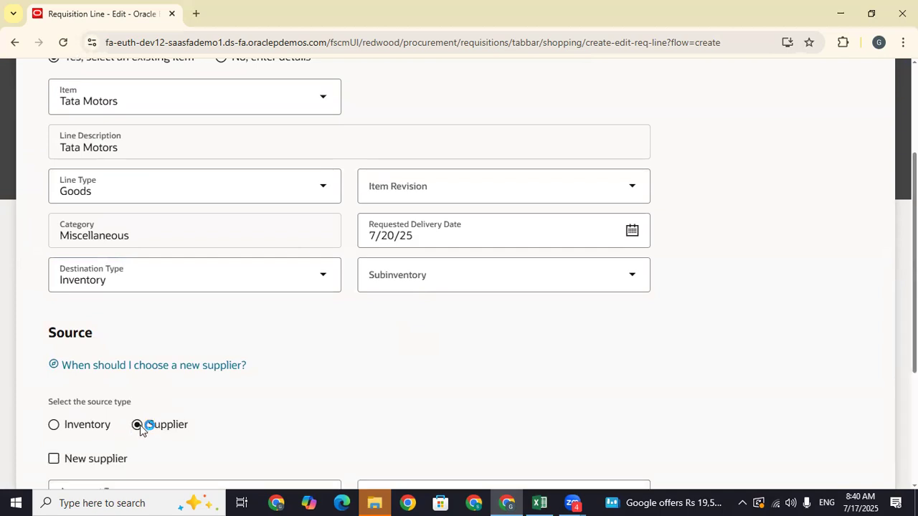
# - Review the line's price and tick Negotiation required
pyautogui.scroll(-5, 218, 359)
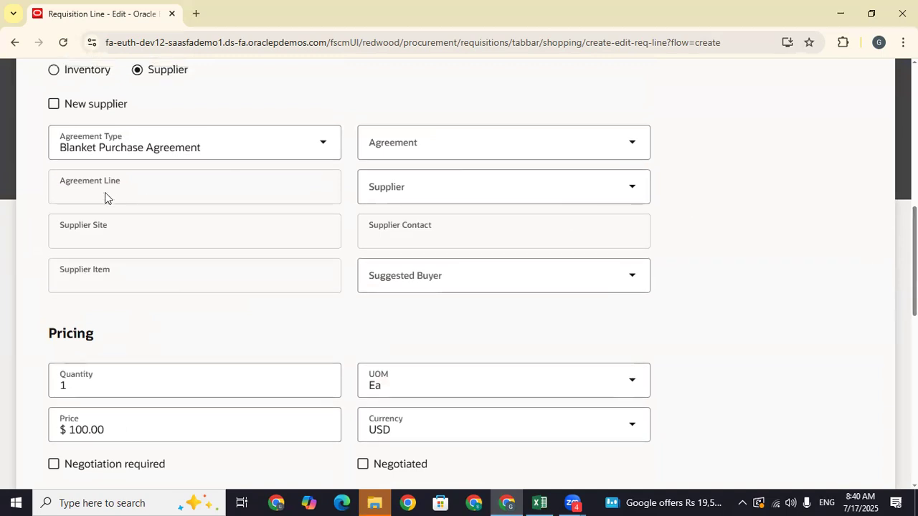
pyautogui.scroll(-2, 239, 296)
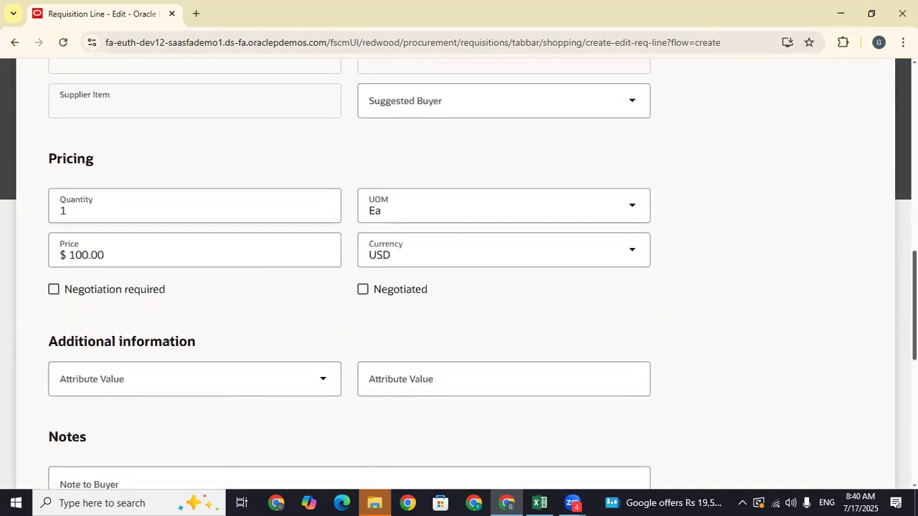
pyautogui.click(122, 261)
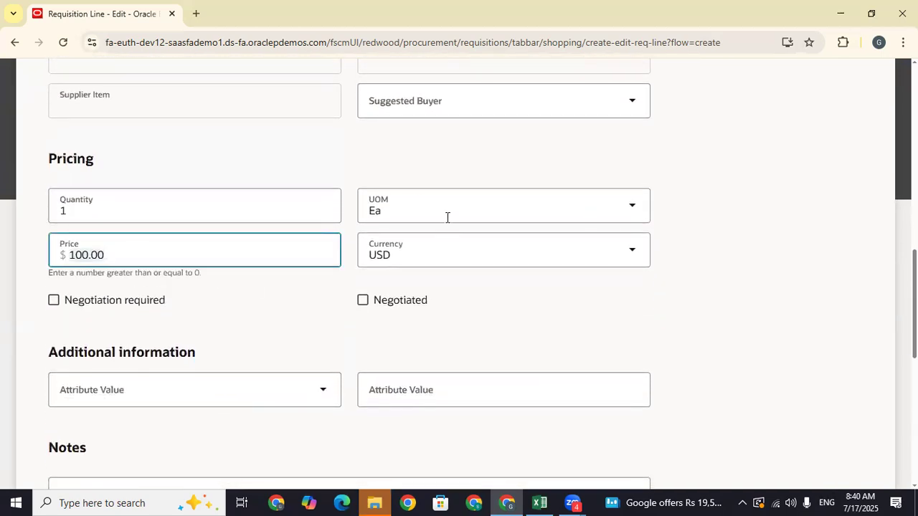
pyautogui.scroll(-1, 446, 215)
pyautogui.scroll(-1, 459, 273)
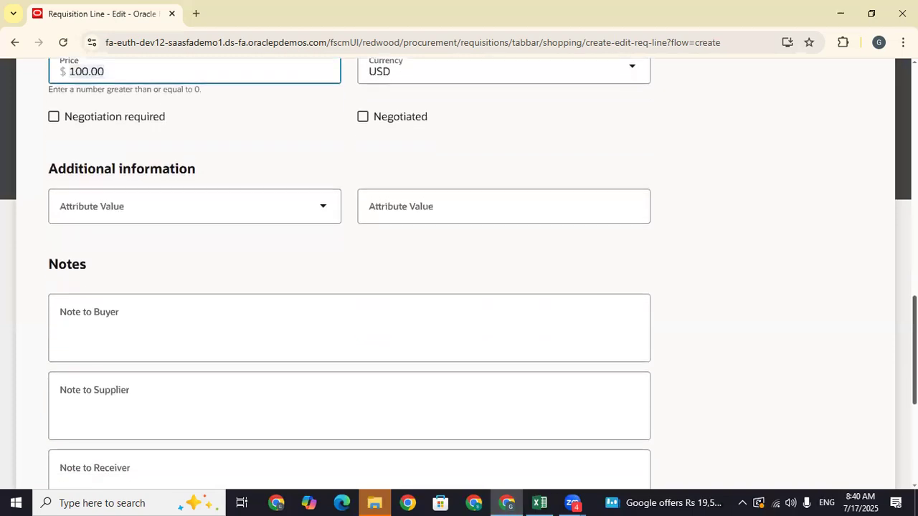
pyautogui.scroll(3, 459, 287)
pyautogui.click(180, 364)
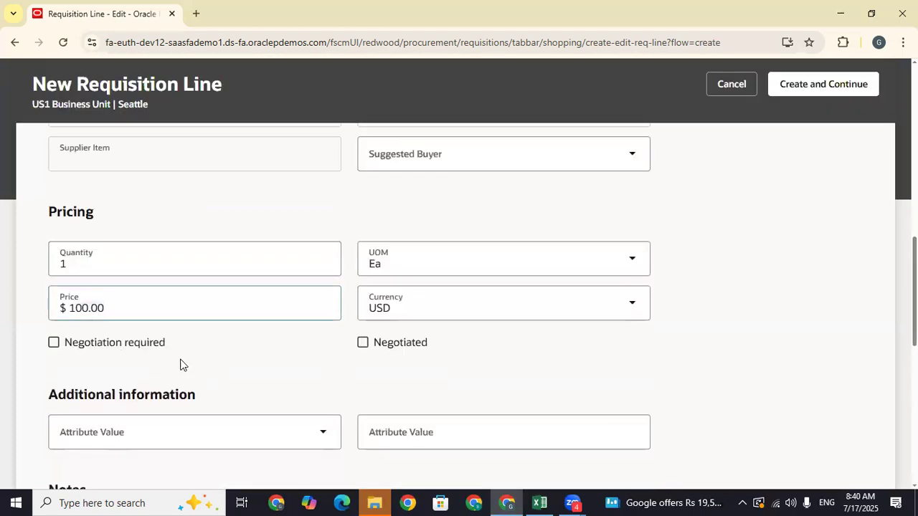
pyautogui.moveTo(133, 359); pyautogui.dragTo(66, 354)
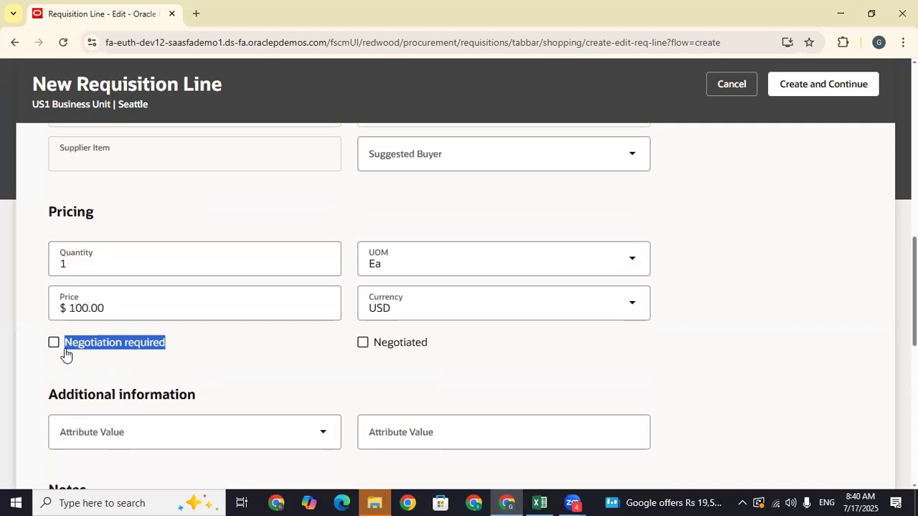
pyautogui.click(190, 352)
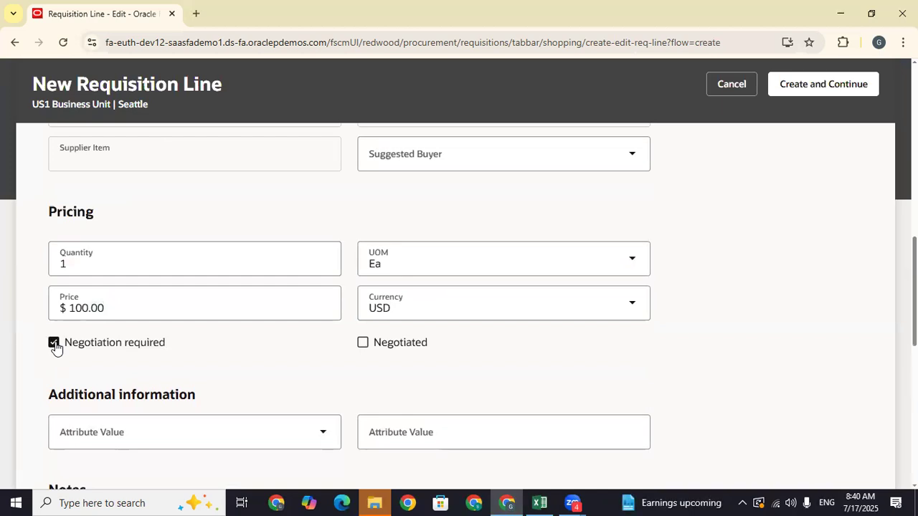
# - Highlight the Negotiation required option, then create the requisition line
pyautogui.moveTo(165, 344); pyautogui.dragTo(68, 349)
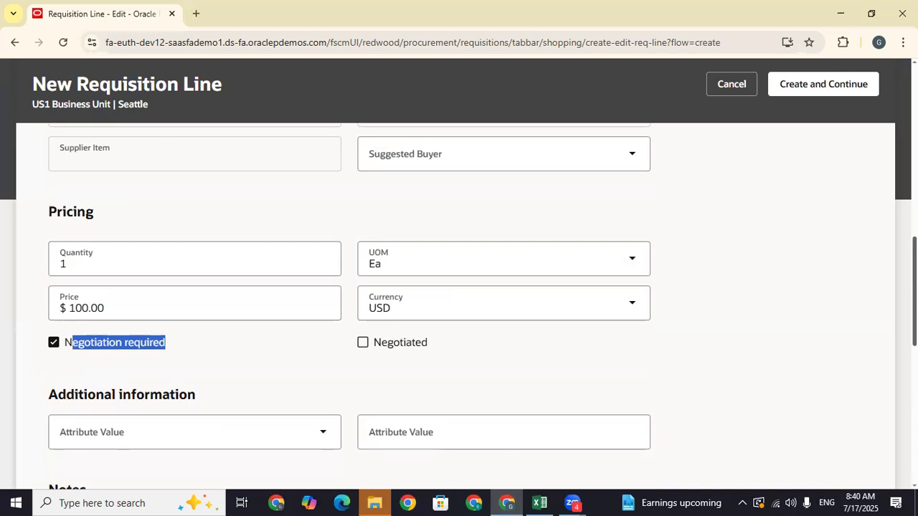
pyautogui.scroll(-1, 199, 299)
pyautogui.moveTo(72, 300); pyautogui.dragTo(67, 302)
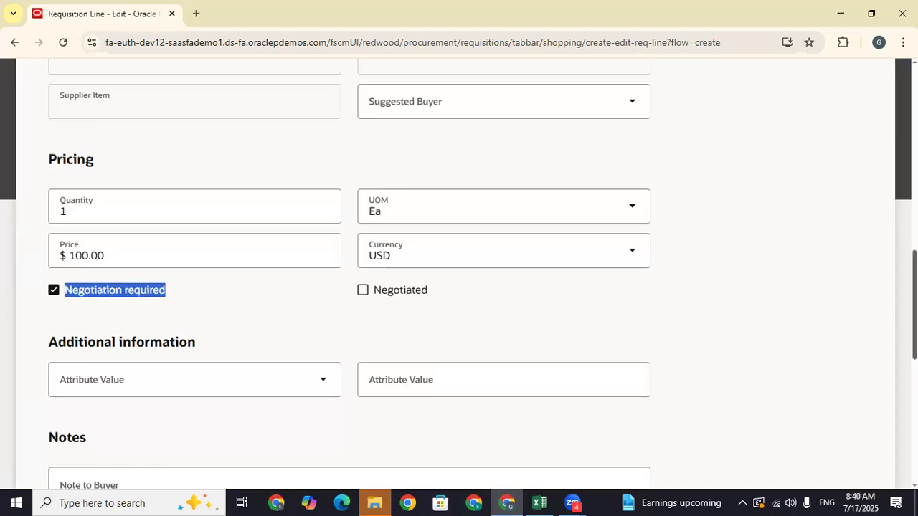
pyautogui.scroll(-7, 349, 273)
pyautogui.scroll(7, 349, 272)
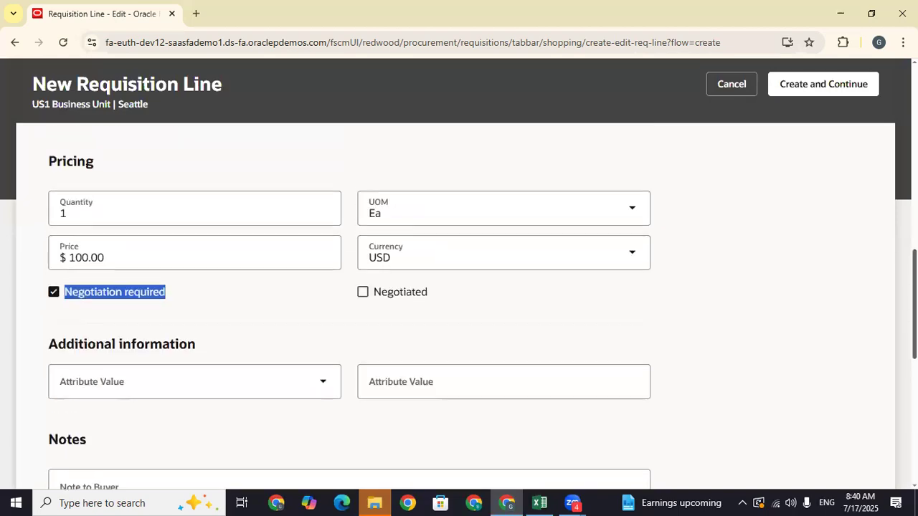
pyautogui.click(102, 317)
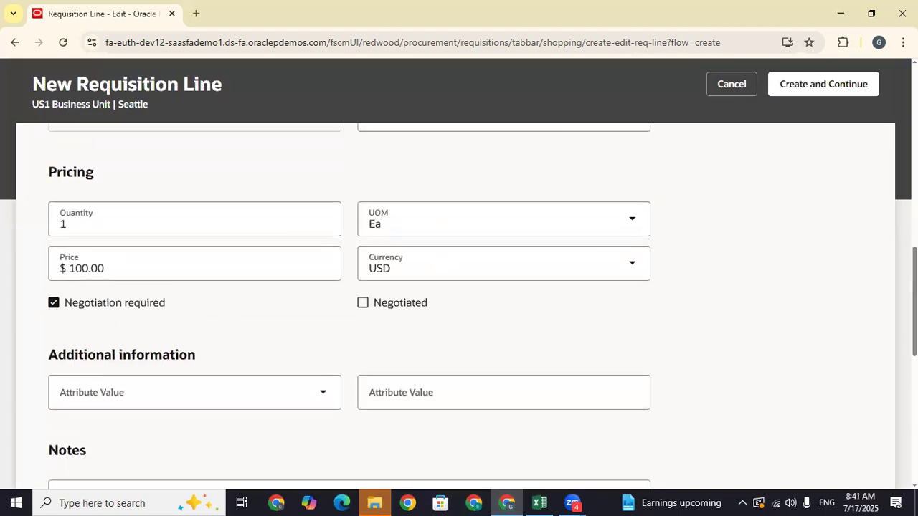
pyautogui.scroll(10, 882, 148)
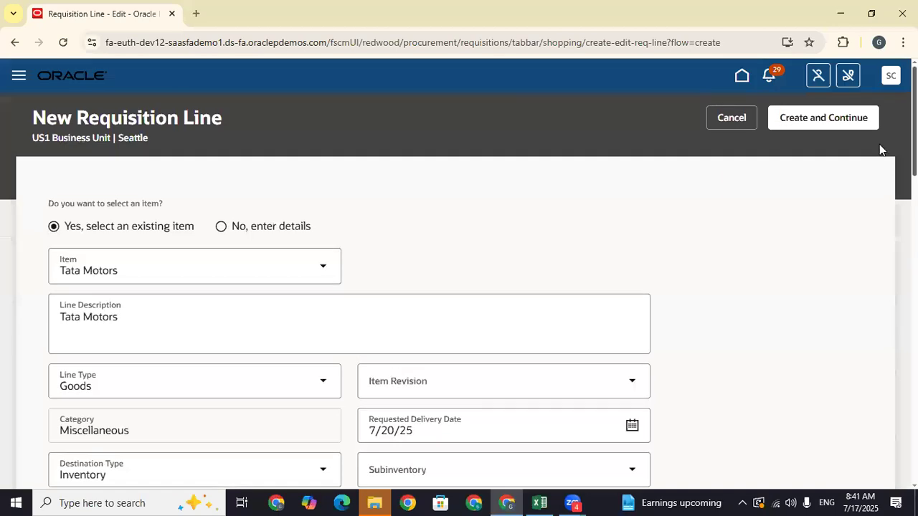
pyautogui.click(834, 124)
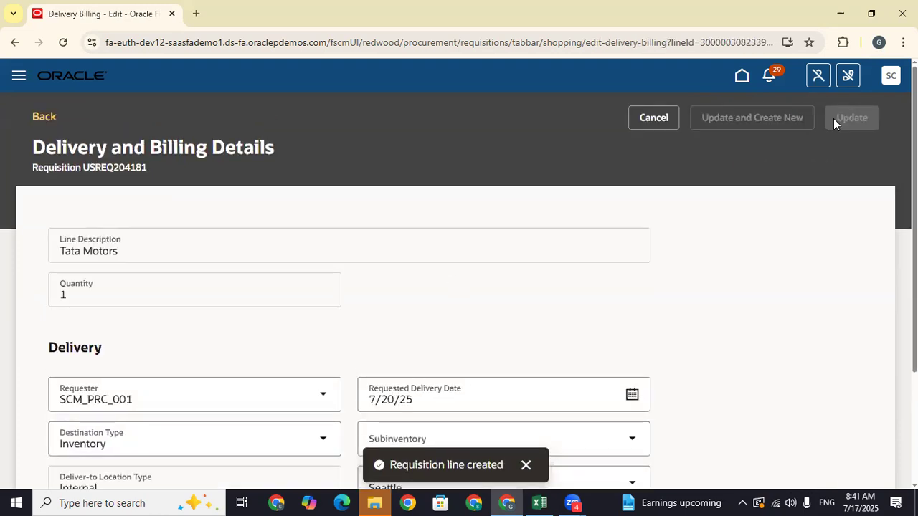
# - Save the Tata Motors line and continue to the cart for requisition USREQ204181
pyautogui.scroll(-3, 459, 287)
pyautogui.scroll(3, 459, 287)
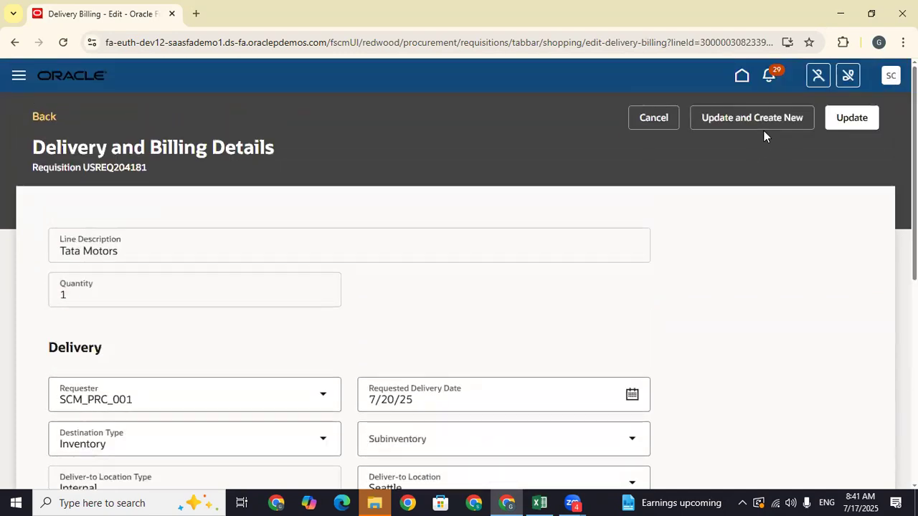
pyautogui.click(853, 118)
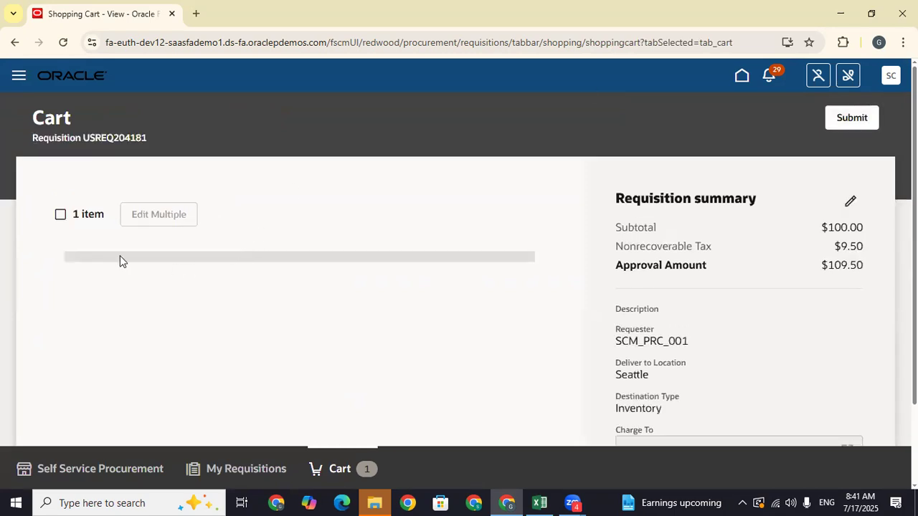
# - Change the Tata Motors quantity to 10, check the approvers, and submit USREQ204181
pyautogui.click(110, 302)
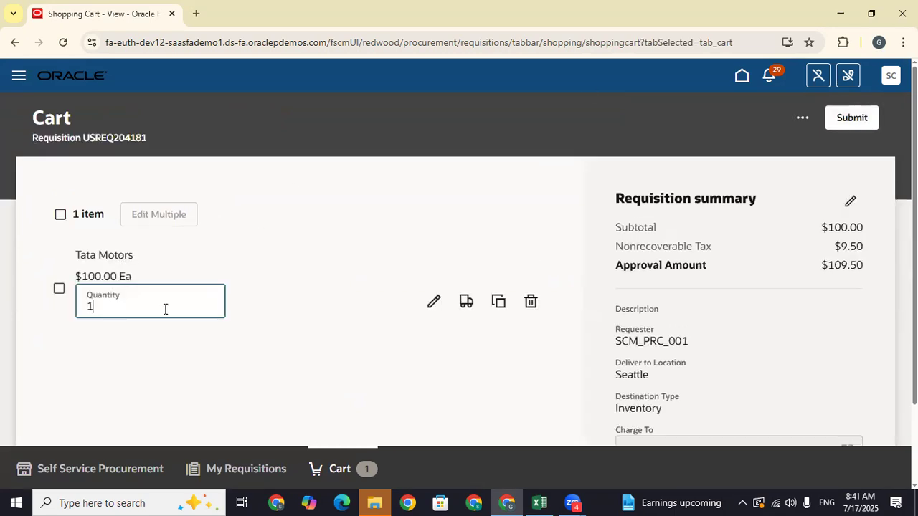
pyautogui.write('0')
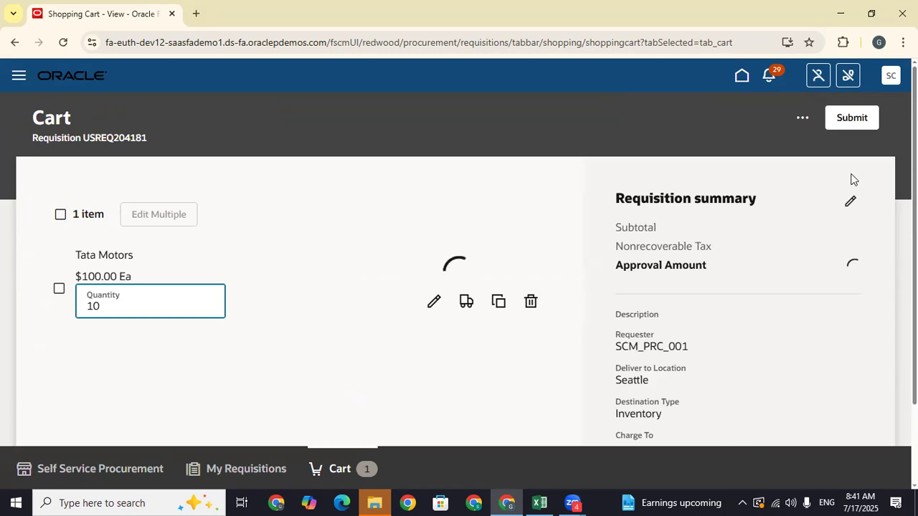
pyautogui.click(798, 121)
pyautogui.click(715, 187)
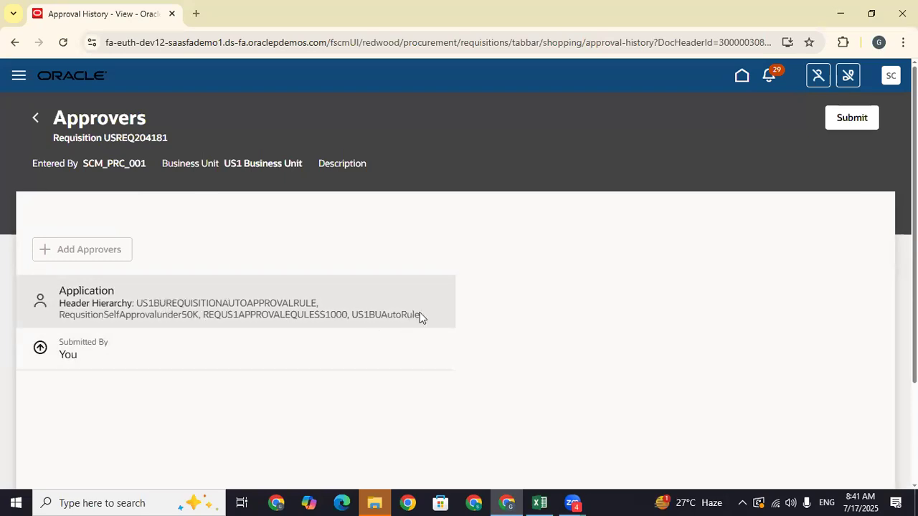
pyautogui.click(860, 122)
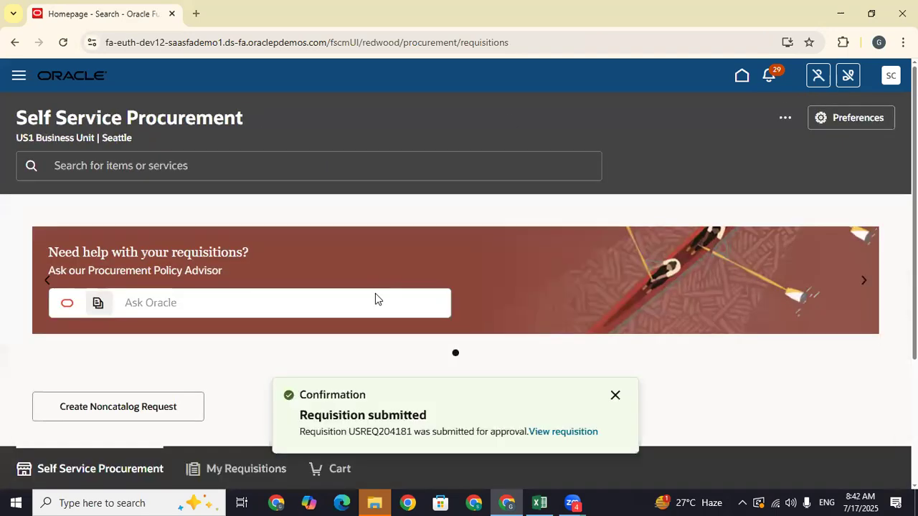
pyautogui.doubleClick(369, 431)
pyautogui.hotkey('ctrl', 'c')
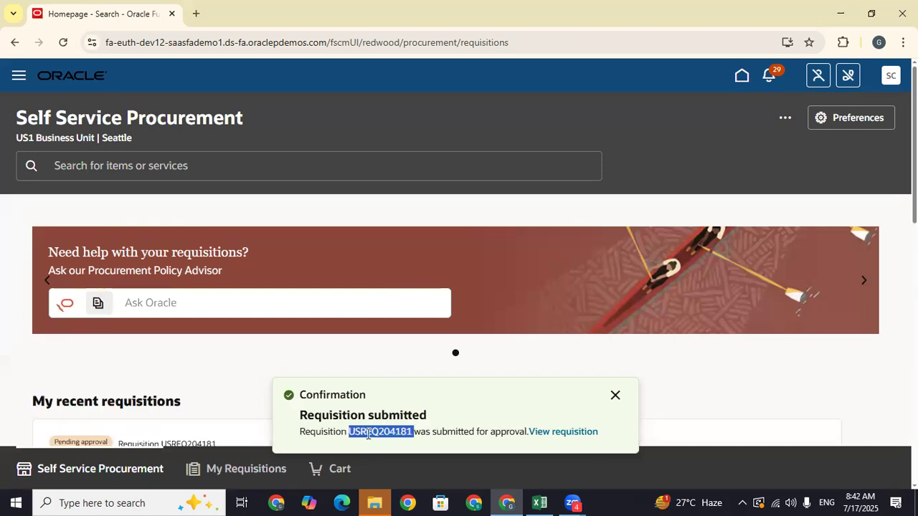
# - Enter 'Create Req' in C734 and paste requisition number USREQ204181 into D734
pyautogui.click(539, 502)
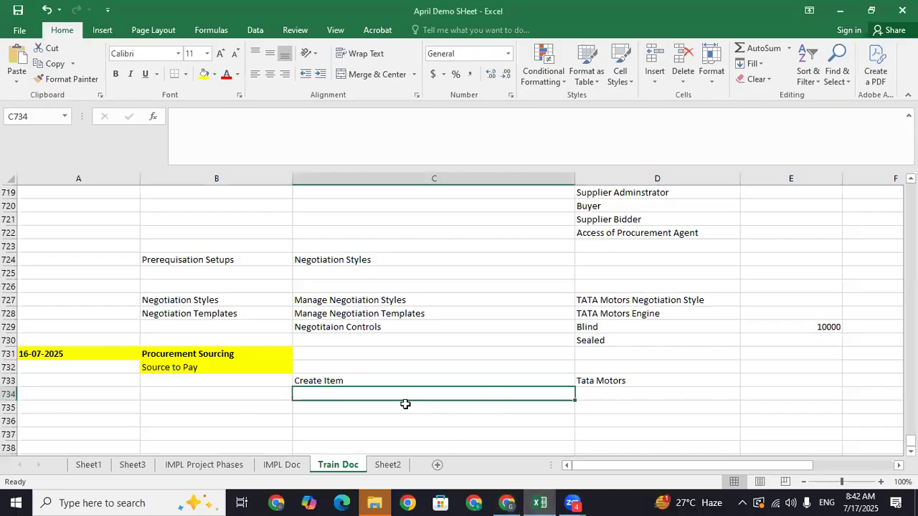
pyautogui.write('Create')
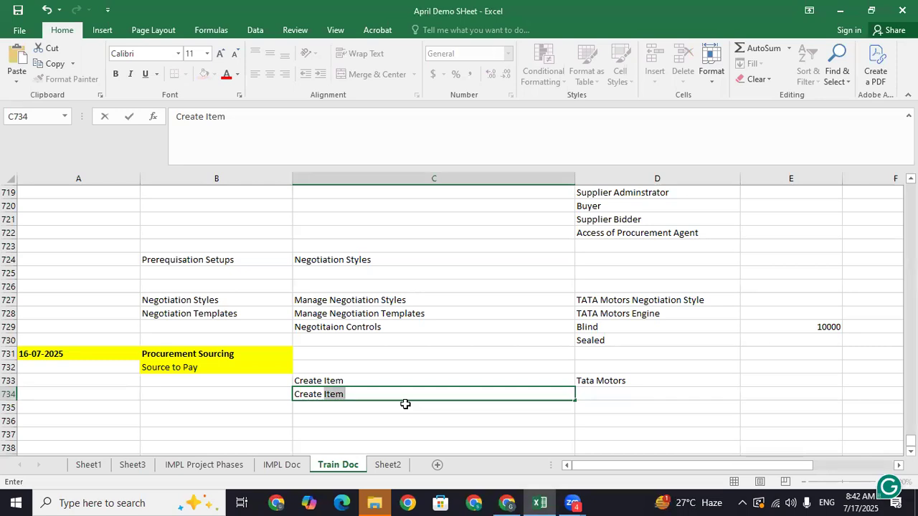
pyautogui.write('Req')
pyautogui.click(614, 393)
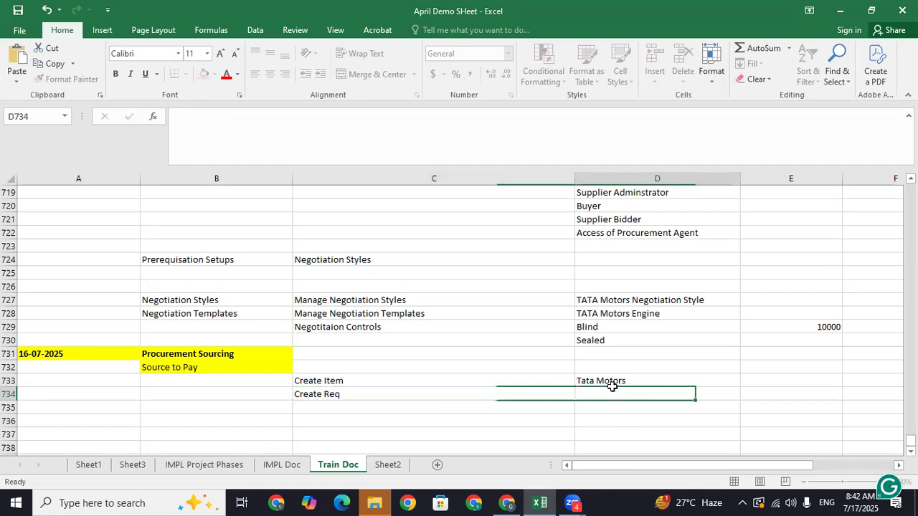
pyautogui.hotkey('ctrl', 'v')
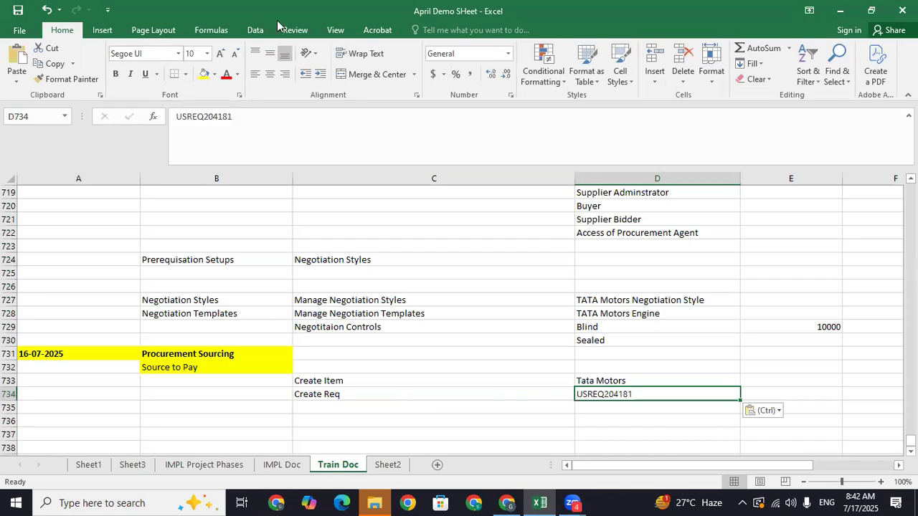
pyautogui.click(509, 501)
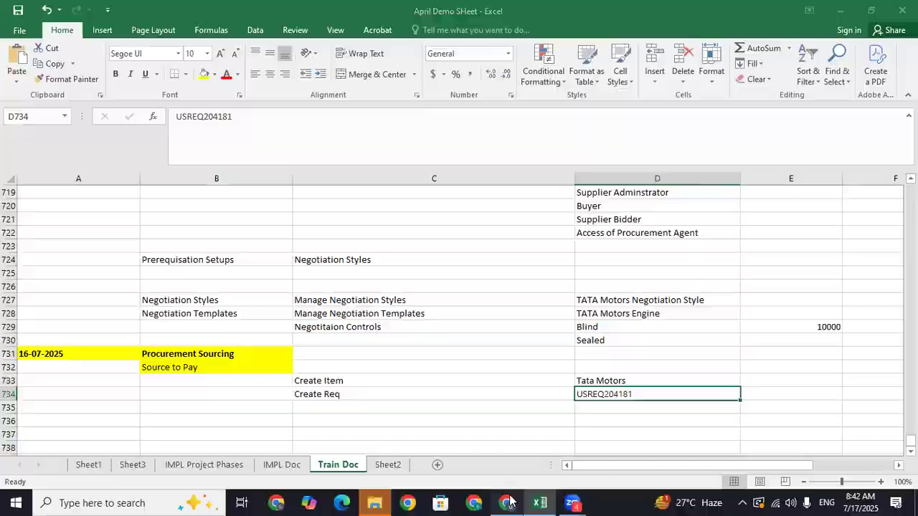
# - Open the Tata Motors requisition's details and review its approvers
pyautogui.scroll(-1, 516, 451)
pyautogui.scroll(-1, 459, 287)
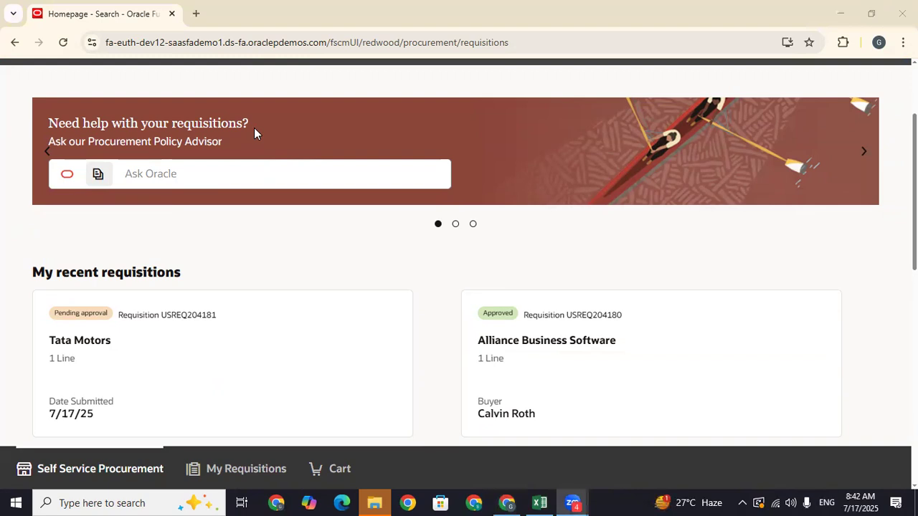
pyautogui.click(75, 317)
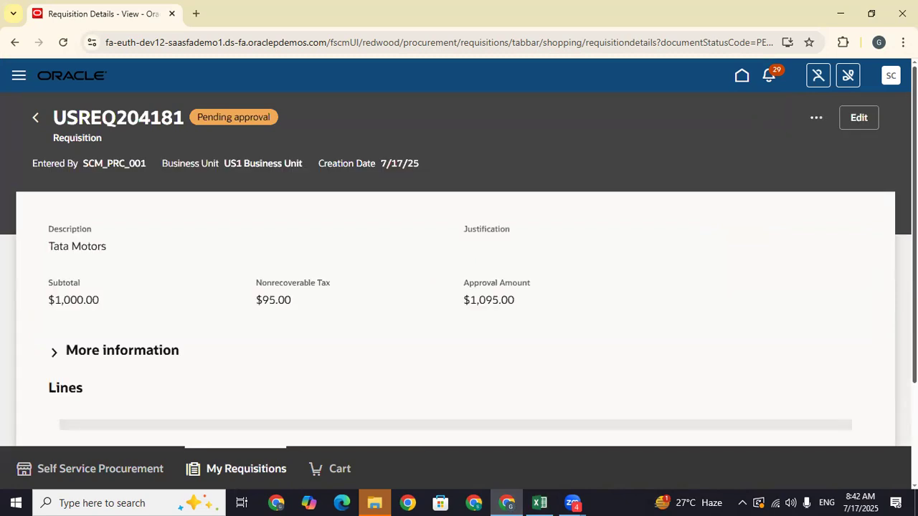
pyautogui.click(816, 117)
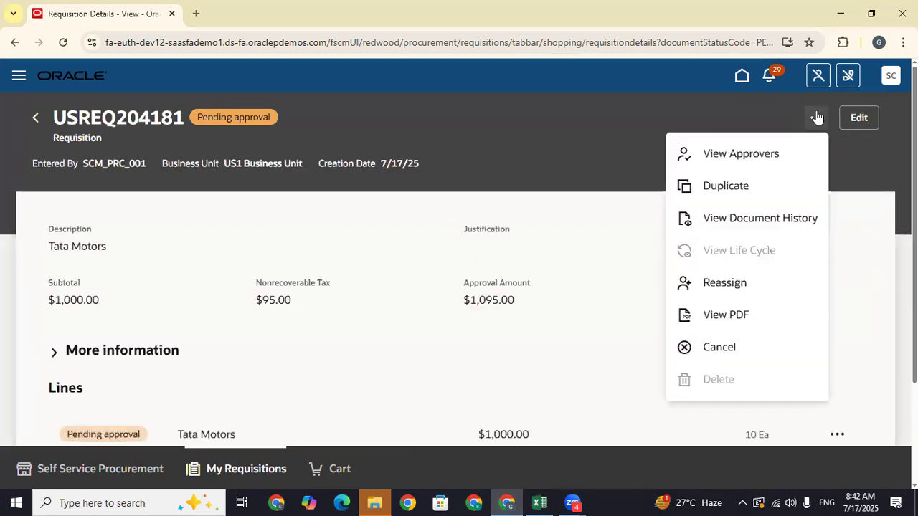
pyautogui.click(742, 154)
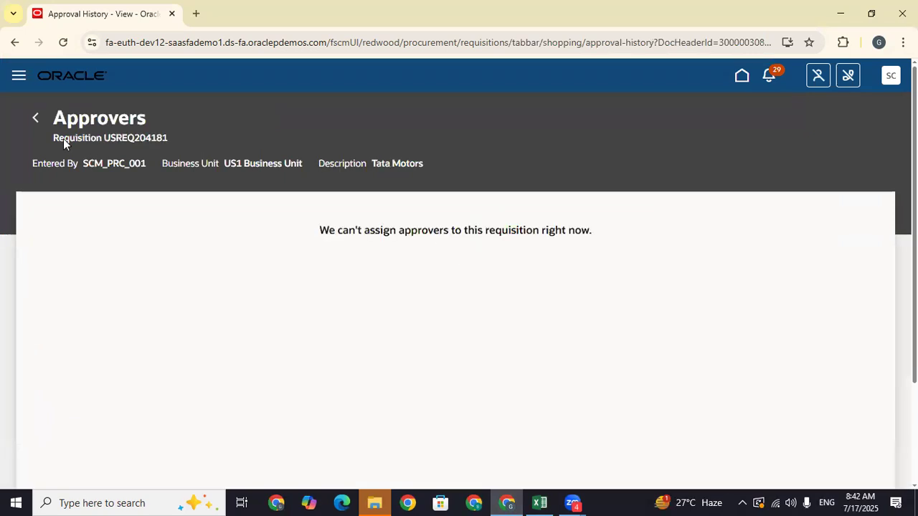
pyautogui.click(38, 119)
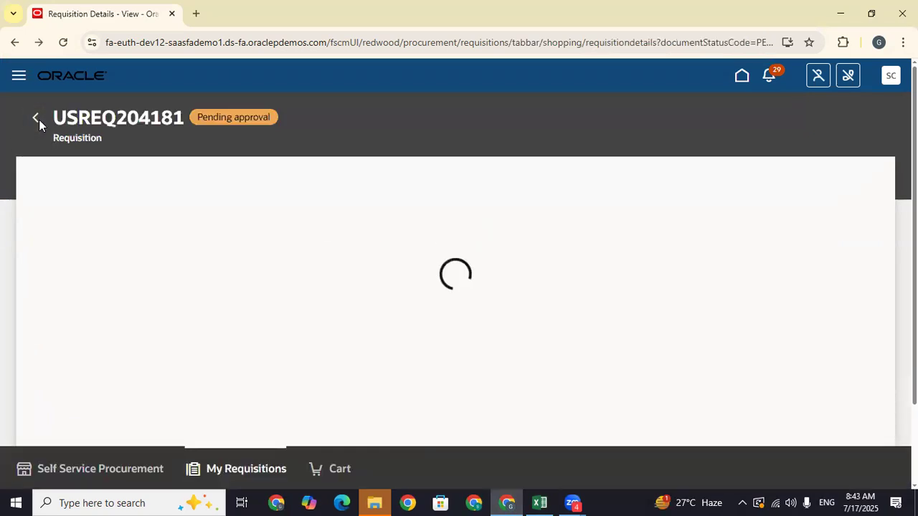
# - Check the notifications list, then switch to Excel and select cell C735
pyautogui.click(769, 77)
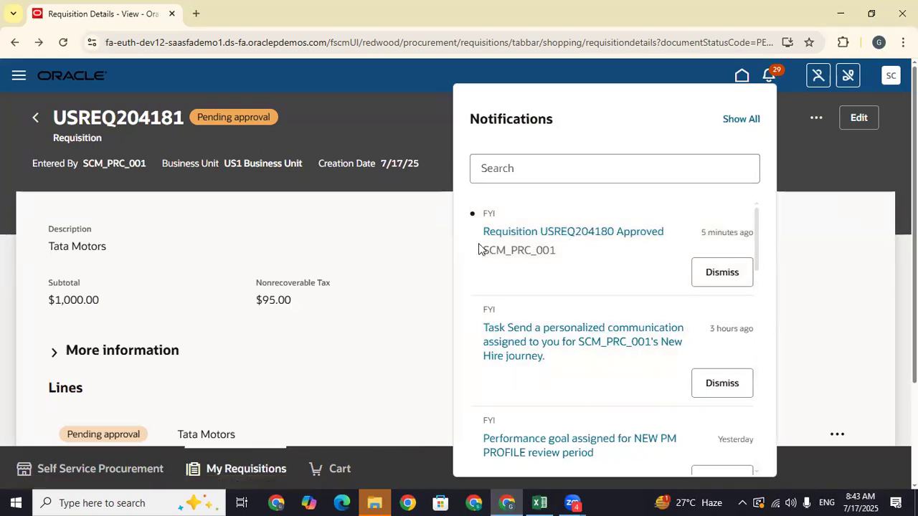
pyautogui.click(843, 150)
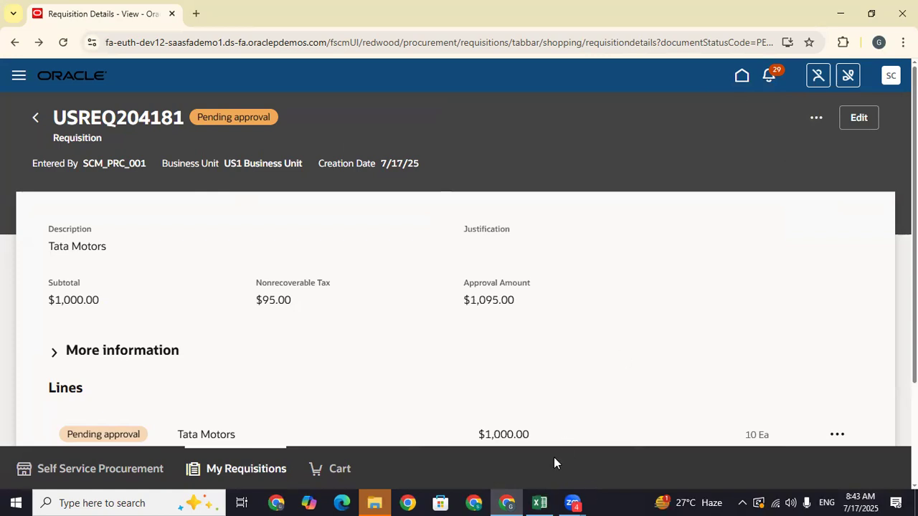
pyautogui.click(539, 503)
pyautogui.click(322, 407)
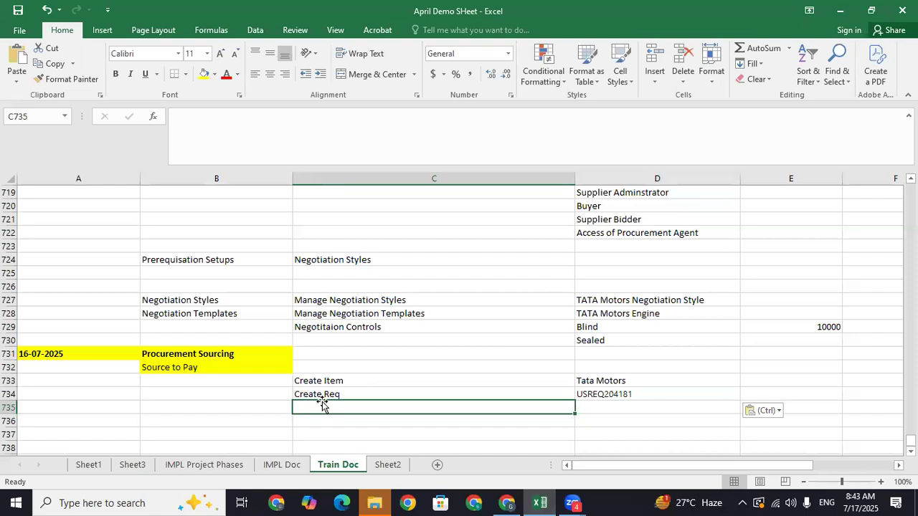
# - Enter 'Process the Req Lines to Negotiation' in cell C735
pyautogui.write('Proces')
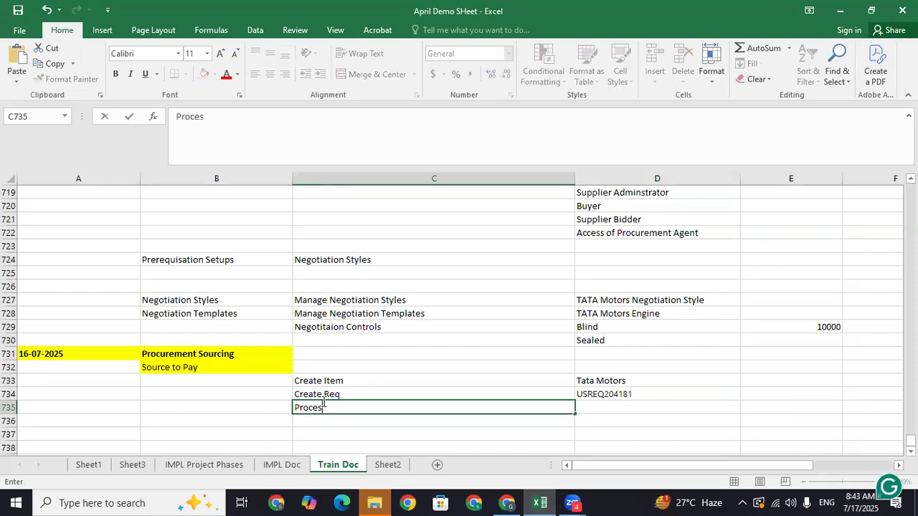
pyautogui.write('s the Req ')
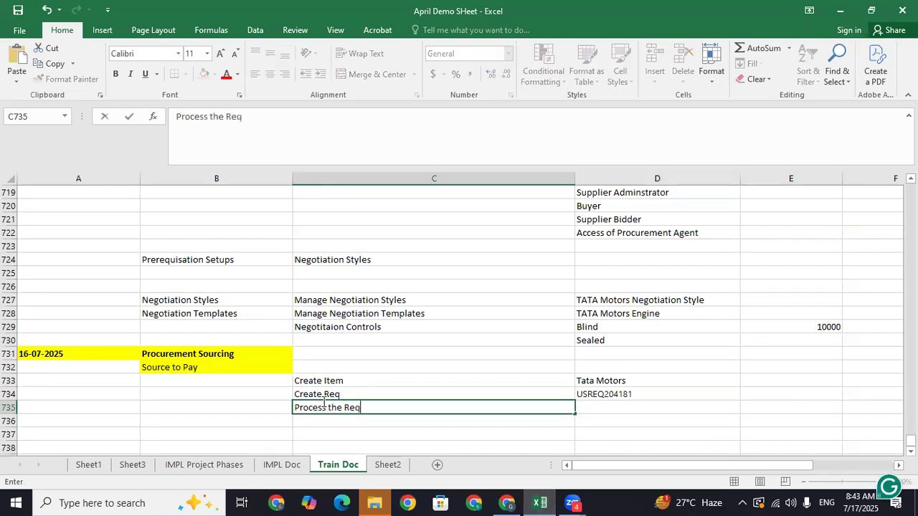
pyautogui.write('Lines t')
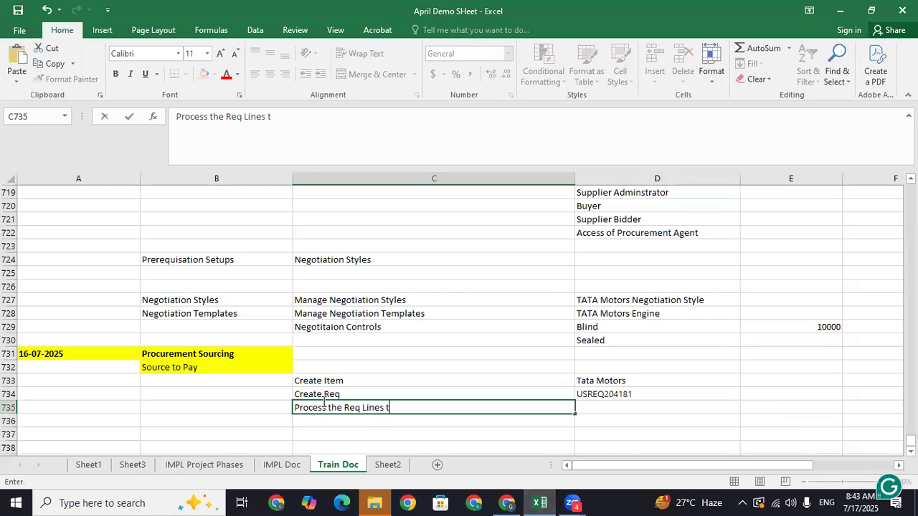
pyautogui.write('o Negotia')
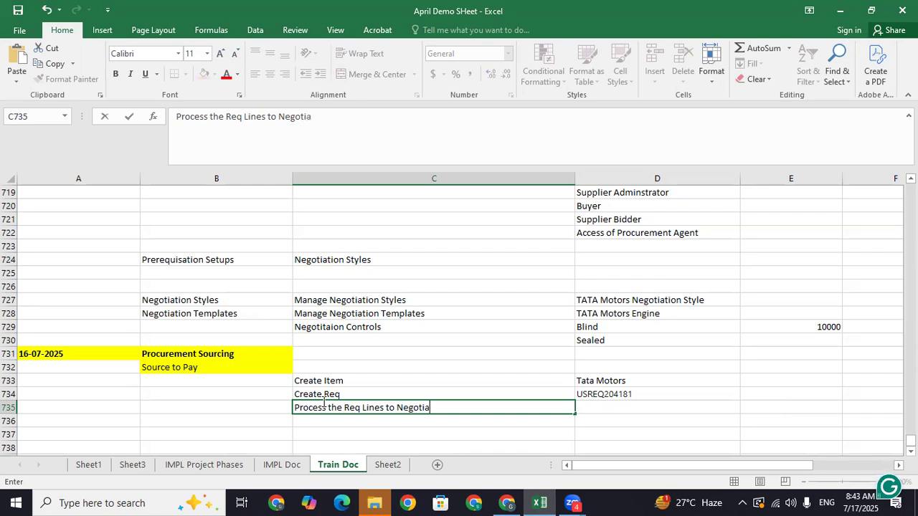
pyautogui.write('tion')
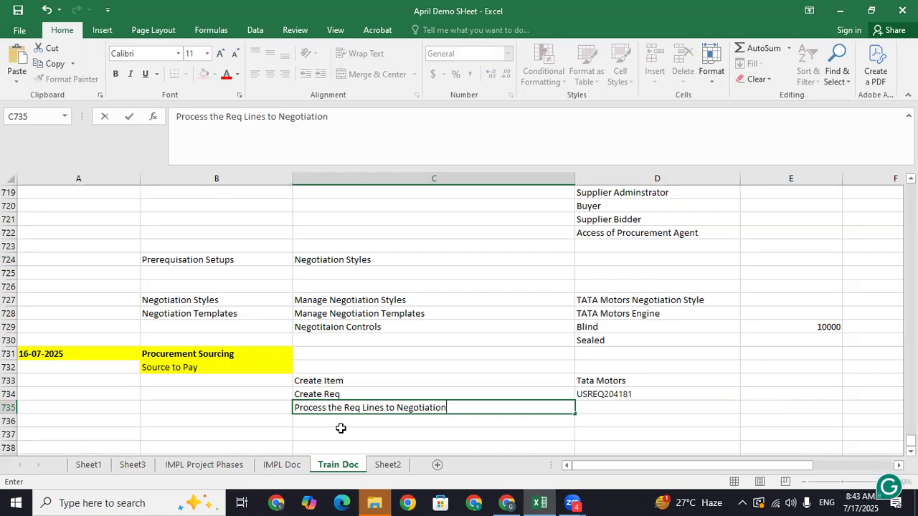
pyautogui.click(340, 428)
pyautogui.click(348, 408)
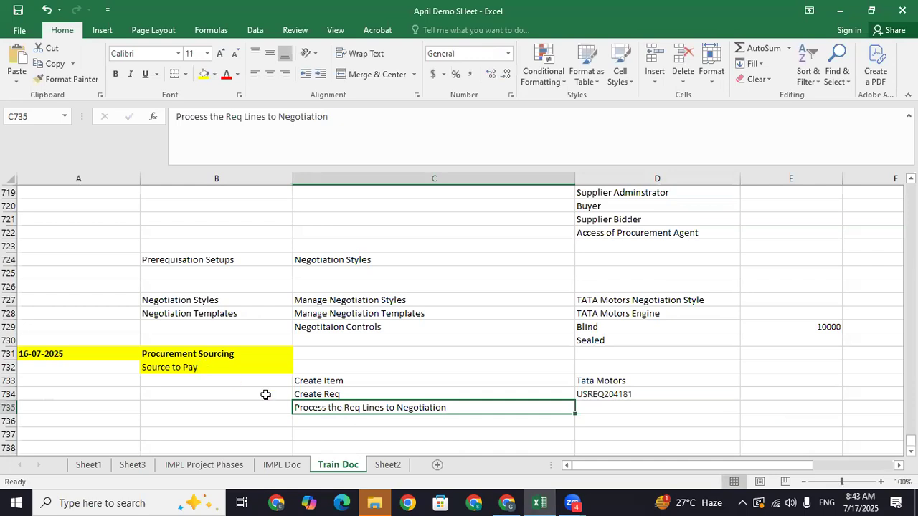
pyautogui.click(345, 421)
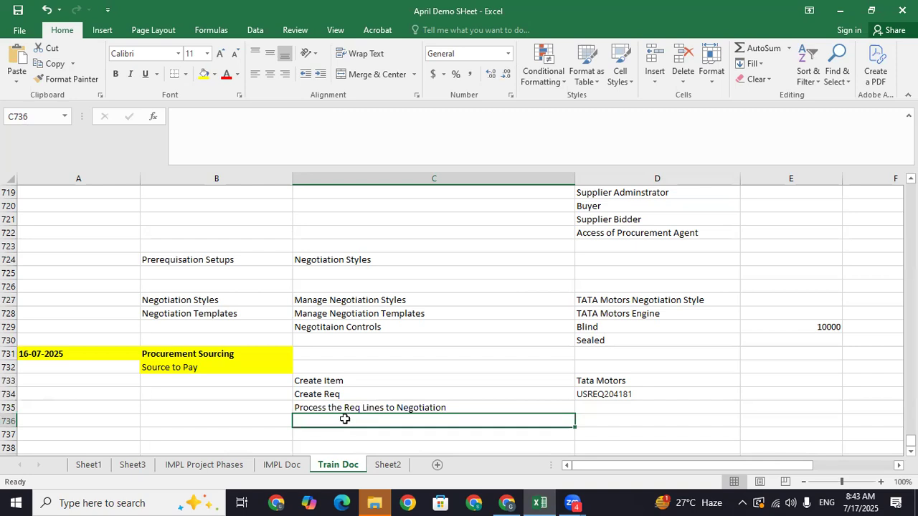
# - Go back to the Self Service Procurement home page in the browser
pyautogui.click(506, 503)
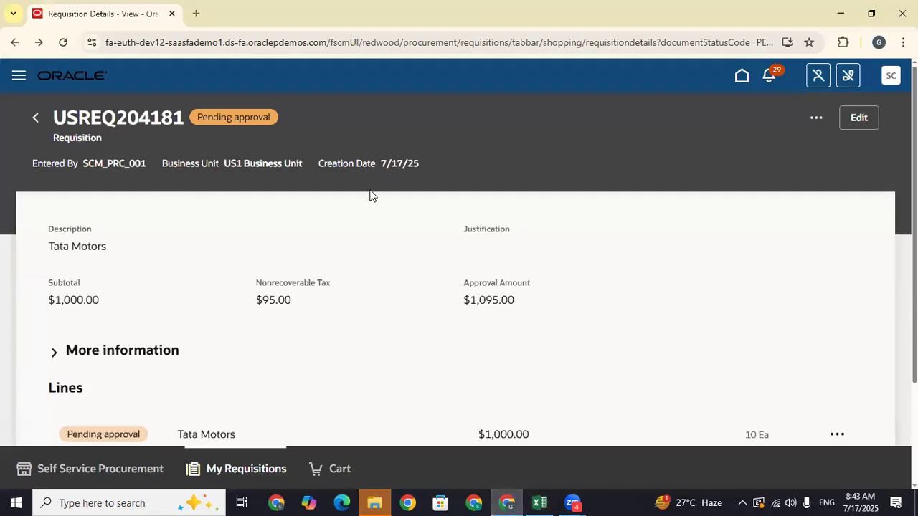
pyautogui.click(32, 119)
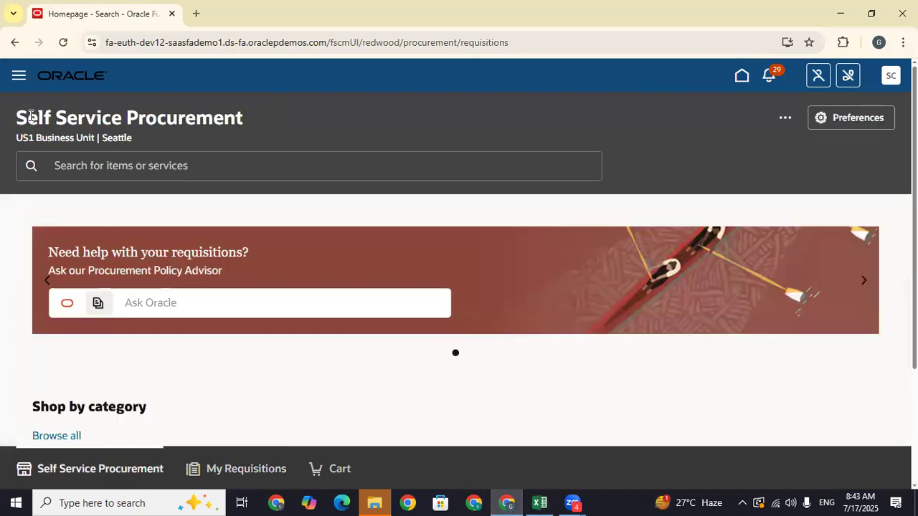
pyautogui.scroll(-3, 108, 146)
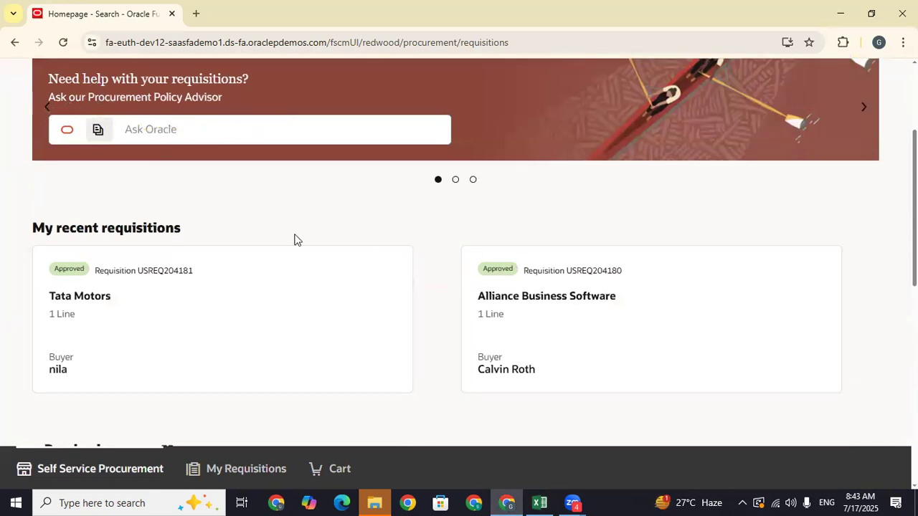
# - Go to the home page and open the Purchase Orders app from the Procurement springboard
pyautogui.scroll(-2, 719, 182)
pyautogui.scroll(5, 719, 182)
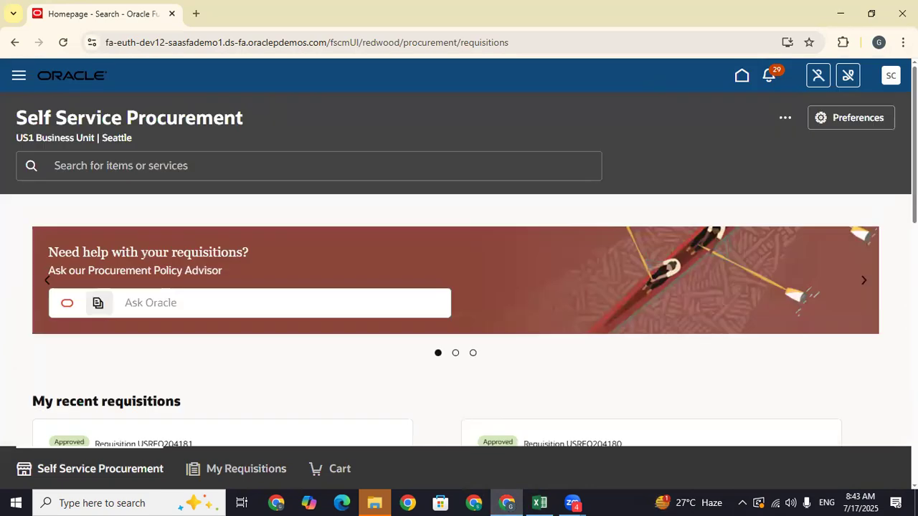
pyautogui.click(742, 76)
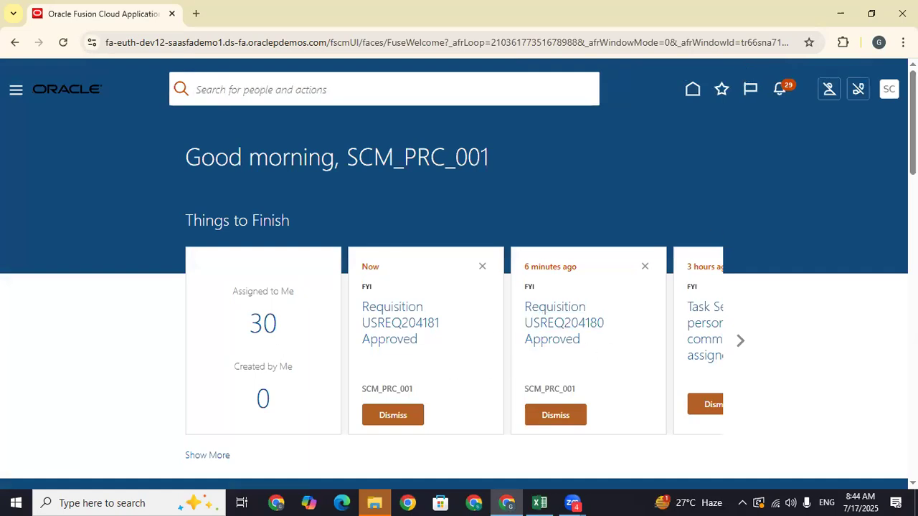
pyautogui.scroll(-6, 459, 272)
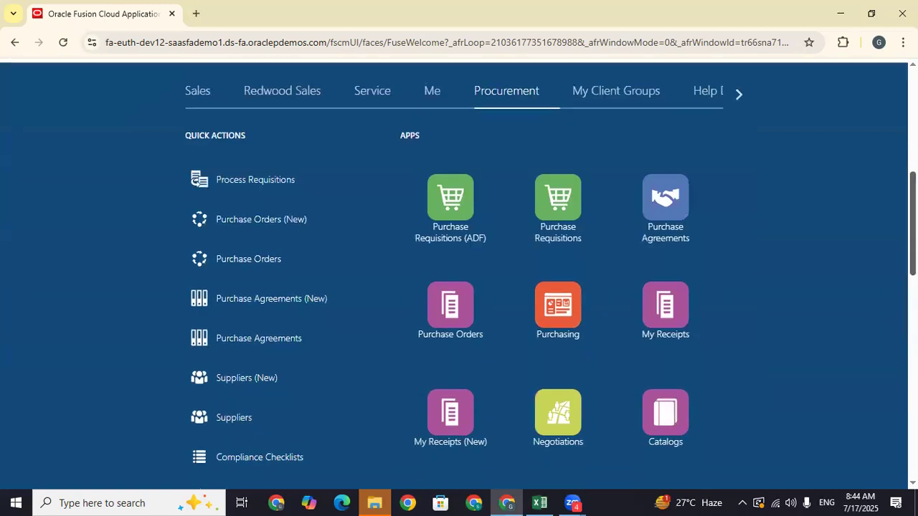
pyautogui.click(649, 282)
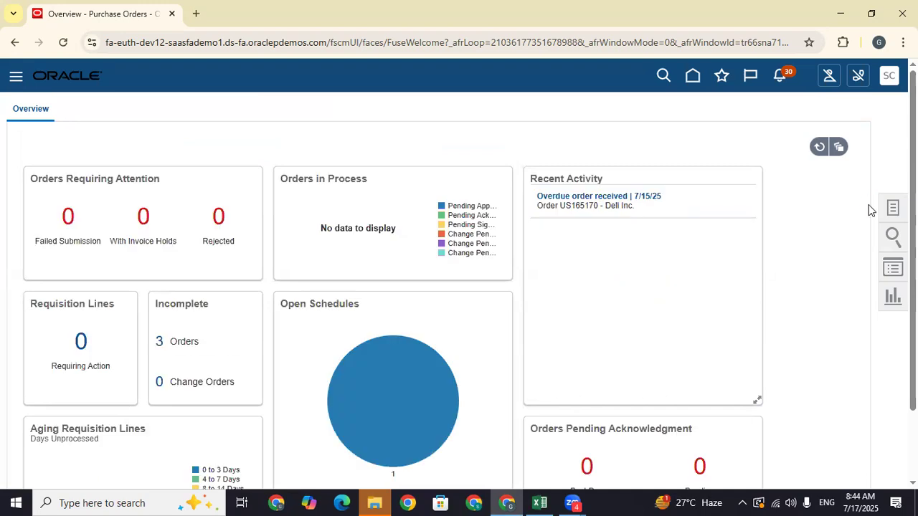
# - Open Process Requisitions from the Tasks panel and clear the Buyer filter
pyautogui.moveTo(420, 388)
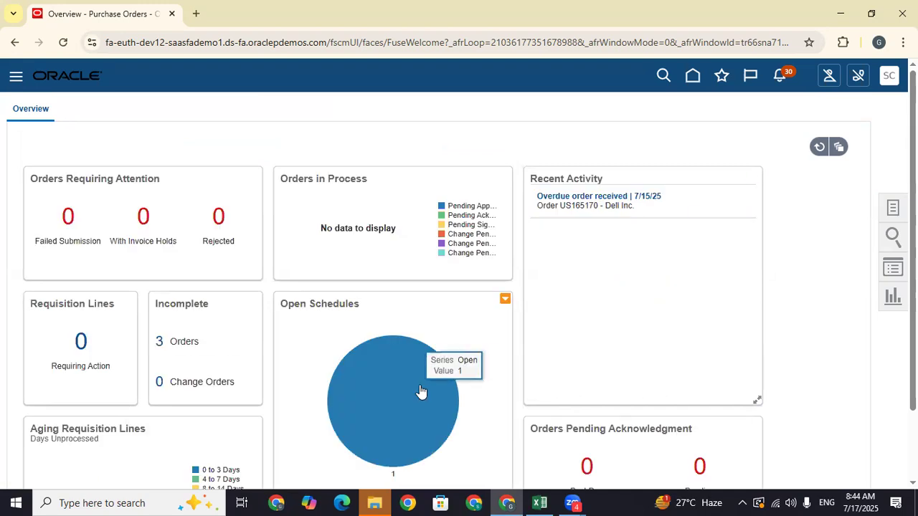
pyautogui.click(890, 208)
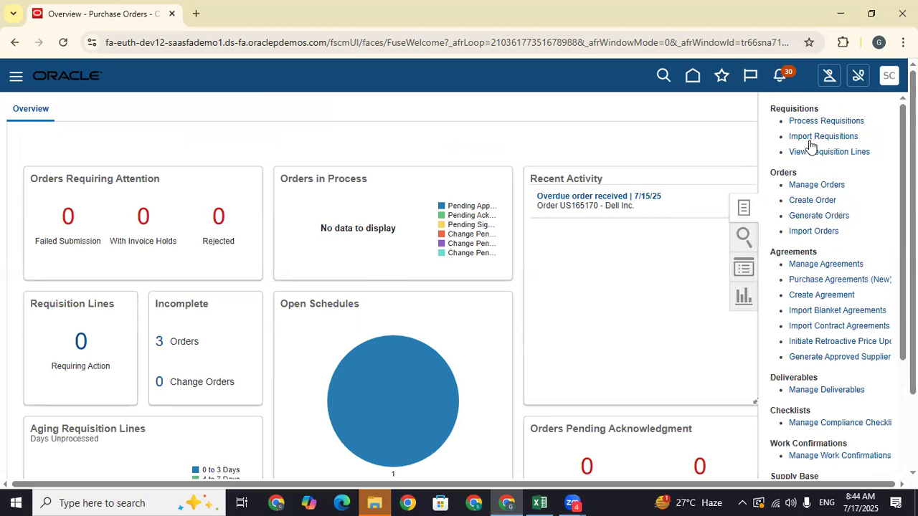
pyautogui.click(814, 122)
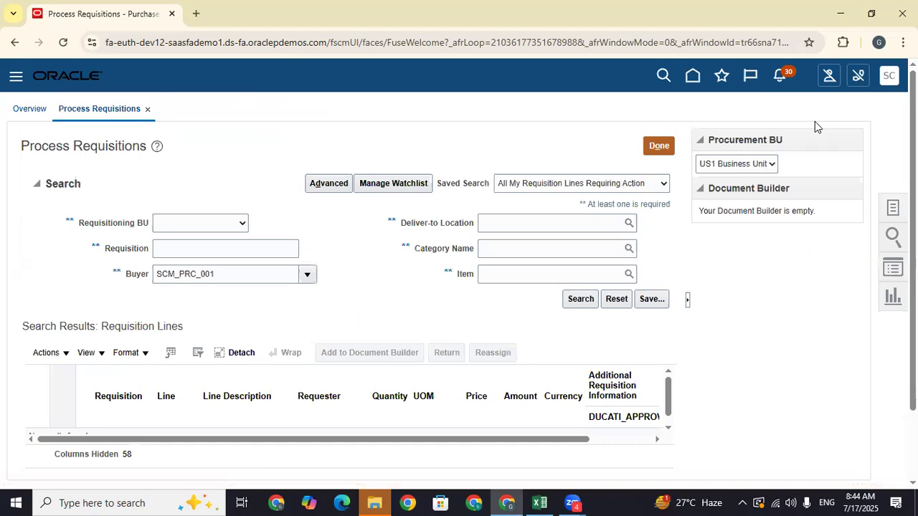
pyautogui.moveTo(262, 275); pyautogui.dragTo(51, 306)
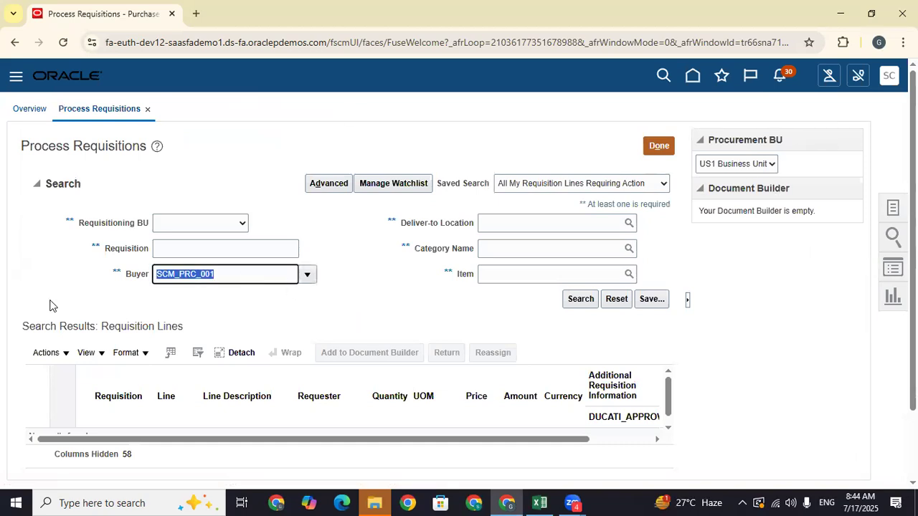
pyautogui.press('BackSpace')
# - Search US1 Business Unit for requisition USREQ204181 and select its Tata Motors line
pyautogui.click(192, 223)
pyautogui.click(180, 237)
pyautogui.click(180, 232)
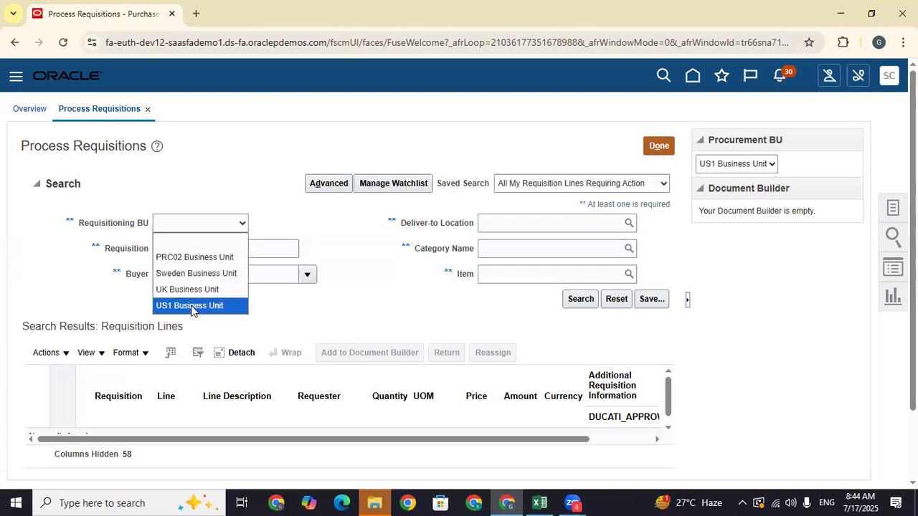
pyautogui.click(195, 307)
pyautogui.click(183, 244)
pyautogui.write('USREQ284181')
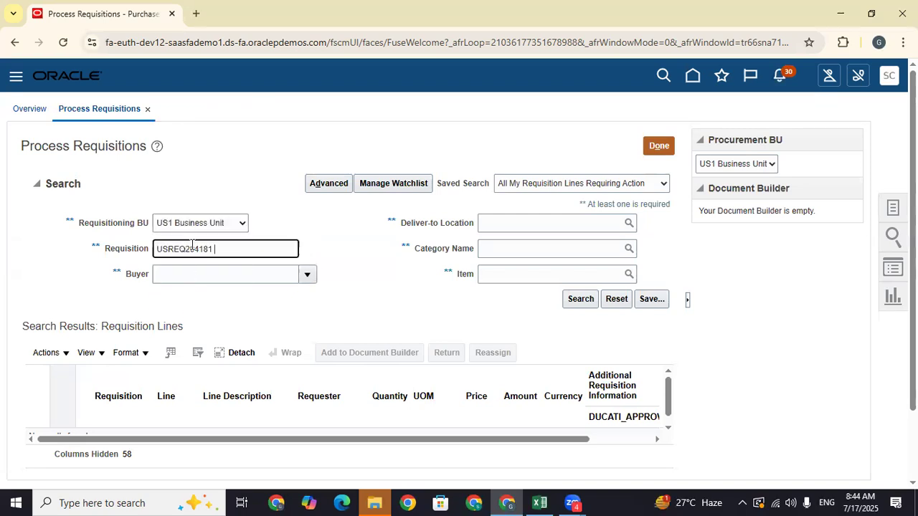
pyautogui.click(581, 305)
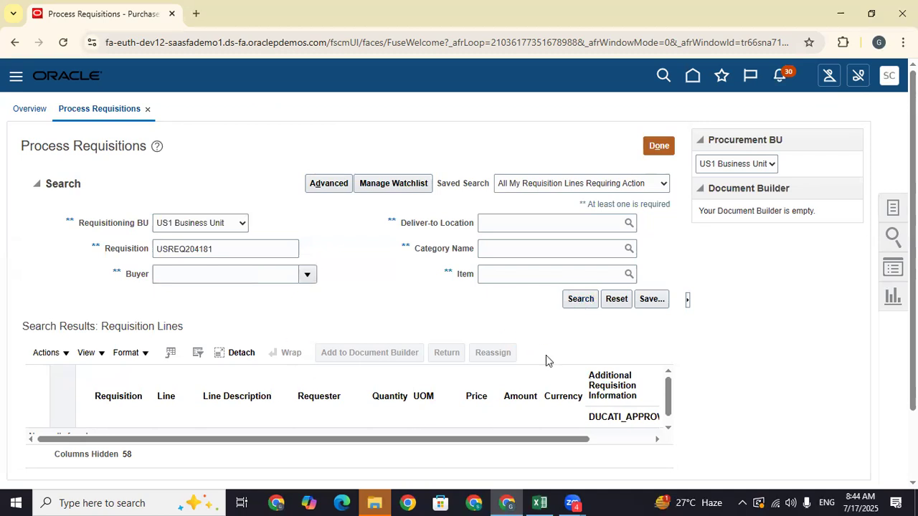
pyautogui.click(600, 327)
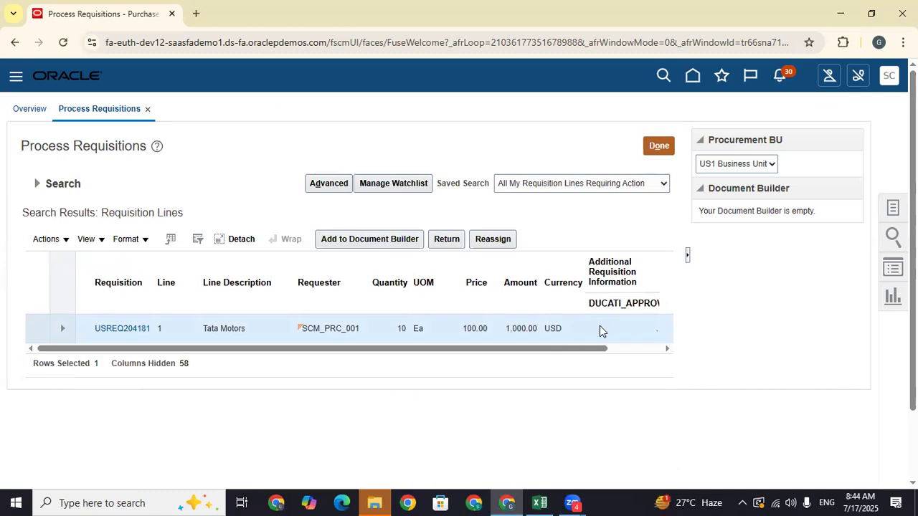
pyautogui.moveTo(570, 350); pyautogui.dragTo(406, 365)
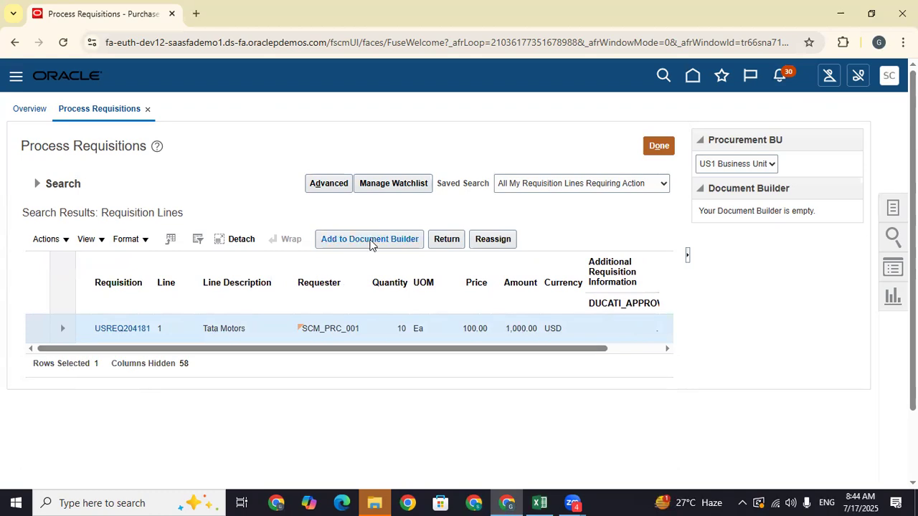
# - Add the selected line to the document builder as a new negotiation
pyautogui.click(370, 240)
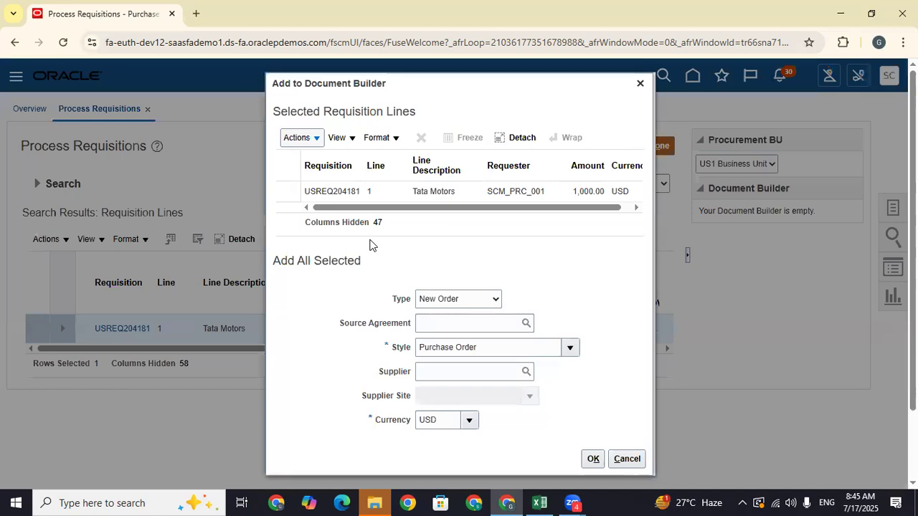
pyautogui.click(390, 191)
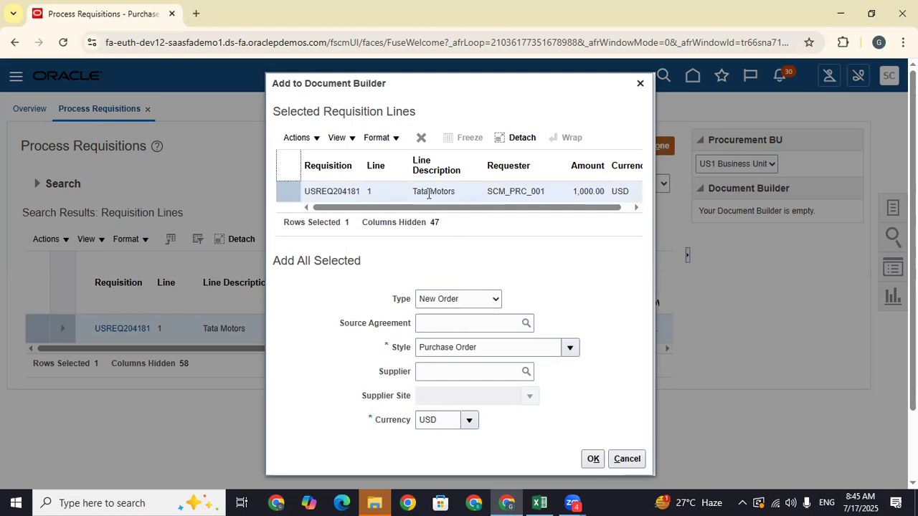
pyautogui.click(461, 299)
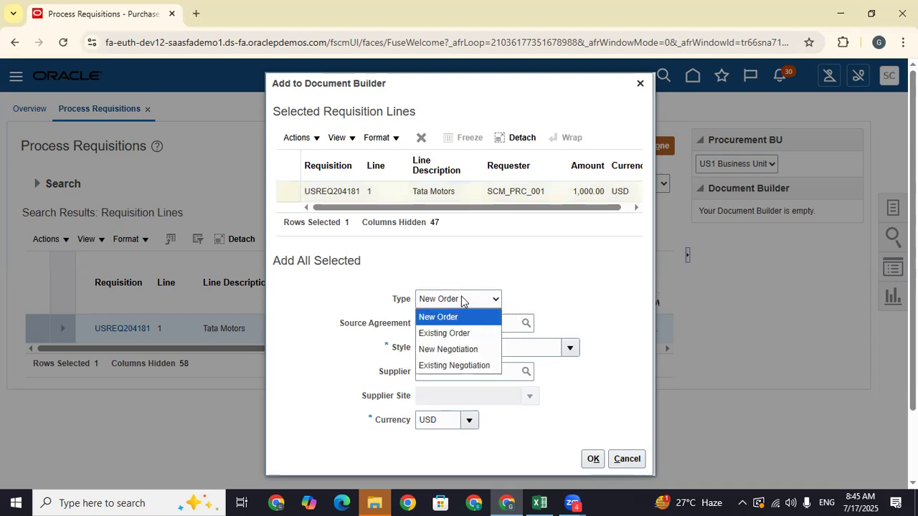
pyautogui.click(451, 350)
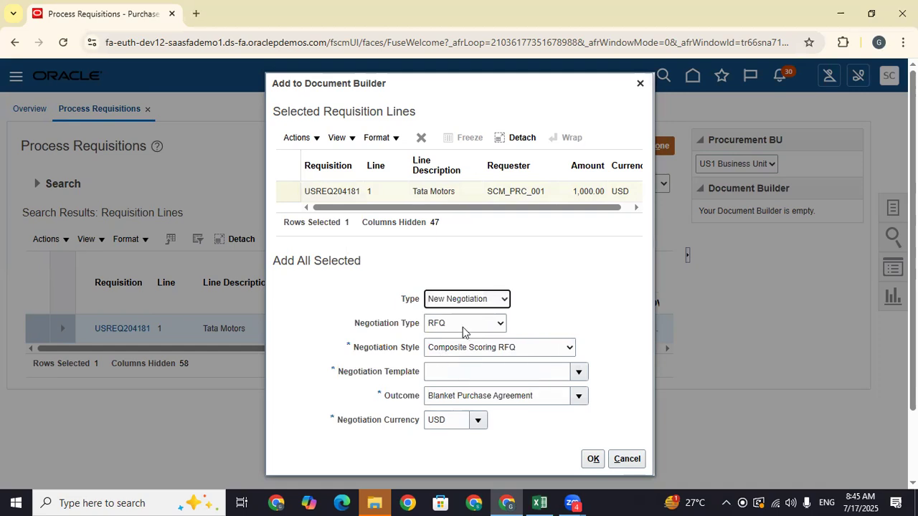
# - Choose TATA Motors Negotiation Style, check the TATA Motors Engine template, and confirm
pyautogui.click(483, 349)
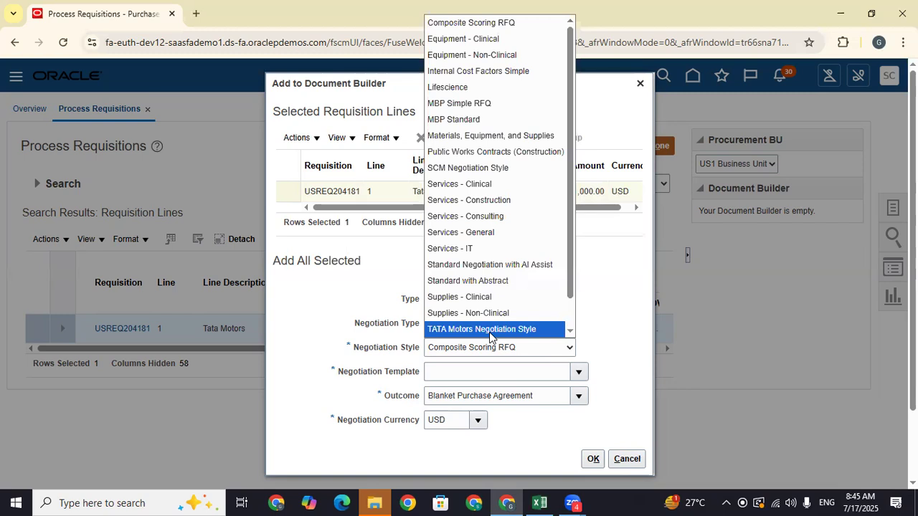
pyautogui.click(490, 331)
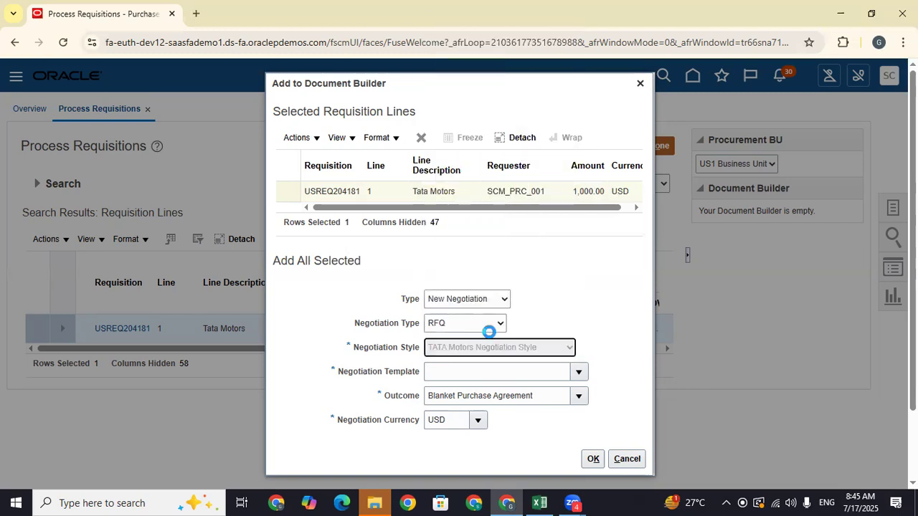
pyautogui.moveTo(508, 375); pyautogui.dragTo(378, 383)
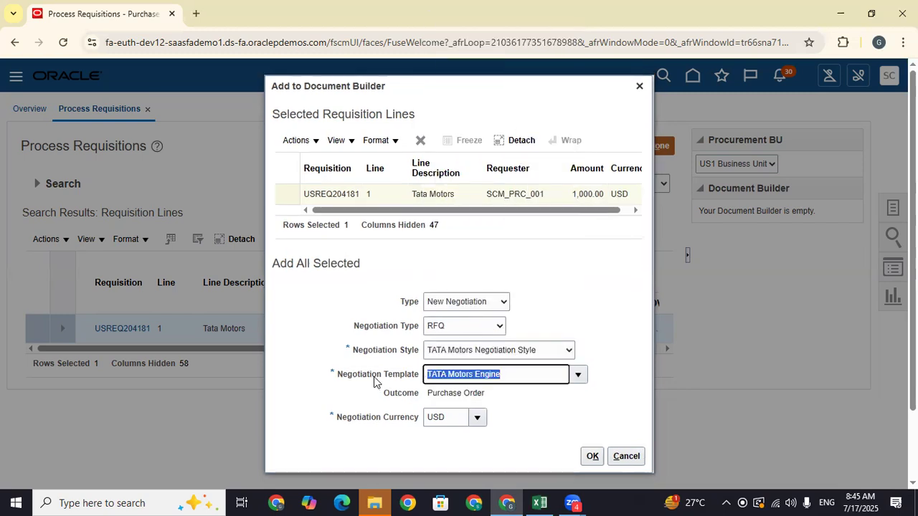
pyautogui.moveTo(501, 395); pyautogui.dragTo(405, 393)
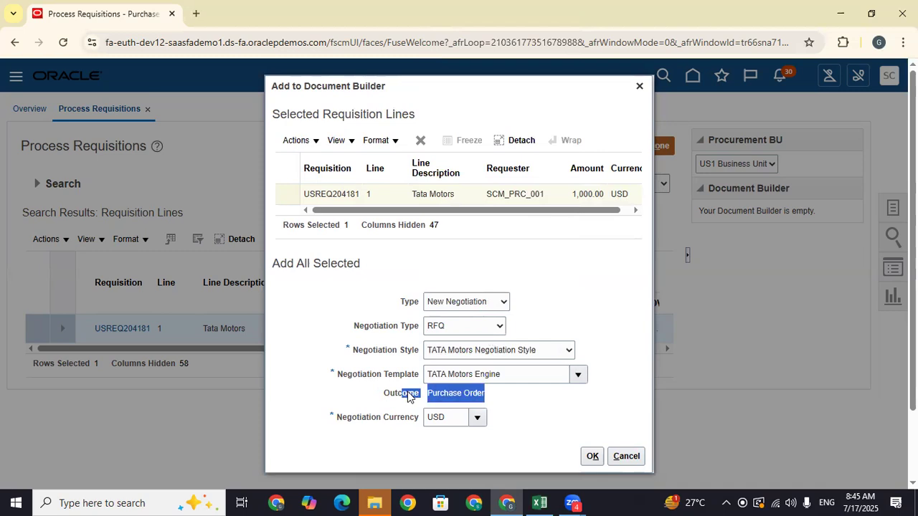
pyautogui.click(505, 397)
pyautogui.moveTo(498, 397); pyautogui.dragTo(425, 393)
pyautogui.click(598, 458)
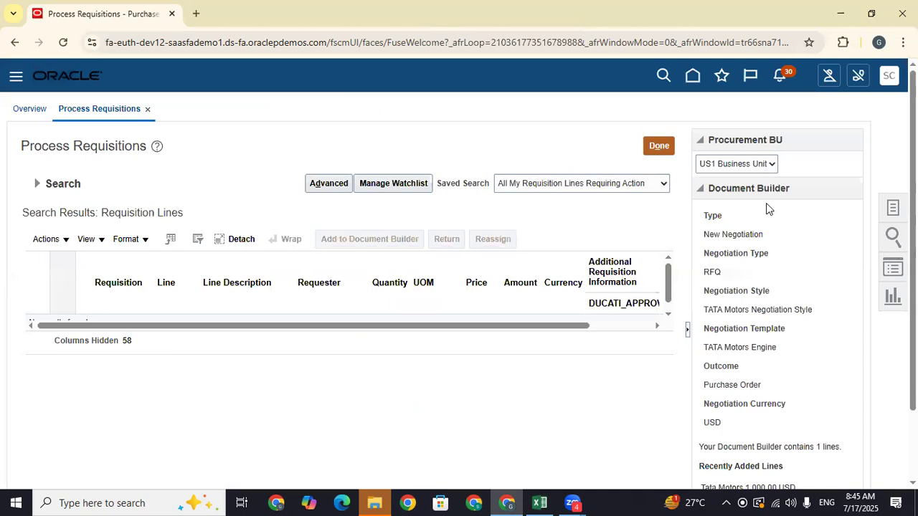
# - Create RFQ 31798 from the Document Builder panel, opening its Edit Negotiation page
pyautogui.scroll(-2, 768, 206)
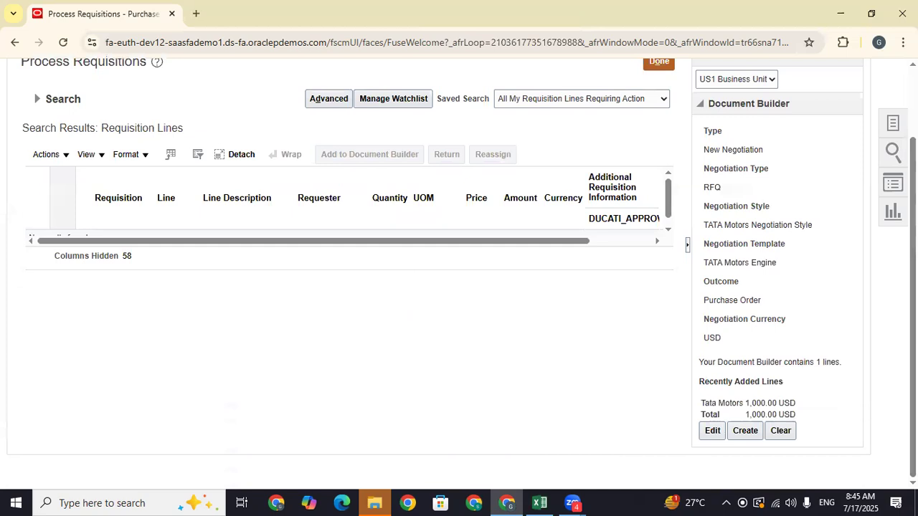
pyautogui.click(745, 432)
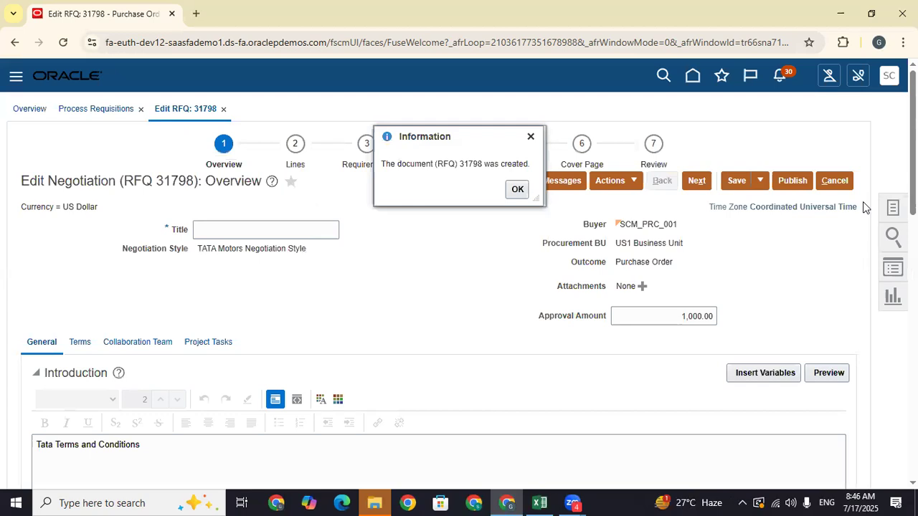
# - Title RFQ 31798 'TATA Motors Negotiation' and copy that title for the Excel notes
pyautogui.doubleClick(473, 165)
pyautogui.click(516, 190)
pyautogui.click(267, 229)
pyautogui.write('TA')
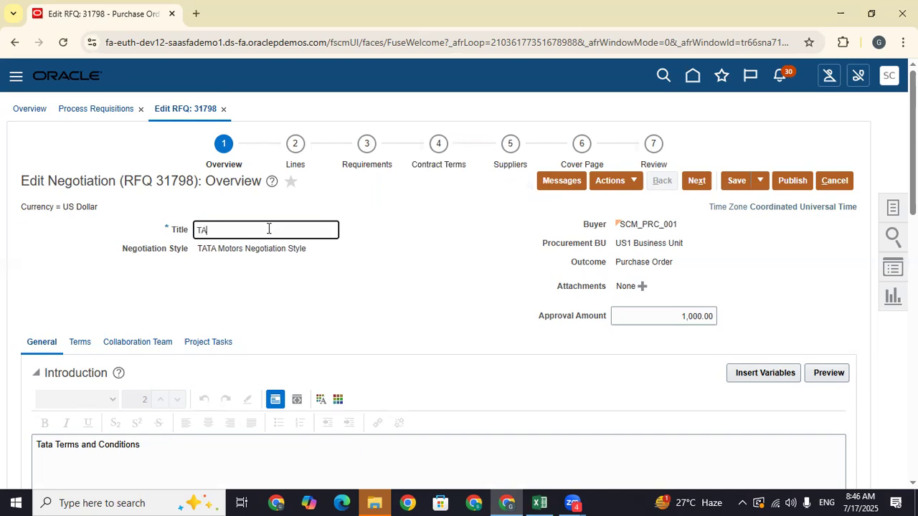
pyautogui.write('TA Motors Negotiation')
pyautogui.moveTo(297, 232); pyautogui.dragTo(91, 241)
pyautogui.hotkey('ctrl', 'c')
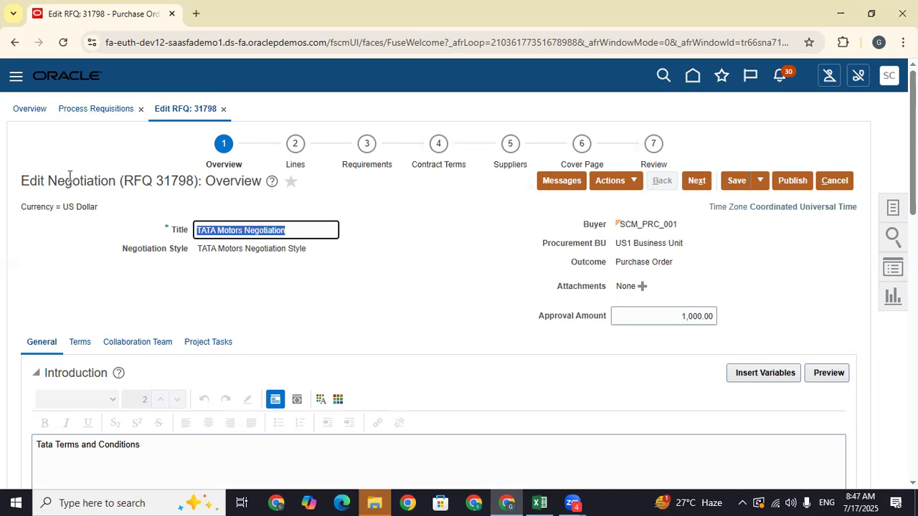
pyautogui.click(487, 456)
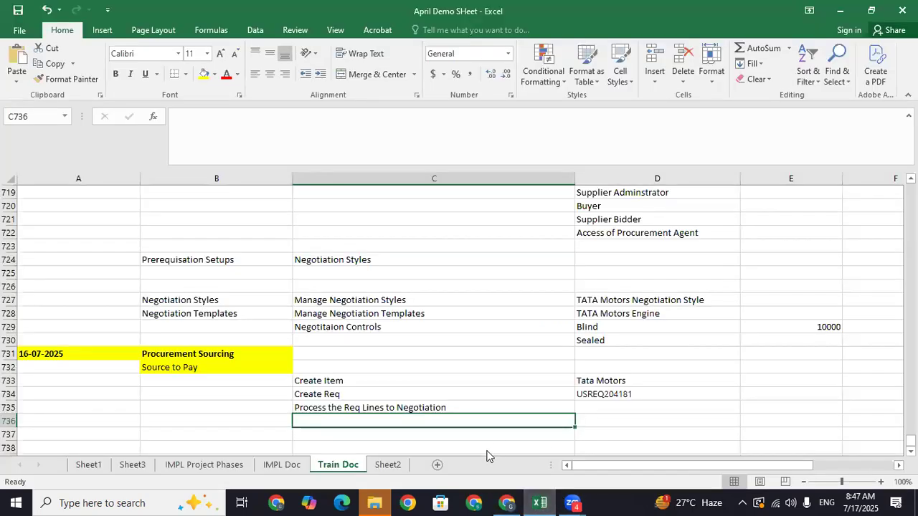
# - Log 'Create Negotiation' in C736 beside the pasted title 'TATA Motors Negotiation' in D736
pyautogui.click(611, 422)
pyautogui.hotkey('ctrl', 'v')
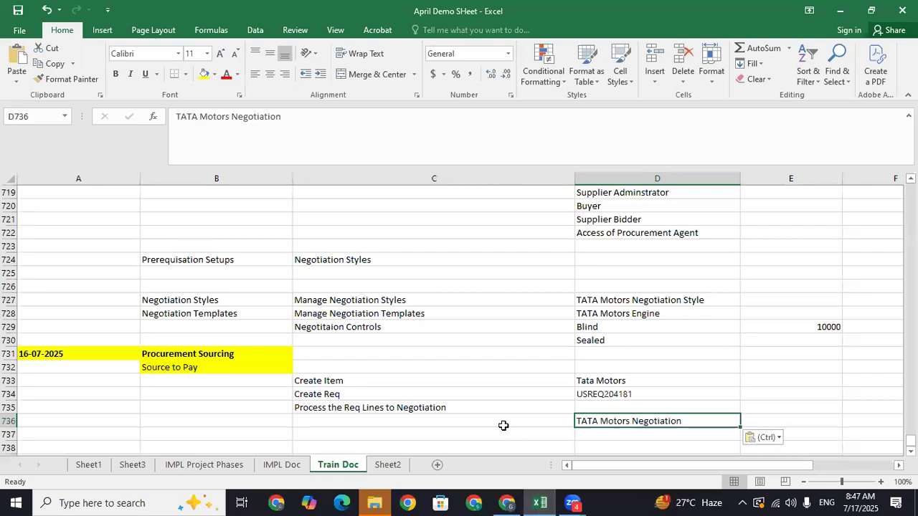
pyautogui.click(483, 422)
pyautogui.write('Create Ne')
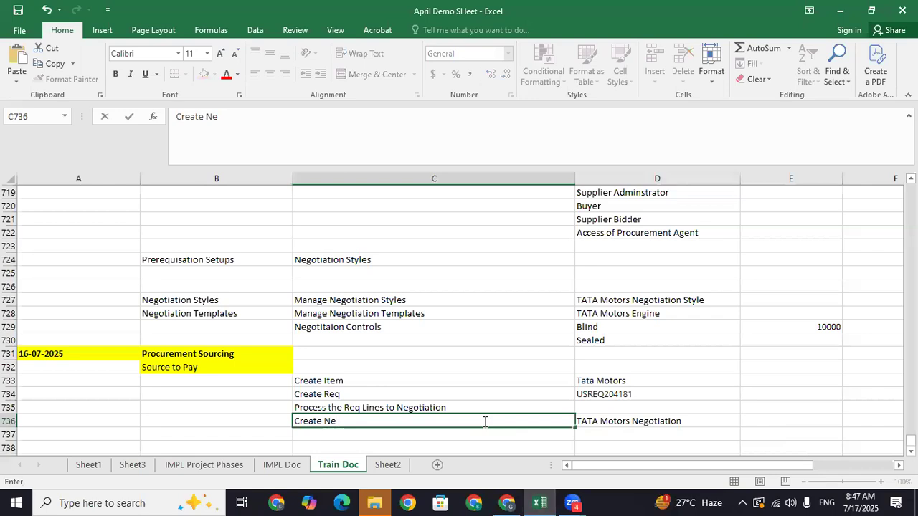
pyautogui.write('gotiation')
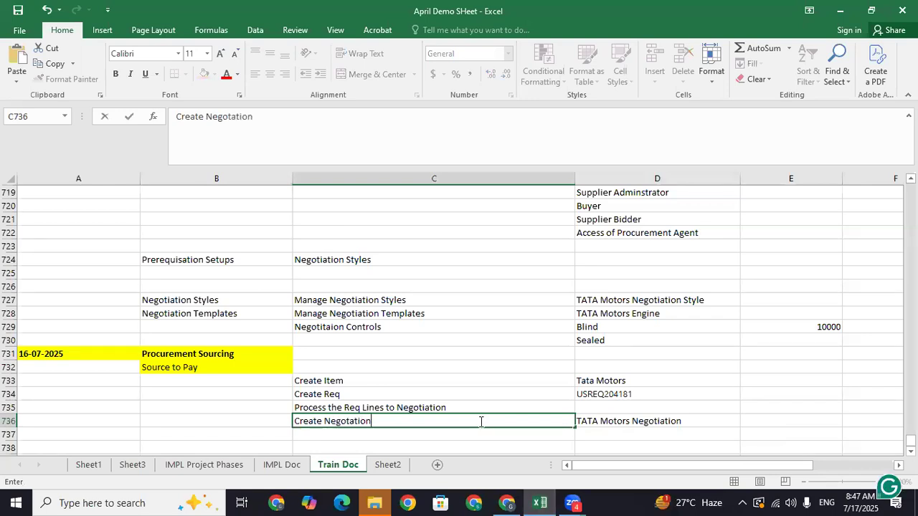
pyautogui.press('Return')
pyautogui.click(506, 503)
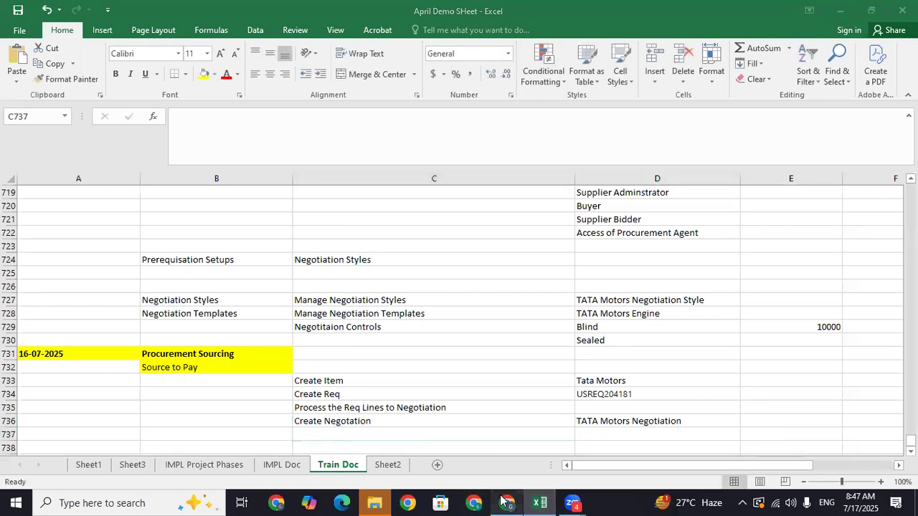
pyautogui.click(331, 318)
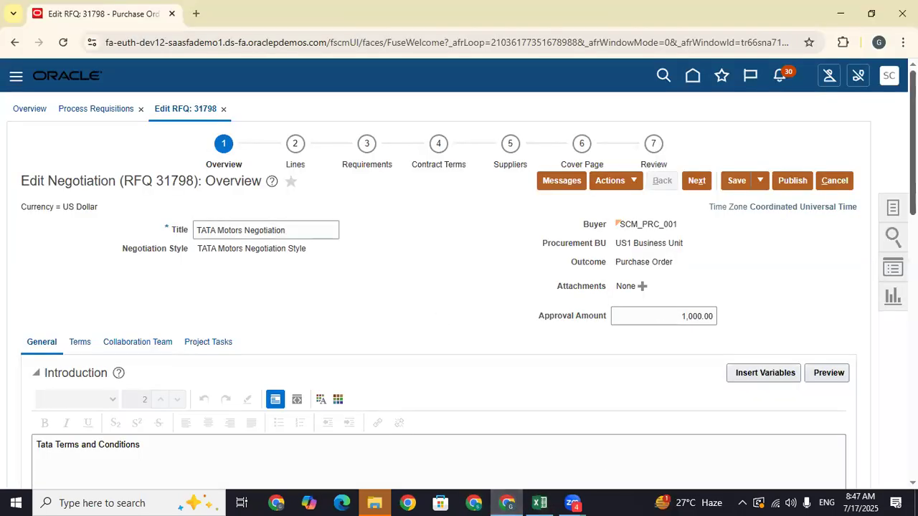
# - Keep Close Date on Fixed and pick 18 July 2025, giving 7/18/25 3:17 AM
pyautogui.scroll(-2, 449, 317)
pyautogui.scroll(-2, 160, 208)
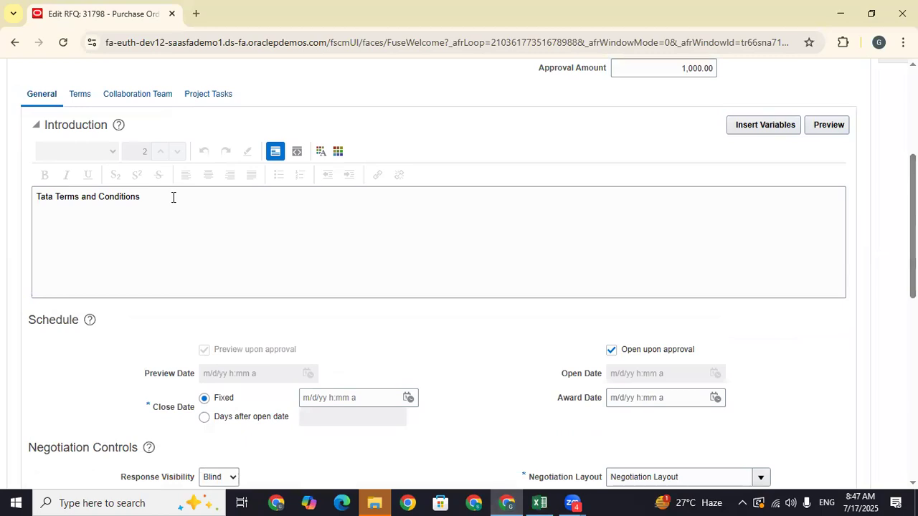
pyautogui.moveTo(172, 196); pyautogui.dragTo(0, 195)
pyautogui.click(300, 287)
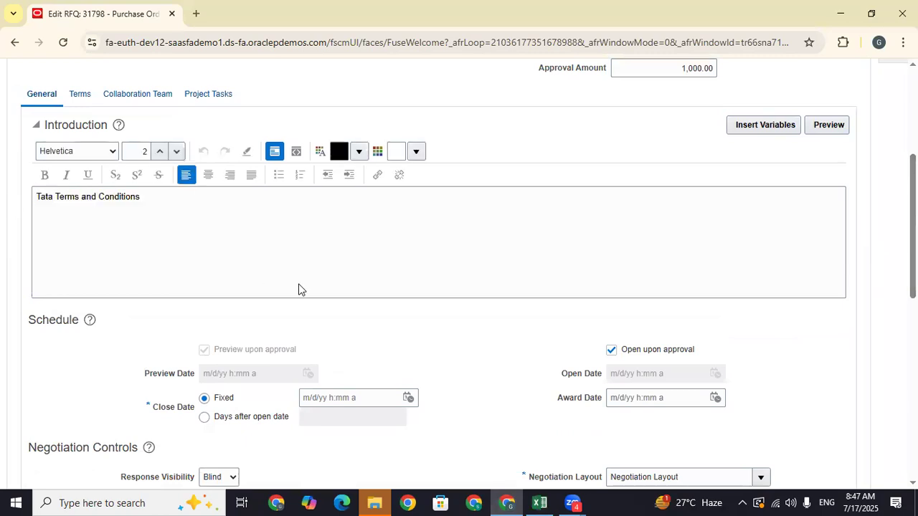
pyautogui.click(205, 419)
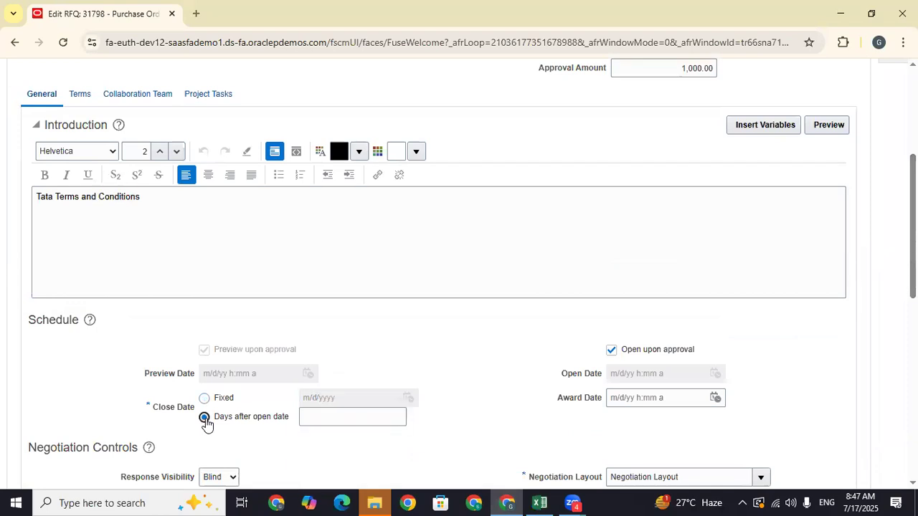
pyautogui.click(205, 399)
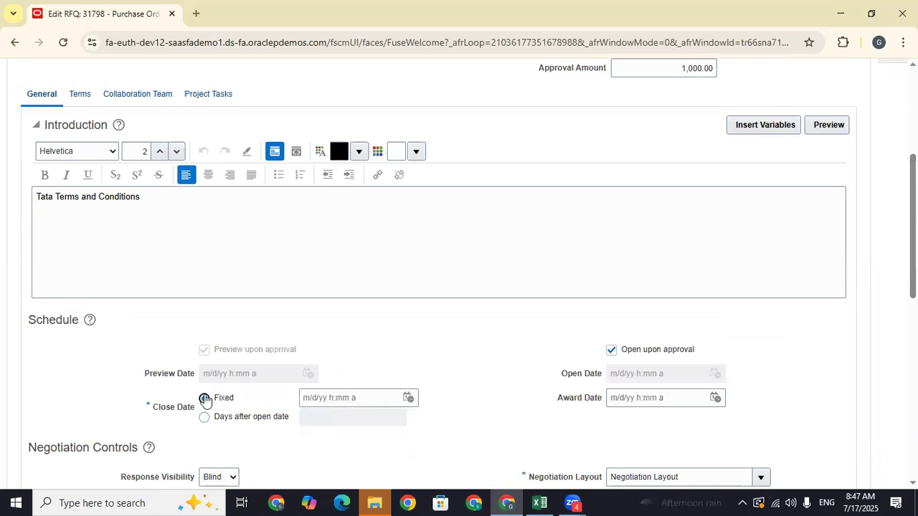
pyautogui.click(409, 398)
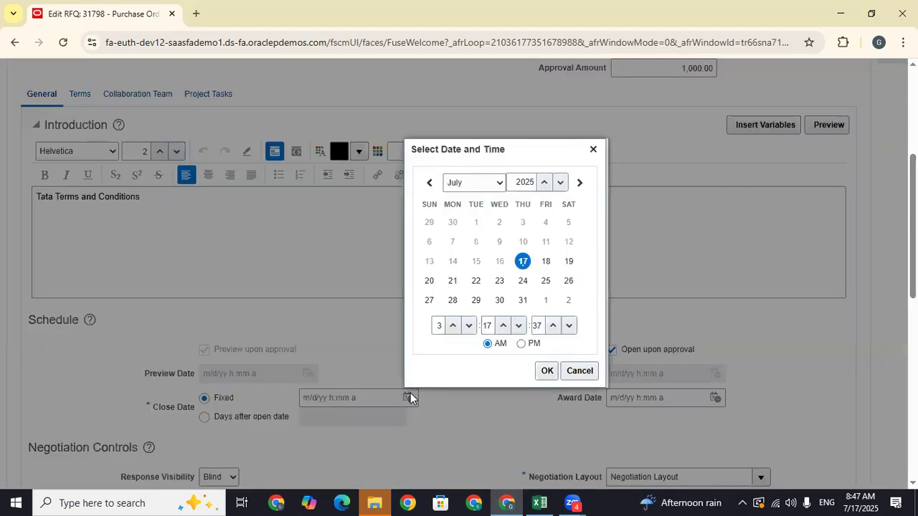
pyautogui.click(547, 262)
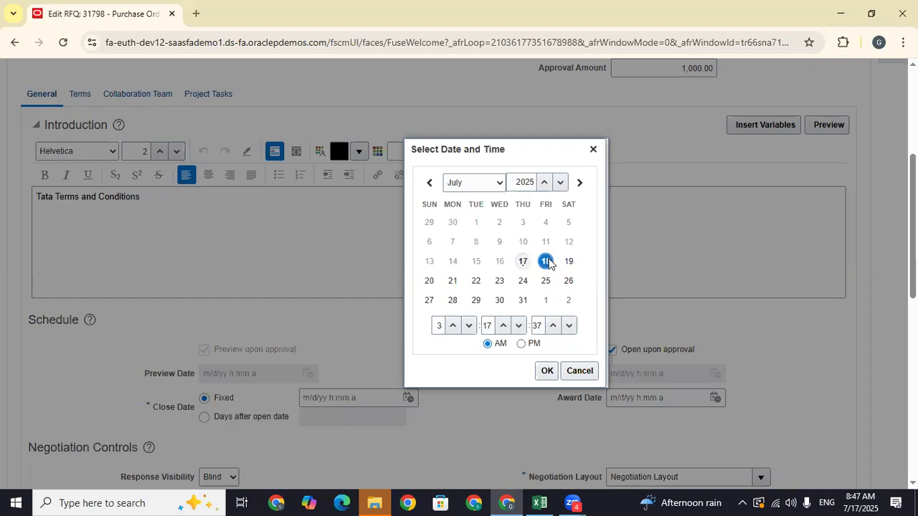
pyautogui.click(546, 371)
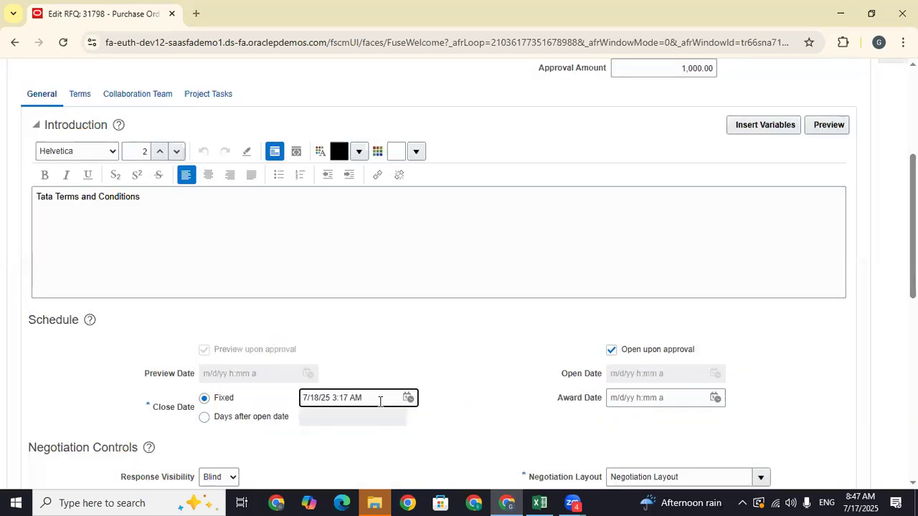
pyautogui.moveTo(356, 398); pyautogui.dragTo(223, 397)
pyautogui.click(519, 350)
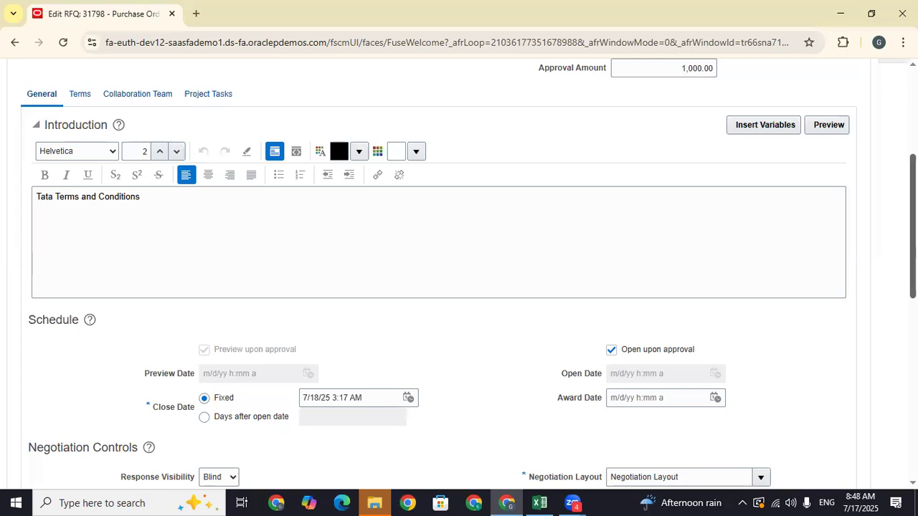
pyautogui.scroll(-2, 459, 273)
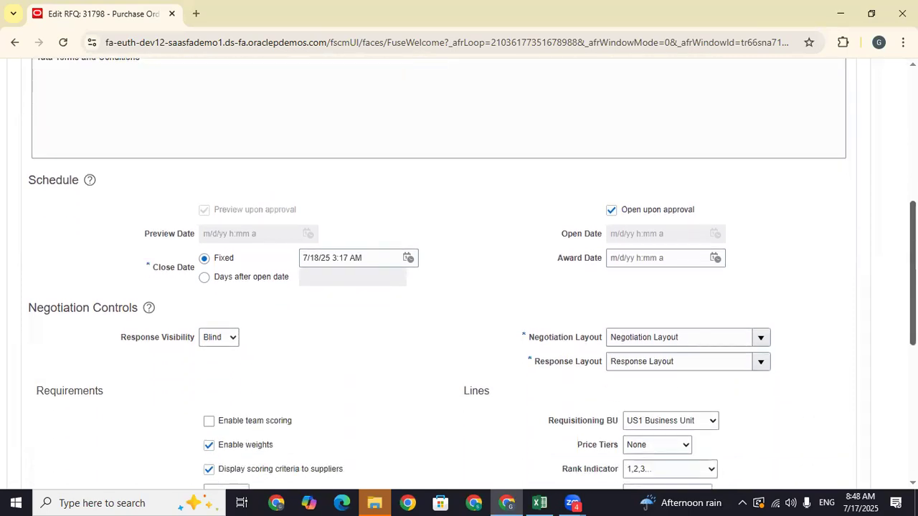
pyautogui.scroll(-1, 180, 246)
pyautogui.moveTo(153, 237); pyautogui.dragTo(199, 239)
pyautogui.click(722, 185)
pyautogui.moveTo(722, 185); pyautogui.dragTo(620, 178)
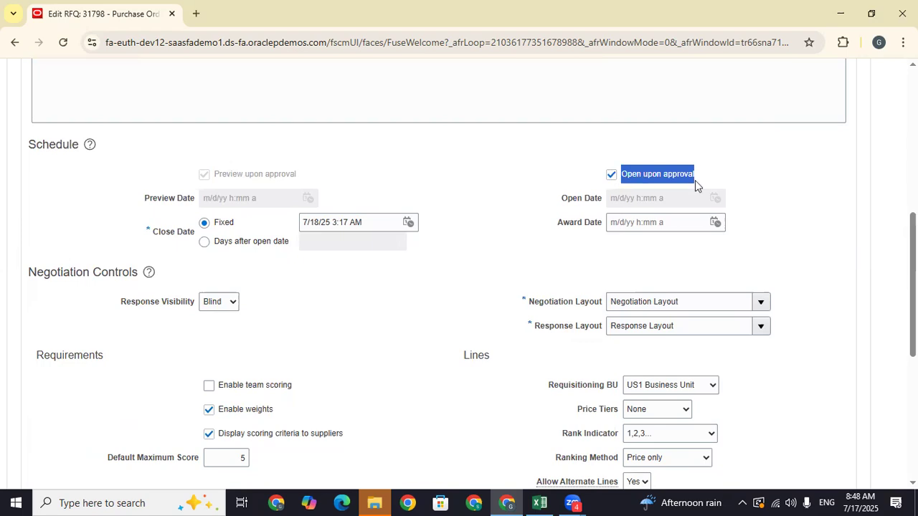
pyautogui.click(738, 175)
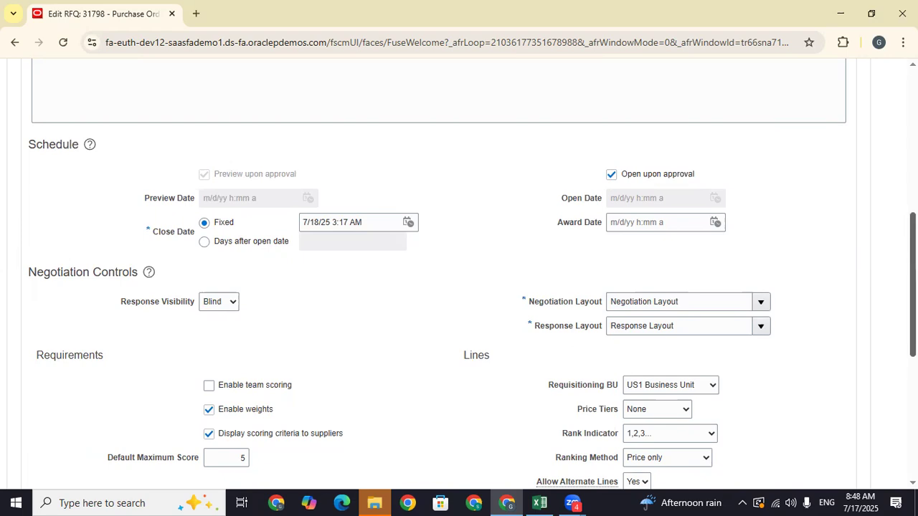
pyautogui.scroll(-2, 138, 231)
pyautogui.moveTo(121, 210); pyautogui.dragTo(180, 220)
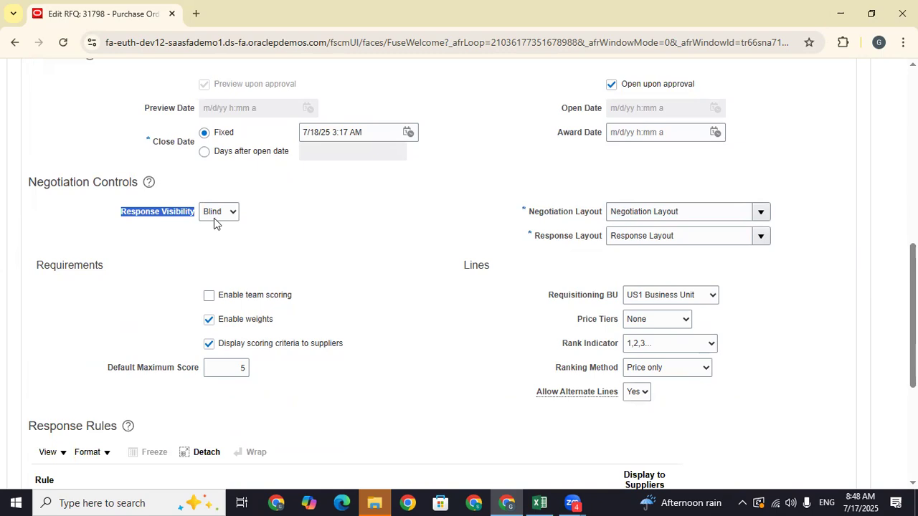
pyautogui.click(408, 242)
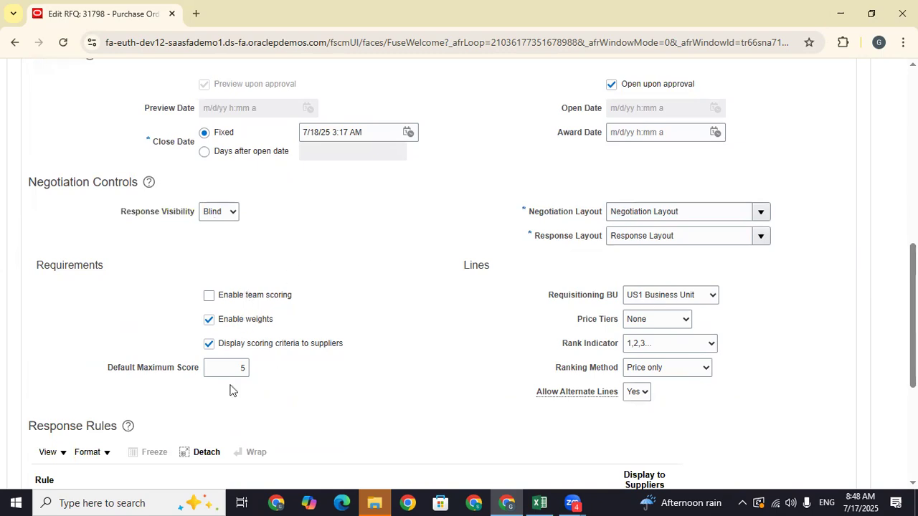
pyautogui.scroll(-3, 226, 359)
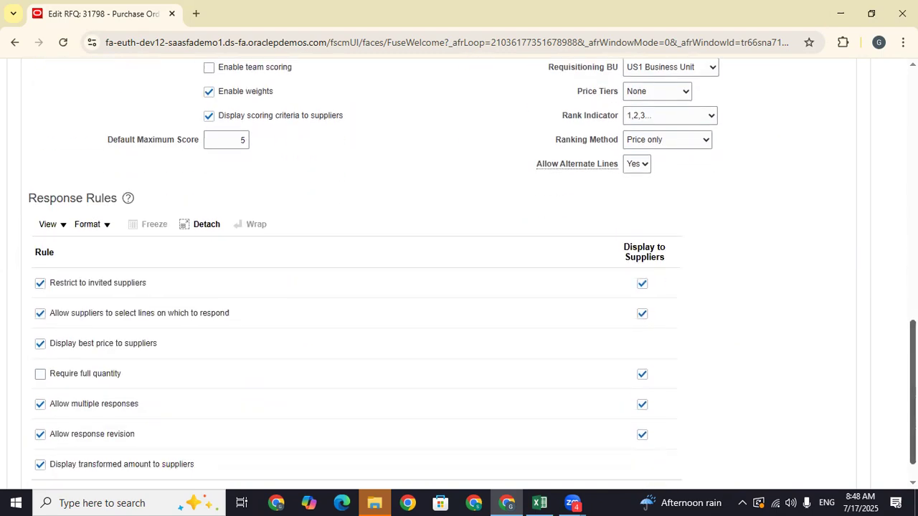
pyautogui.moveTo(912, 393); pyautogui.dragTo(912, 136)
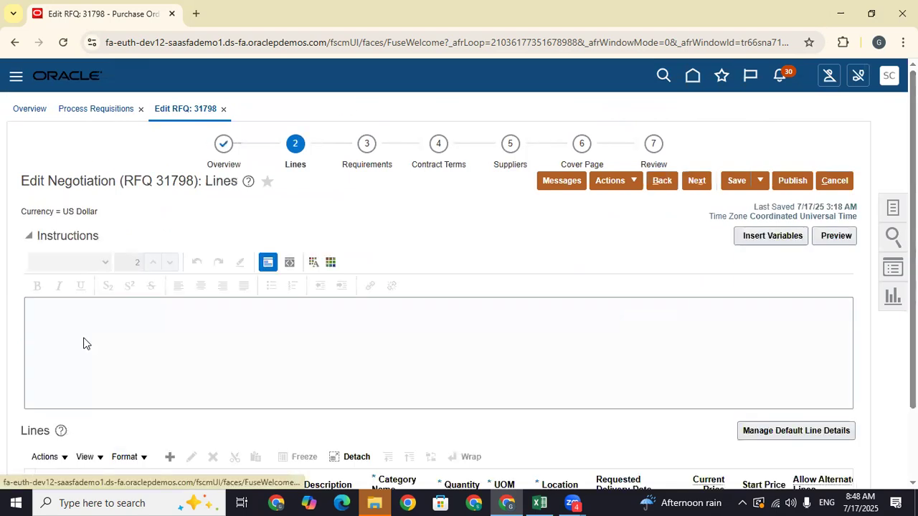
# - Review the first RFQ line on the Lines step
pyautogui.click(83, 341)
pyautogui.scroll(-2, 421, 206)
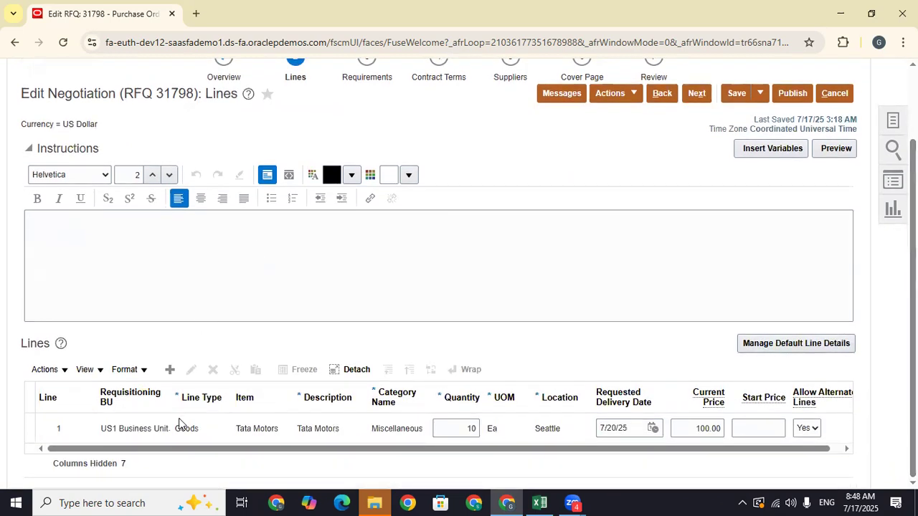
pyautogui.click(515, 430)
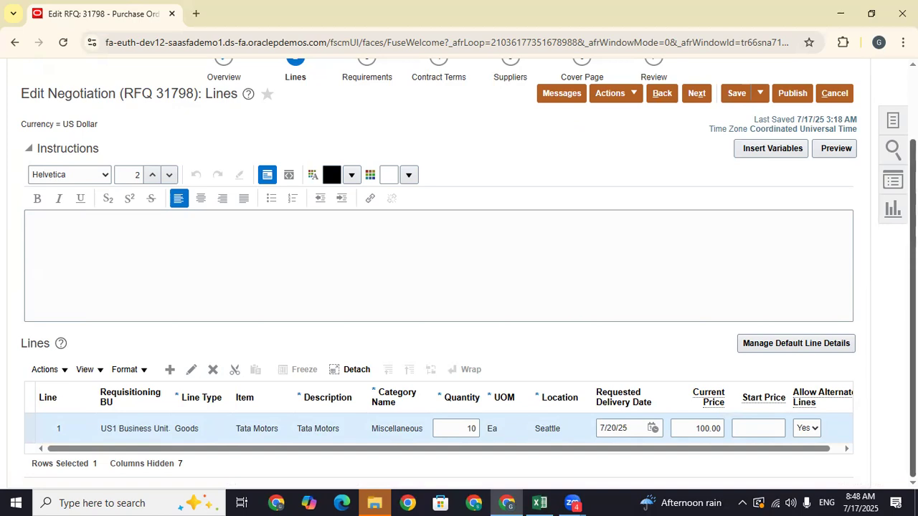
pyautogui.scroll(3, 664, 227)
# - Go to Requirements, then back to Lines and into line 1's Start Price field
pyautogui.click(694, 180)
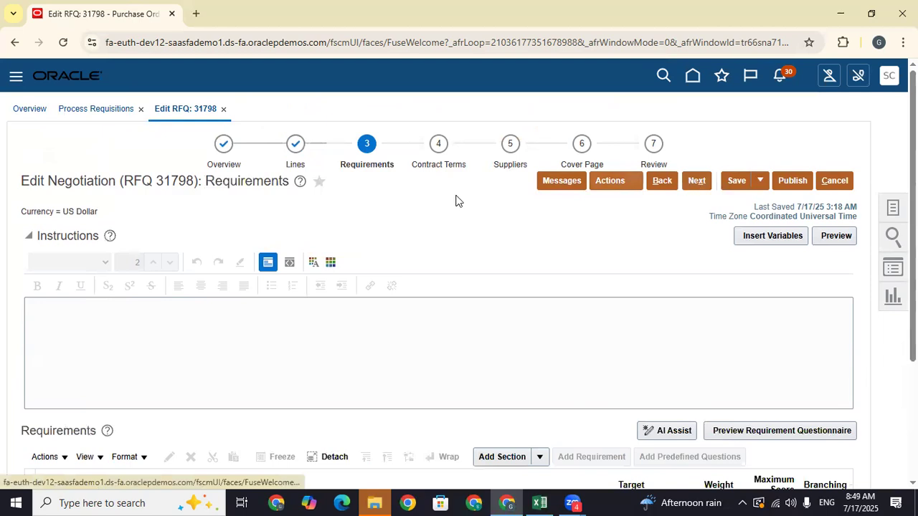
pyautogui.click(158, 335)
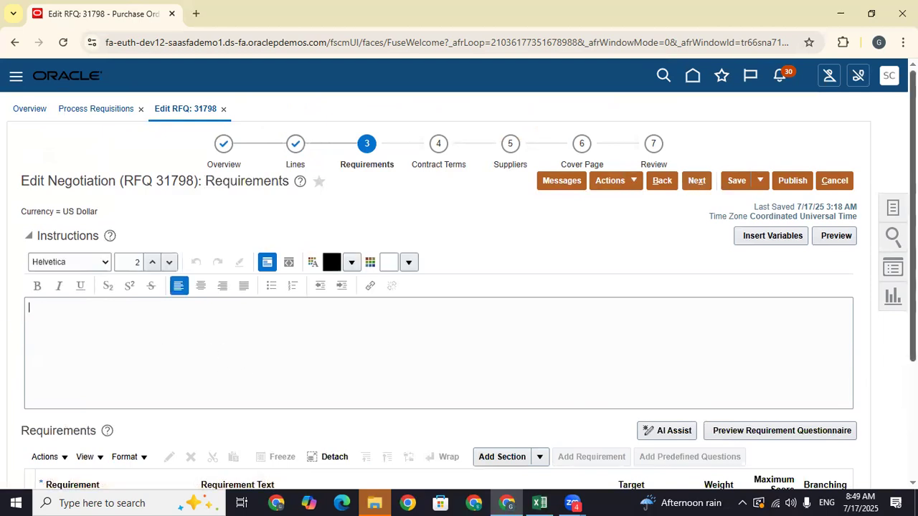
pyautogui.click(661, 146)
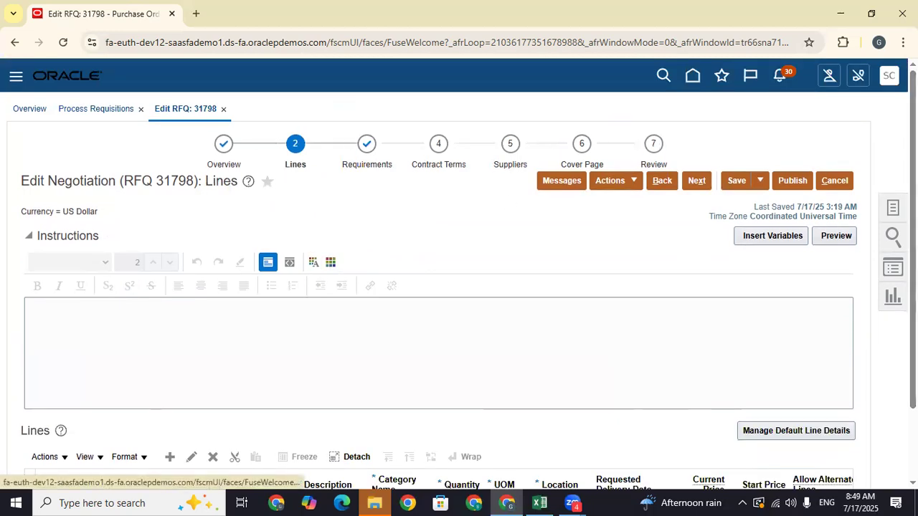
pyautogui.moveTo(913, 233); pyautogui.dragTo(913, 305)
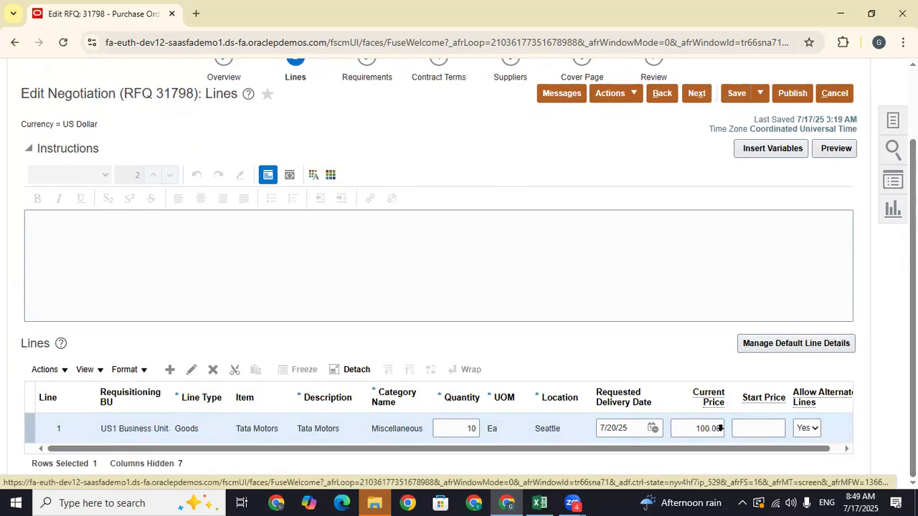
pyautogui.moveTo(720, 428); pyautogui.dragTo(695, 428)
pyautogui.click(768, 428)
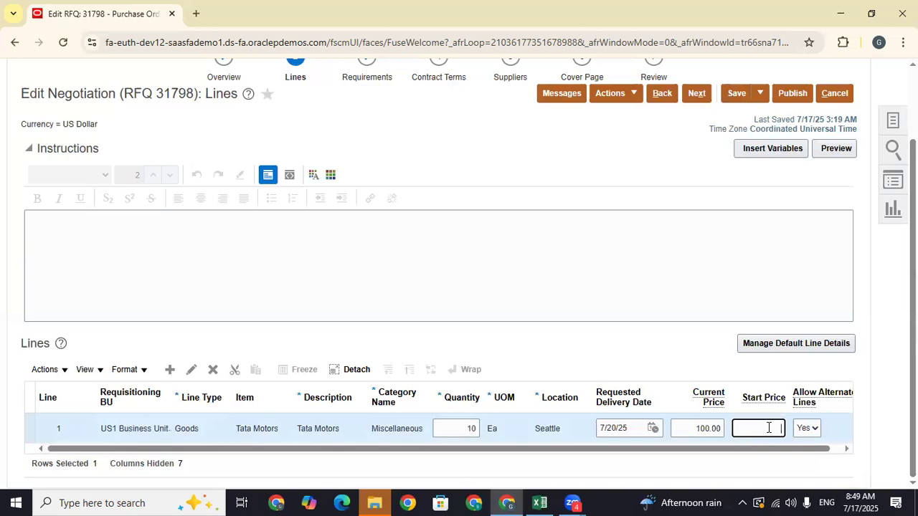
# - Enter 90 as line 1's Start Price, showing 90.00 against the 100.00 current price
pyautogui.write('90')
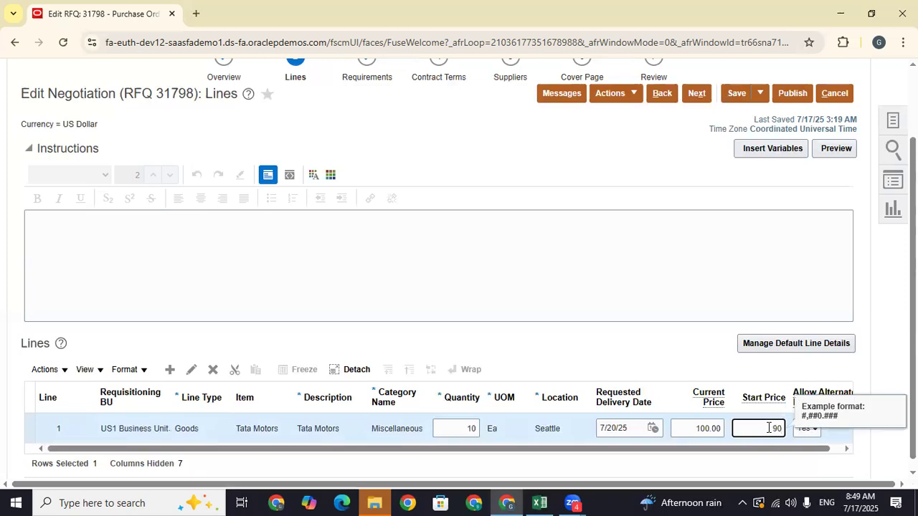
pyautogui.click(638, 340)
pyautogui.moveTo(782, 428); pyautogui.dragTo(748, 429)
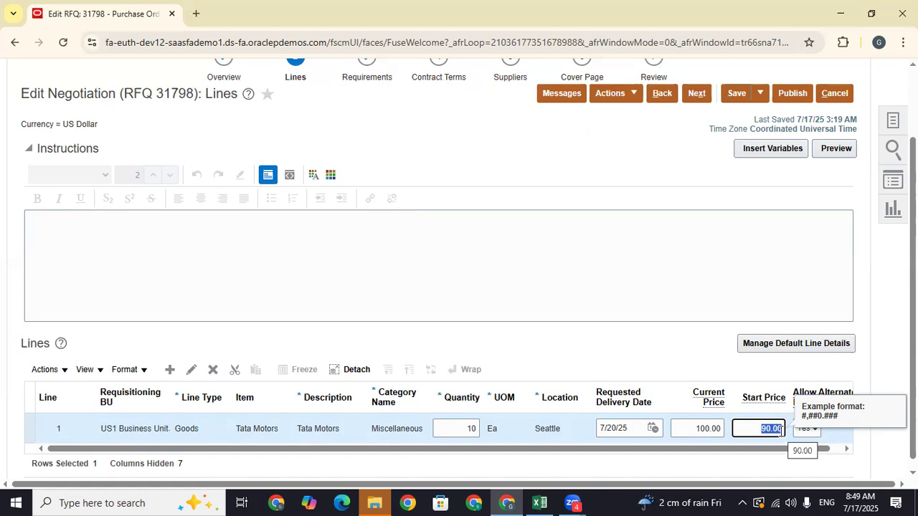
pyautogui.click(635, 349)
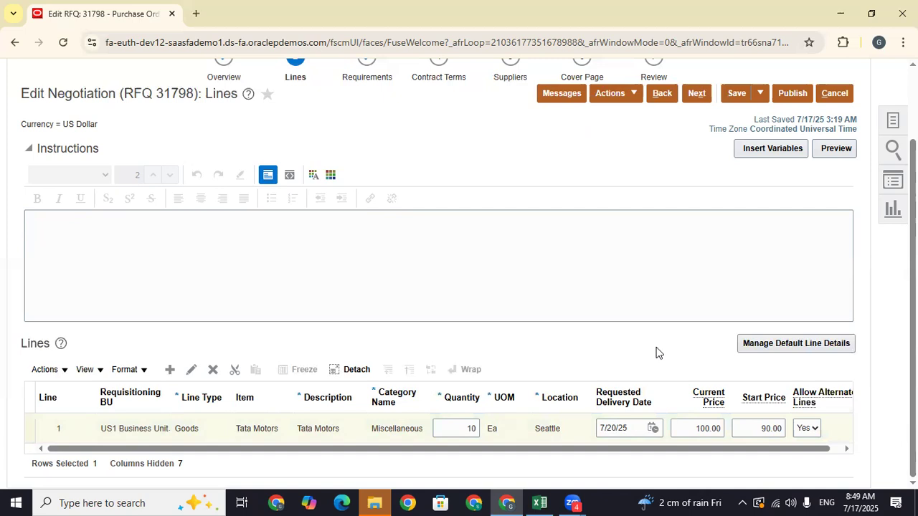
pyautogui.click(767, 428)
pyautogui.moveTo(768, 427); pyautogui.dragTo(757, 426)
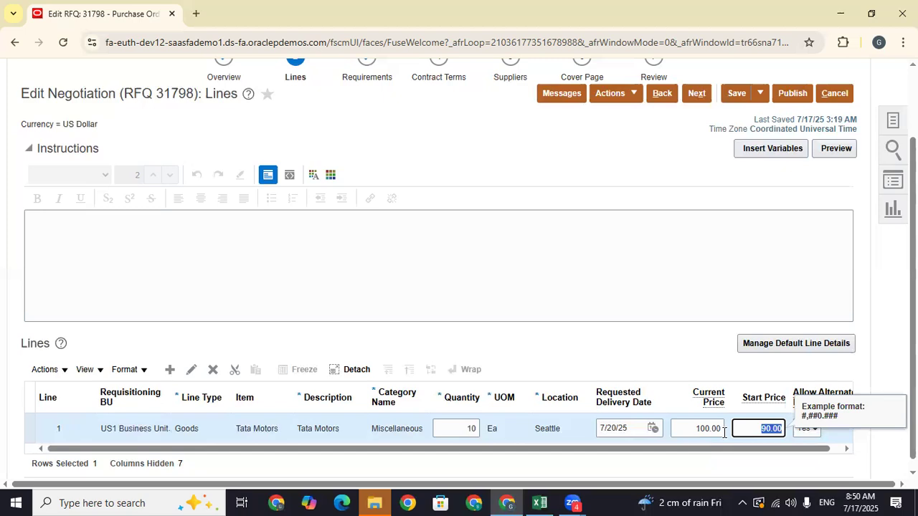
pyautogui.click(780, 428)
pyautogui.scroll(2, 569, 303)
# - Advance from Lines through Requirements and Contract Terms to the empty Suppliers step
pyautogui.click(697, 182)
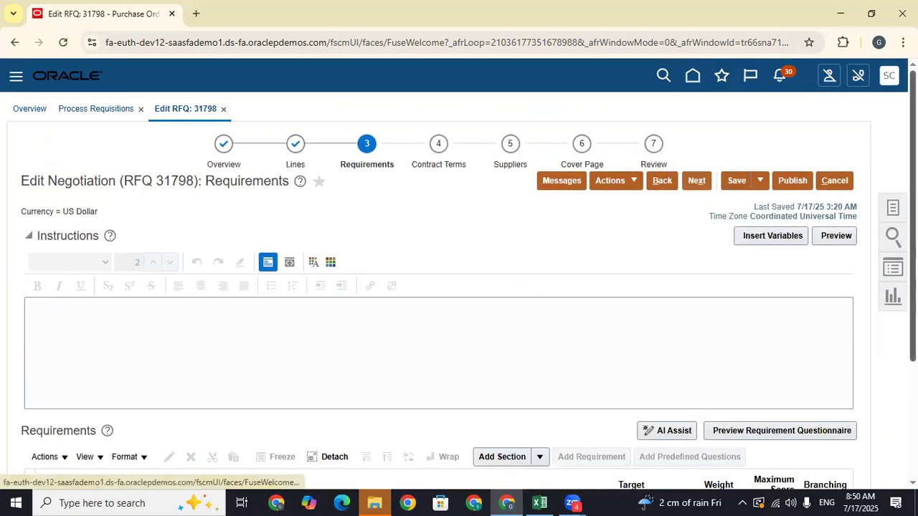
pyautogui.moveTo(913, 193); pyautogui.dragTo(914, 305)
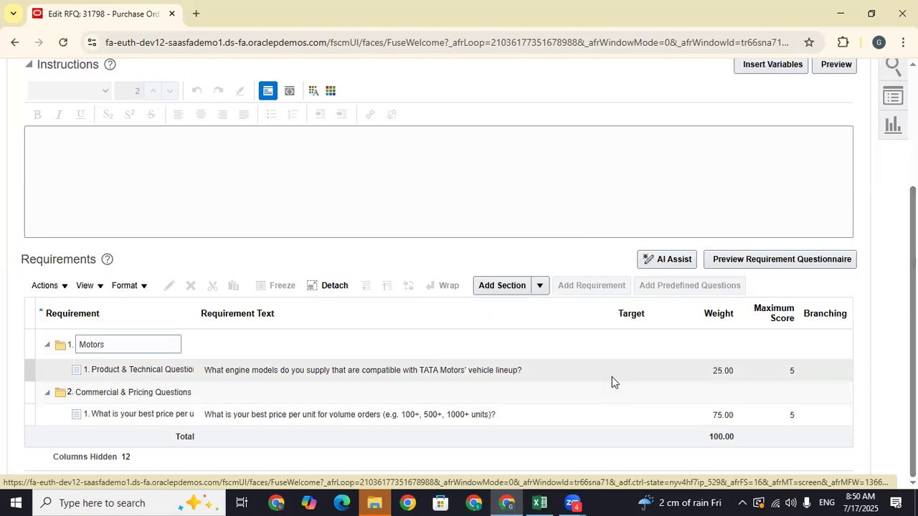
pyautogui.moveTo(913, 316); pyautogui.dragTo(913, 200)
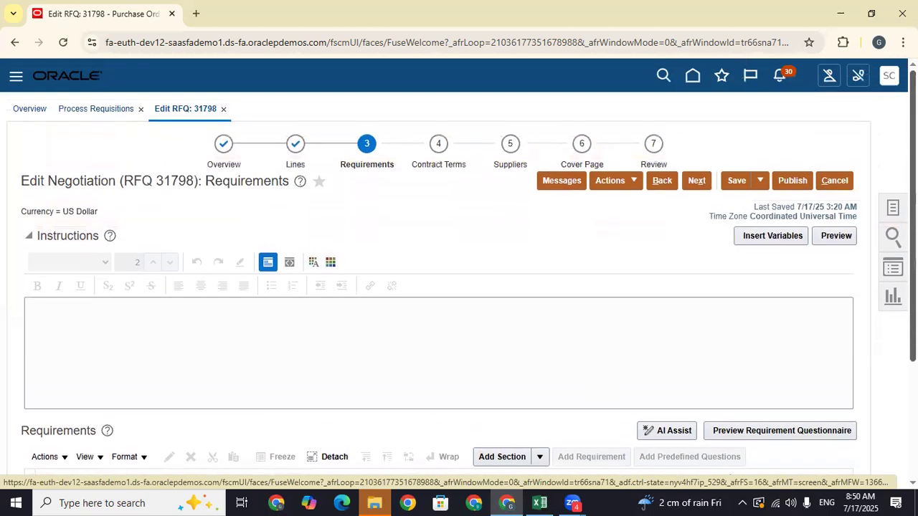
pyautogui.click(705, 180)
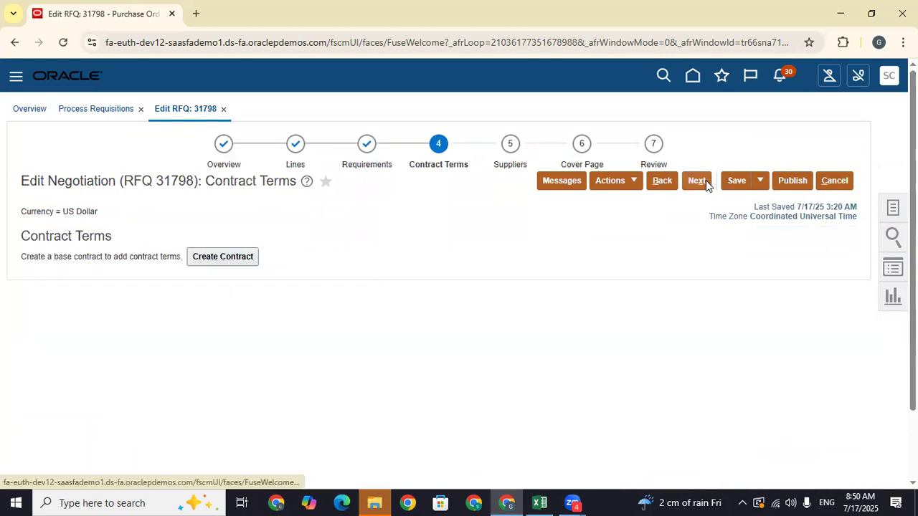
pyautogui.click(704, 180)
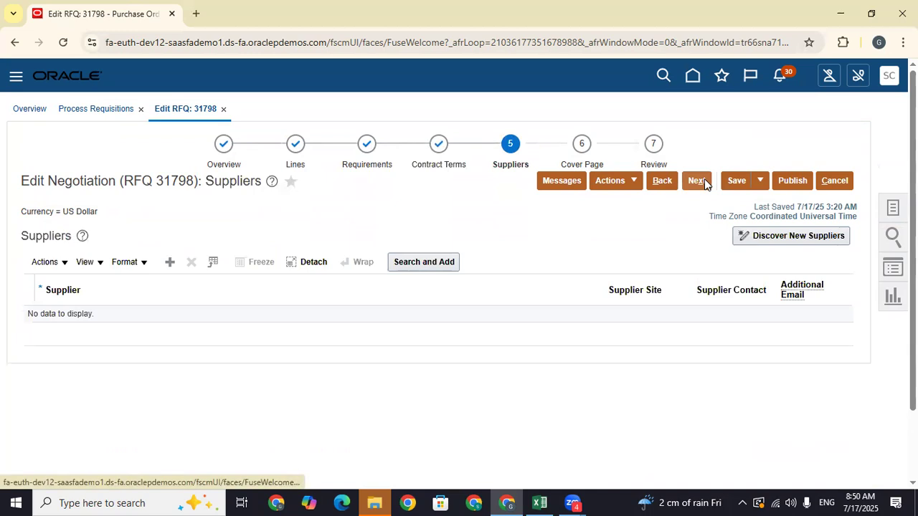
# - Review suggested new suppliers like Tata Motors and Mahindra & Mahindra, closing without adding any
pyautogui.click(786, 239)
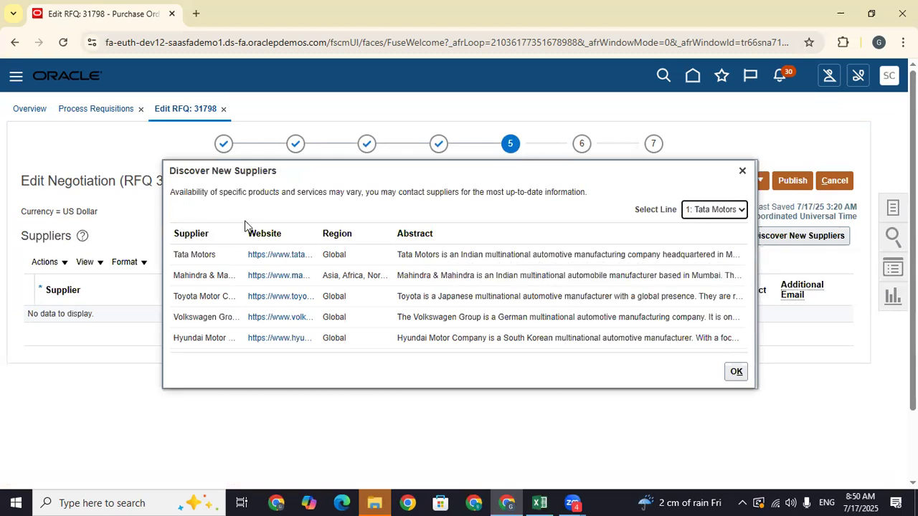
pyautogui.moveTo(244, 233); pyautogui.dragTo(285, 236)
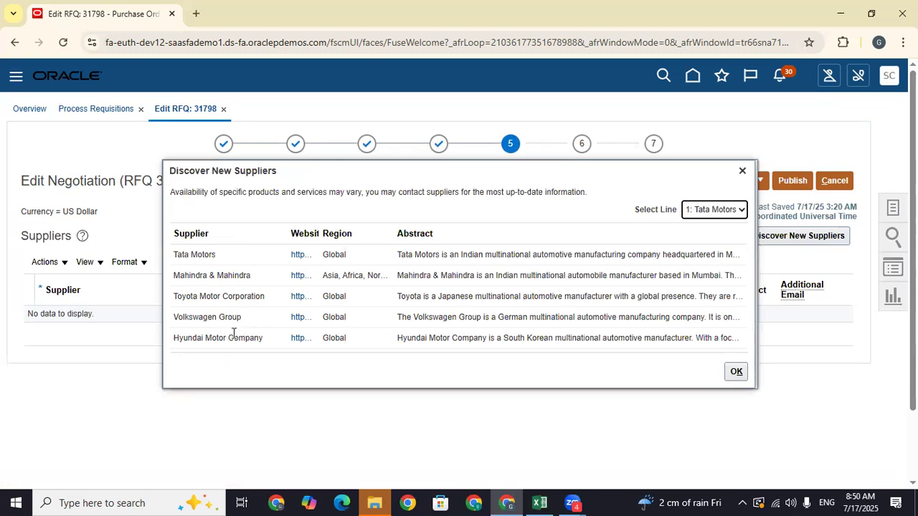
pyautogui.moveTo(320, 230); pyautogui.dragTo(338, 230)
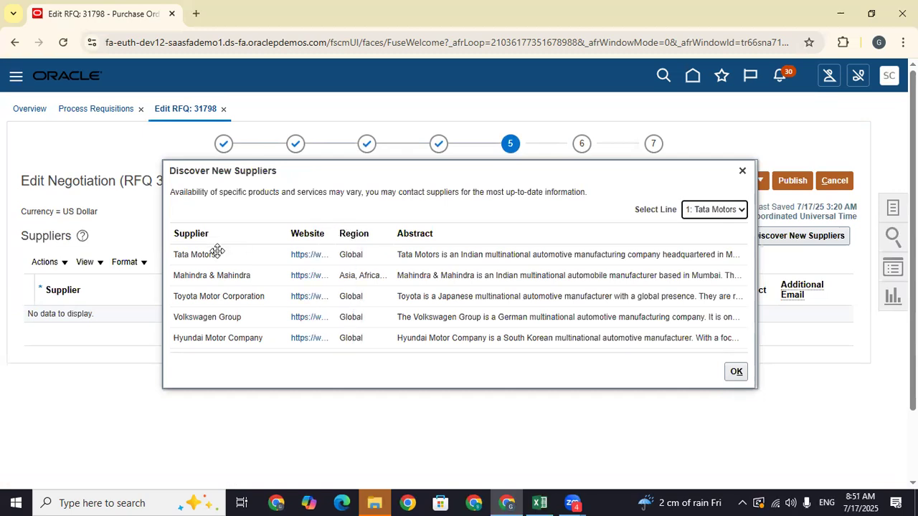
pyautogui.moveTo(221, 256); pyautogui.dragTo(175, 256)
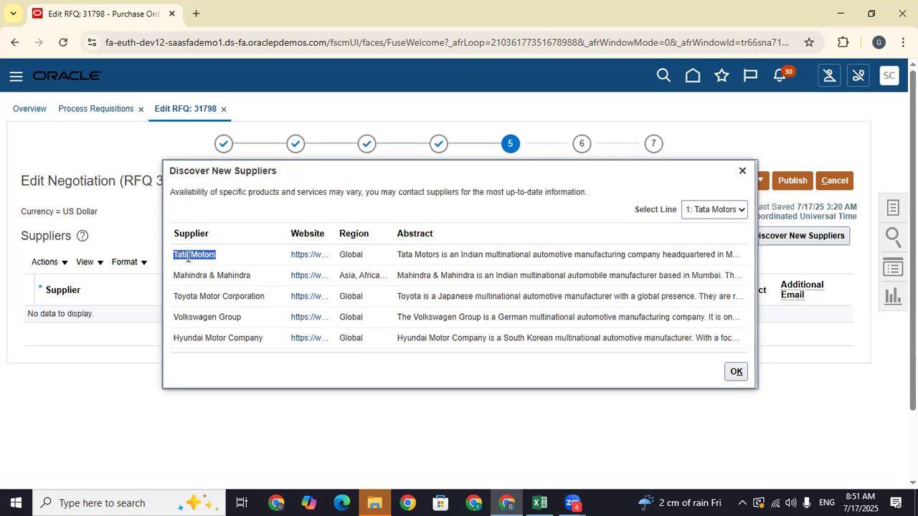
pyautogui.moveTo(254, 277); pyautogui.dragTo(170, 278)
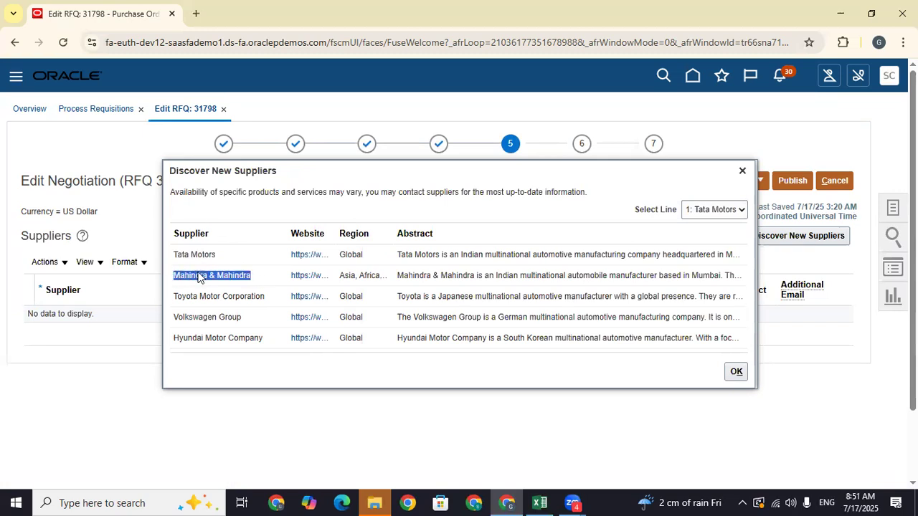
pyautogui.click(251, 256)
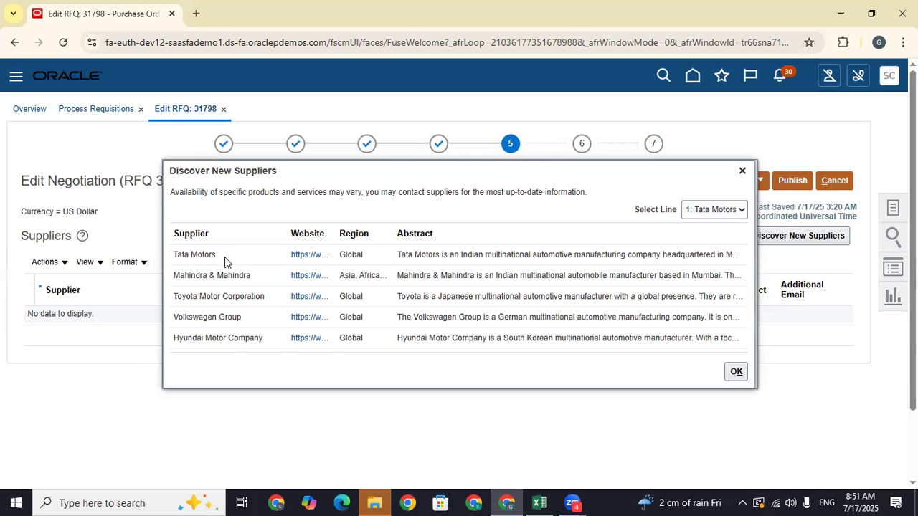
pyautogui.click(742, 170)
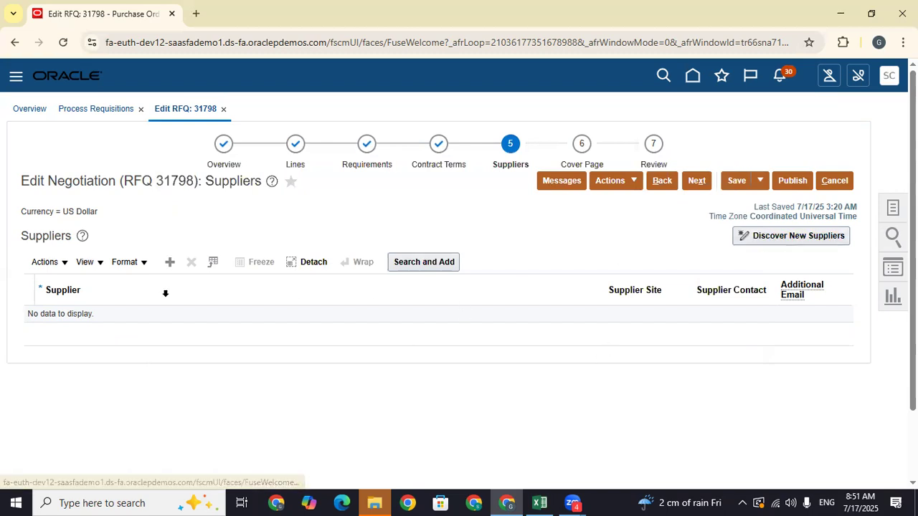
# - Add a blank supplier row to the RFQ, then bring up the Excel notes
pyautogui.click(167, 267)
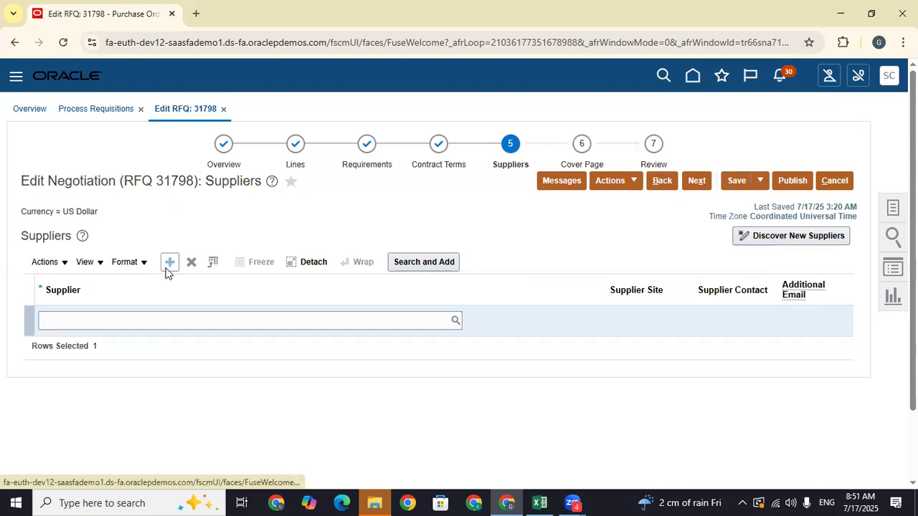
pyautogui.click(142, 319)
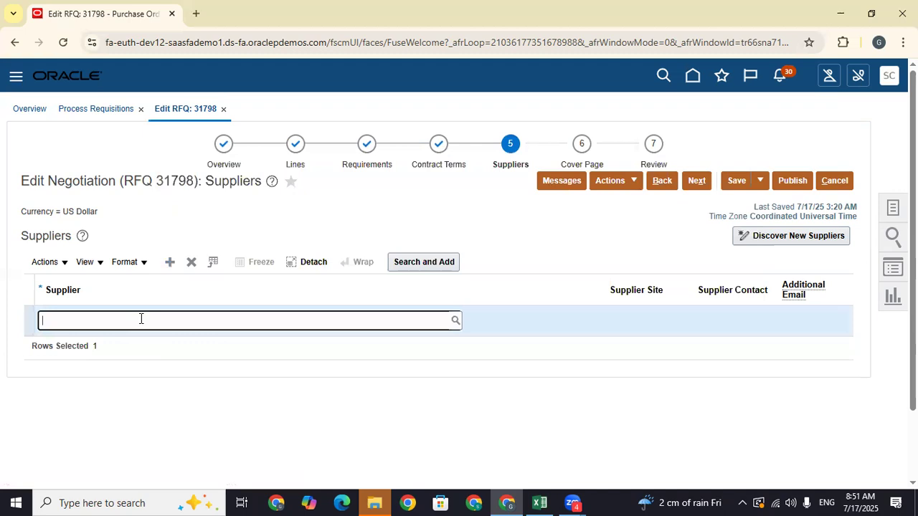
pyautogui.click(539, 502)
pyautogui.click(383, 270)
# - Browse the Train Doc notes, including the Negotiations and supplier portal sections, then return to Oracle
pyautogui.press('Up')
pyautogui.press('Up')
pyautogui.press('Up')
pyautogui.press('Up')
pyautogui.press('Up')
pyautogui.press('Up')
pyautogui.press('Up')
pyautogui.press('Up')
pyautogui.press('Up')
pyautogui.press('Up')
pyautogui.press('Up')
pyautogui.press('Up')
pyautogui.press('Up')
pyautogui.press('Up')
pyautogui.press('Up')
pyautogui.press('Up')
pyautogui.press('Up')
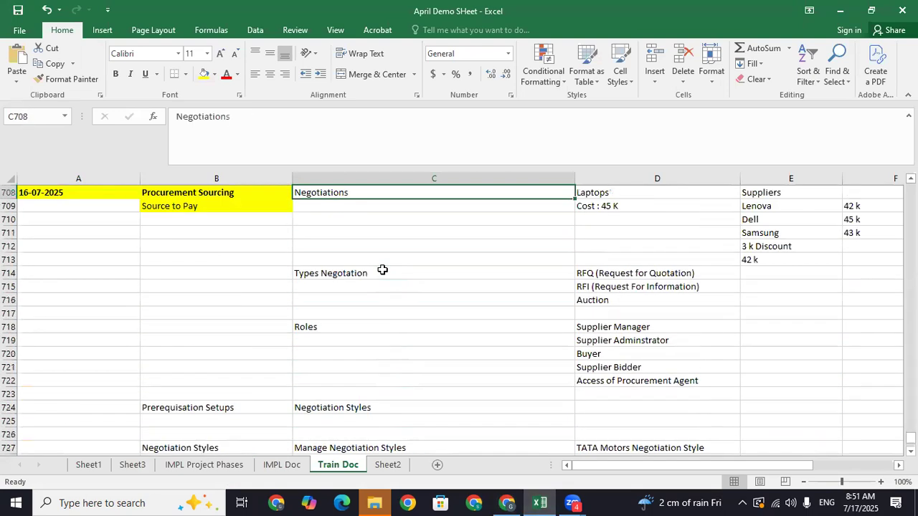
pyautogui.press('Up')
pyautogui.press('Up')
pyautogui.press('Up')
pyautogui.press('Up')
pyautogui.press('Up')
pyautogui.press('Up')
pyautogui.press('Up')
pyautogui.press('Up')
pyautogui.press('Up')
pyautogui.press('Up')
pyautogui.press('Up')
pyautogui.press('Up')
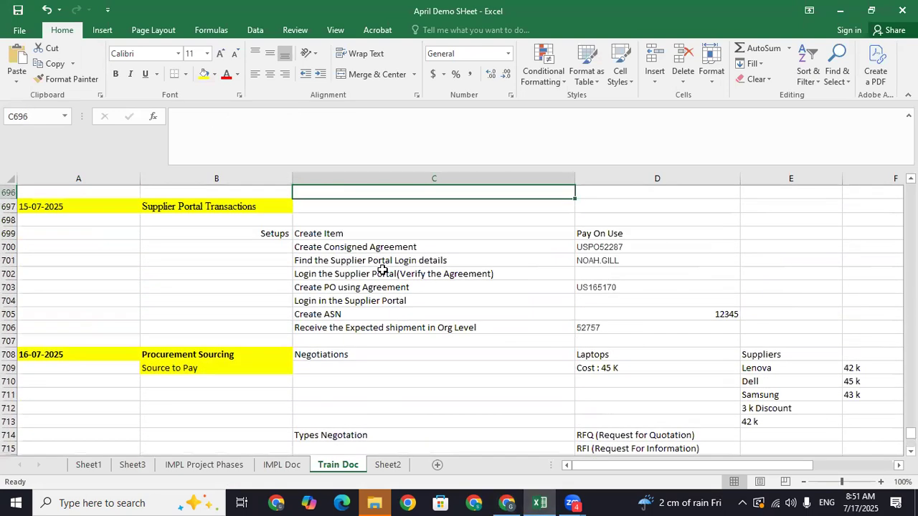
pyautogui.press('Up')
pyautogui.press('Up')
pyautogui.press('Up')
pyautogui.press('Up')
pyautogui.press('Up')
pyautogui.press('Up')
pyautogui.press('Up')
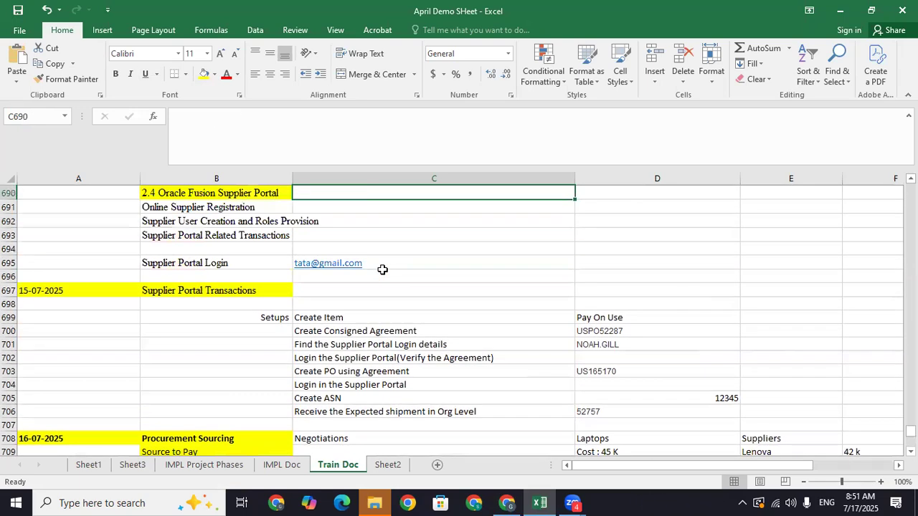
pyautogui.press('Up')
pyautogui.press('Down')
pyautogui.press('Down')
pyautogui.press('Down')
pyautogui.press('Down')
pyautogui.press('Down')
pyautogui.press('Down')
pyautogui.press('Down')
pyautogui.press('Down')
pyautogui.press('Down')
pyautogui.press('Down')
pyautogui.press('Down')
pyautogui.press('Down')
pyautogui.press('Down')
pyautogui.press('Down')
pyautogui.press('Down')
pyautogui.press('Down')
pyautogui.press('Down')
pyautogui.press('Down')
pyautogui.press('Down')
pyautogui.press('Down')
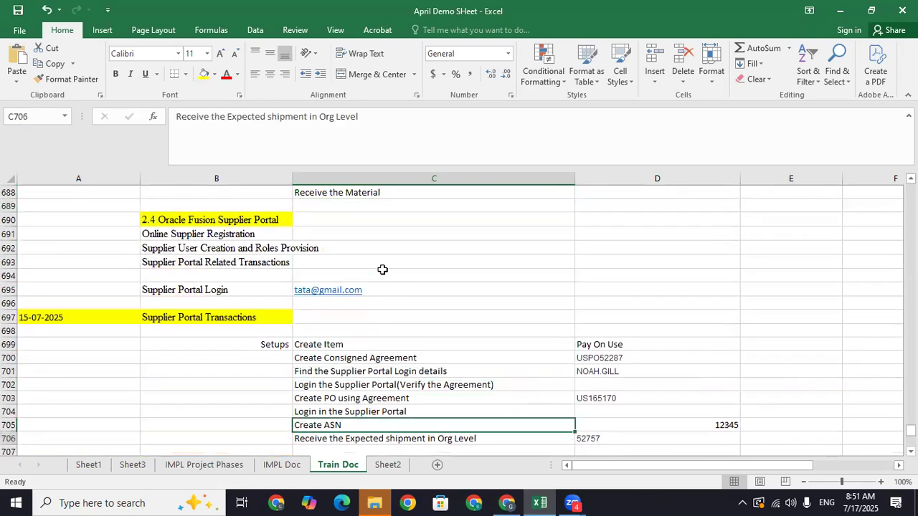
pyautogui.press('Down')
pyautogui.press('Down')
pyautogui.press('Down')
pyautogui.press('Down')
pyautogui.press('Down')
pyautogui.press('Down')
pyautogui.press('Down')
pyautogui.press('Down')
pyautogui.press('Down')
pyautogui.press('Down')
pyautogui.press('Down')
pyautogui.press('Down')
pyautogui.press('Down')
pyautogui.press('Down')
pyautogui.press('Down')
pyautogui.press('Down')
pyautogui.press('Down')
pyautogui.press('Down')
pyautogui.press('Down')
pyautogui.press('Down')
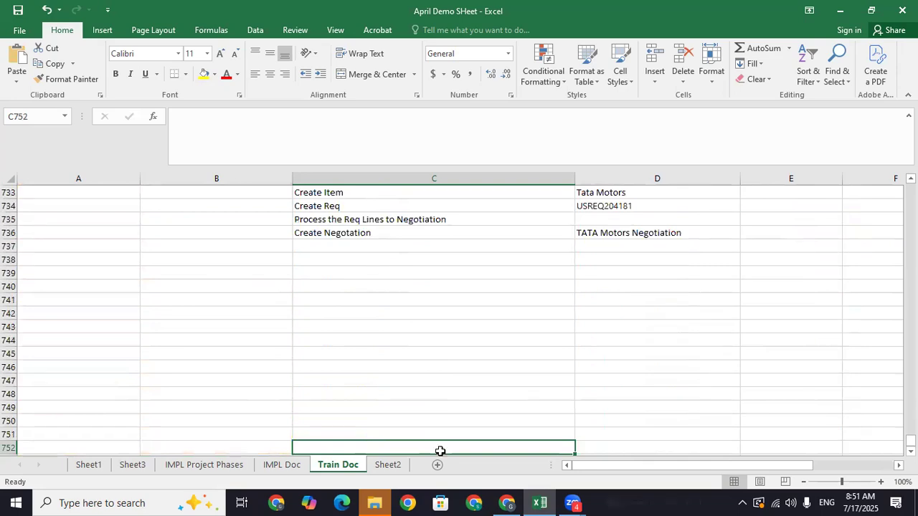
pyautogui.click(505, 502)
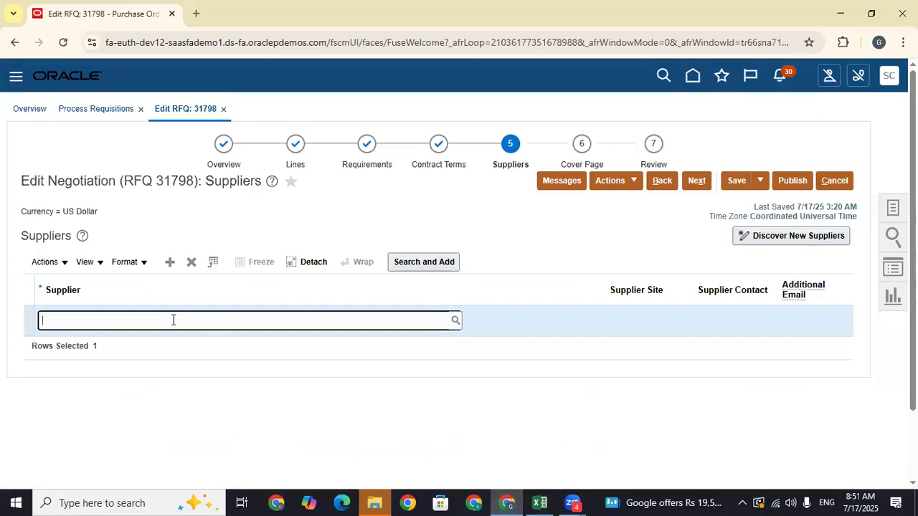
pyautogui.write('Tata')
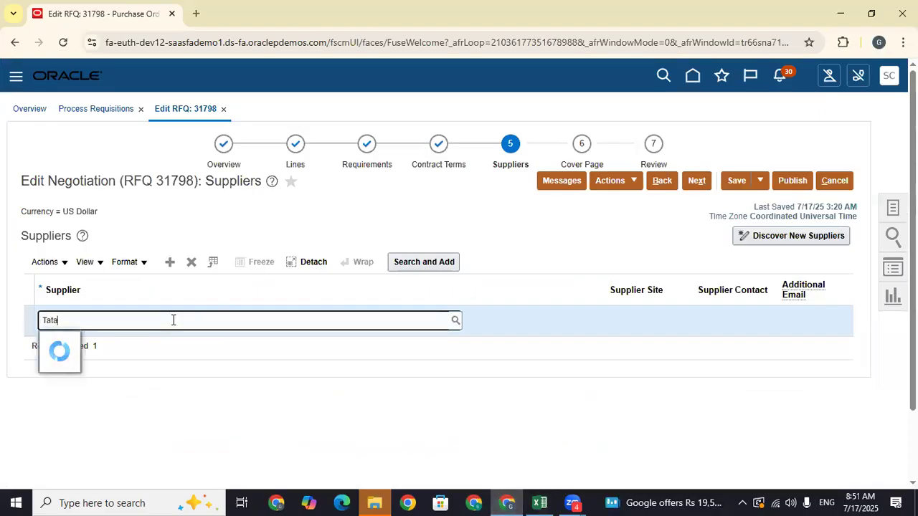
pyautogui.click(151, 341)
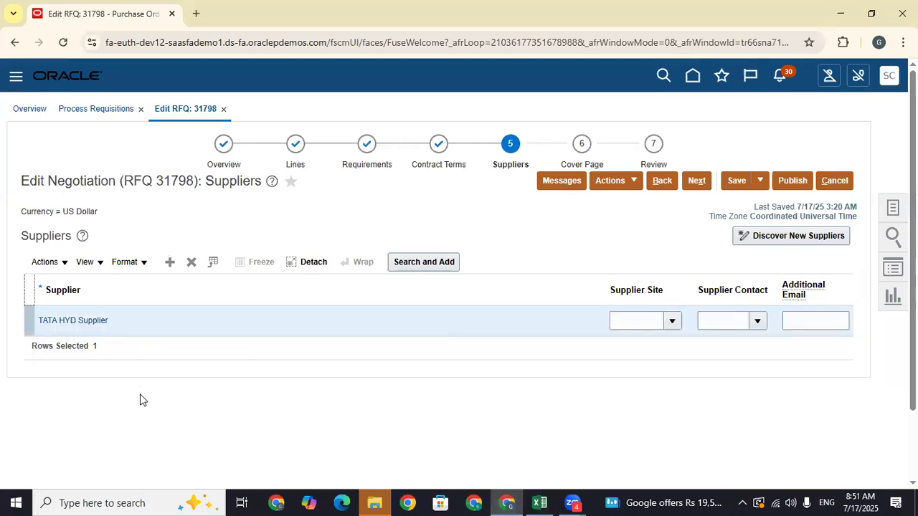
pyautogui.click(672, 321)
pyautogui.click(627, 363)
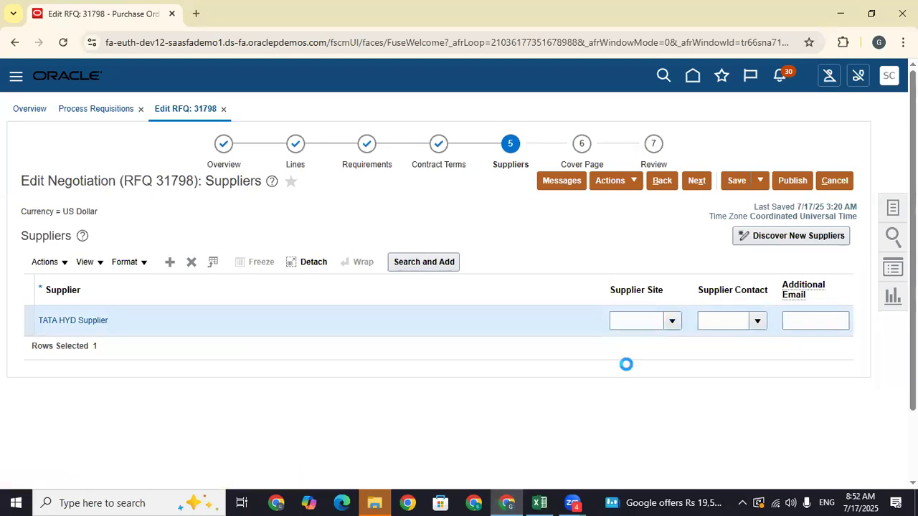
pyautogui.click(558, 274)
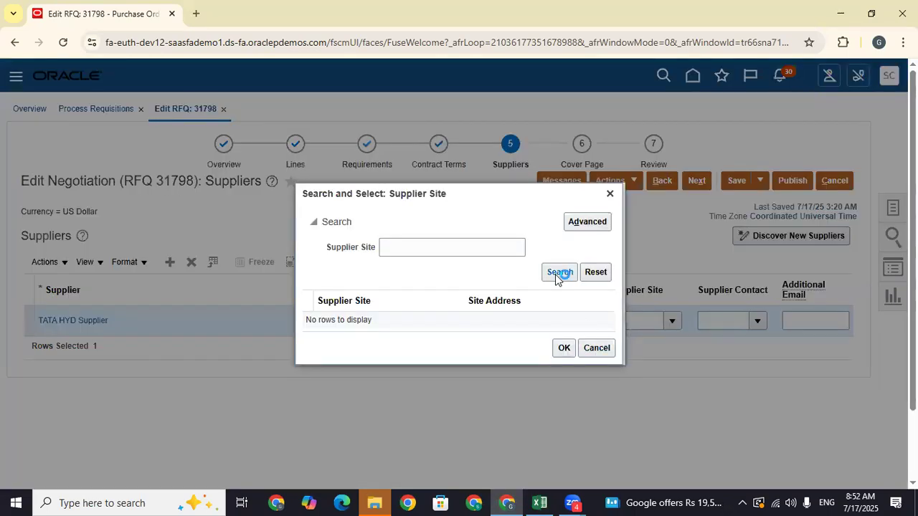
pyautogui.click(452, 250)
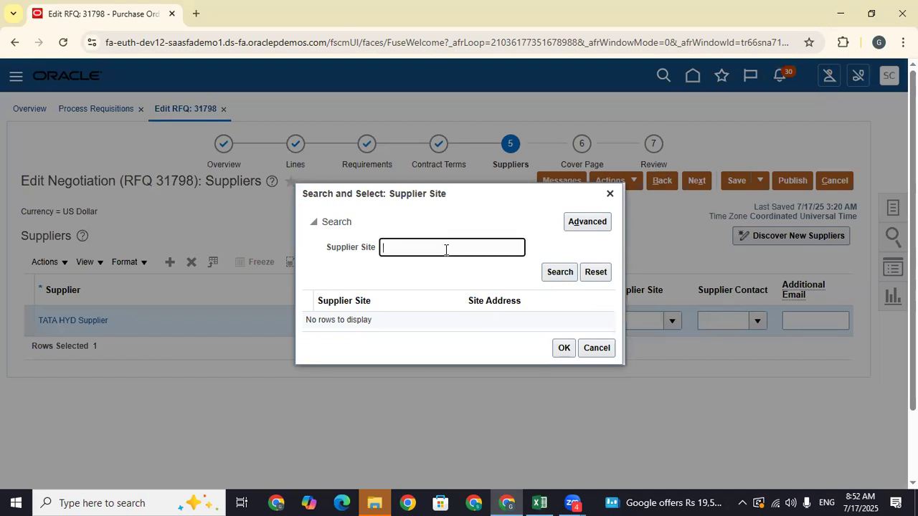
pyautogui.click(610, 195)
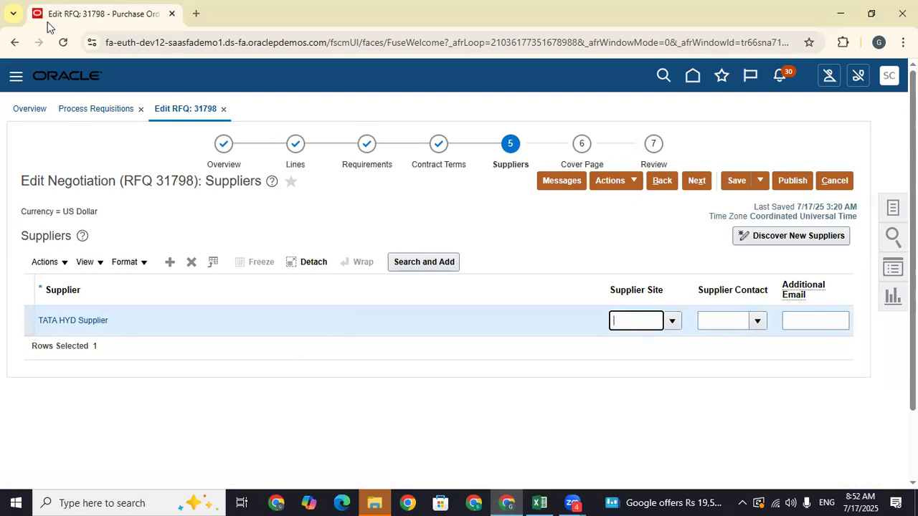
# - Duplicate the RFQ page into a second tab and go to Manage Suppliers
pyautogui.rightClick(69, 27)
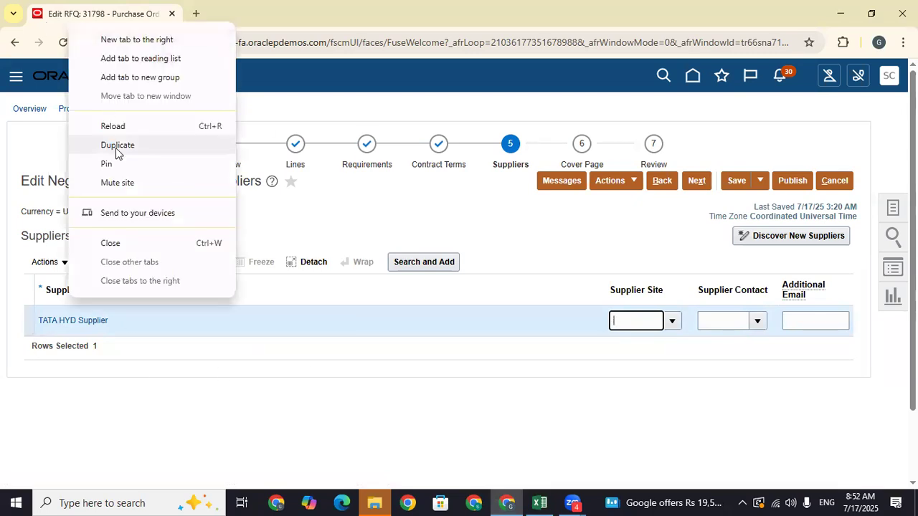
pyautogui.click(116, 147)
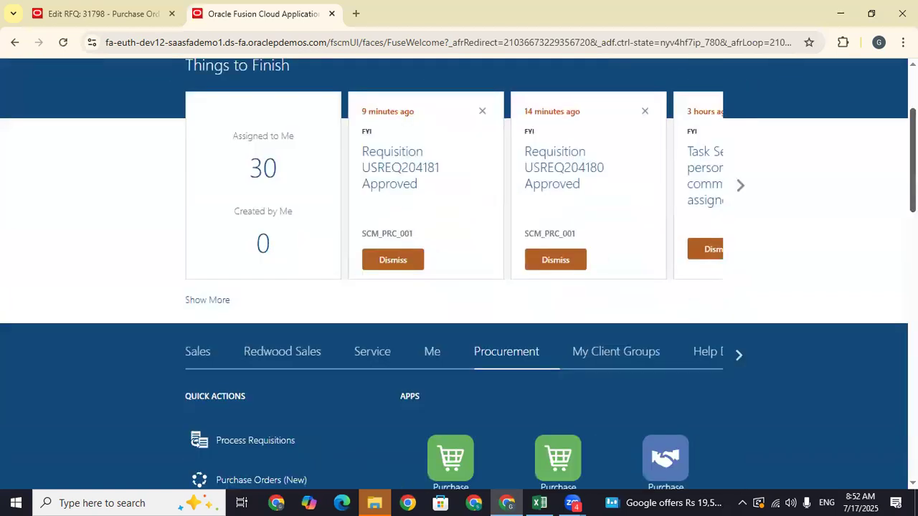
pyautogui.scroll(-3, 664, 364)
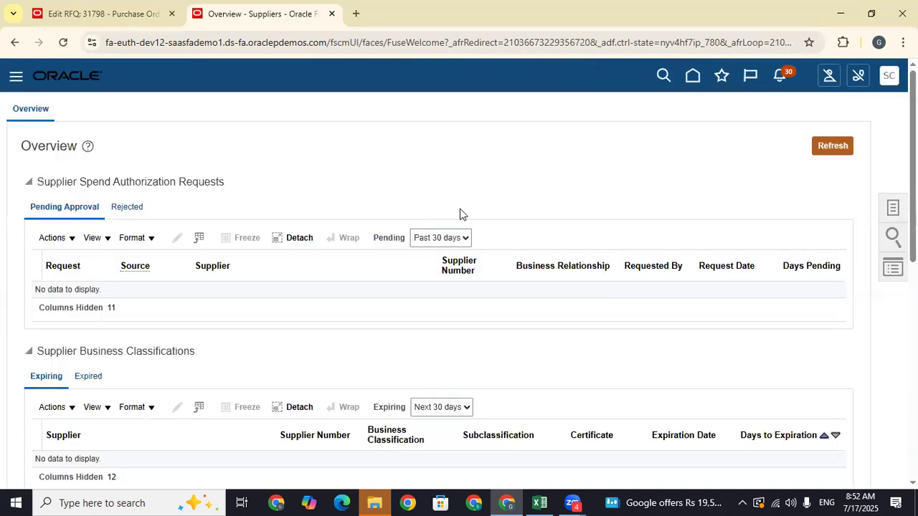
pyautogui.click(894, 209)
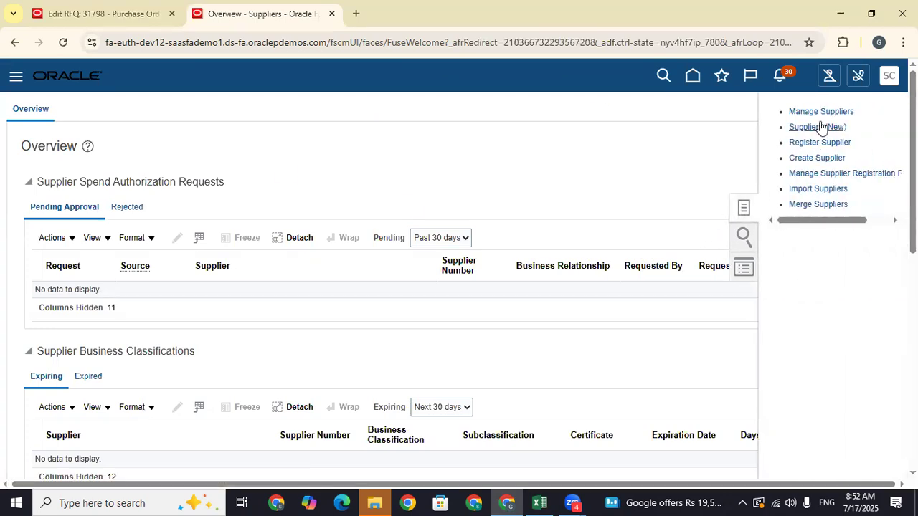
pyautogui.click(821, 112)
# - Search suppliers for 'Tata' and open TATA HYD Supplier for editing
pyautogui.click(296, 224)
pyautogui.write('Tata')
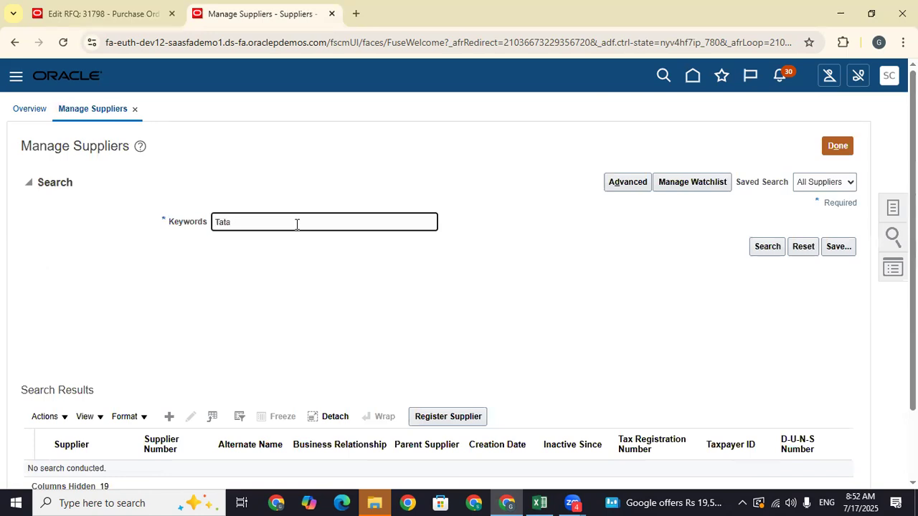
pyautogui.press('Return')
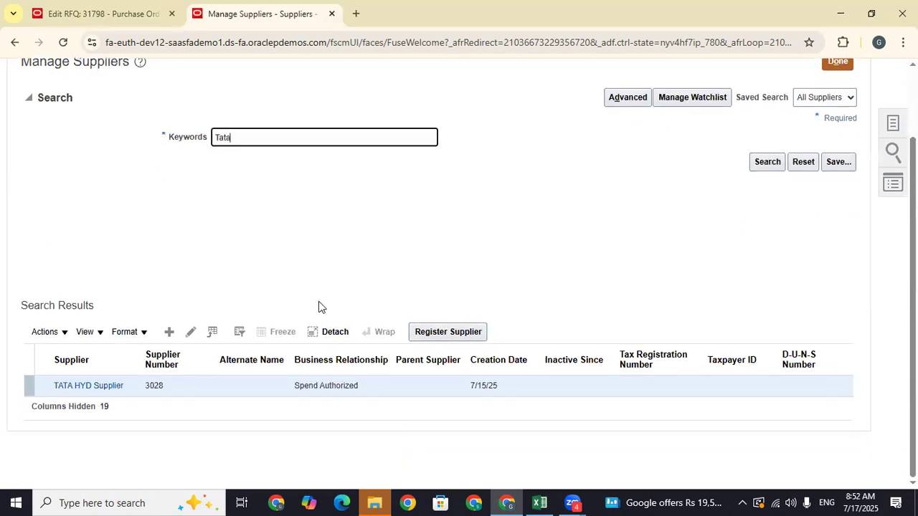
pyautogui.click(190, 332)
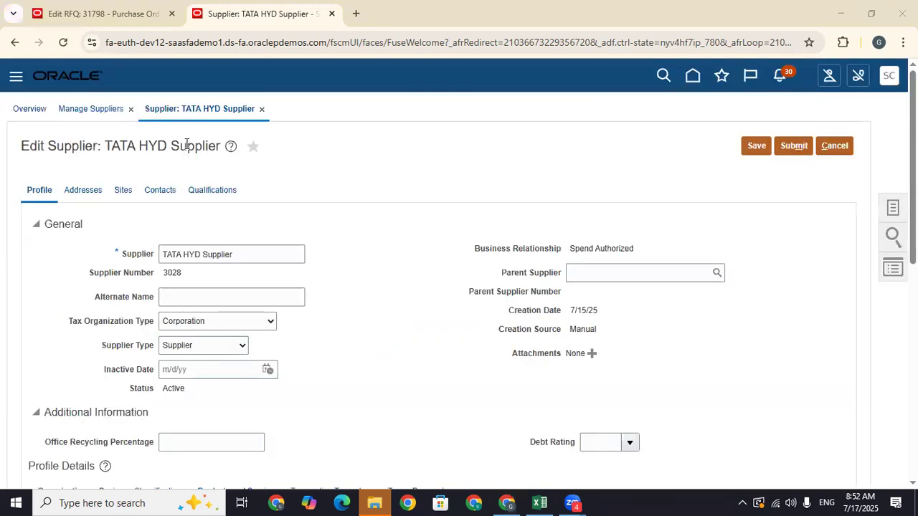
# - Create a new supplier site using the TATA HYD address and save it
pyautogui.click(123, 196)
pyautogui.click(174, 224)
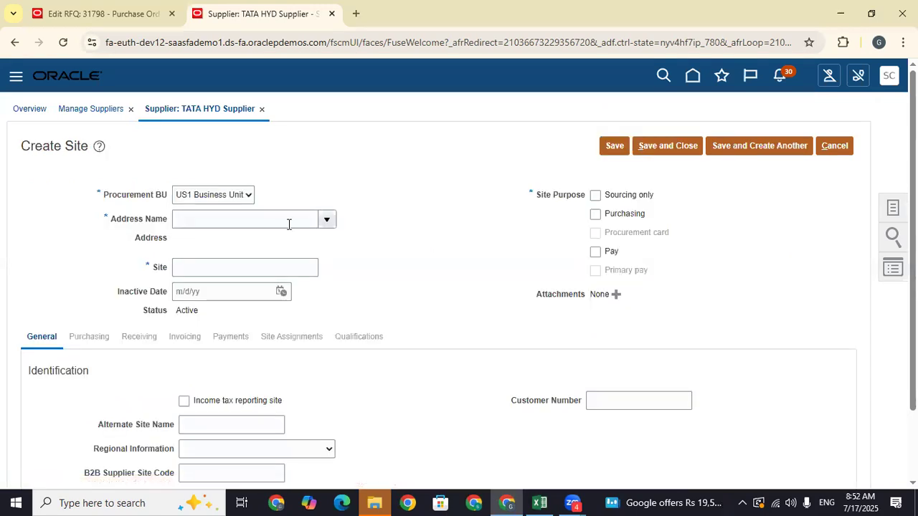
pyautogui.click(328, 224)
pyautogui.click(268, 246)
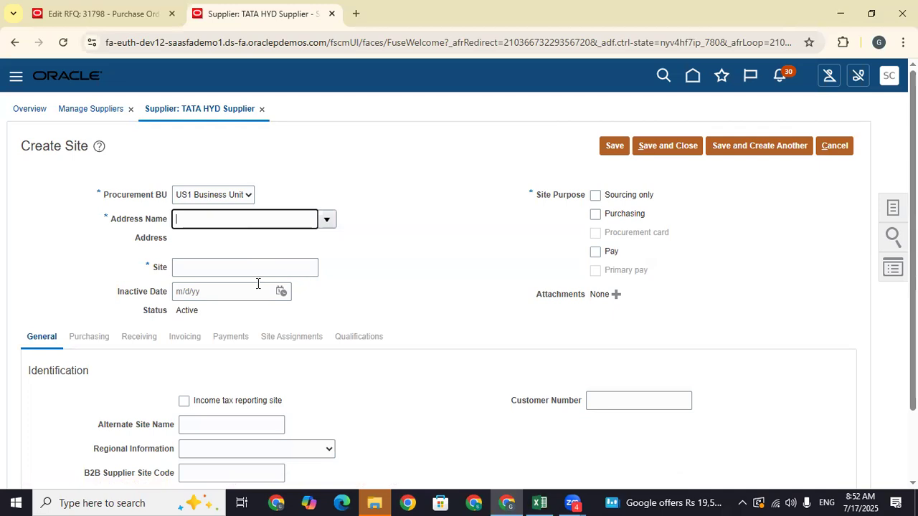
pyautogui.moveTo(218, 270); pyautogui.dragTo(168, 274)
pyautogui.click(470, 266)
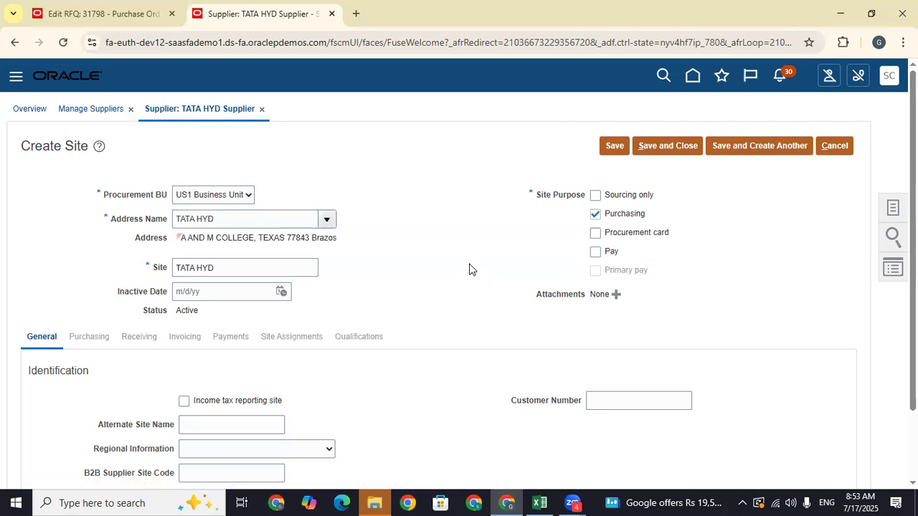
pyautogui.scroll(-3, 466, 153)
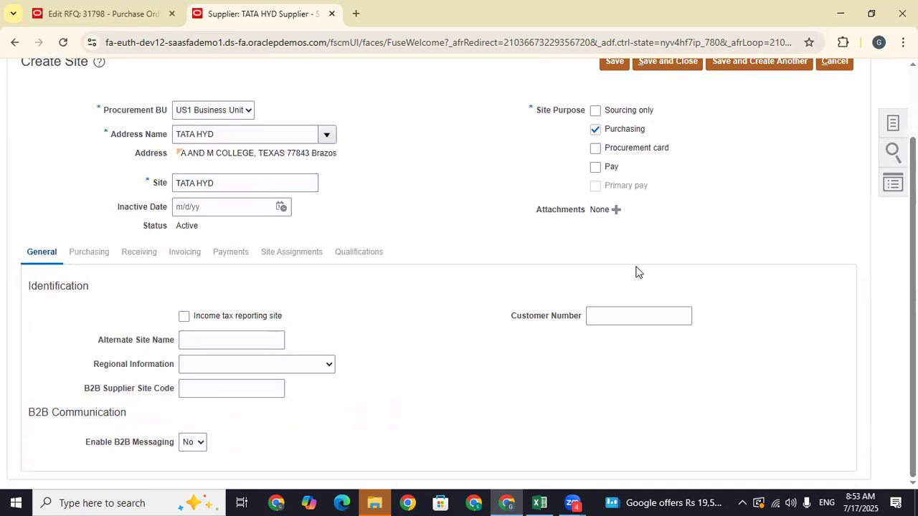
pyautogui.scroll(2, 648, 107)
pyautogui.scroll(-2, 606, 125)
pyautogui.click(614, 63)
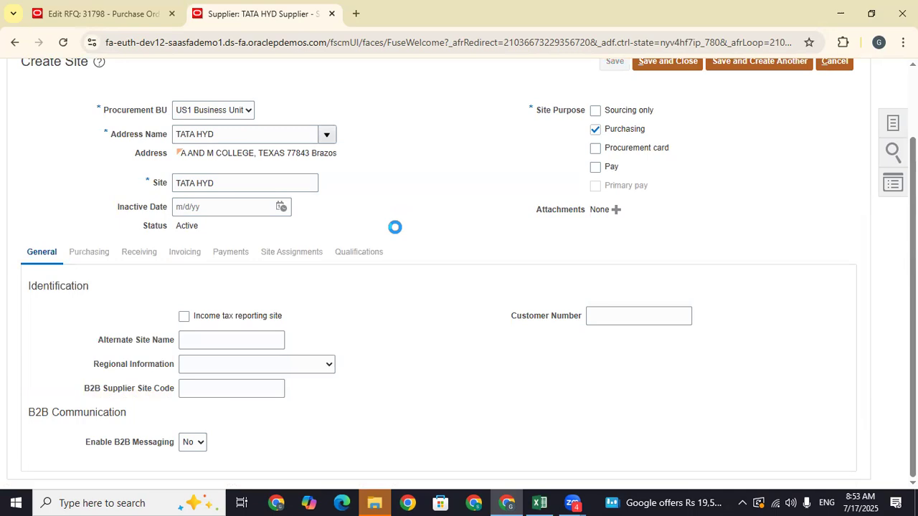
# - Autocreate business unit assignments (Sweden, UK, US1, PRC02) for the TATA HYD site and save and close
pyautogui.click(304, 246)
pyautogui.click(280, 276)
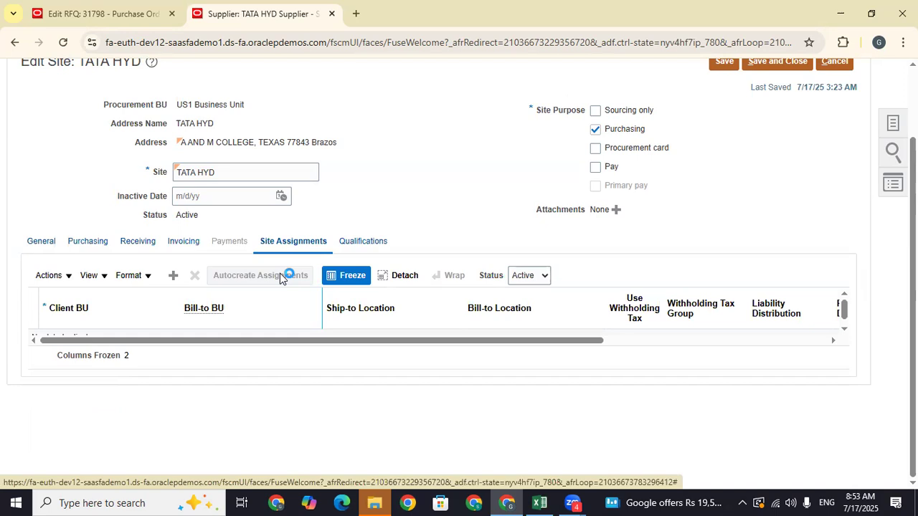
pyautogui.scroll(-2, 491, 266)
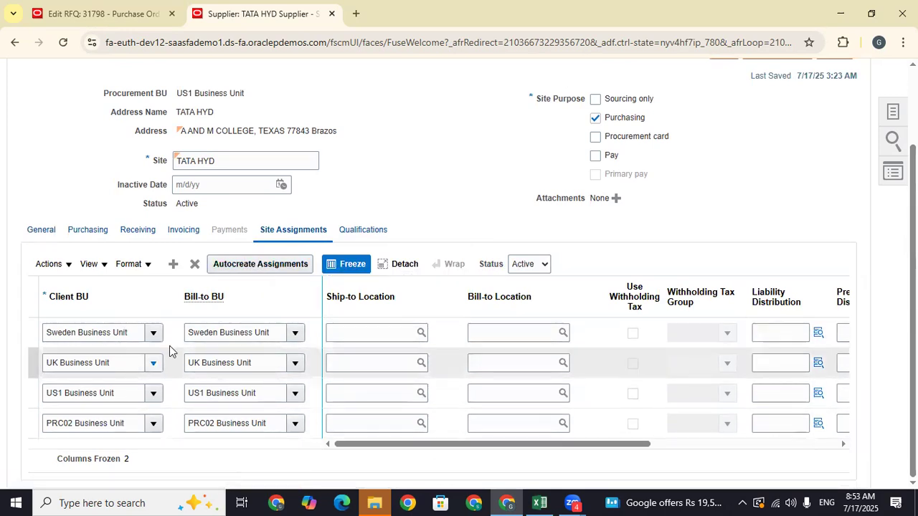
pyautogui.click(87, 231)
pyautogui.click(140, 230)
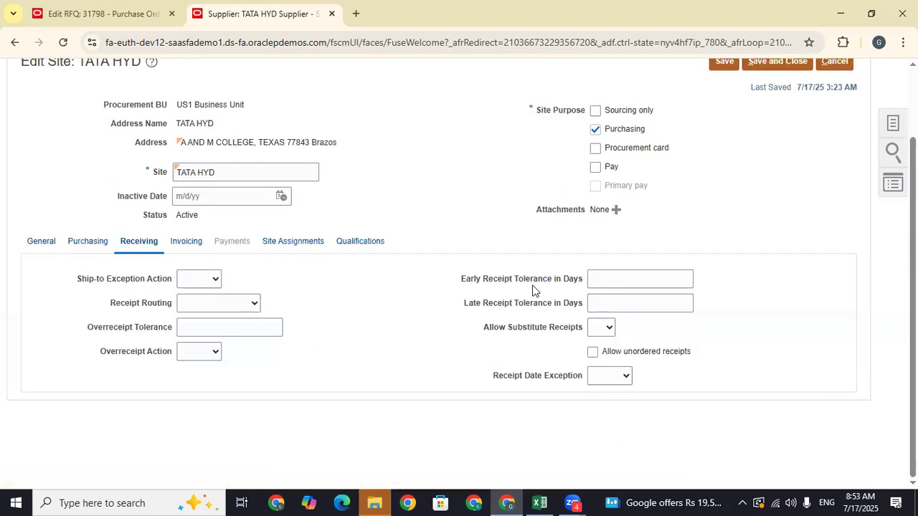
pyautogui.click(295, 242)
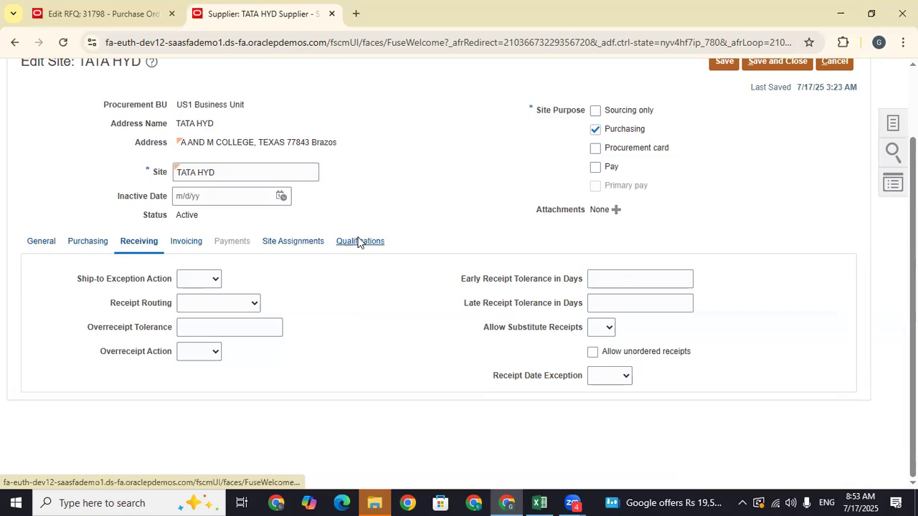
pyautogui.scroll(3, 730, 126)
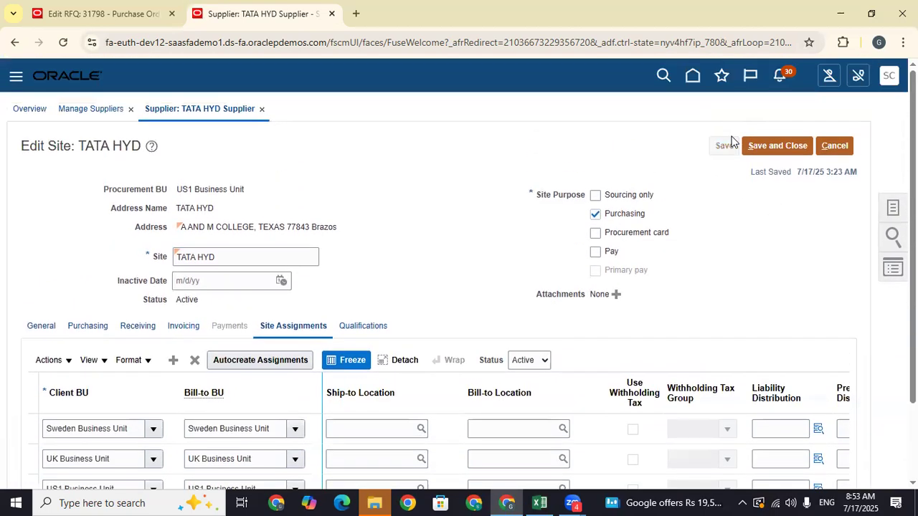
pyautogui.click(762, 143)
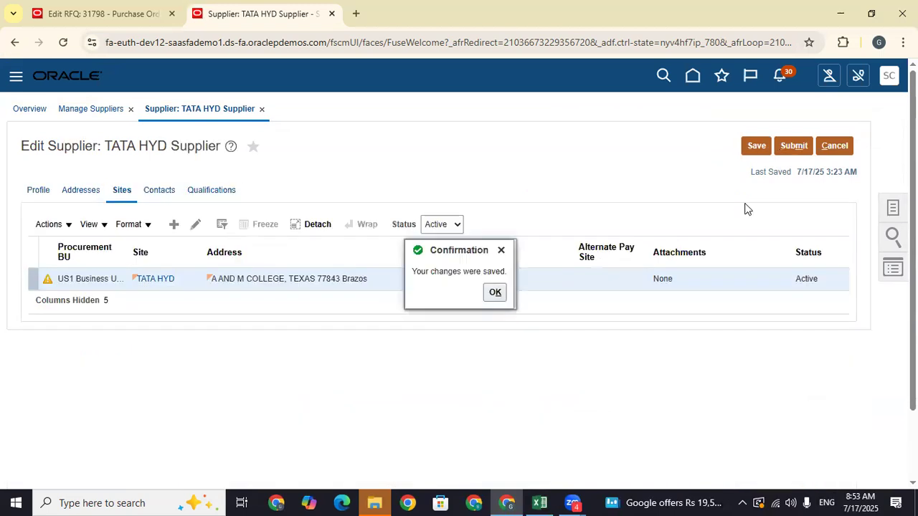
# - Acknowledge the saved TATA HYD site confirmation and switch to the supplier's Contacts
pyautogui.click(484, 295)
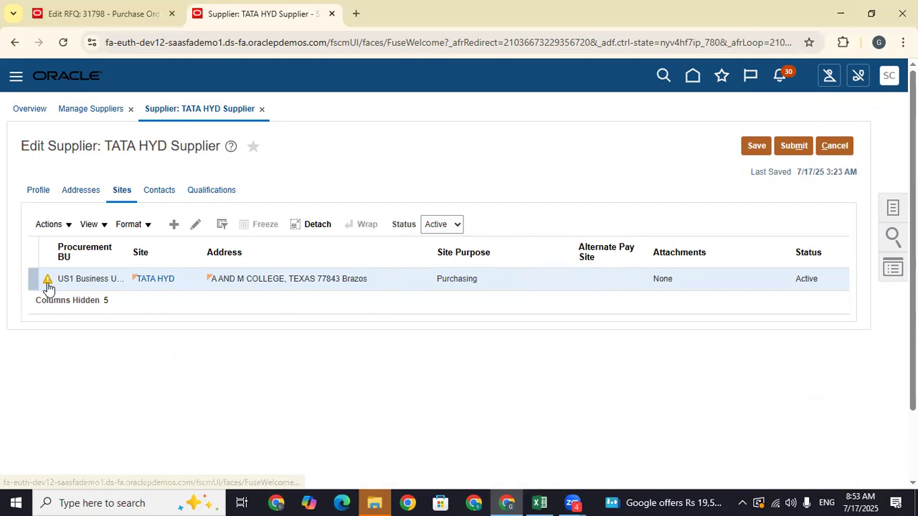
pyautogui.moveTo(48, 286)
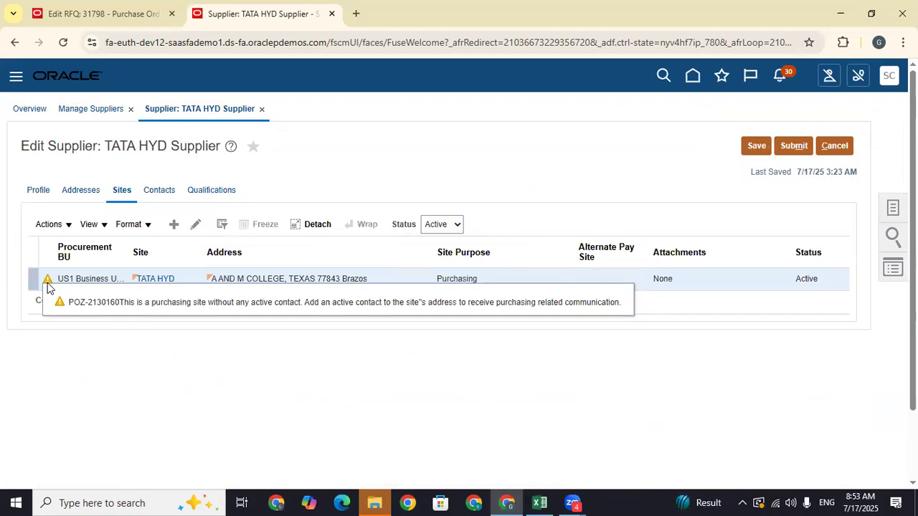
pyautogui.click(168, 195)
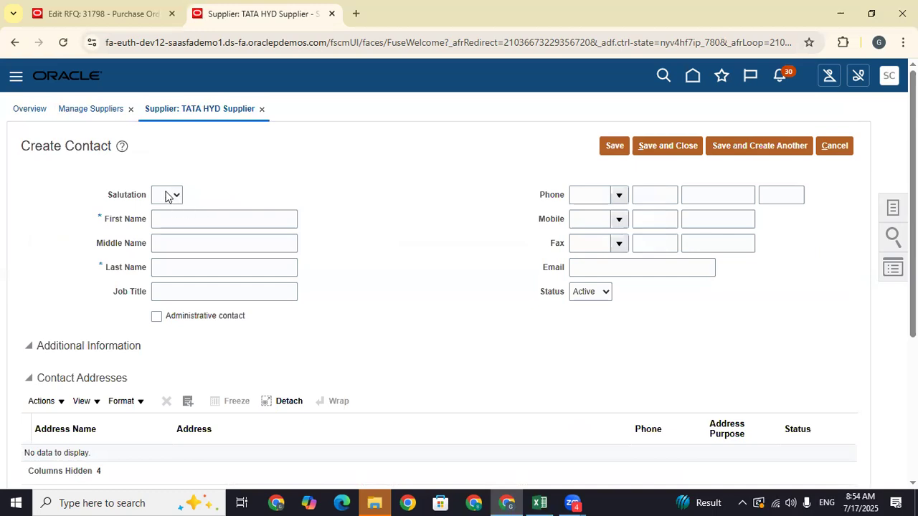
# - Enter the contact's first and last name, mark it administrative, and fill in its e-mail
pyautogui.click(174, 218)
pyautogui.press('capslock')
pyautogui.write('TATA')
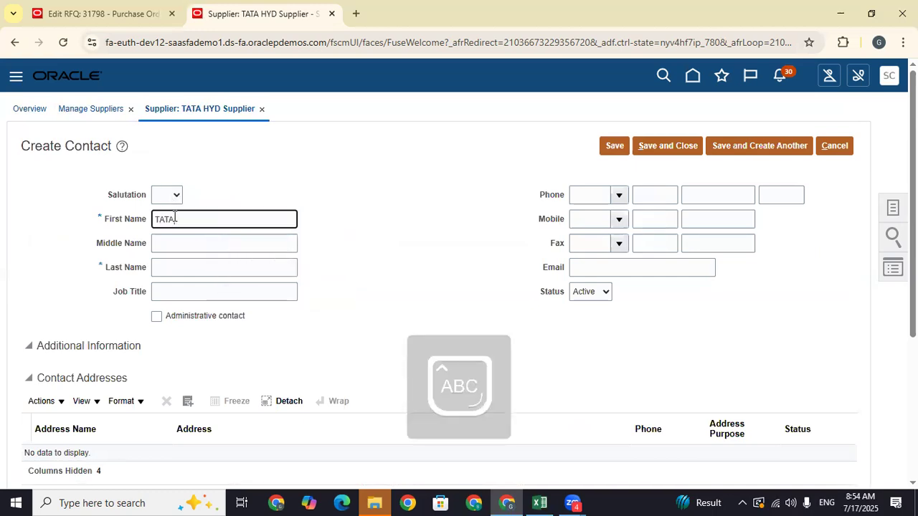
pyautogui.click(194, 267)
pyautogui.press('capslock')
pyautogui.write('Motors')
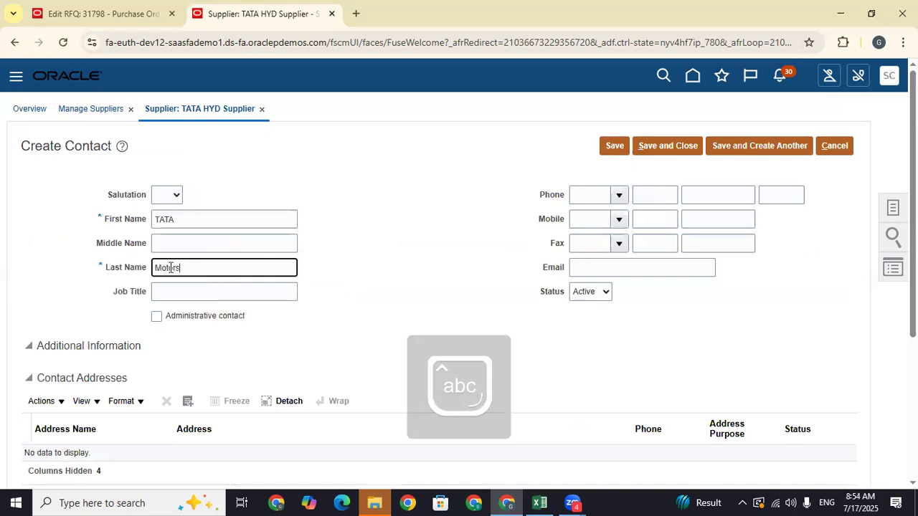
pyautogui.click(158, 316)
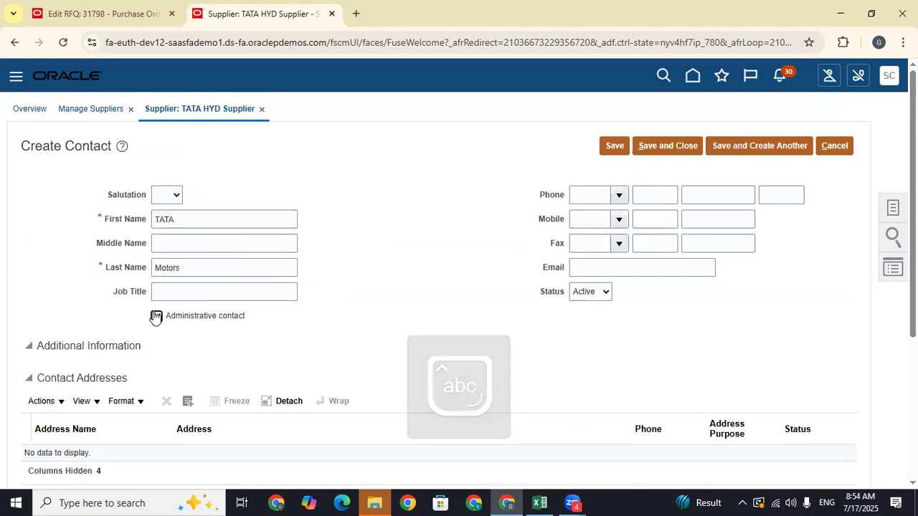
pyautogui.click(646, 265)
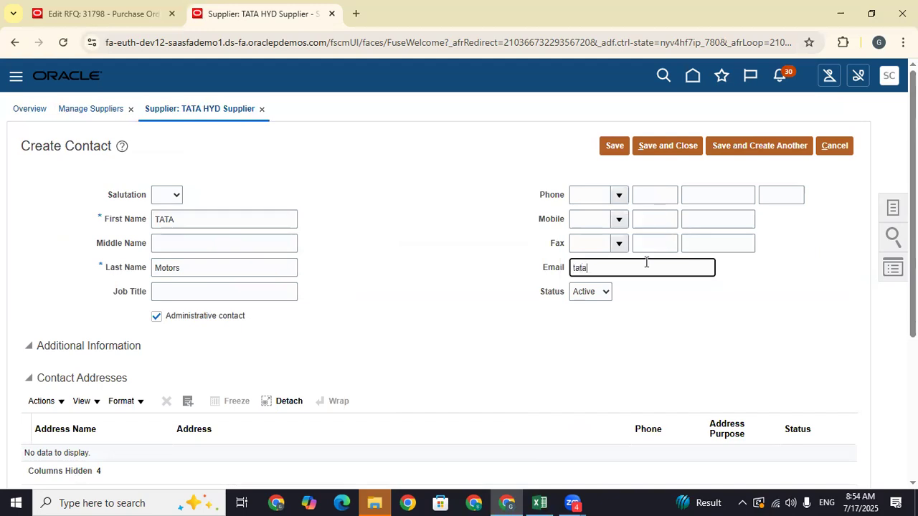
# - Attach the TATA HYD address to the contact, enable a user account, and save the contact
pyautogui.scroll(-3, 605, 127)
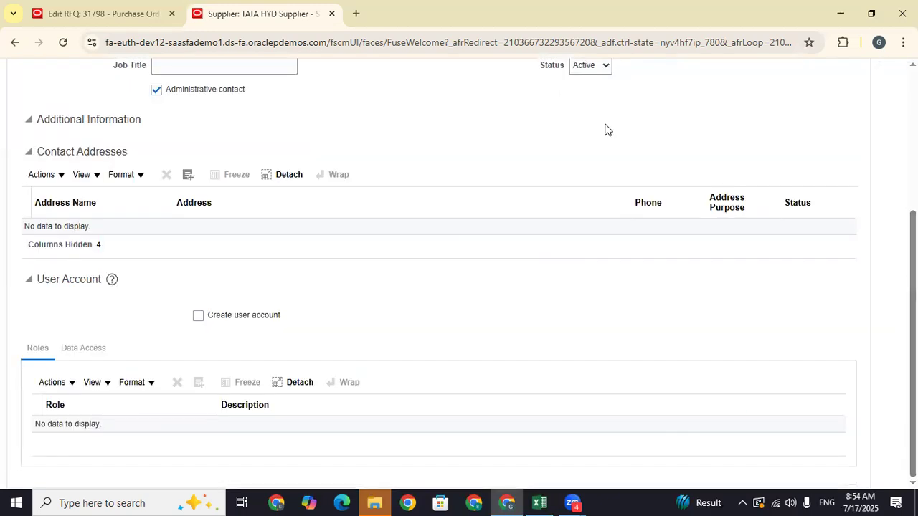
pyautogui.click(190, 178)
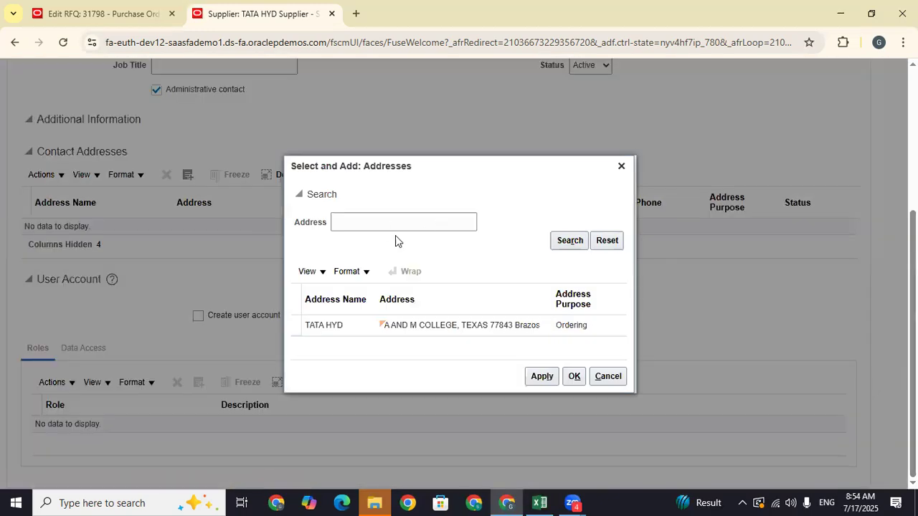
pyautogui.click(362, 326)
pyautogui.click(542, 376)
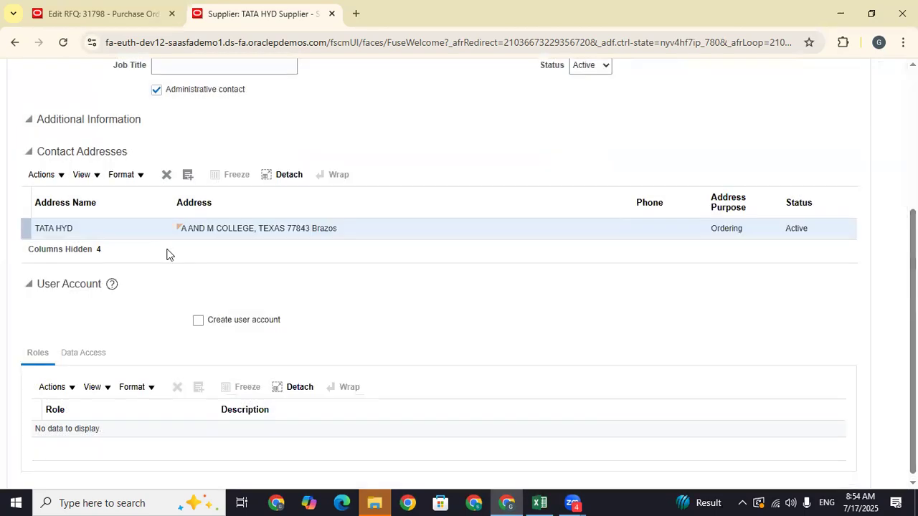
pyautogui.click(197, 321)
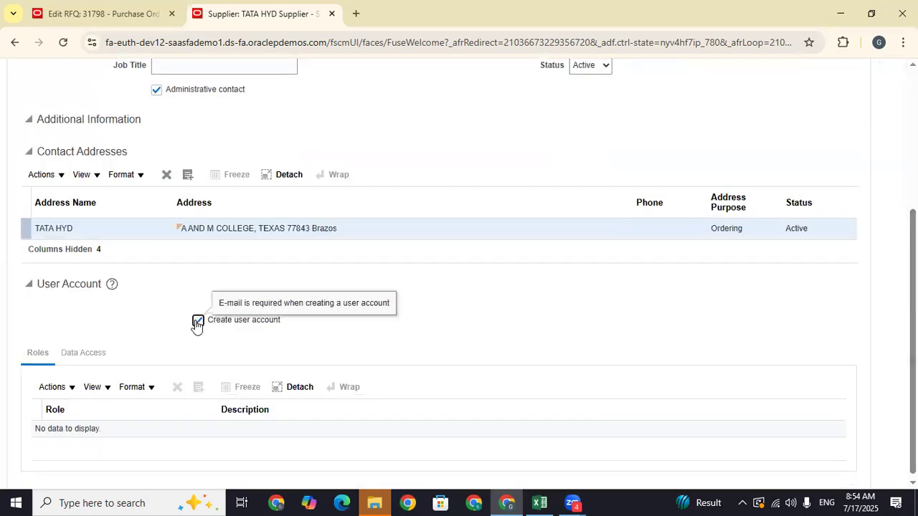
pyautogui.scroll(-1, 440, 287)
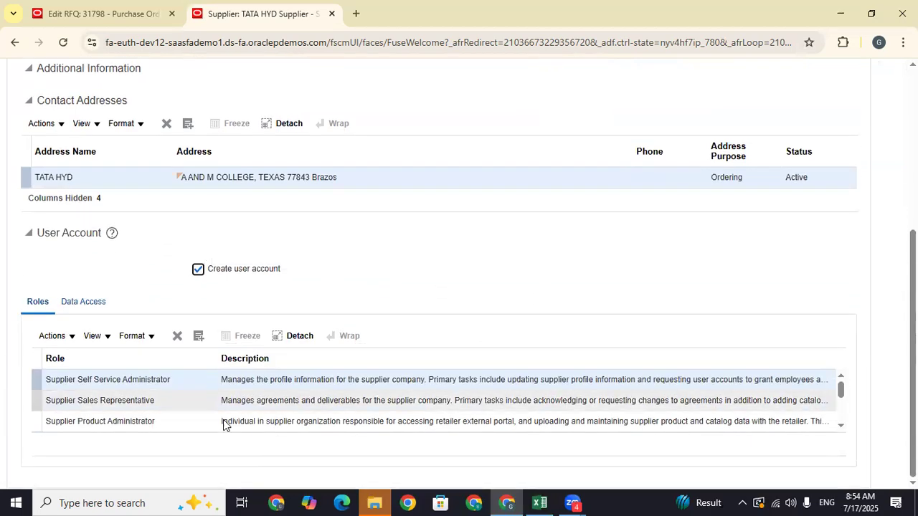
pyautogui.click(842, 424)
pyautogui.click(842, 424)
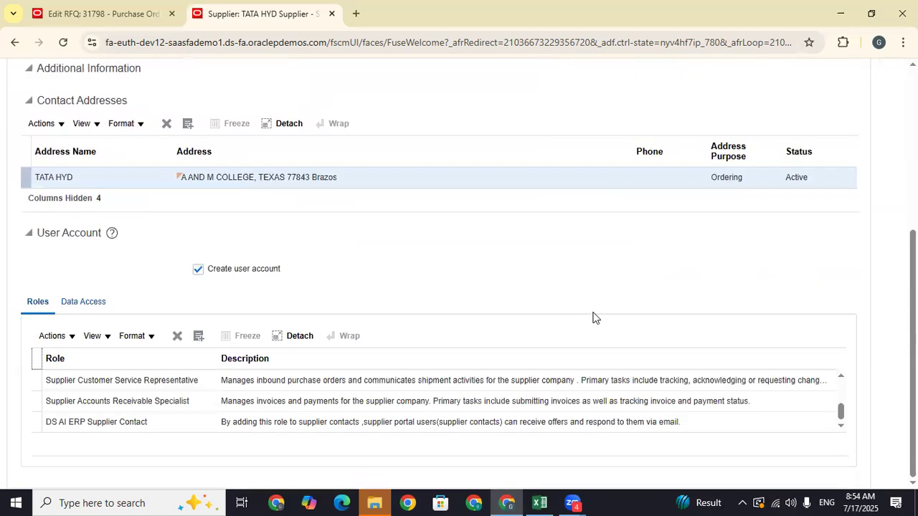
pyautogui.scroll(5, 610, 289)
pyautogui.click(670, 148)
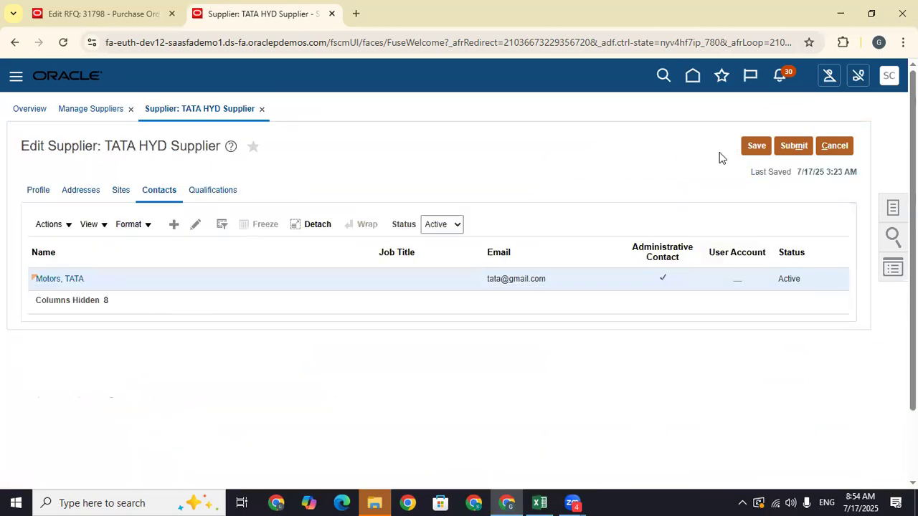
# - Save and submit the TATA HYD Supplier changes
pyautogui.click(495, 292)
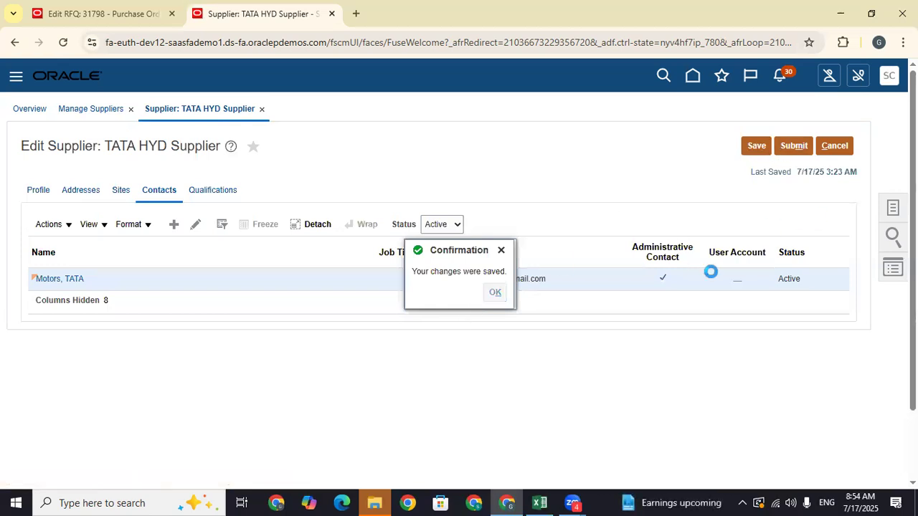
pyautogui.click(792, 150)
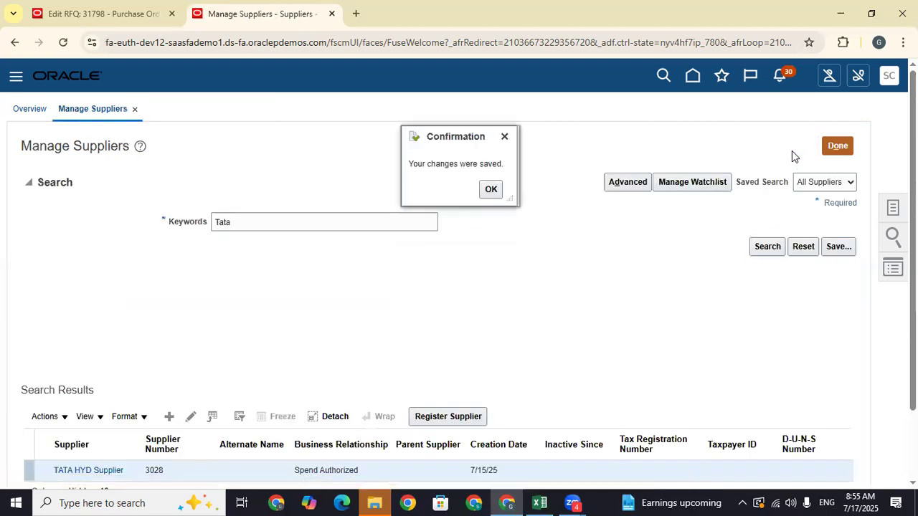
pyautogui.click(490, 189)
pyautogui.scroll(-2, 198, 348)
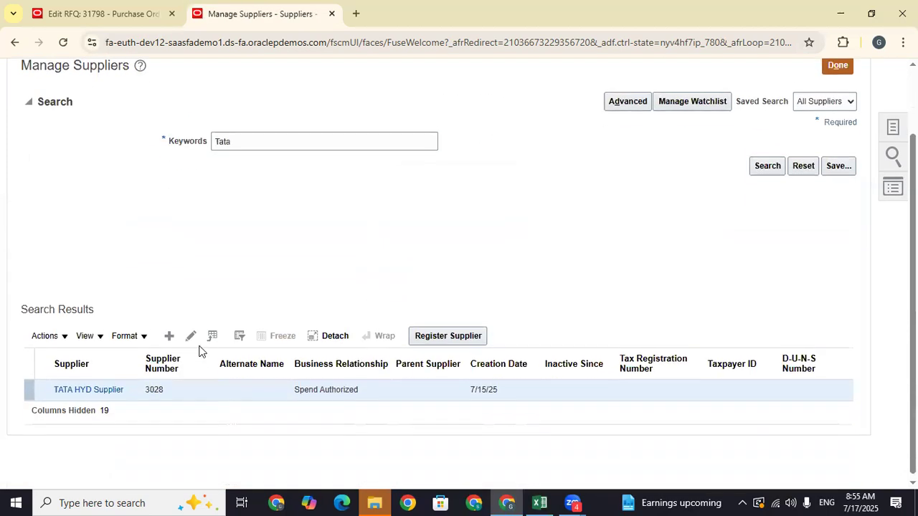
# - Reopen TATA HYD Supplier's contacts, dismiss the pending user account error, and close the record
pyautogui.click(93, 387)
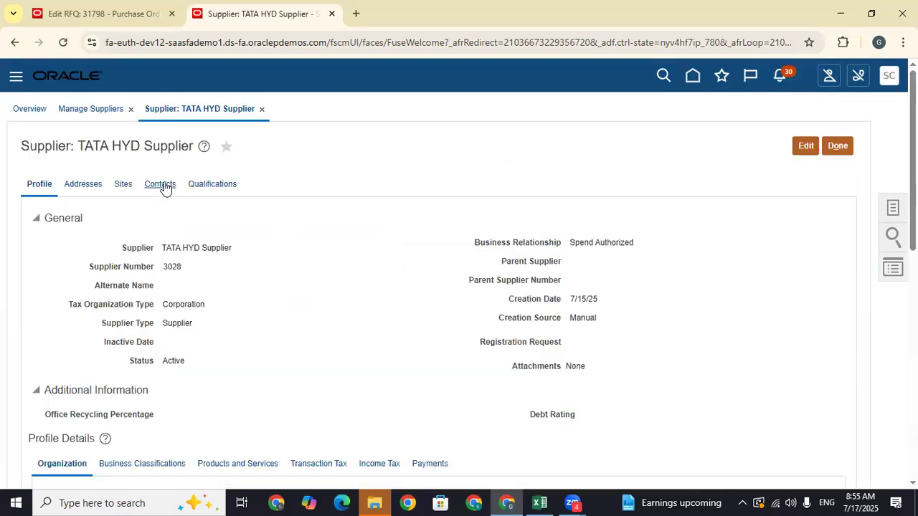
pyautogui.click(164, 187)
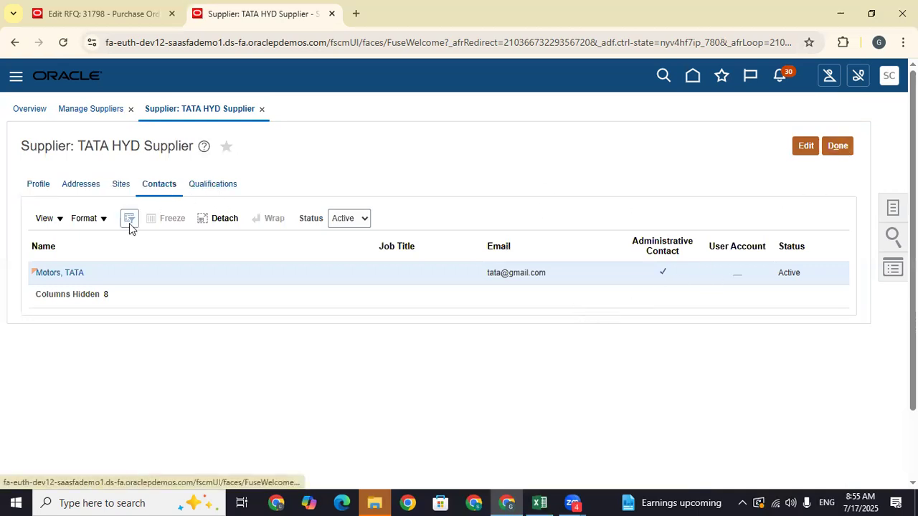
pyautogui.click(77, 278)
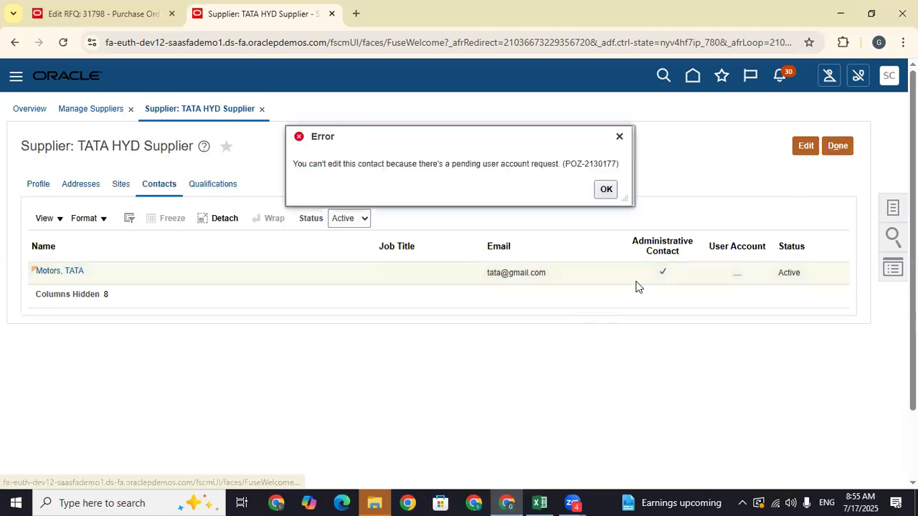
pyautogui.click(604, 189)
pyautogui.click(842, 143)
pyautogui.click(837, 146)
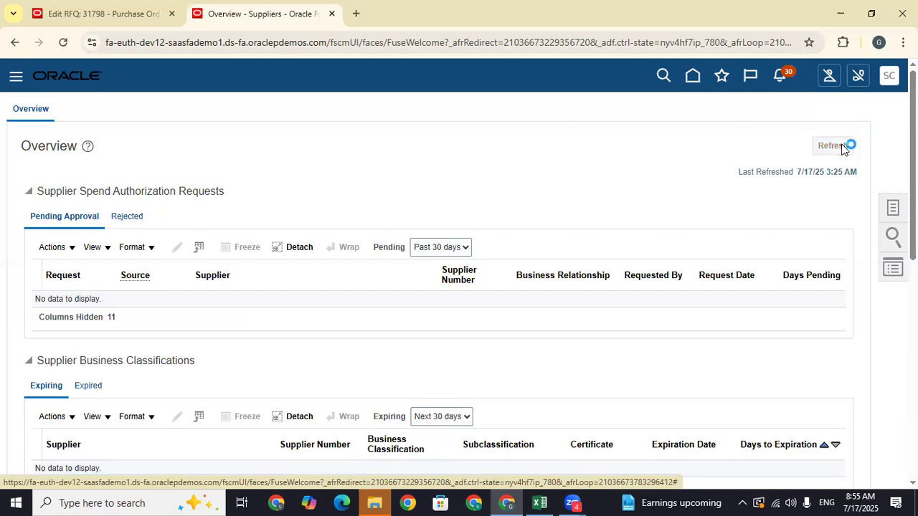
# - Search suppliers for 'tata' to recheck contacts, then return to the RFQ and delete its supplier row
pyautogui.click(893, 208)
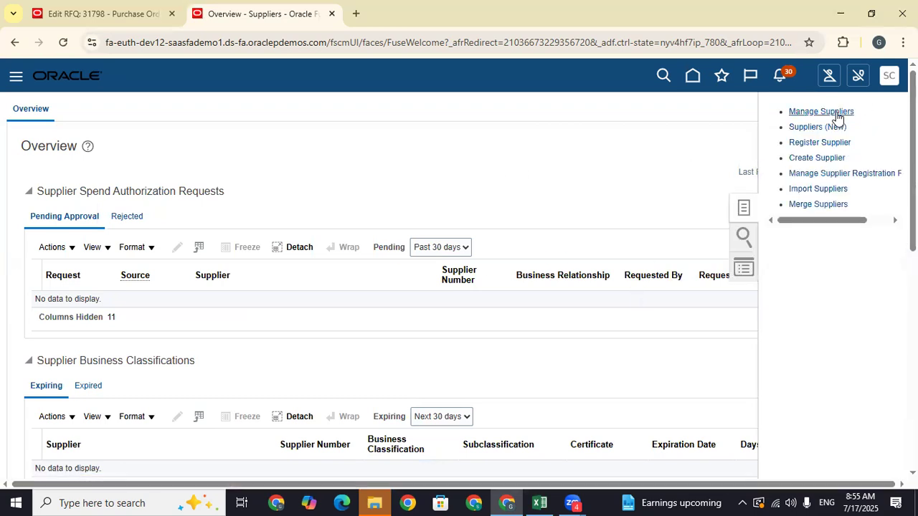
pyautogui.click(329, 223)
pyautogui.write('tata')
pyautogui.press('Return')
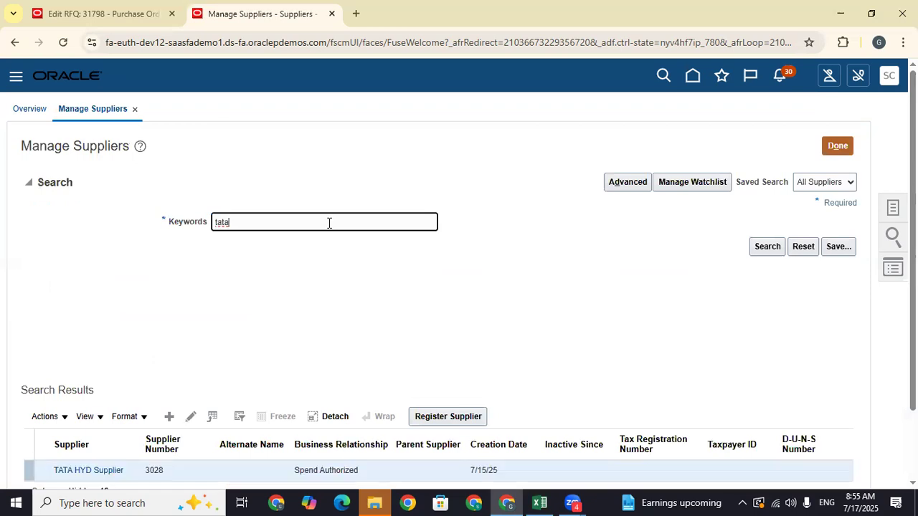
pyautogui.scroll(-2, 220, 293)
pyautogui.click(87, 385)
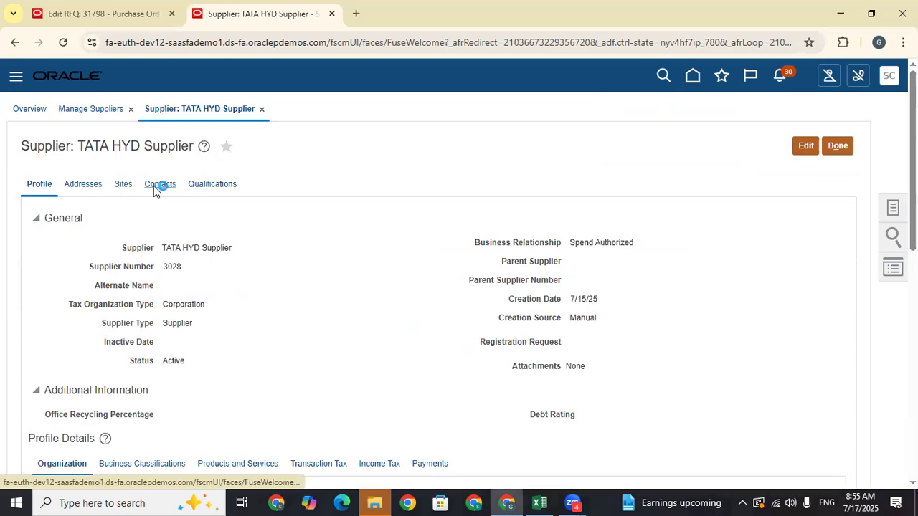
pyautogui.click(155, 185)
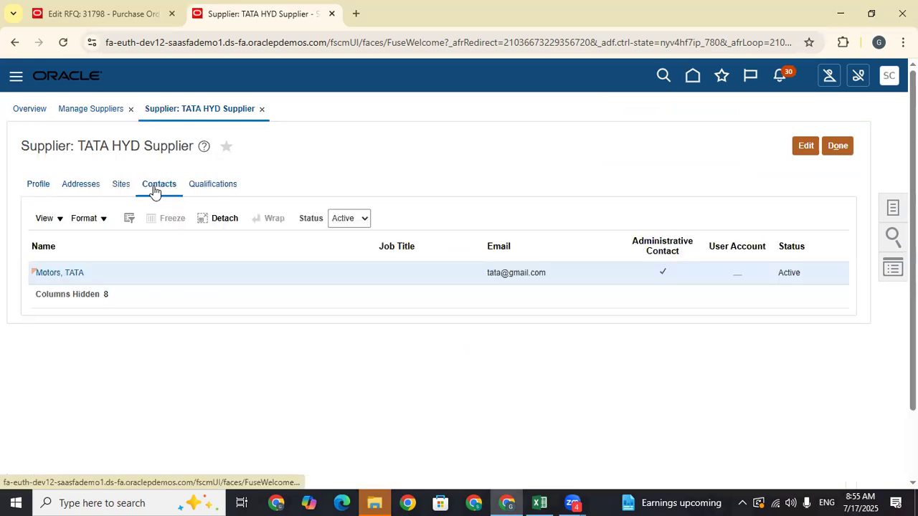
pyautogui.click(838, 146)
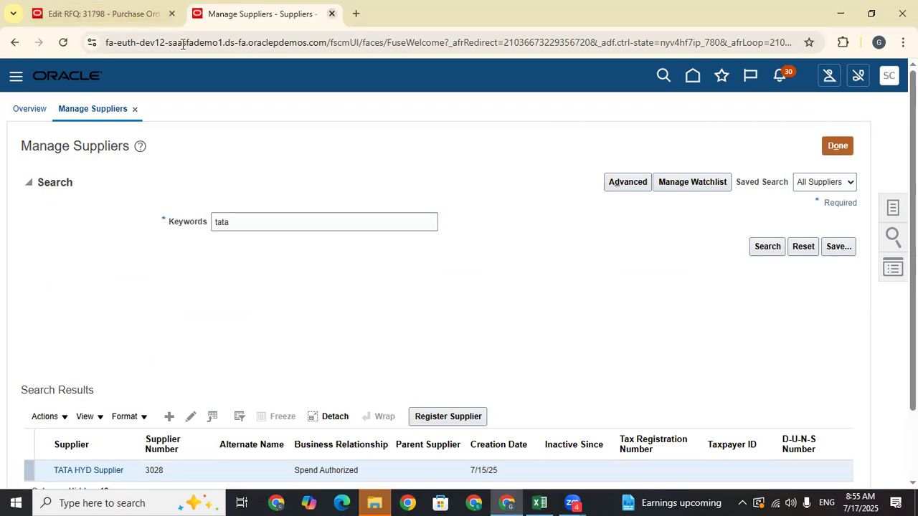
pyautogui.hotkey('ctrl', 'w')
pyautogui.click(191, 265)
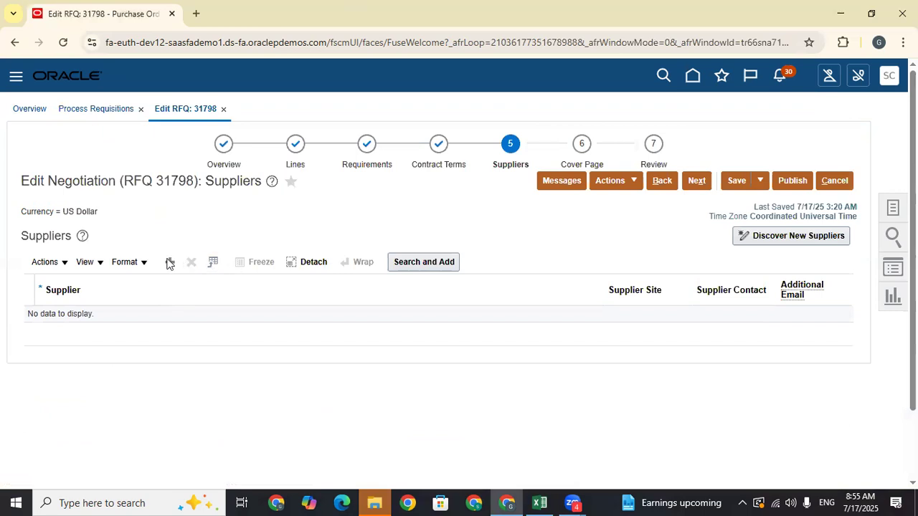
# - Add TATA HYD Supplier back to RFQ 31798, leaving the additional email blank
pyautogui.click(169, 263)
pyautogui.click(140, 322)
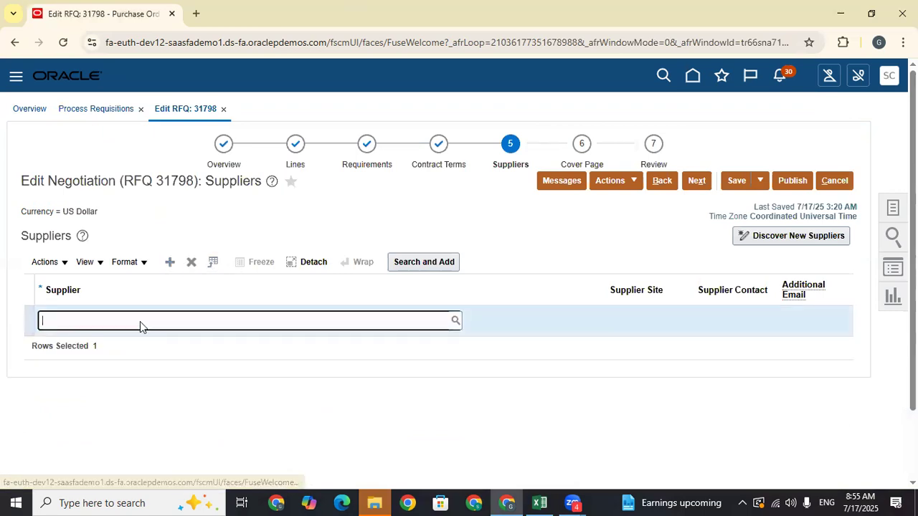
pyautogui.write('ata')
pyautogui.press('BackSpace')
pyautogui.press('BackSpace')
pyautogui.press('BackSpace')
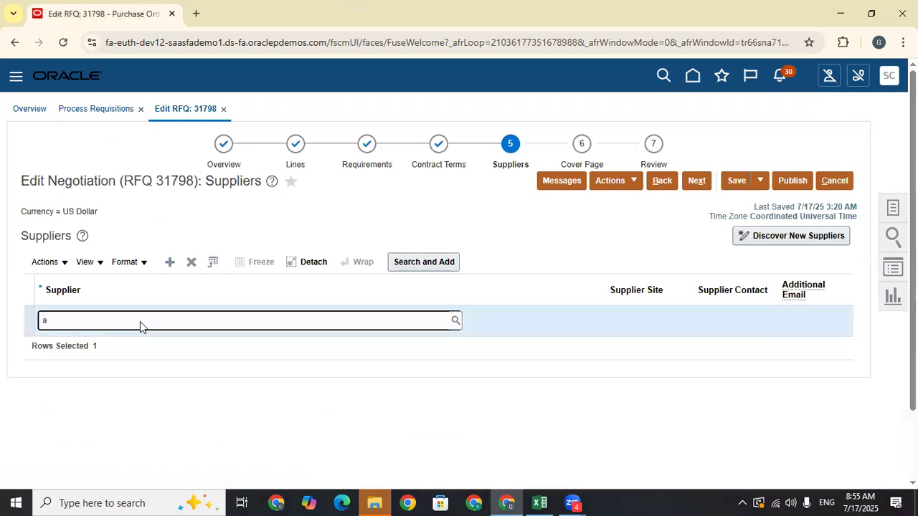
pyautogui.write('tat')
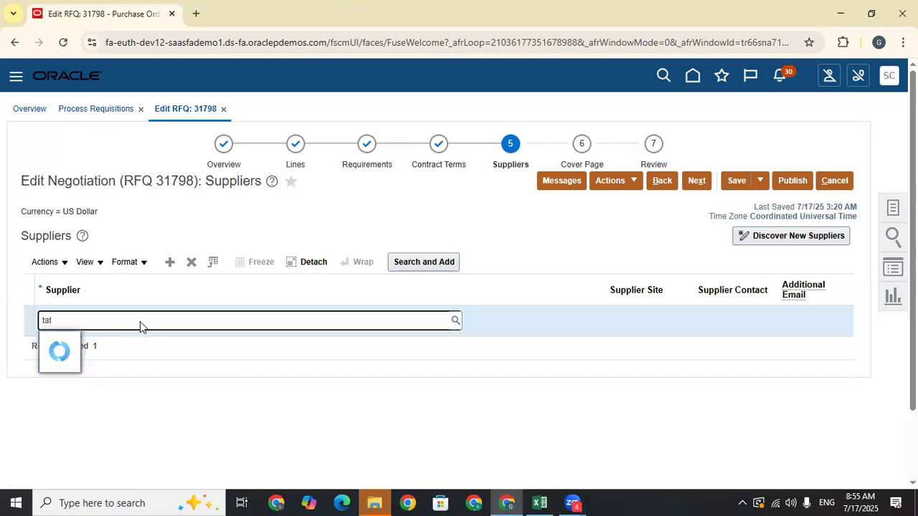
pyautogui.click(118, 343)
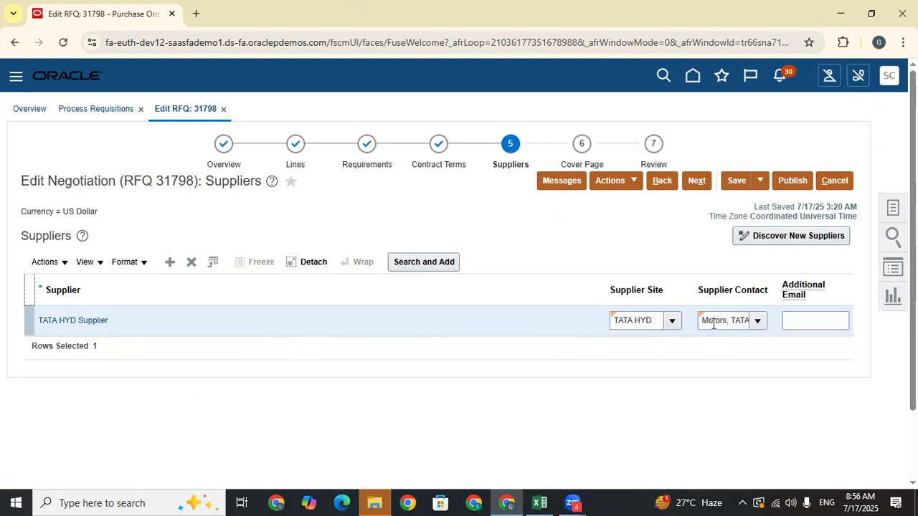
pyautogui.click(669, 385)
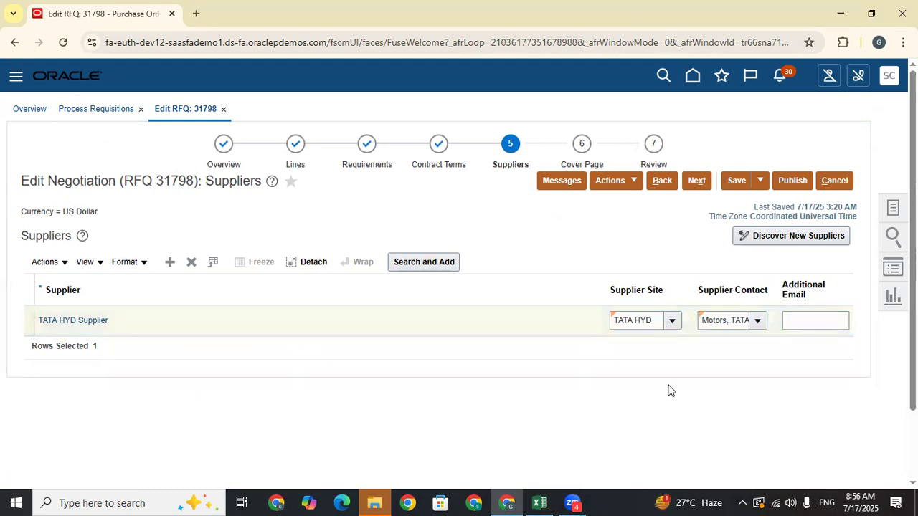
pyautogui.click(806, 323)
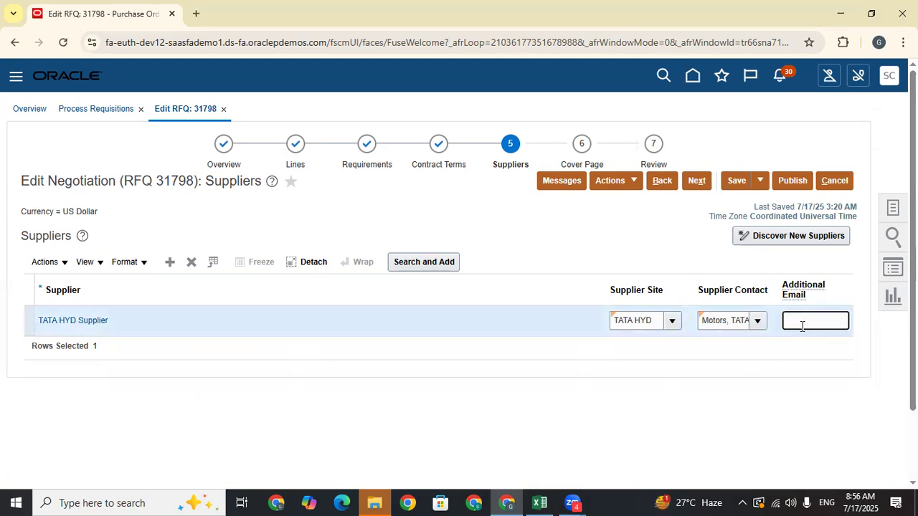
pyautogui.click(576, 395)
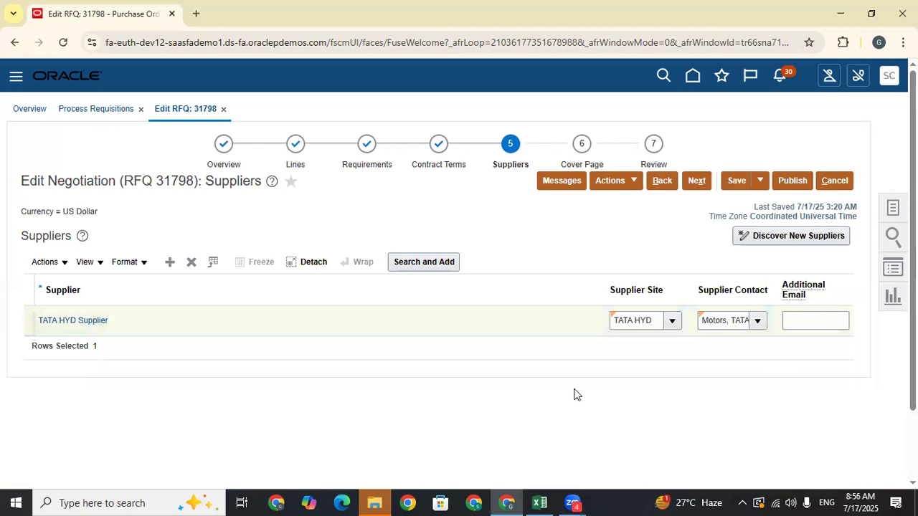
# - Add a second supplier row for Dell Inc
pyautogui.click(170, 263)
pyautogui.click(107, 323)
pyautogui.write('Dell')
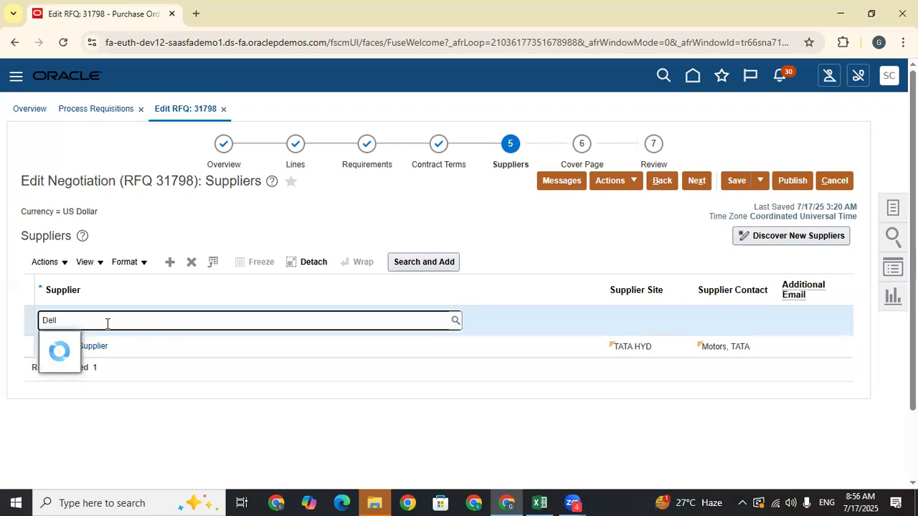
pyautogui.click(89, 345)
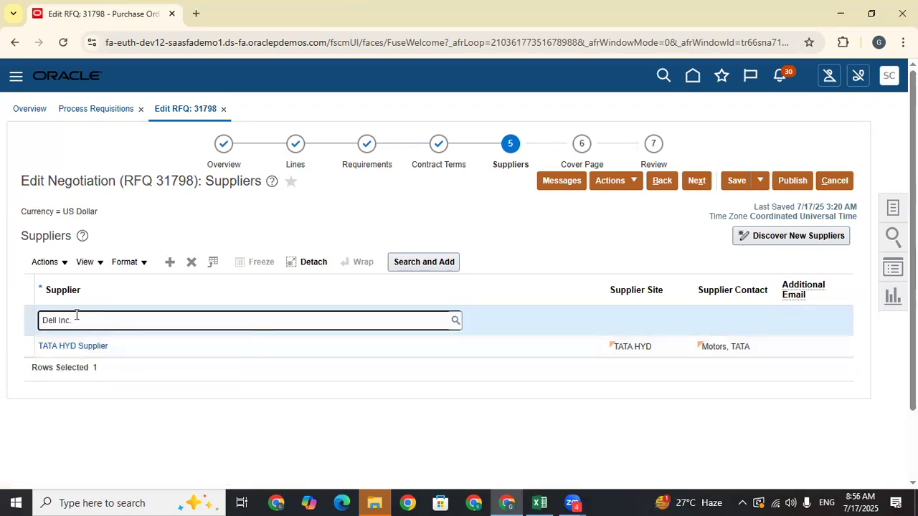
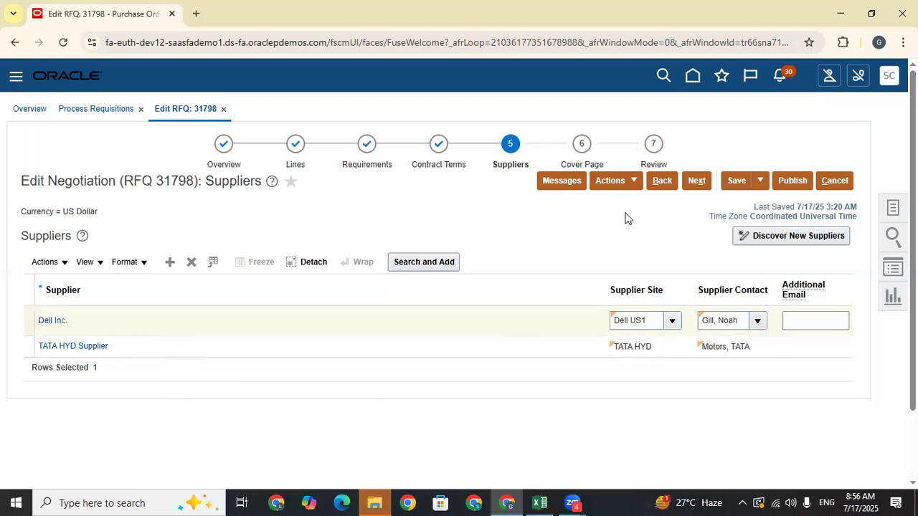
# - Advance RFQ 31798 to the Cover Page step's Synopsis box, then start a web search in a new tab
pyautogui.click(696, 181)
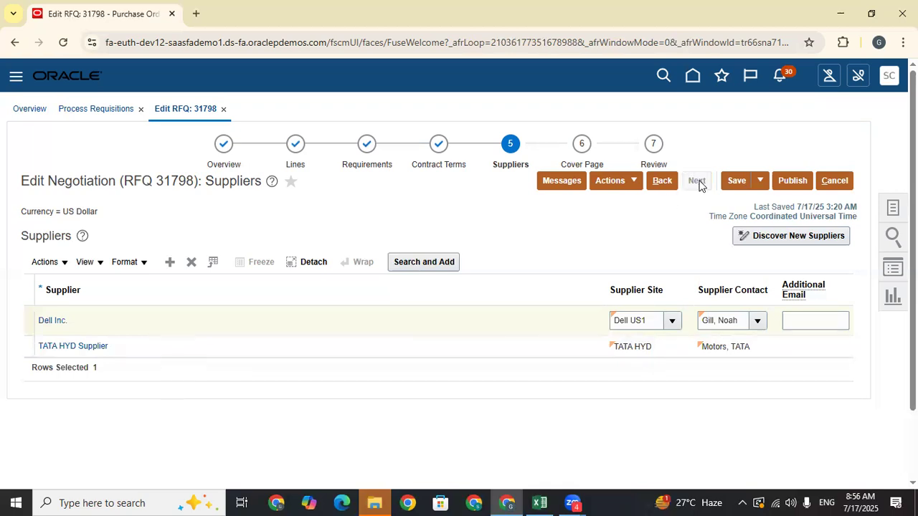
pyautogui.click(222, 291)
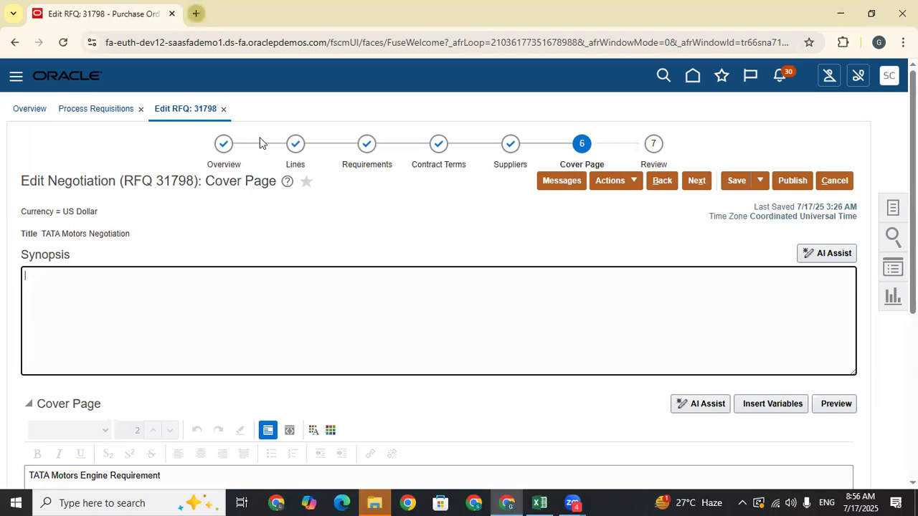
pyautogui.hotkey('ctrl', 't')
pyautogui.click(356, 265)
# - Find ChatGPT via a 'chatgpt online' search and open it without logging in
pyautogui.click(297, 305)
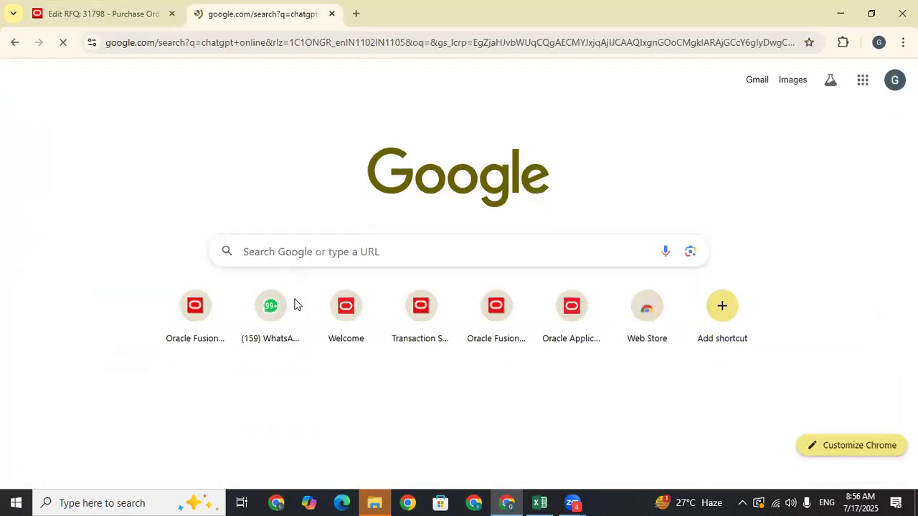
pyautogui.click(166, 236)
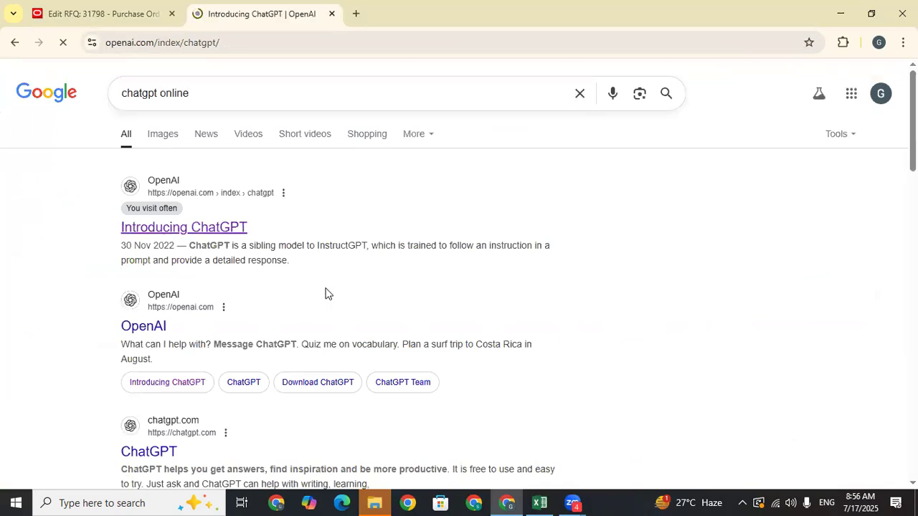
pyautogui.click(463, 240)
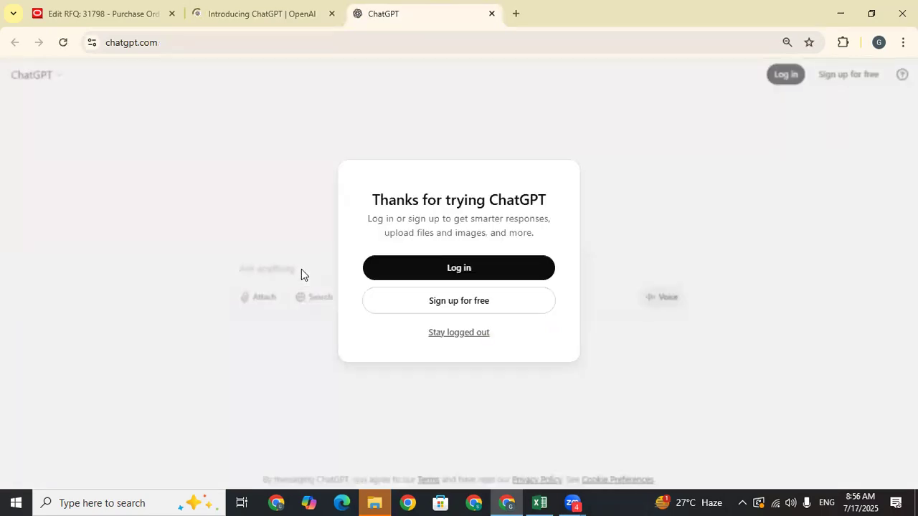
pyautogui.click(459, 332)
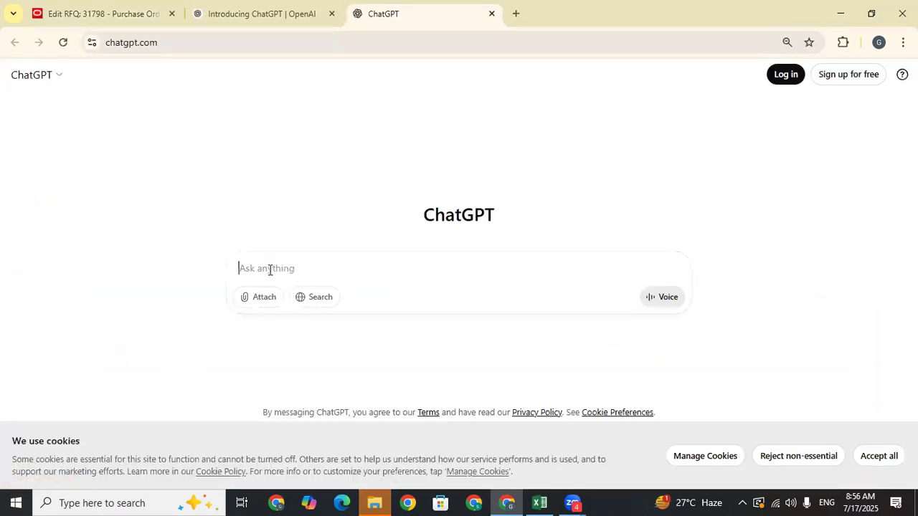
# - Ask ChatGPT to 'write cover page for negotiation of Tata motors' and select the generated reply
pyautogui.write('write')
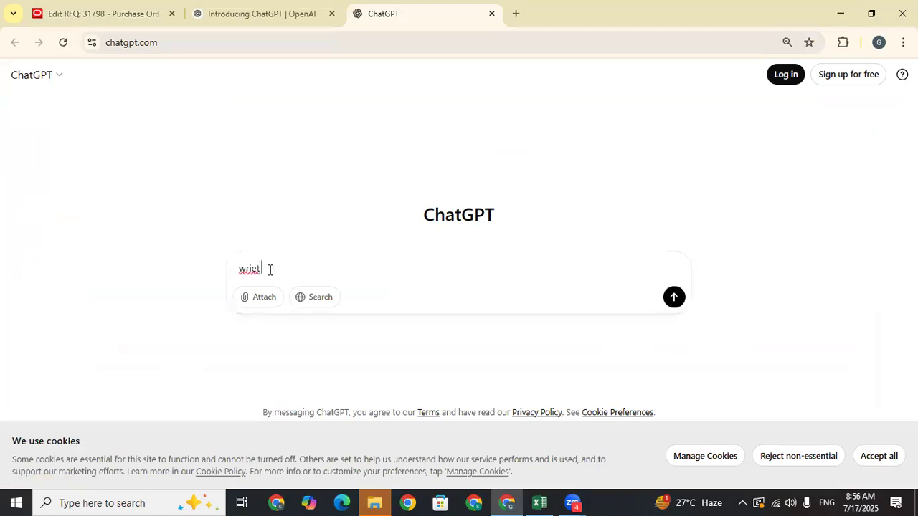
pyautogui.write(' cover page for negotiation')
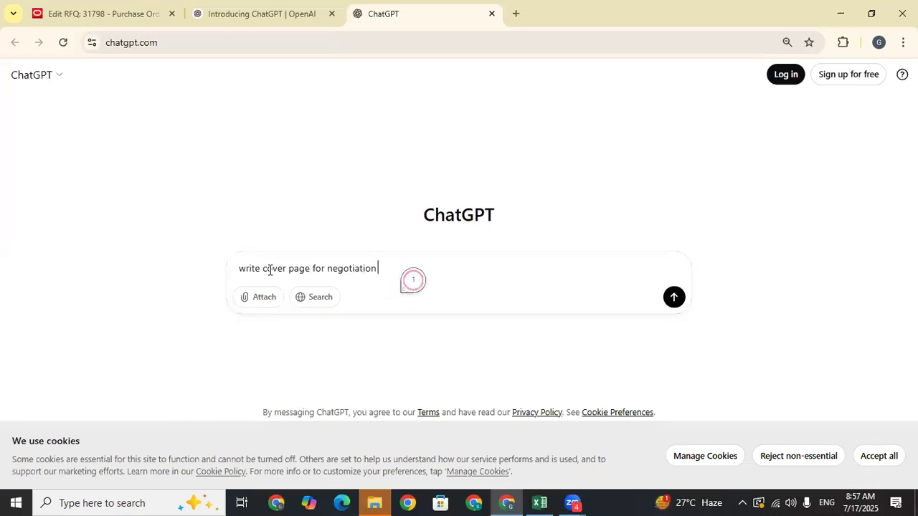
pyautogui.write(' of Tata mo')
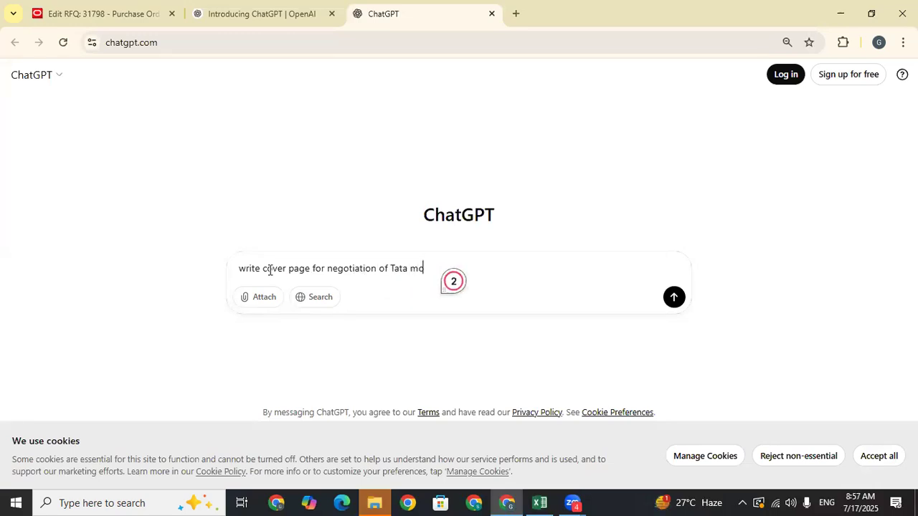
pyautogui.write('tors')
pyautogui.press('Return')
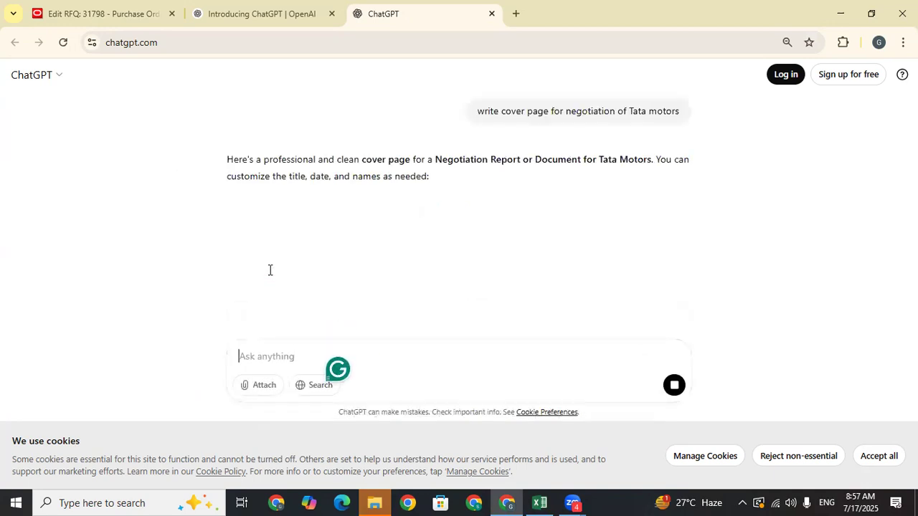
pyautogui.scroll(-2, 437, 277)
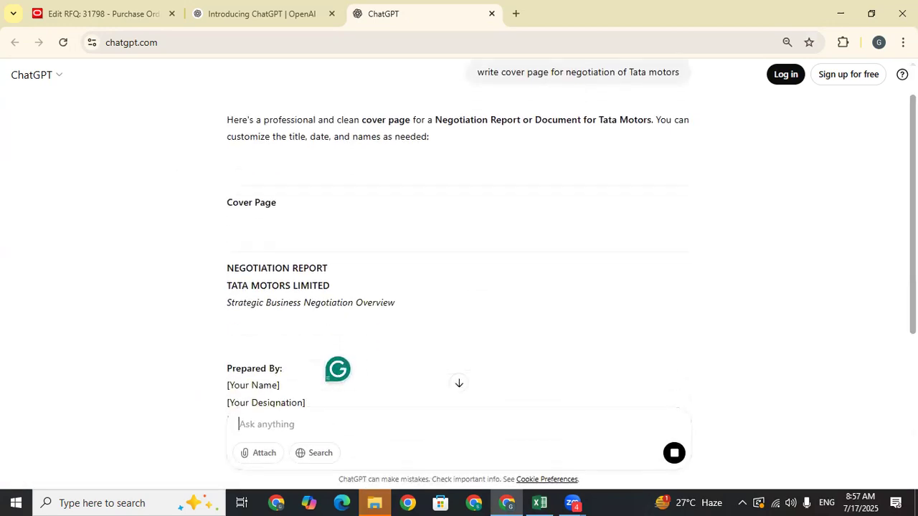
pyautogui.scroll(-5, 459, 237)
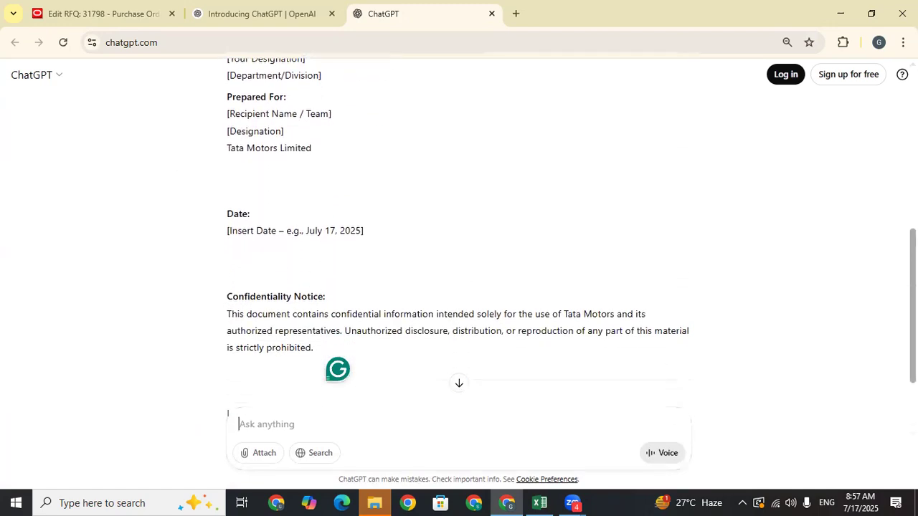
pyautogui.scroll(3, 459, 237)
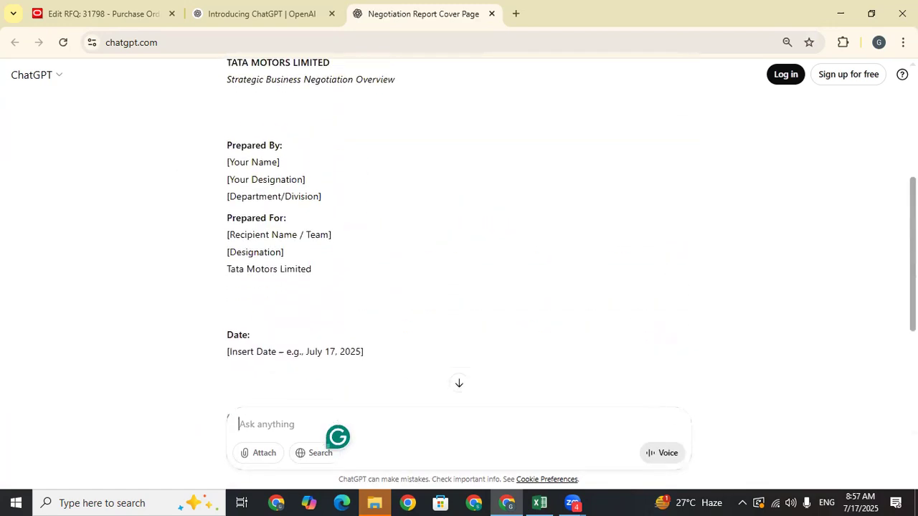
pyautogui.scroll(1, 127, 248)
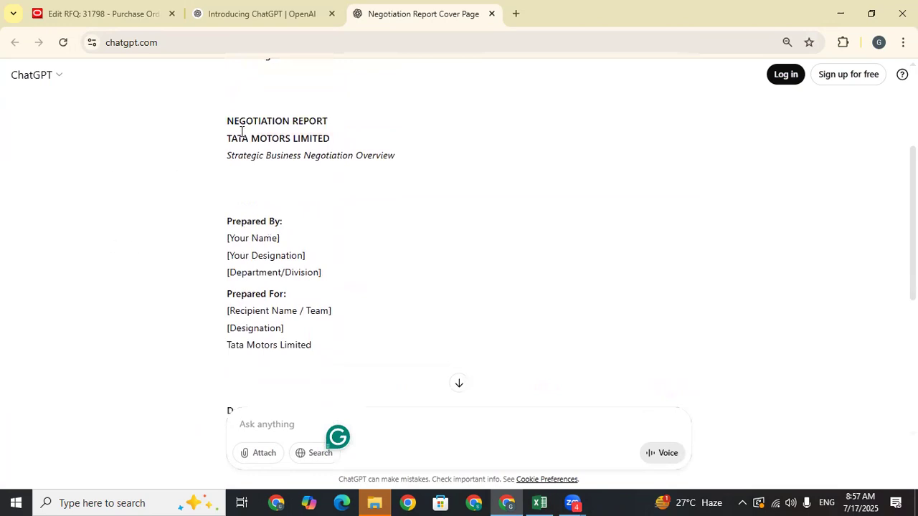
pyautogui.moveTo(227, 117); pyautogui.dragTo(469, 234)
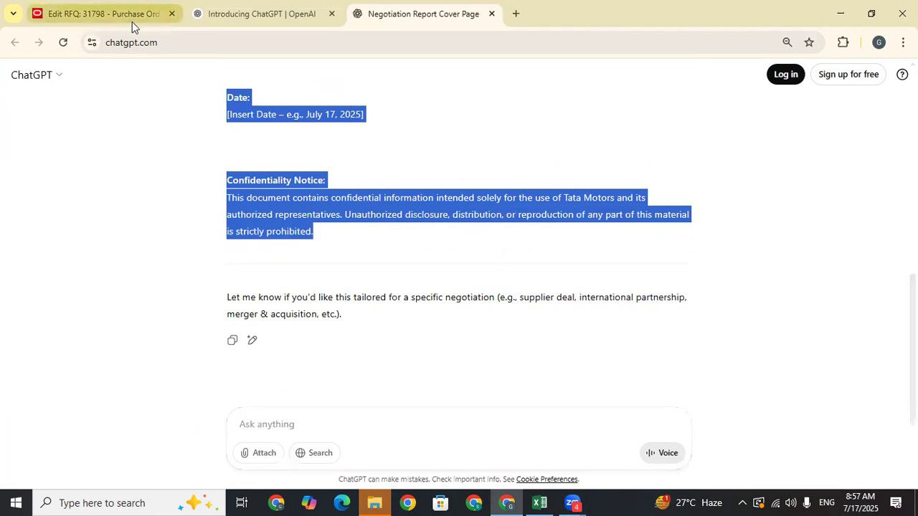
pyautogui.click(98, 7)
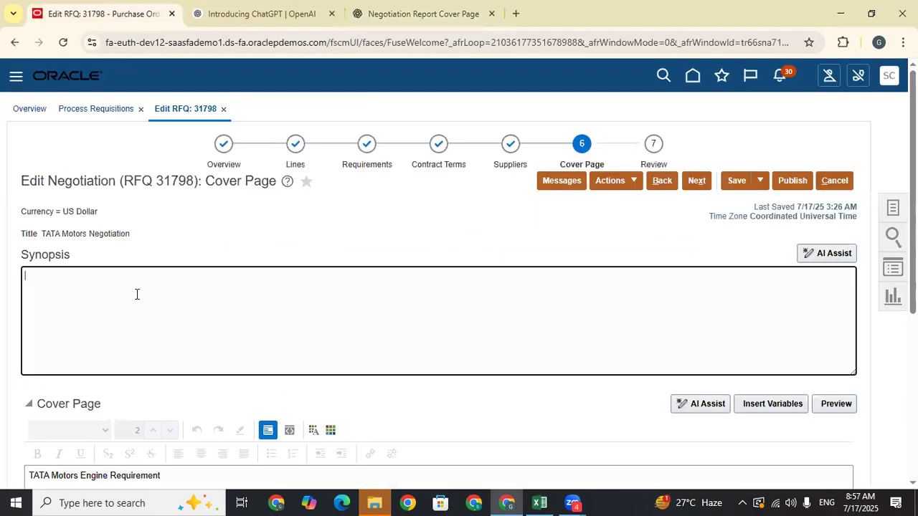
# - Paste the copied ChatGPT cover page into the RFQ Synopsis box and look it over
pyautogui.hotkey('ctrl', 'v')
pyautogui.scroll(5, 164, 324)
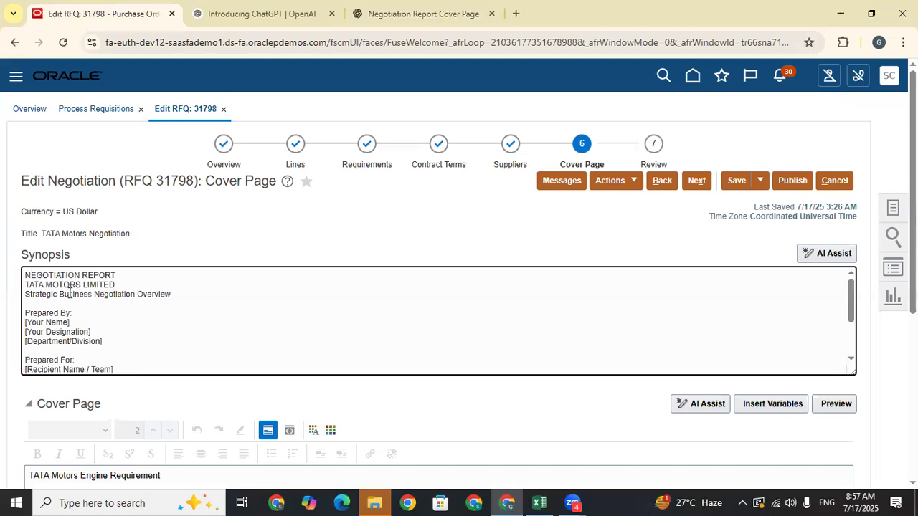
pyautogui.scroll(-3, 117, 320)
pyautogui.scroll(3, 148, 310)
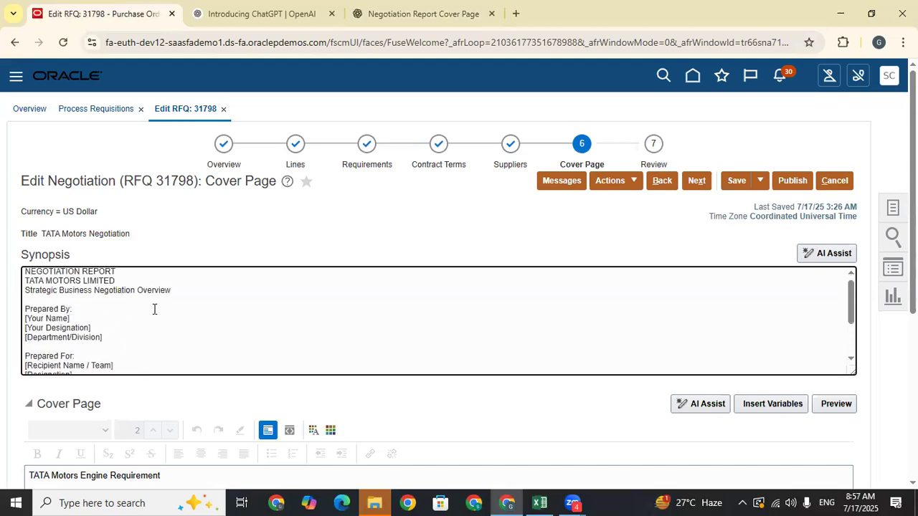
pyautogui.scroll(-3, 154, 309)
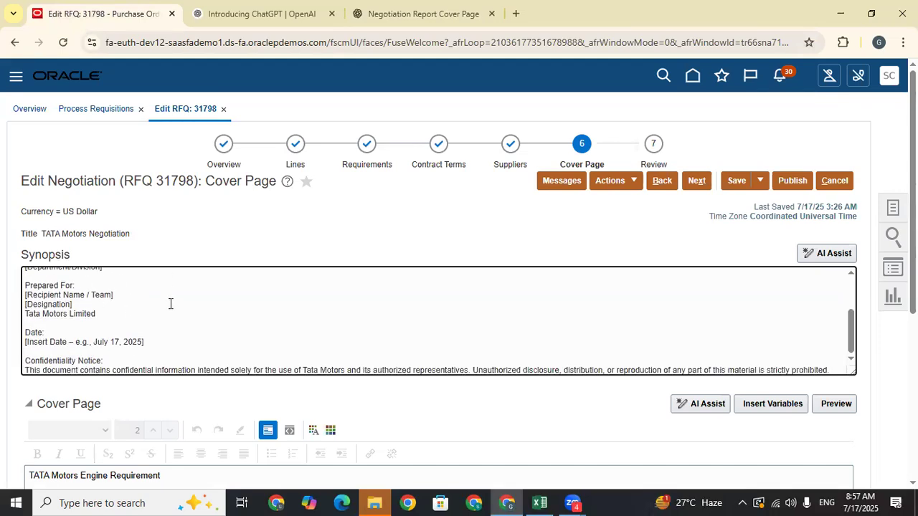
pyautogui.scroll(3, 114, 324)
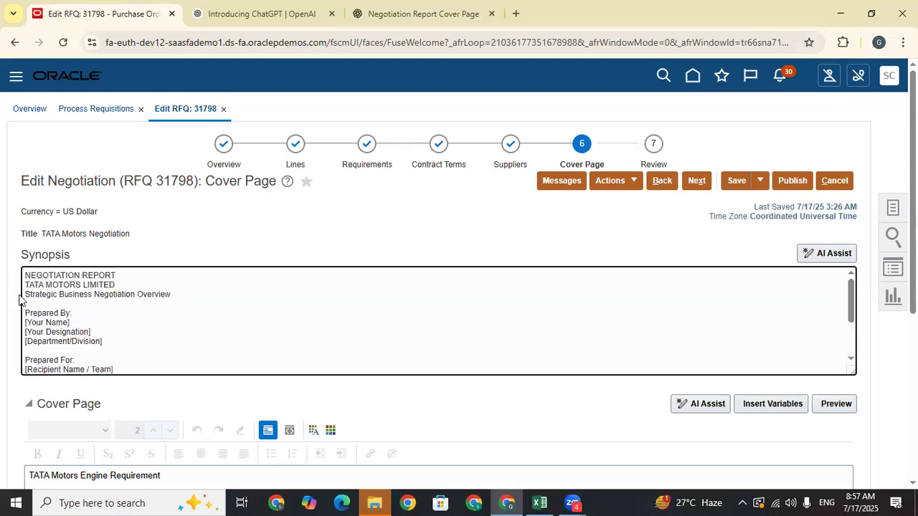
# - Clear the pasted Synopsis text and have AI Assist generate the cover page instead
pyautogui.moveTo(25, 270); pyautogui.dragTo(887, 422)
pyautogui.press('BackSpace')
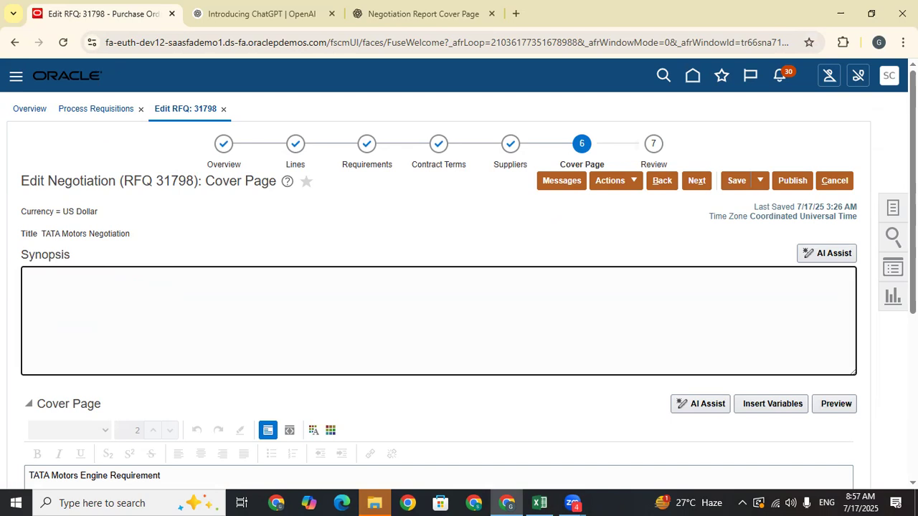
pyautogui.click(707, 403)
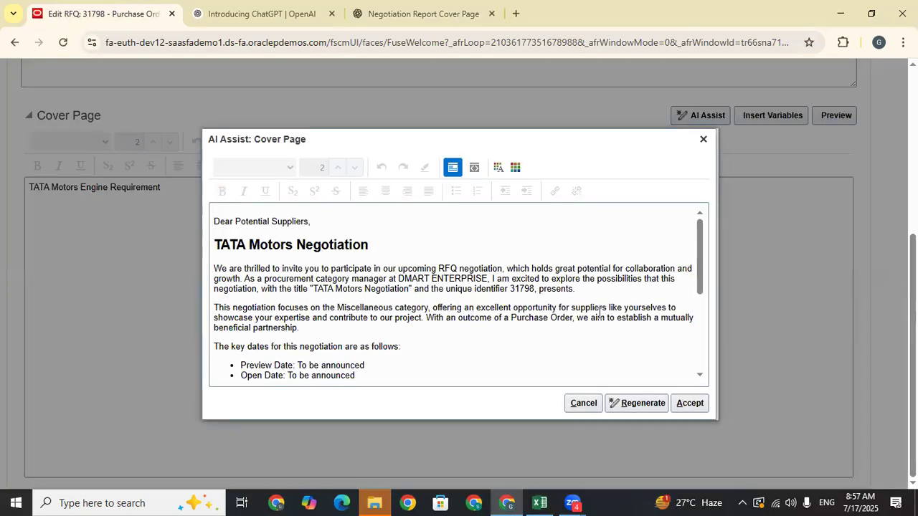
# - Accept the AI-generated cover page invitation letter
pyautogui.moveTo(702, 233)
pyautogui.mouseDown()
pyautogui.moveTo(700, 307)
pyautogui.moveTo(689, 229)
pyautogui.mouseUp()
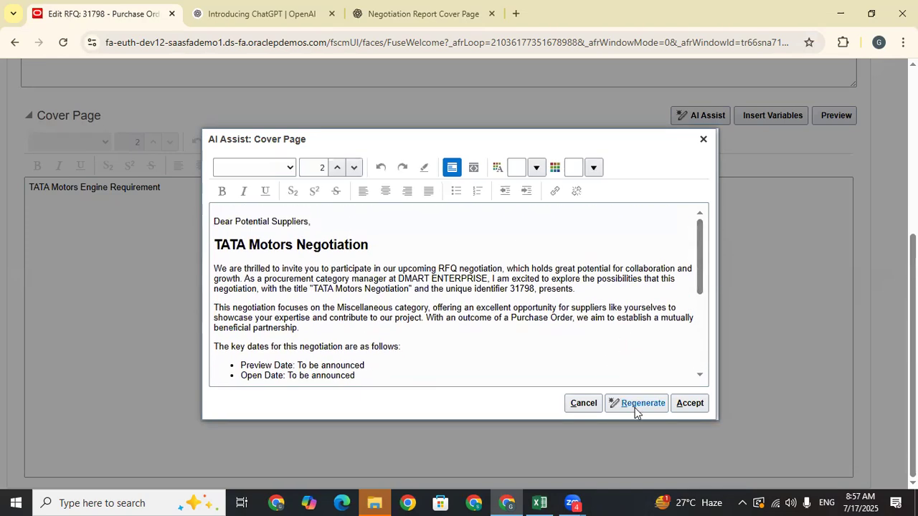
pyautogui.click(691, 404)
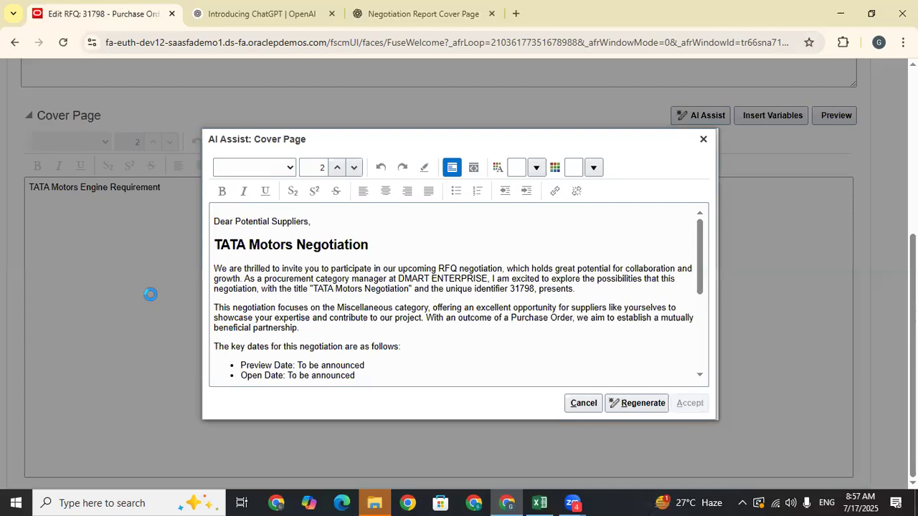
pyautogui.scroll(5, 360, 370)
# - Generate the Synopsis with AI Assist and accept the TATA Motors negotiation summary
pyautogui.click(190, 303)
pyautogui.click(826, 254)
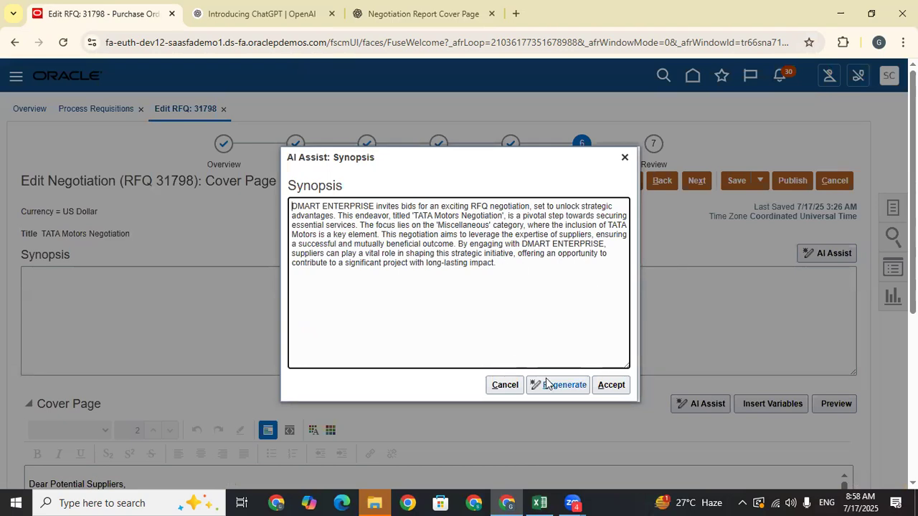
pyautogui.click(611, 385)
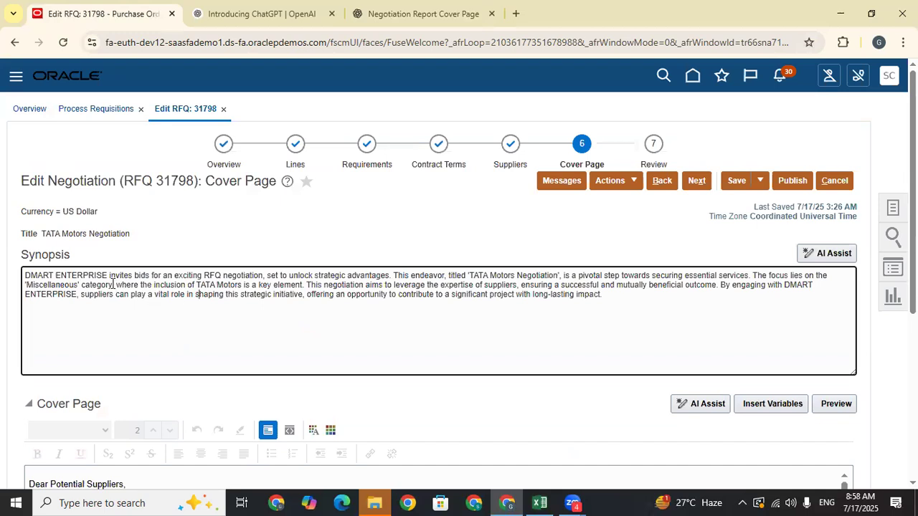
# - Check the AI-written cover page text and move RFQ 31798 on to the Review step
pyautogui.scroll(-4, 198, 294)
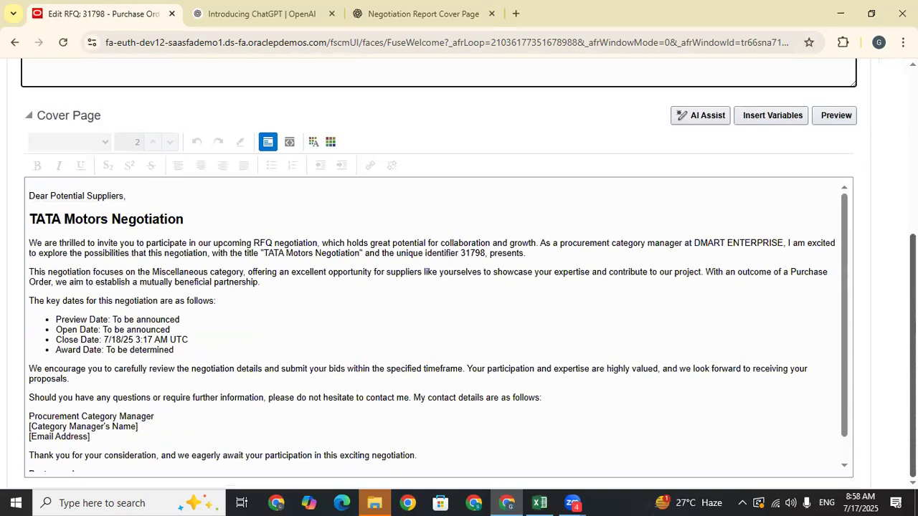
pyautogui.scroll(4, 268, 344)
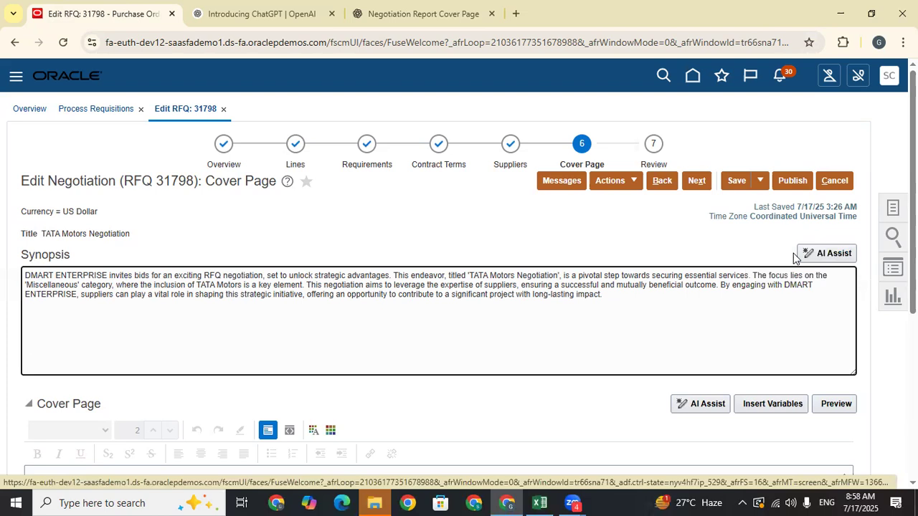
pyautogui.click(696, 180)
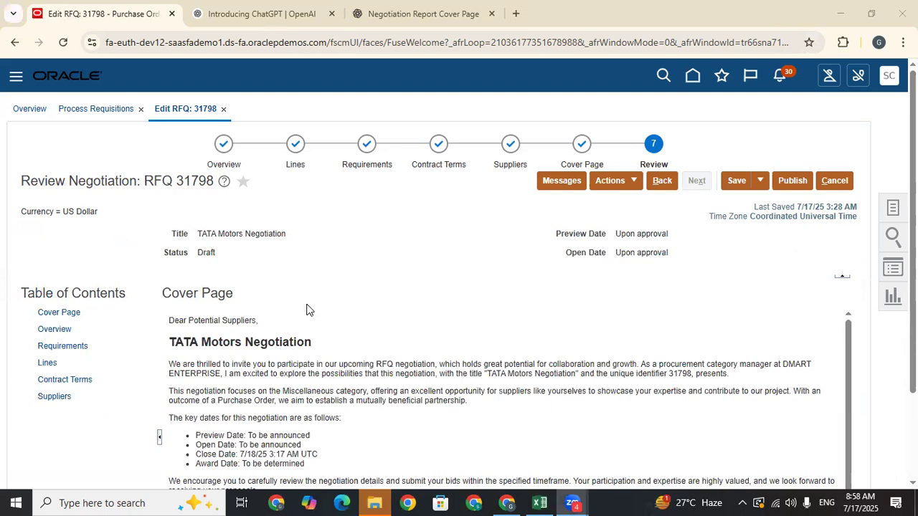
# - Review the Lines and Requirements sections of the RFQ 31798 draft
pyautogui.scroll(-3, 308, 287)
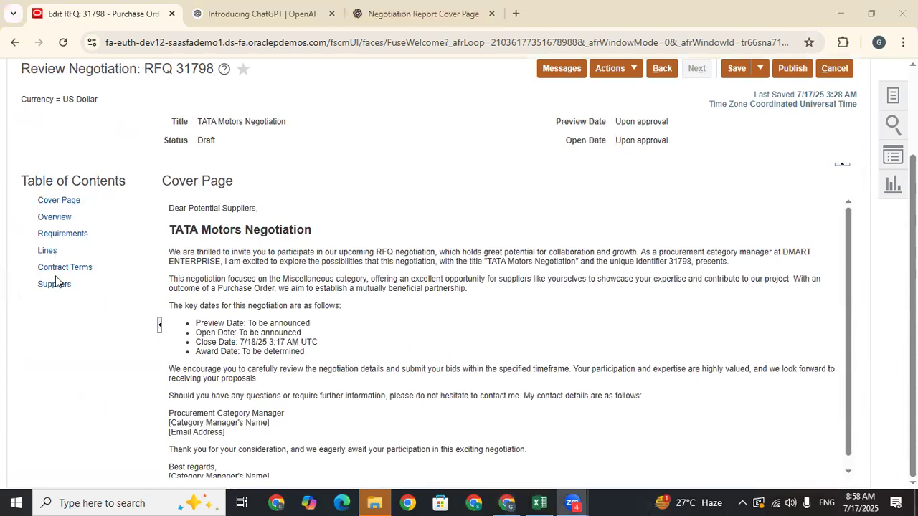
pyautogui.click(46, 250)
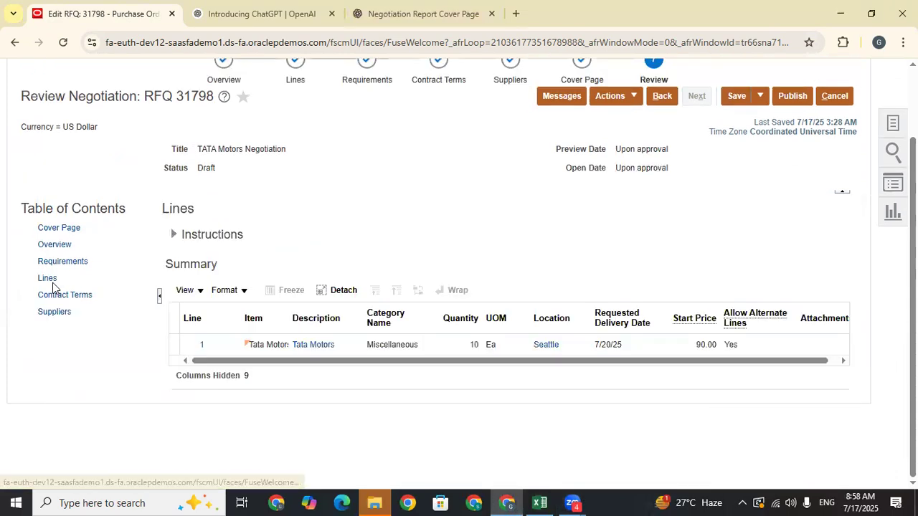
pyautogui.click(55, 260)
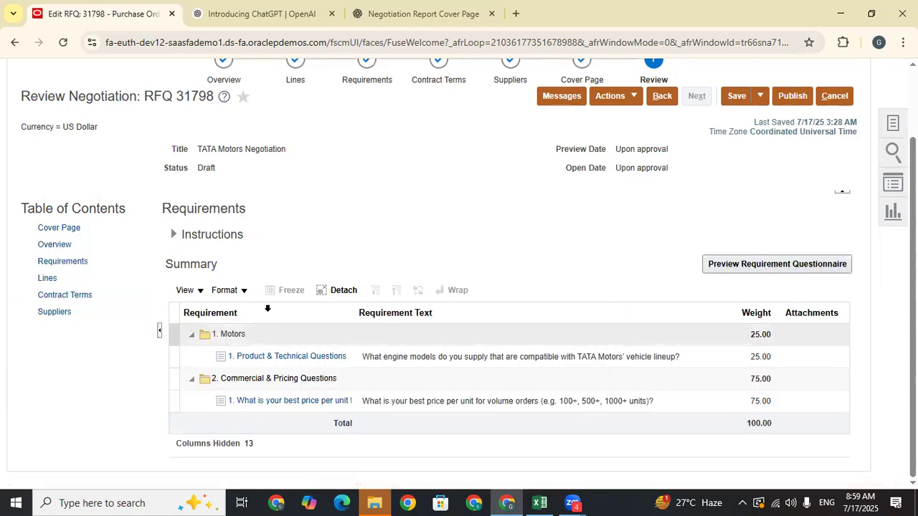
pyautogui.scroll(2, 449, 268)
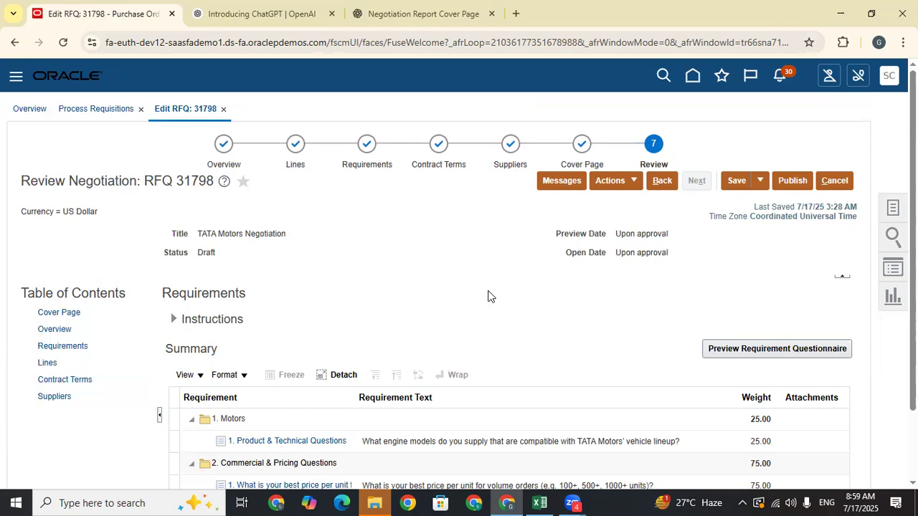
# - Validate the negotiation with no errors or warnings, then open Manage Negotiation Approvals
pyautogui.click(619, 184)
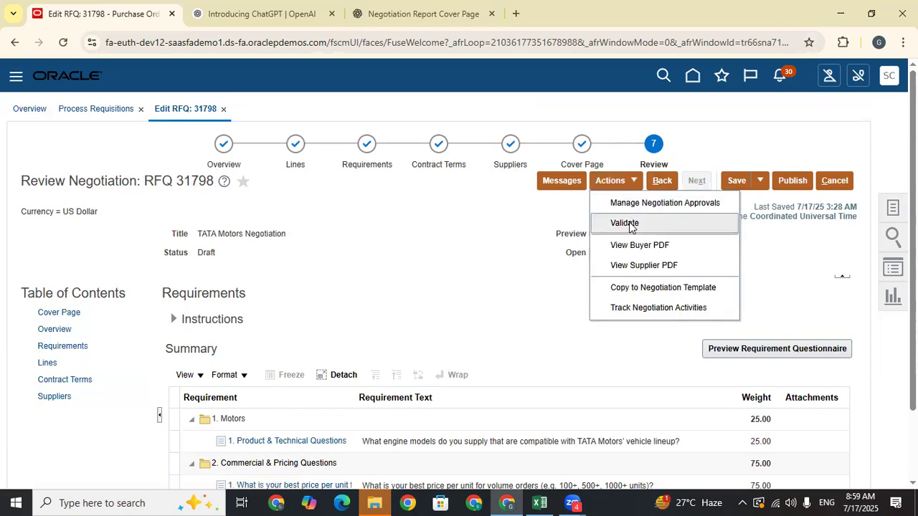
pyautogui.click(630, 224)
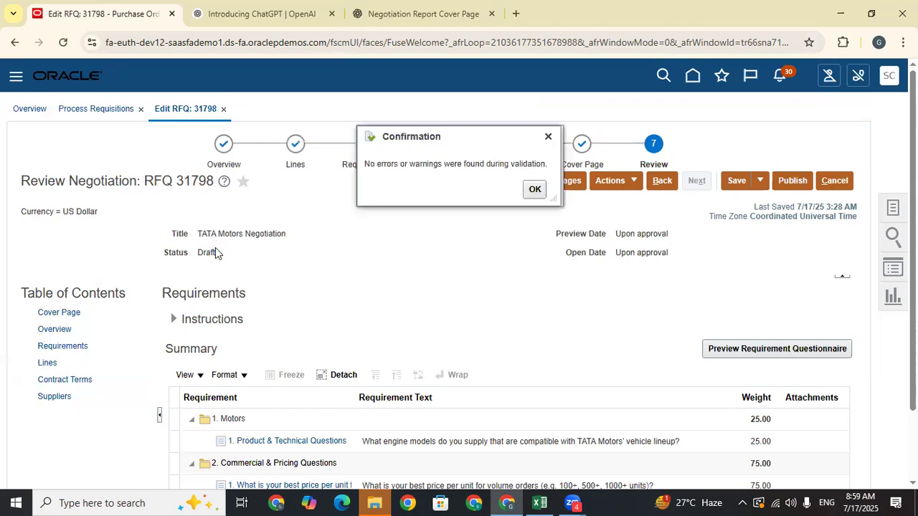
pyautogui.click(534, 189)
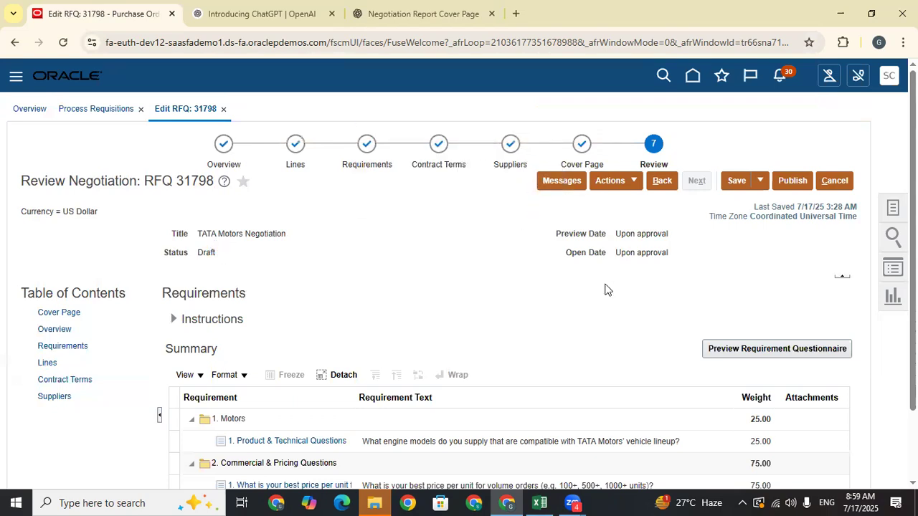
pyautogui.click(635, 182)
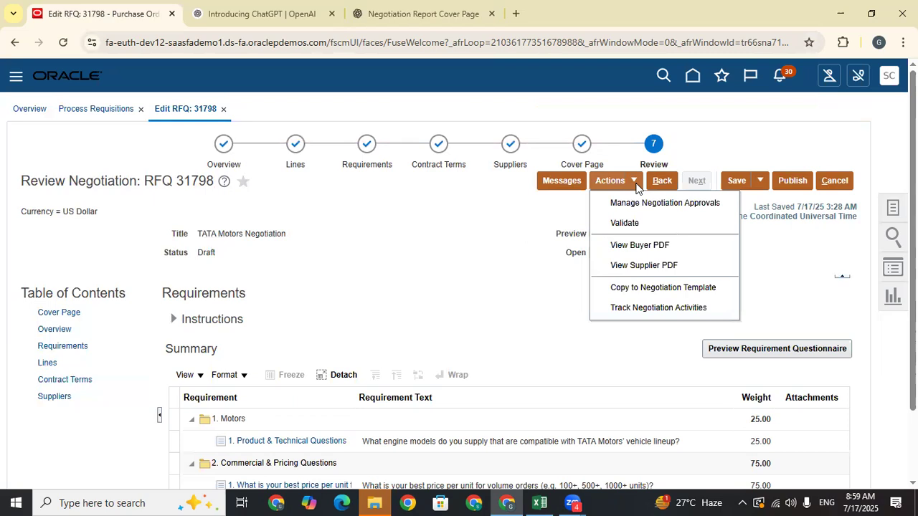
pyautogui.click(654, 203)
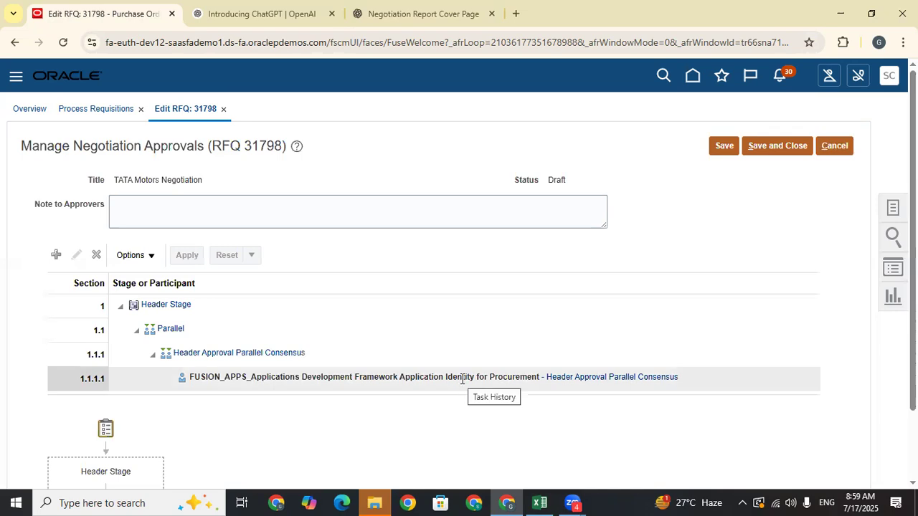
# - Review the Header Stage approval participants and the Draft status, then save and close the approvals page
pyautogui.scroll(-1, 463, 379)
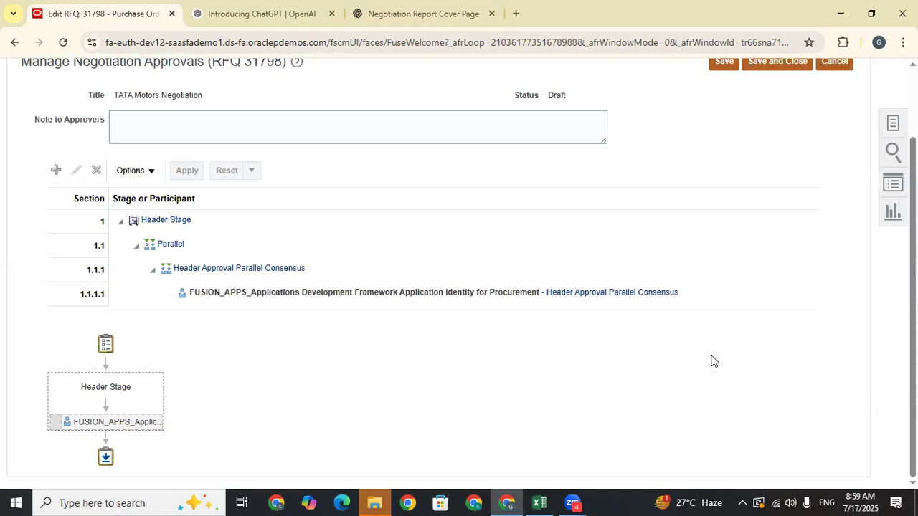
pyautogui.scroll(1, 251, 378)
pyautogui.scroll(-1, 544, 339)
pyautogui.scroll(1, 310, 376)
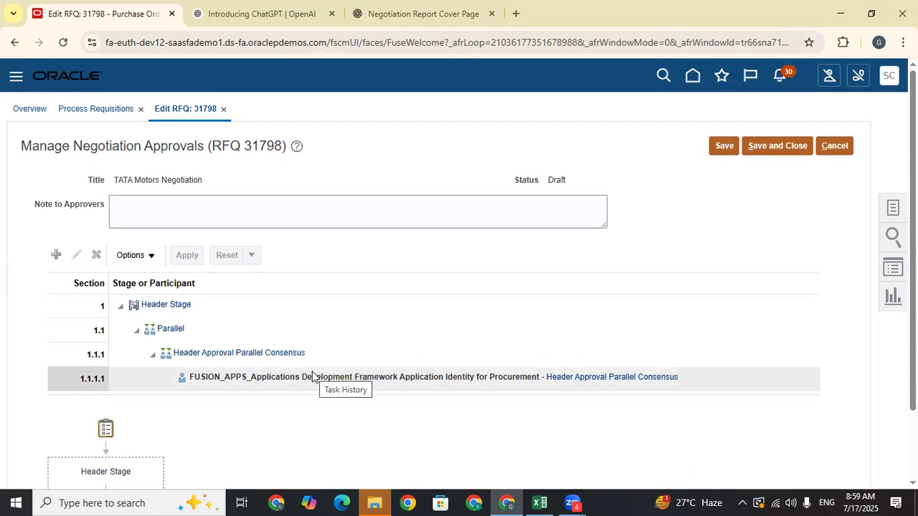
pyautogui.scroll(-1, 473, 368)
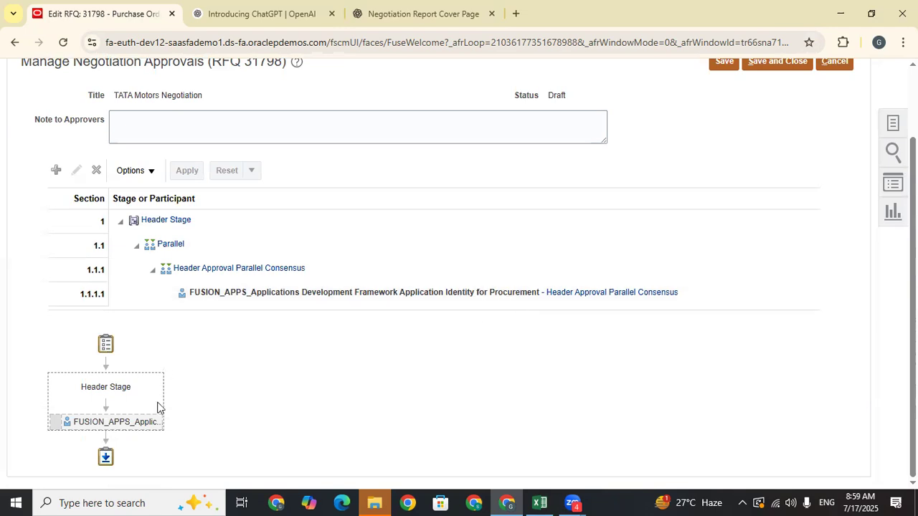
pyautogui.doubleClick(560, 94)
pyautogui.rightClick(572, 115)
pyautogui.click(560, 93)
pyautogui.doubleClick(559, 94)
pyautogui.scroll(2, 629, 129)
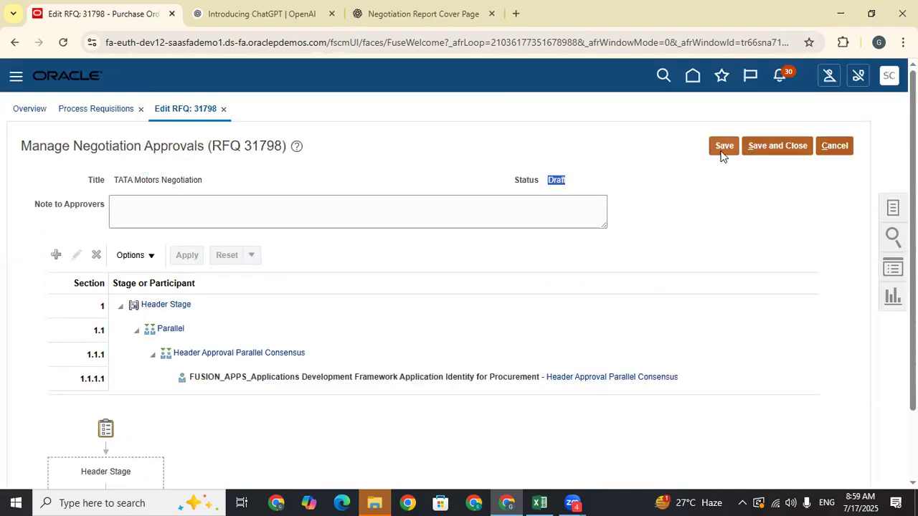
pyautogui.click(776, 148)
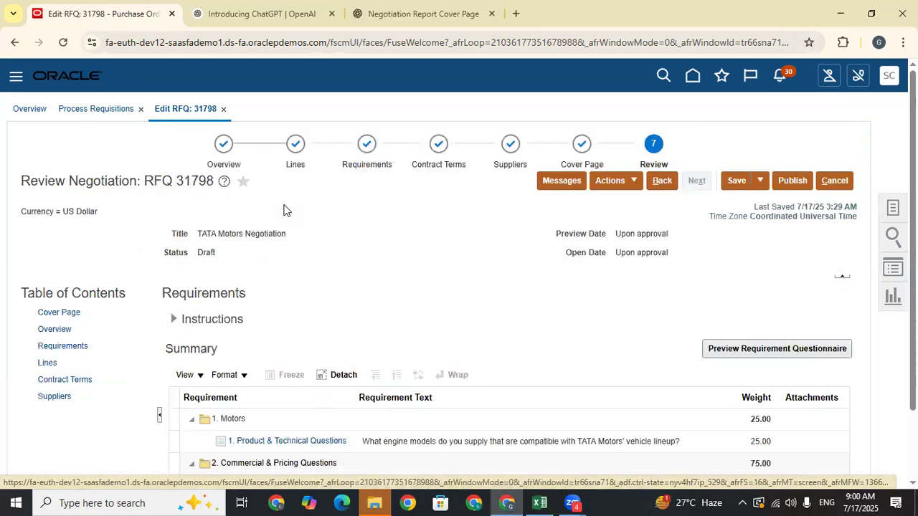
# - Publish RFQ 31798, copy negotiation number 31798, and go to the next empty row in Excel
pyautogui.click(792, 182)
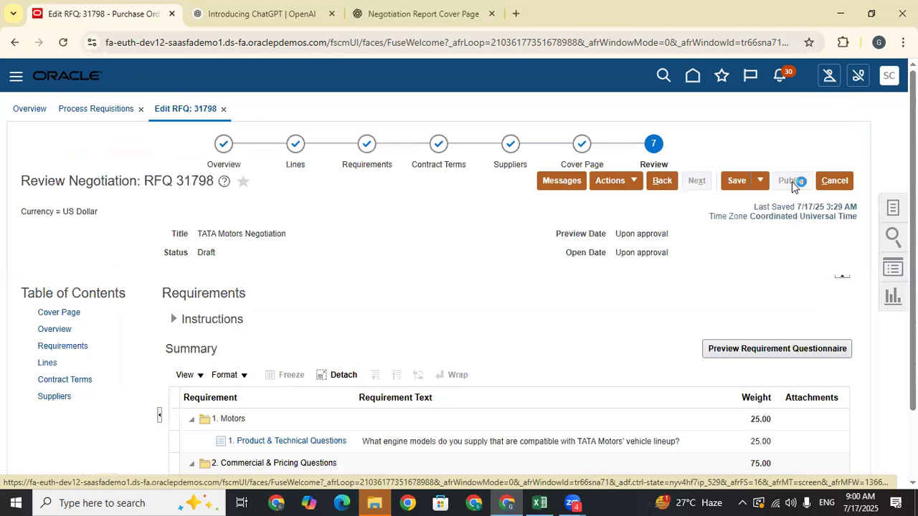
pyautogui.doubleClick(425, 162)
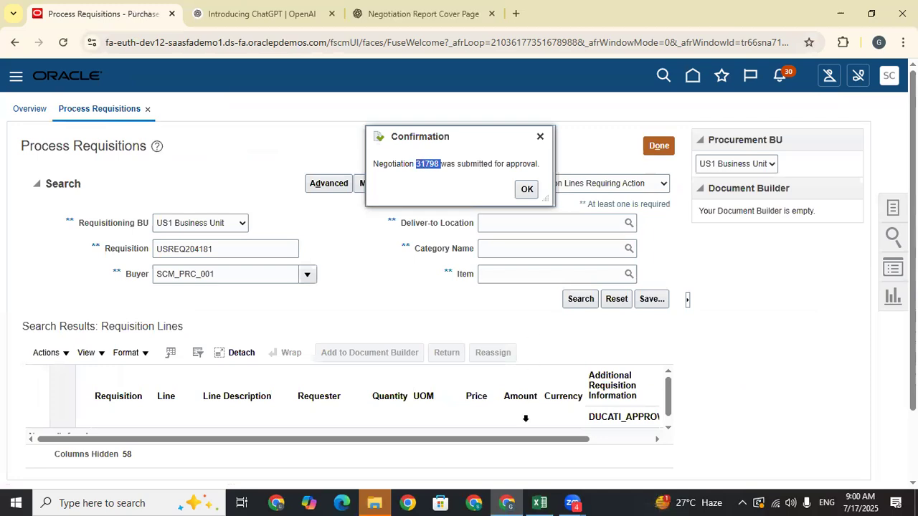
pyautogui.click(540, 502)
pyautogui.click(451, 248)
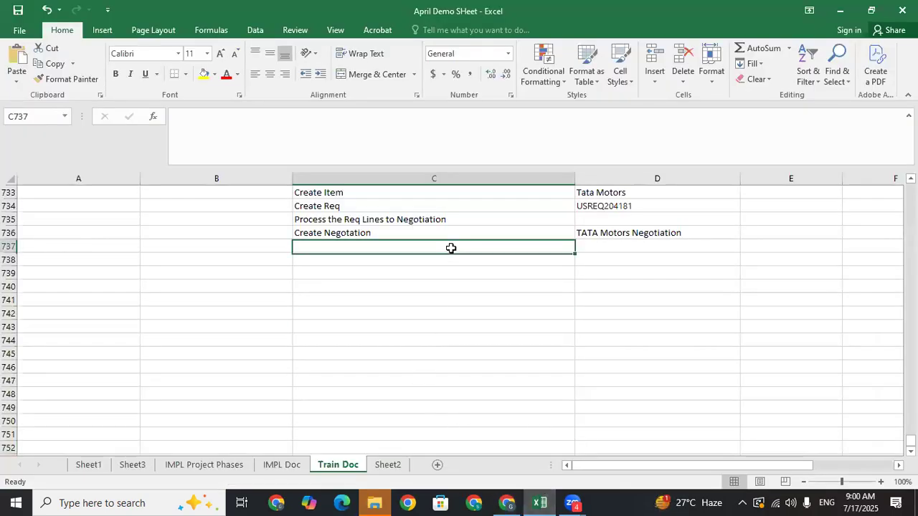
# - Log 31798 in D737 and 'Publish the Negotoation' in C737 of Train Doc
pyautogui.click(616, 242)
pyautogui.hotkey('ctrl', 'v')
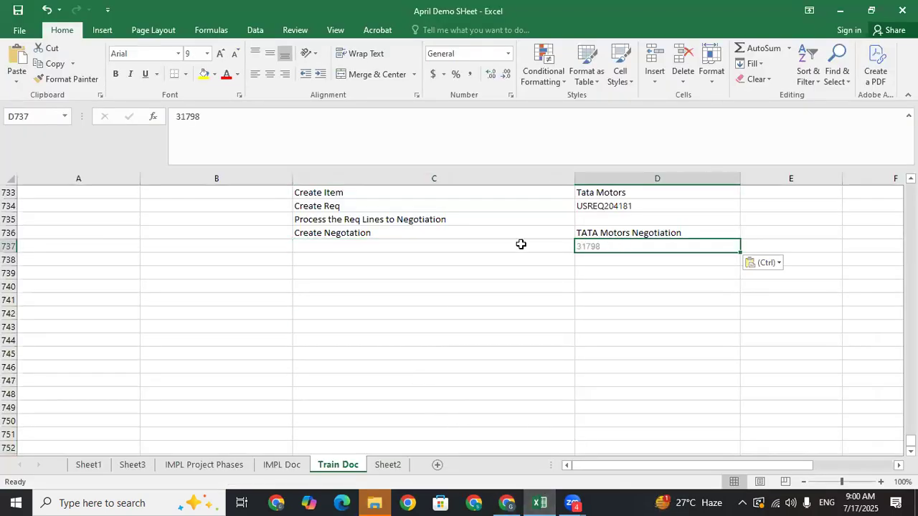
pyautogui.click(477, 246)
pyautogui.write('Copy the')
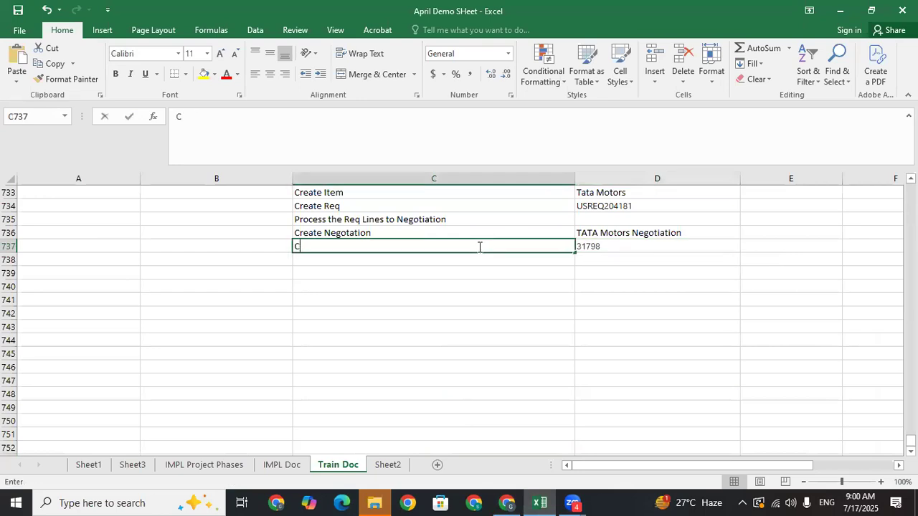
pyautogui.press('BackSpace')
pyautogui.press('BackSpace')
pyautogui.press('BackSpace')
pyautogui.press('BackSpace')
pyautogui.press('BackSpace')
pyautogui.press('BackSpace')
pyautogui.press('BackSpace')
pyautogui.press('BackSpace')
pyautogui.press('BackSpace')
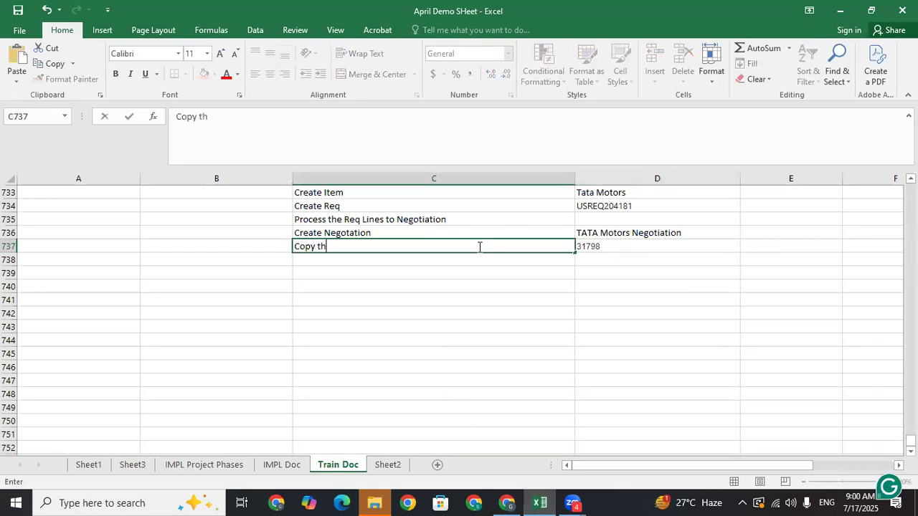
pyautogui.write('Publ')
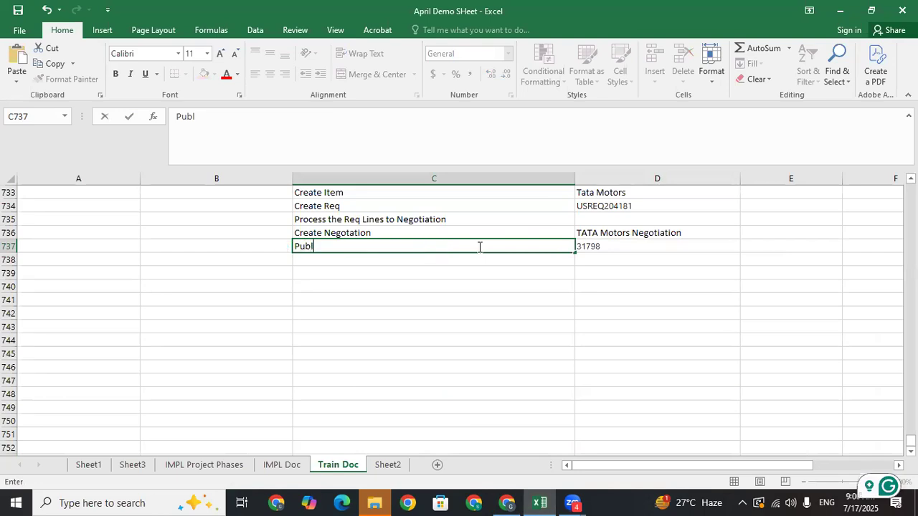
pyautogui.write('ish the N')
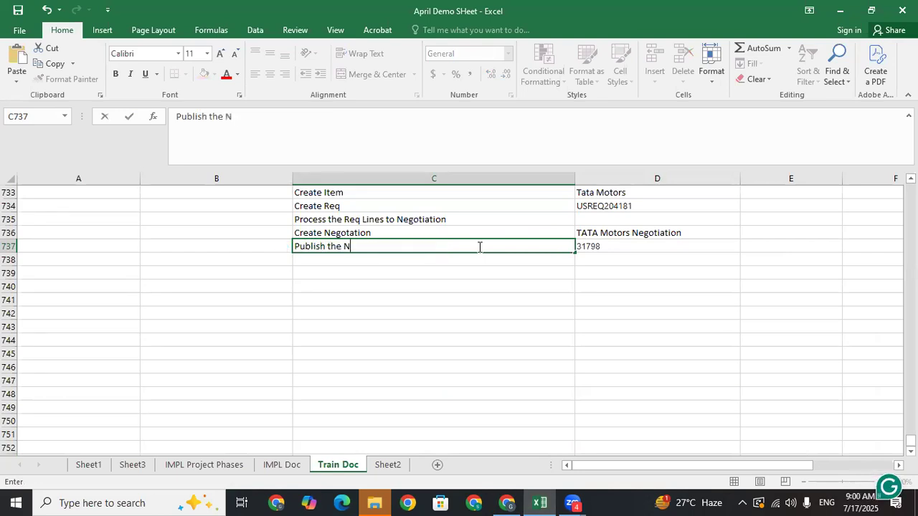
pyautogui.write('egotoation')
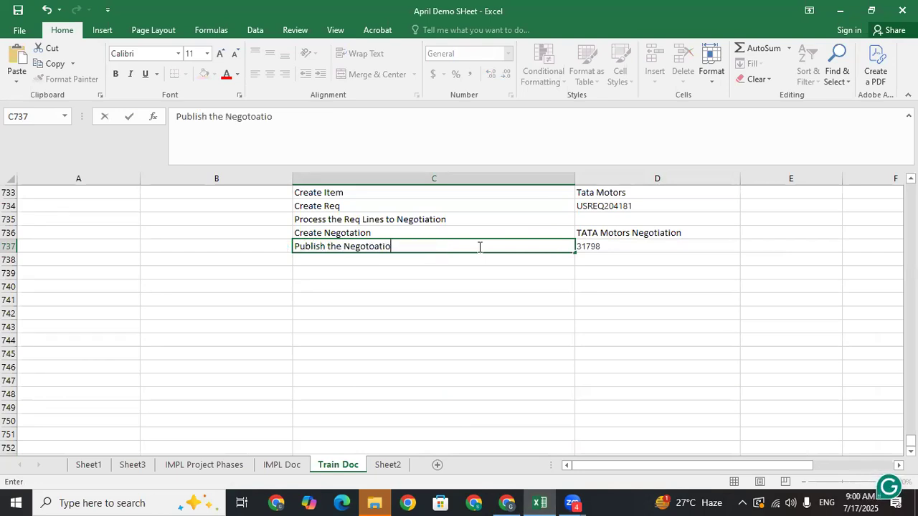
pyautogui.click(387, 263)
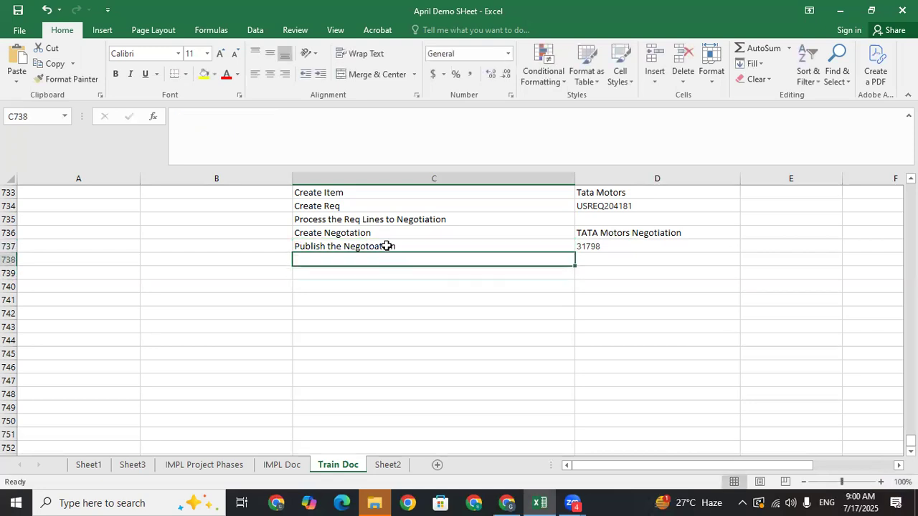
# - Compare the new entry with earlier logged steps, then return to the Oracle browser window
pyautogui.click(388, 246)
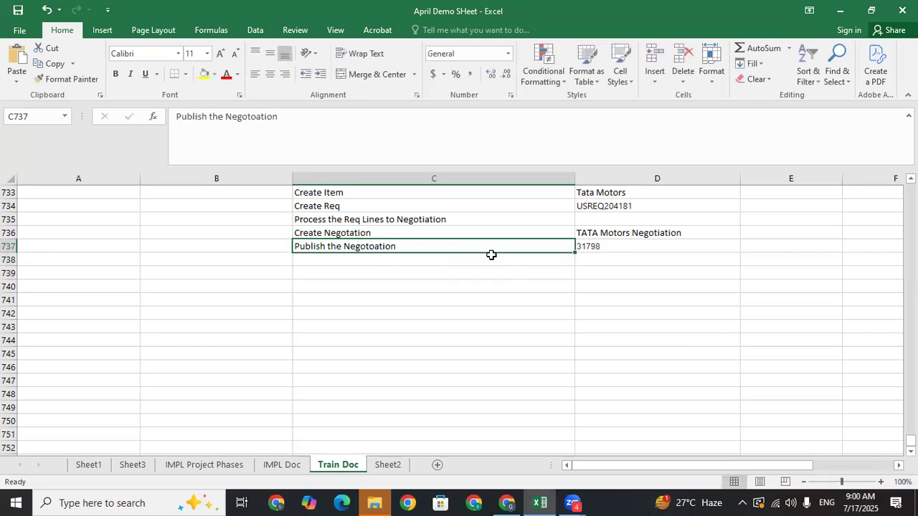
pyautogui.click(357, 221)
pyautogui.click(350, 249)
pyautogui.click(355, 262)
pyautogui.click(356, 246)
pyautogui.click(507, 503)
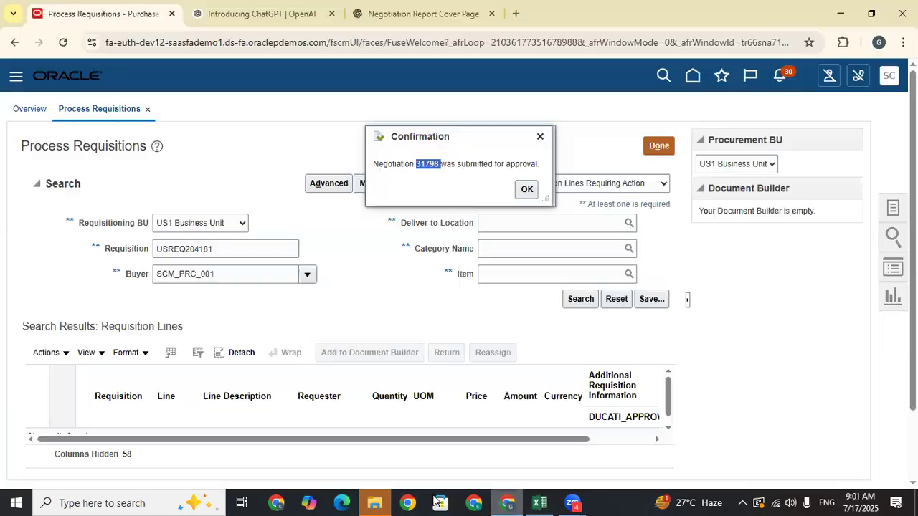
# - Dismiss the confirmation and open Manage Supplier Negotiation Approvals from Approval Management setup, showing all tasks
pyautogui.click(524, 188)
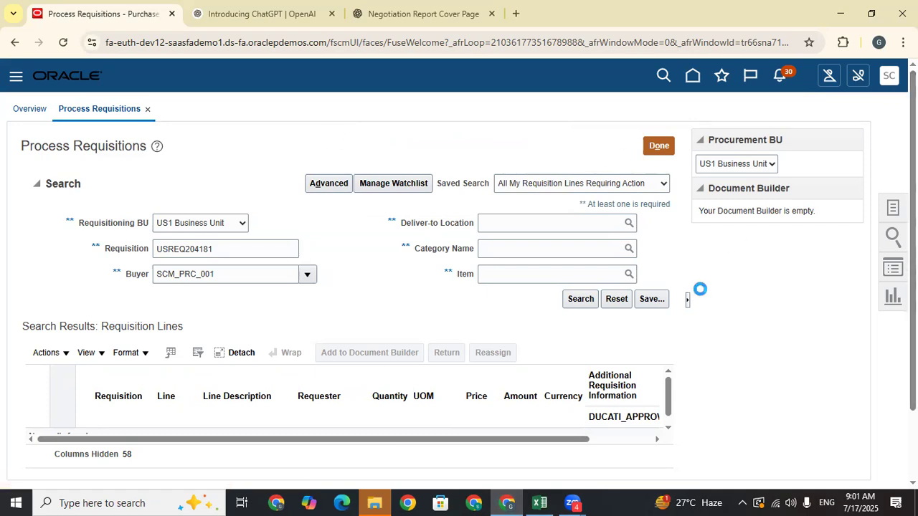
pyautogui.click(651, 281)
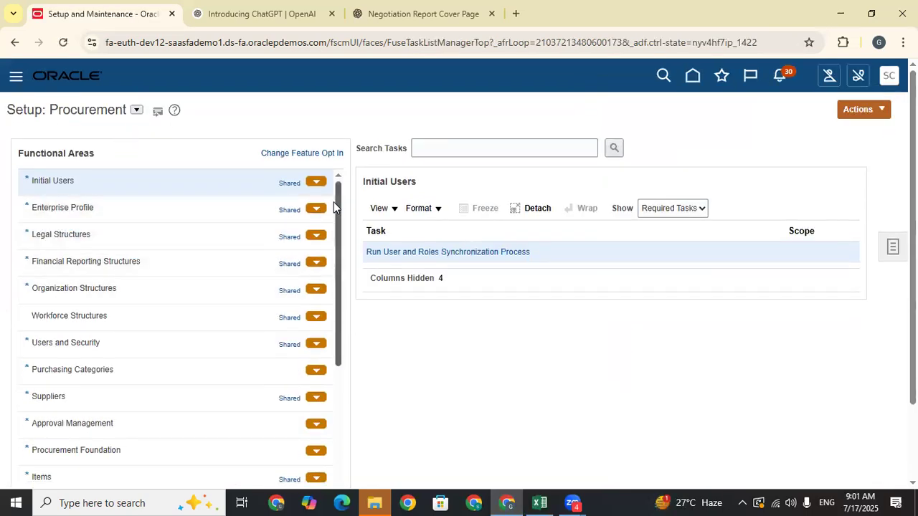
pyautogui.scroll(-1, 166, 338)
pyautogui.click(102, 391)
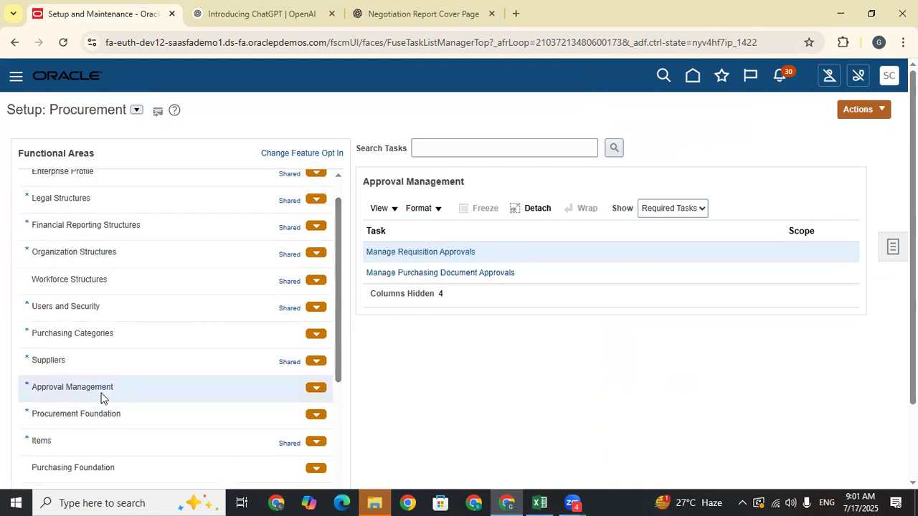
pyautogui.click(657, 208)
pyautogui.click(658, 224)
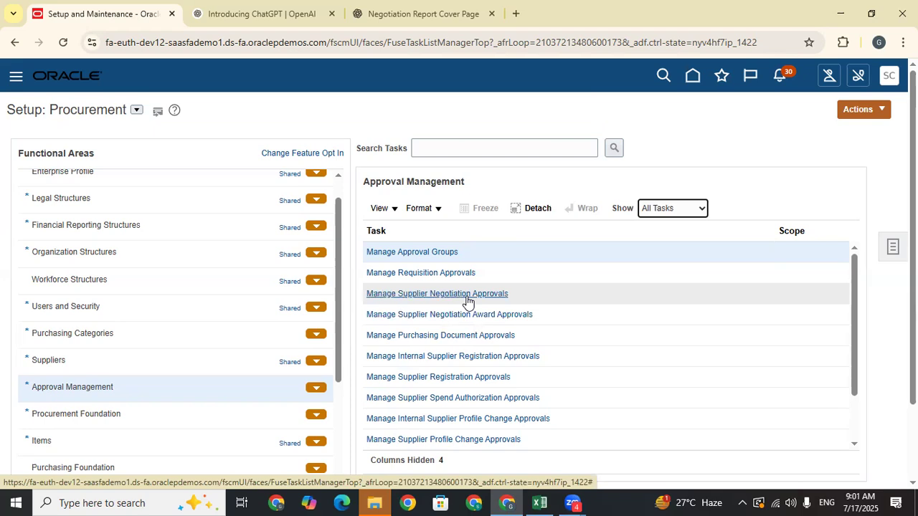
pyautogui.click(466, 295)
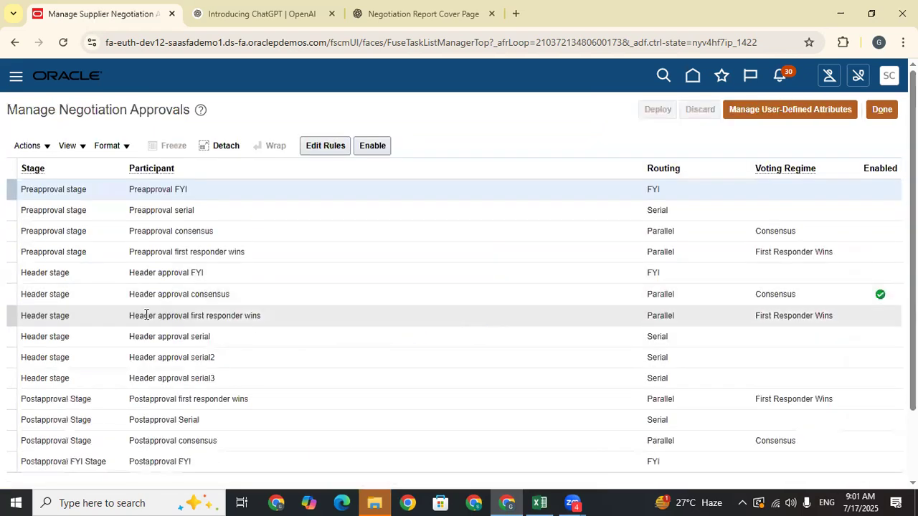
# - Open the Header approval consensus rules and review the Auto approve 1 and Auto approve 2 rules
pyautogui.click(243, 297)
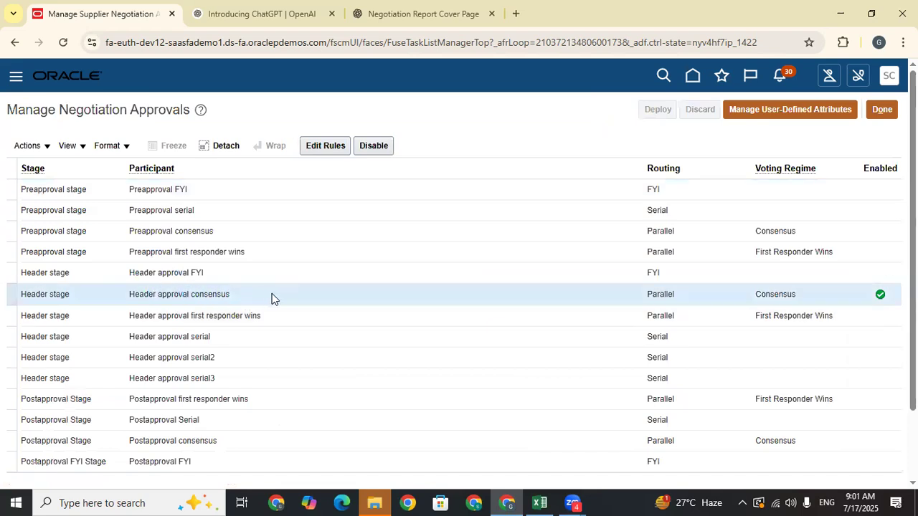
pyautogui.click(321, 146)
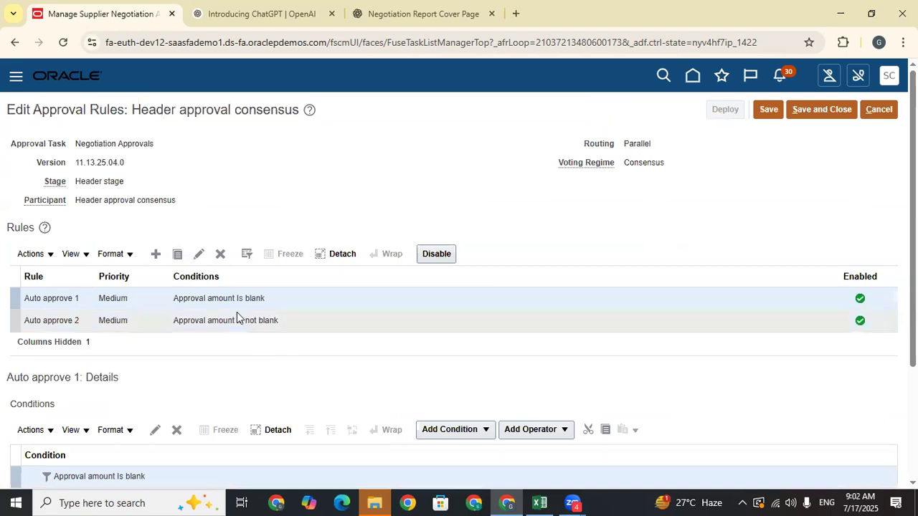
pyautogui.scroll(-2, 284, 318)
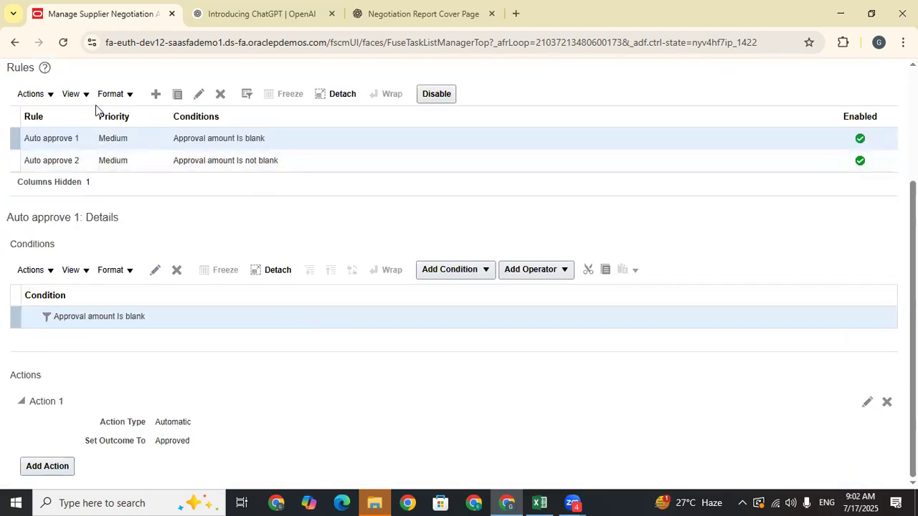
pyautogui.moveTo(94, 119); pyautogui.dragTo(187, 130)
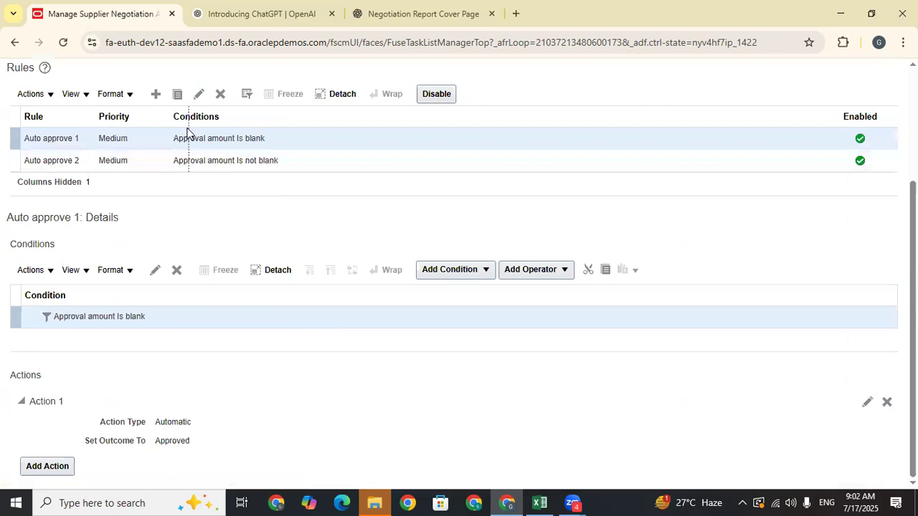
pyautogui.click(327, 162)
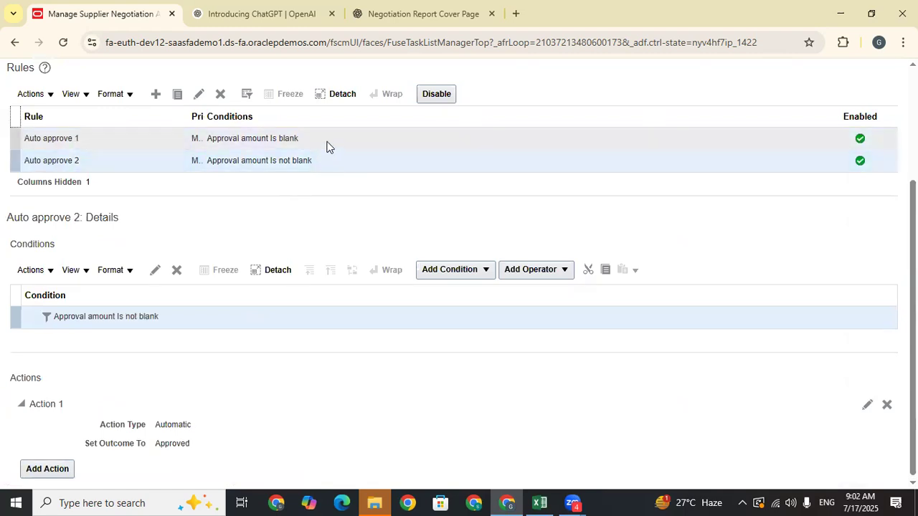
pyautogui.click(326, 139)
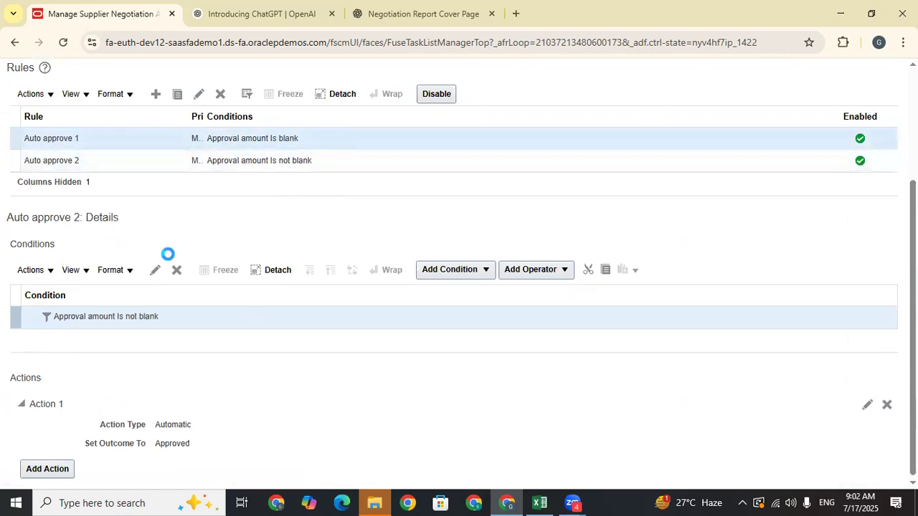
pyautogui.scroll(1, 308, 409)
pyautogui.scroll(-1, 447, 252)
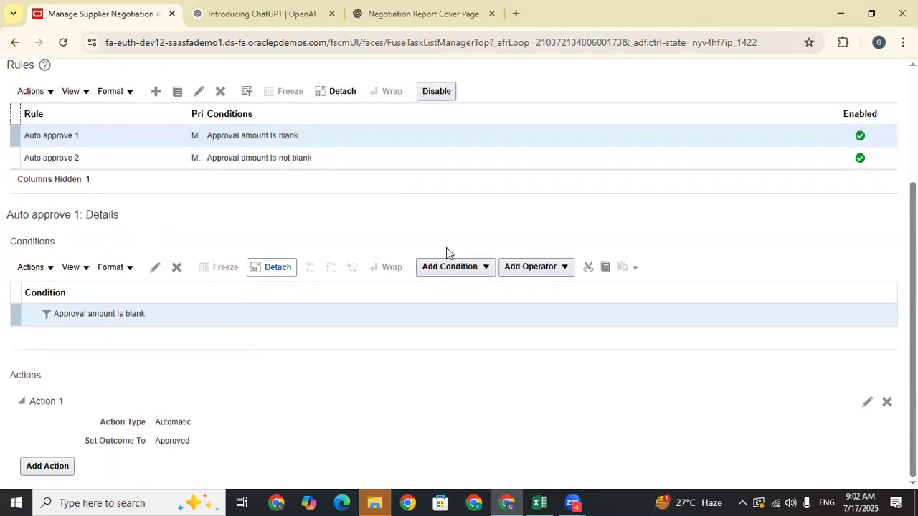
pyautogui.scroll(3, 307, 232)
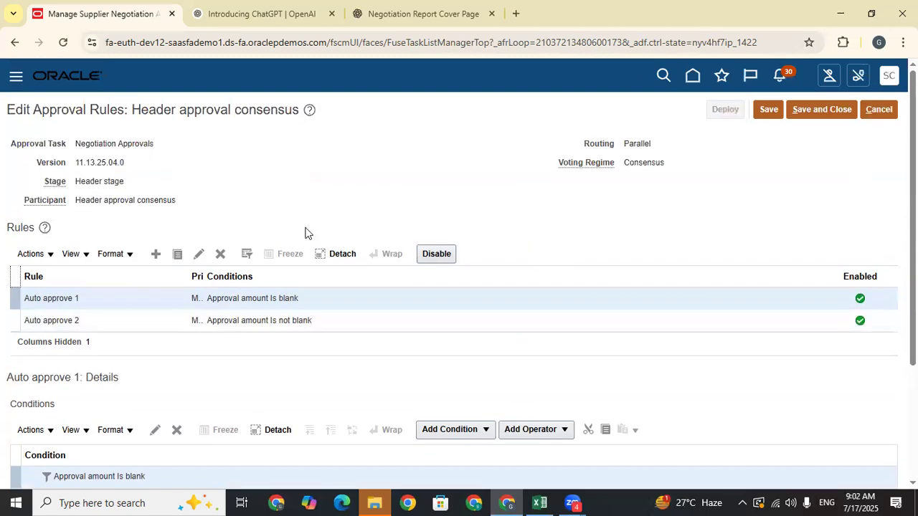
# - Save the rules, close the editor, and return to the Approval Management task list
pyautogui.click(767, 112)
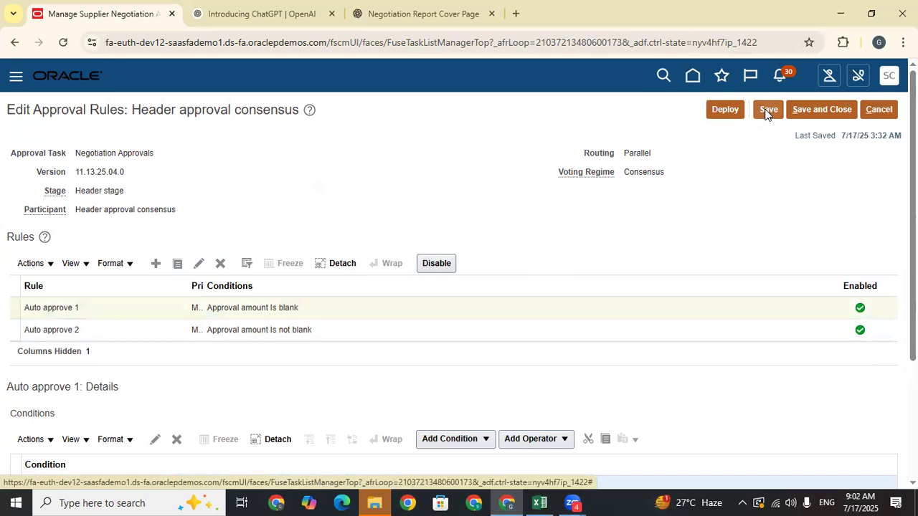
pyautogui.click(819, 113)
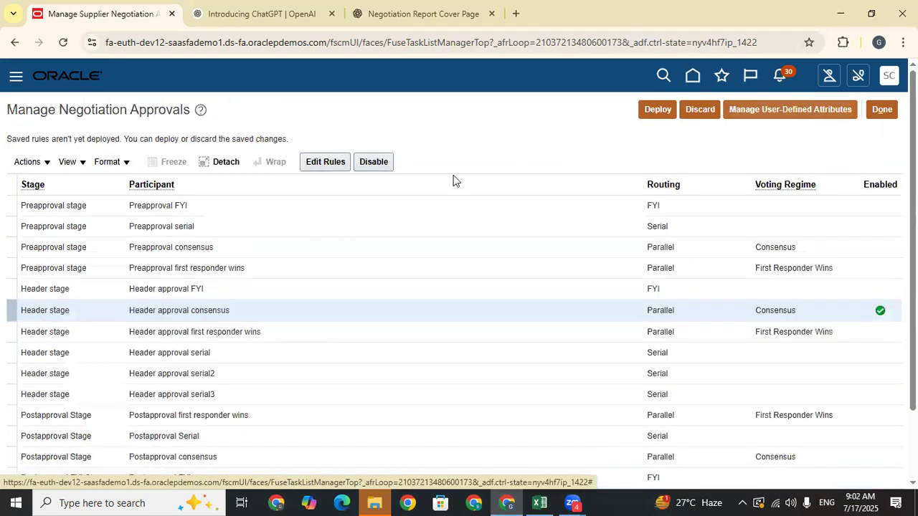
pyautogui.click(881, 110)
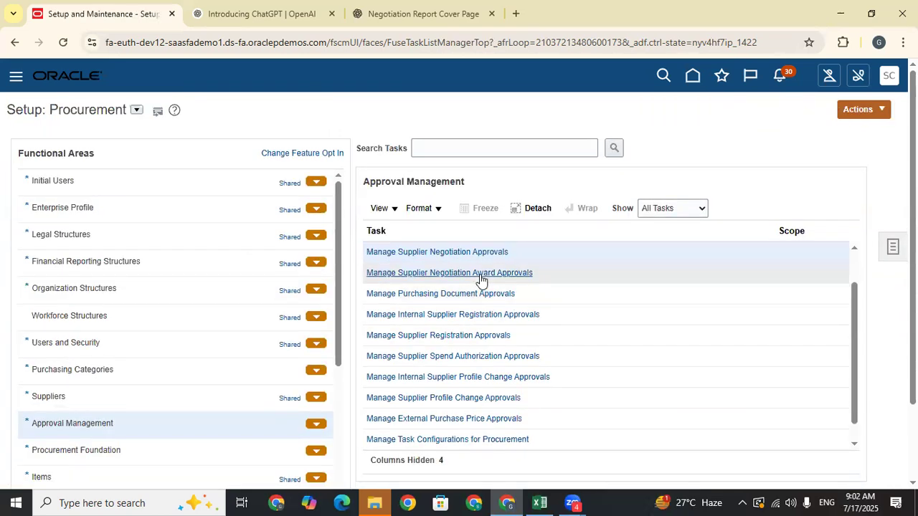
# - Open the Award header approval consensus rules and expand the Award Approval Needed rule
pyautogui.click(478, 274)
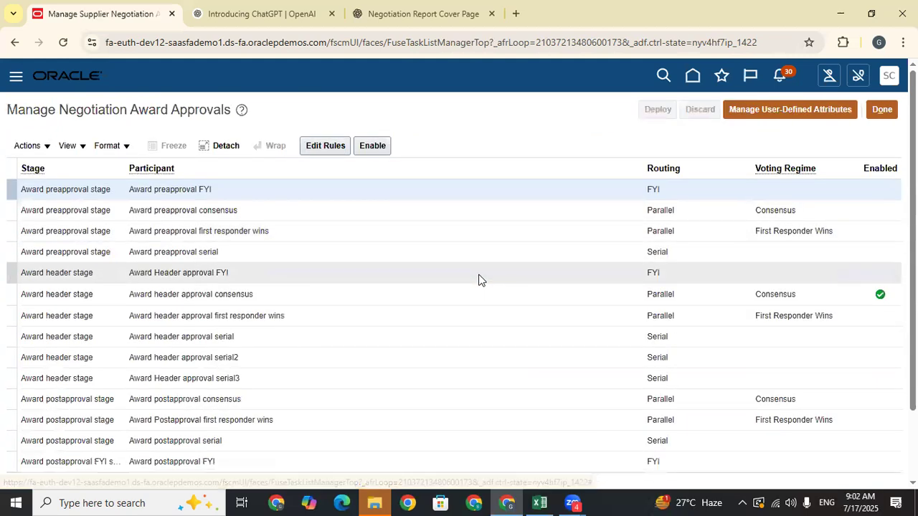
pyautogui.click(454, 301)
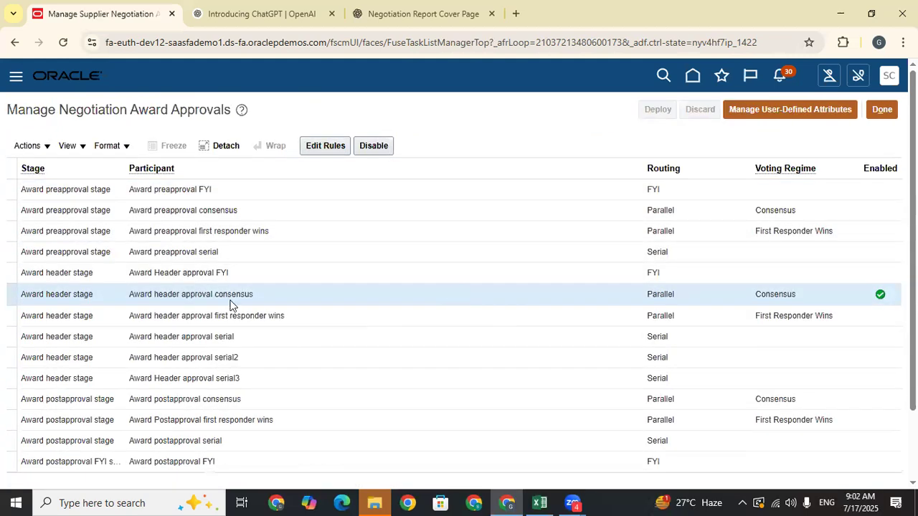
pyautogui.click(314, 149)
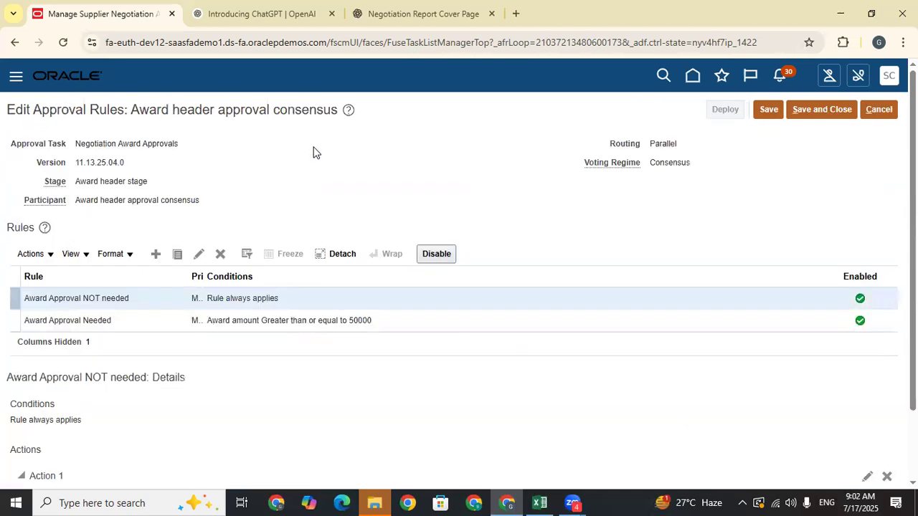
pyautogui.scroll(-2, 345, 362)
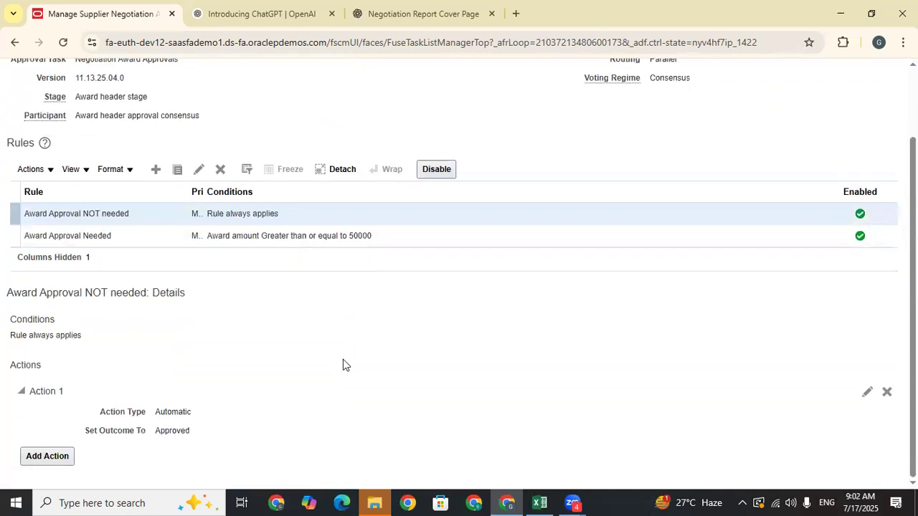
pyautogui.click(392, 233)
pyautogui.scroll(-3, 258, 415)
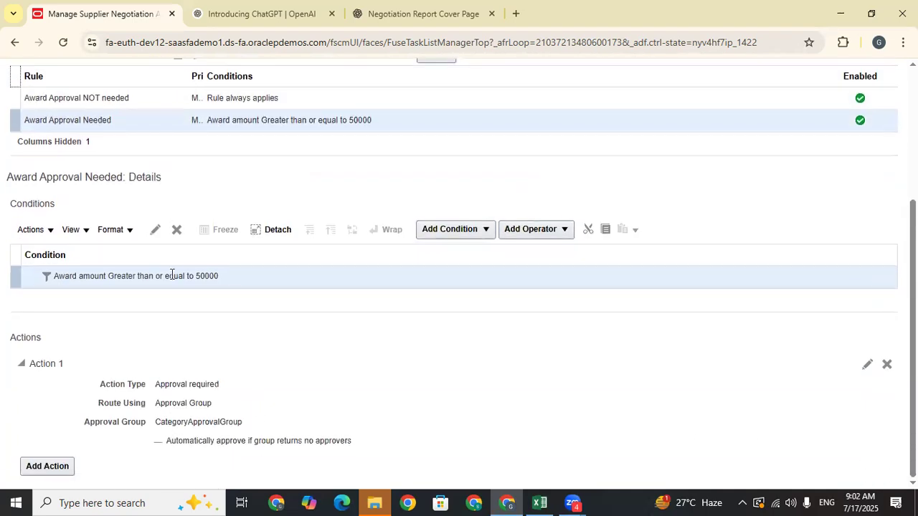
# - Remove the award amount condition from the Award Approval Needed rule
pyautogui.click(155, 230)
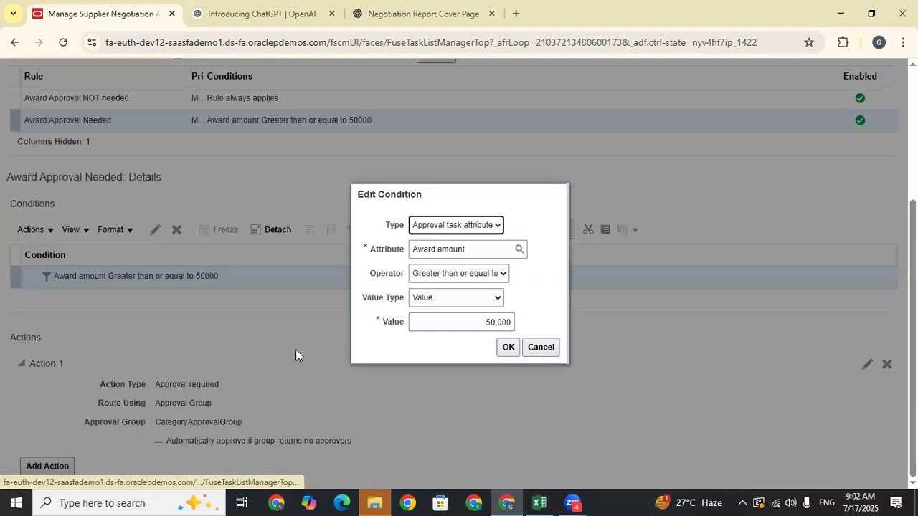
pyautogui.click(466, 225)
pyautogui.click(463, 244)
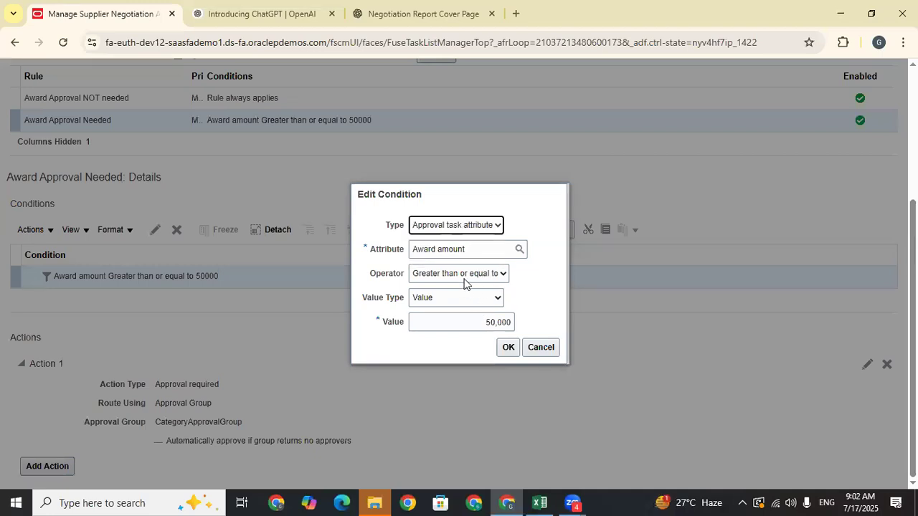
pyautogui.click(483, 250)
pyautogui.moveTo(470, 249); pyautogui.dragTo(374, 256)
pyautogui.press('BackSpace')
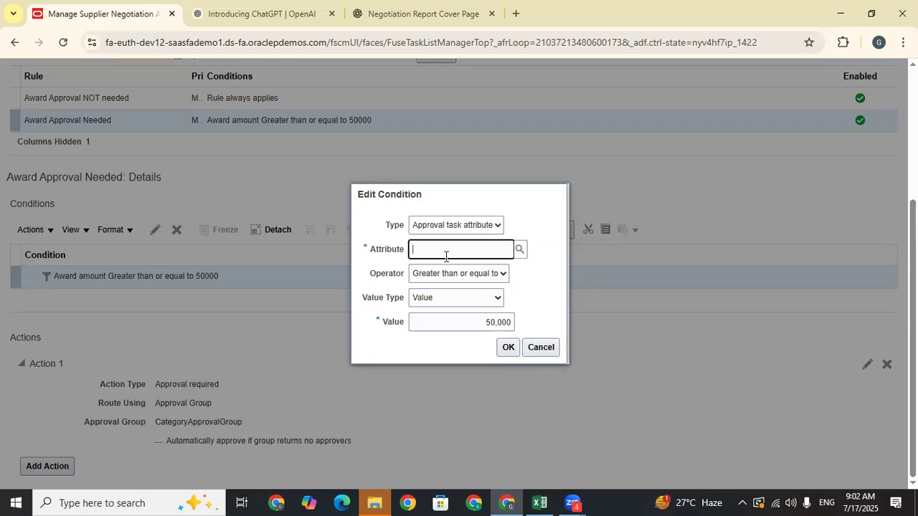
pyautogui.click(544, 348)
pyautogui.click(176, 230)
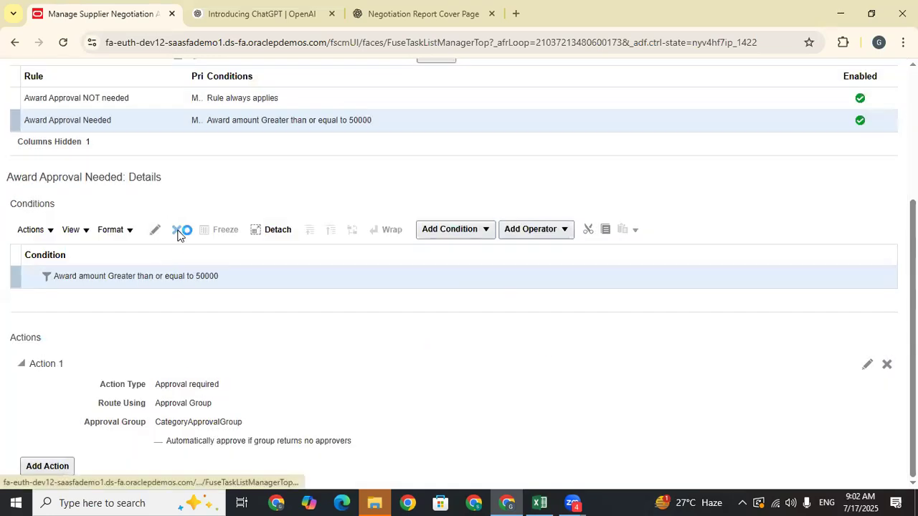
# - Delete the Award Approval Needed rule, save and deploy the change, then return home
pyautogui.scroll(5, 215, 237)
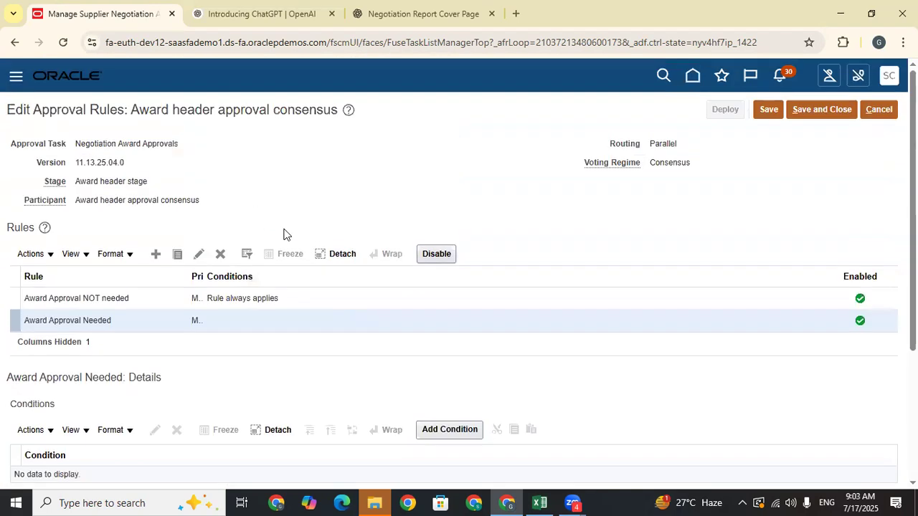
pyautogui.click(221, 256)
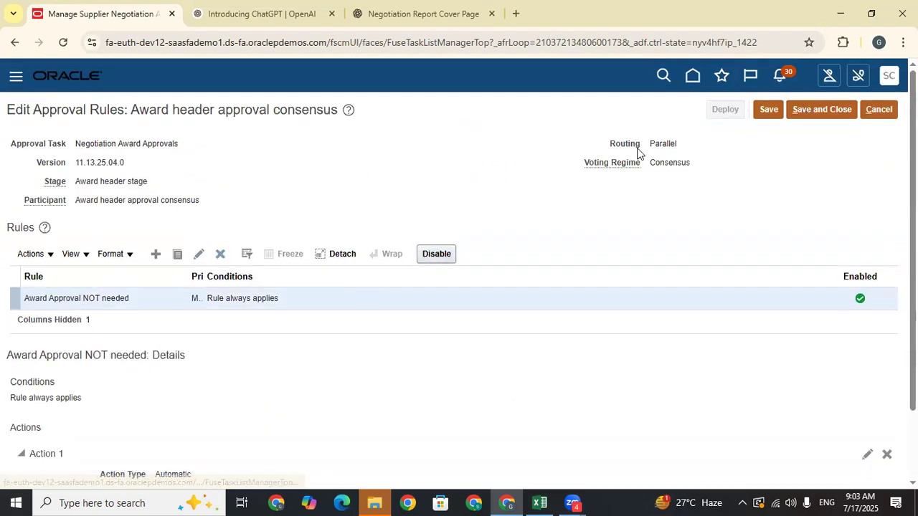
pyautogui.click(771, 112)
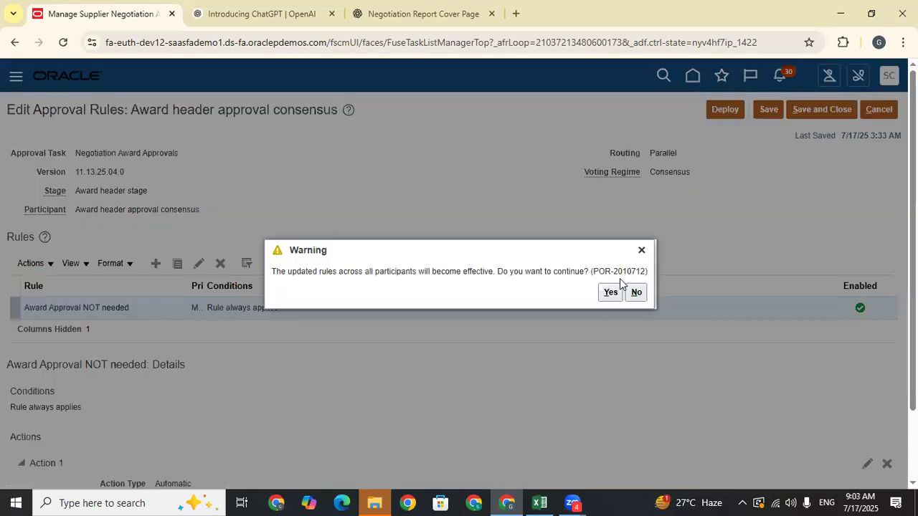
pyautogui.click(611, 292)
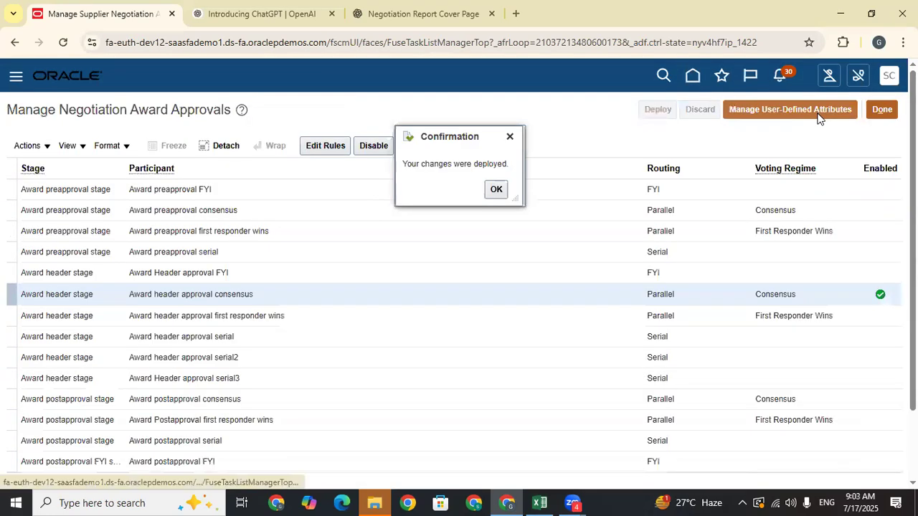
pyautogui.click(818, 114)
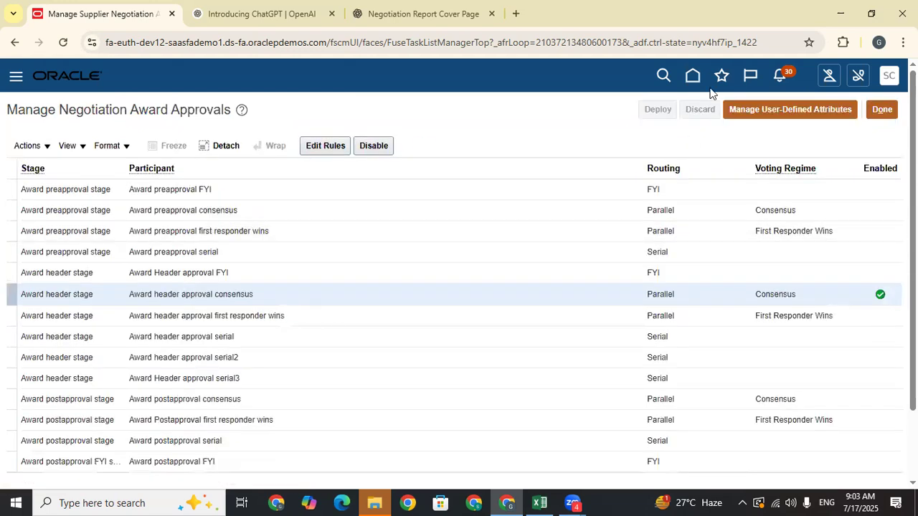
pyautogui.click(888, 111)
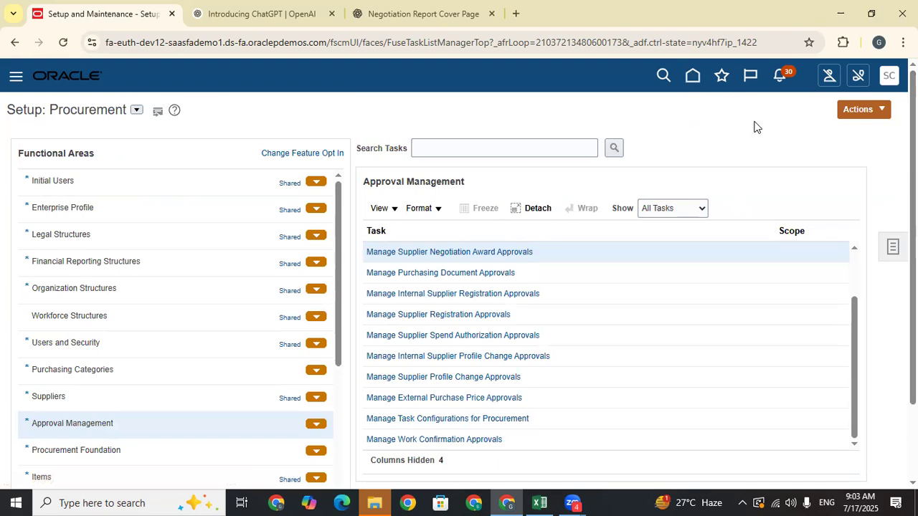
pyautogui.click(693, 76)
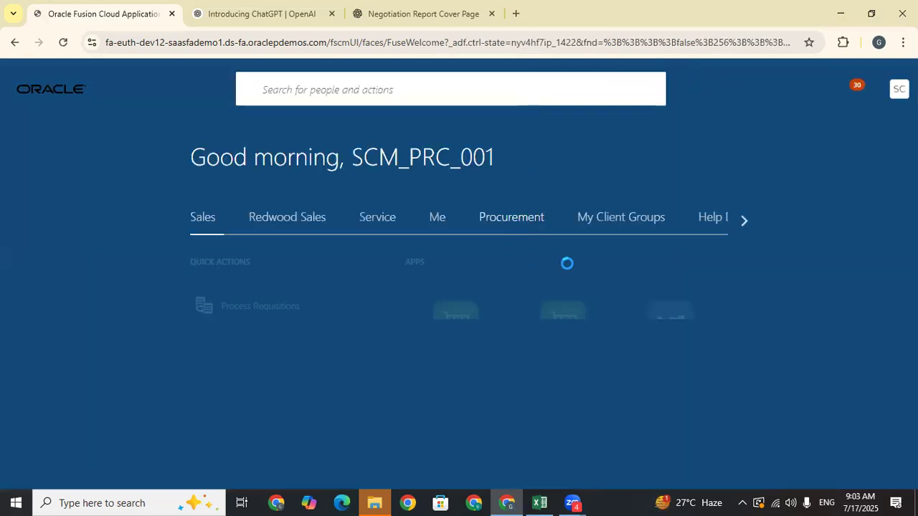
# - Open the Negotiations work area and its Tasks panel, showing RFQ 31798 closing on 7/18/25
pyautogui.scroll(-7, 459, 272)
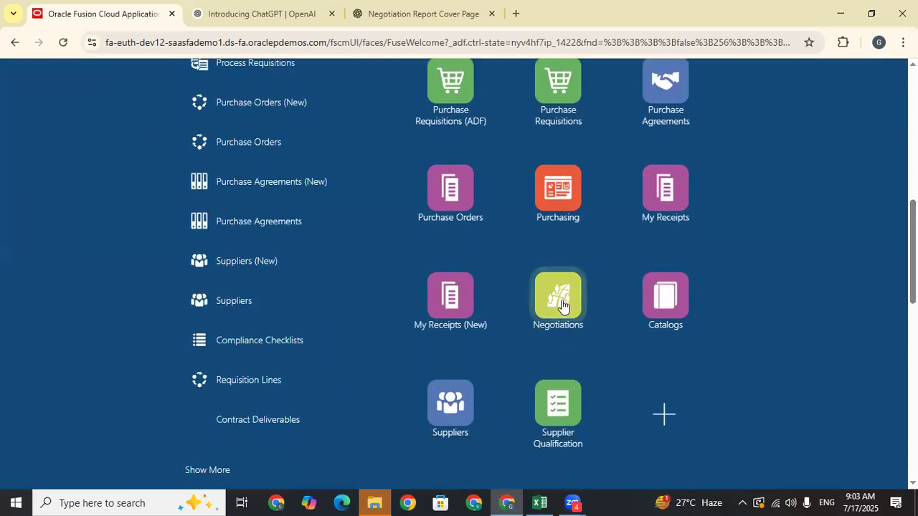
pyautogui.click(562, 306)
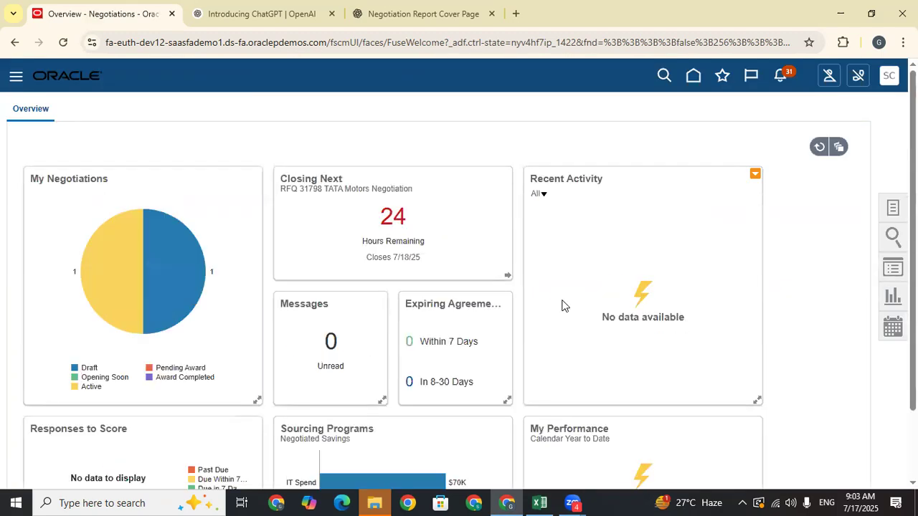
pyautogui.moveTo(165, 267)
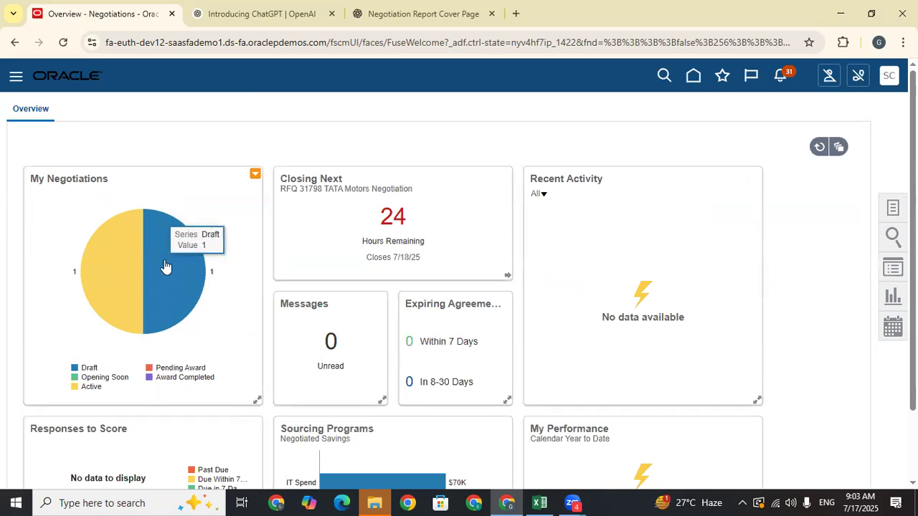
pyautogui.moveTo(131, 267)
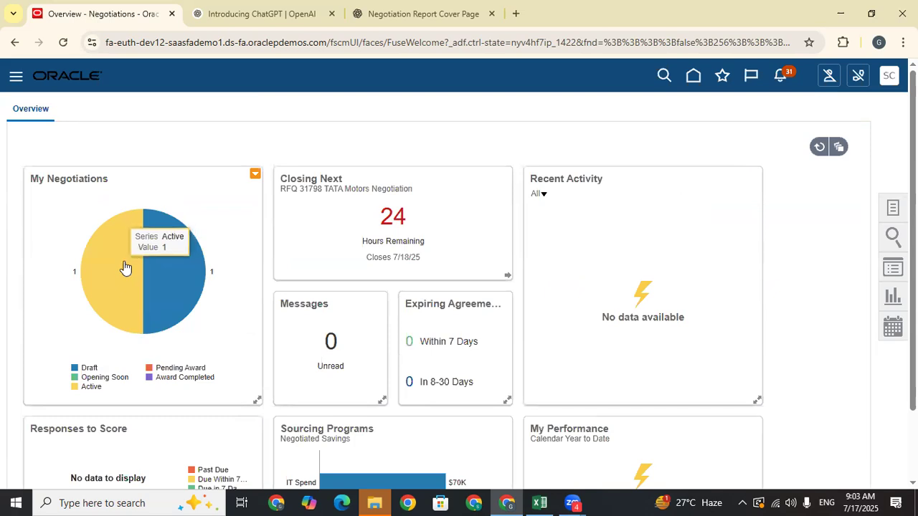
pyautogui.click(892, 213)
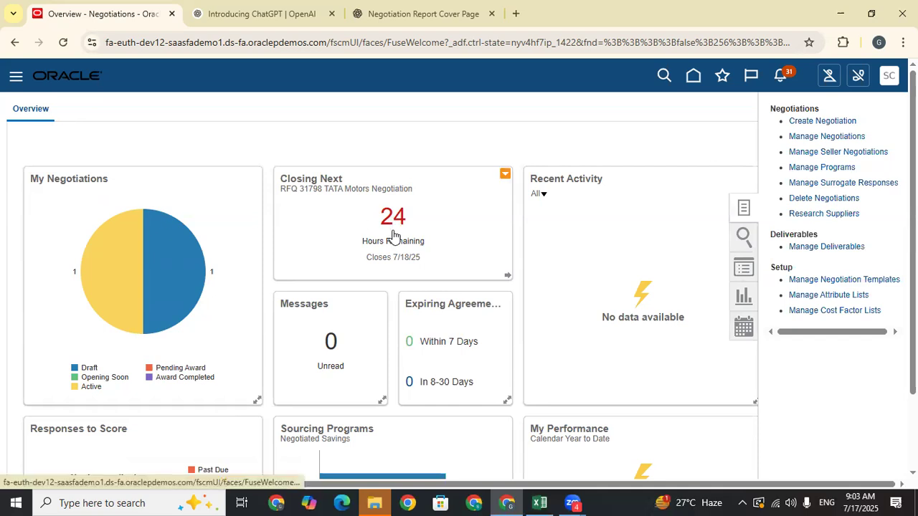
pyautogui.moveTo(425, 262); pyautogui.dragTo(406, 253)
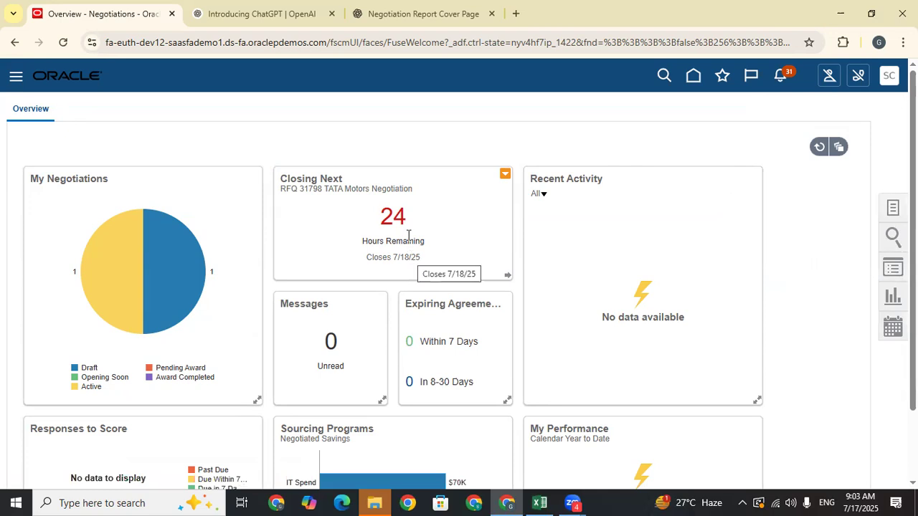
pyautogui.moveTo(389, 219)
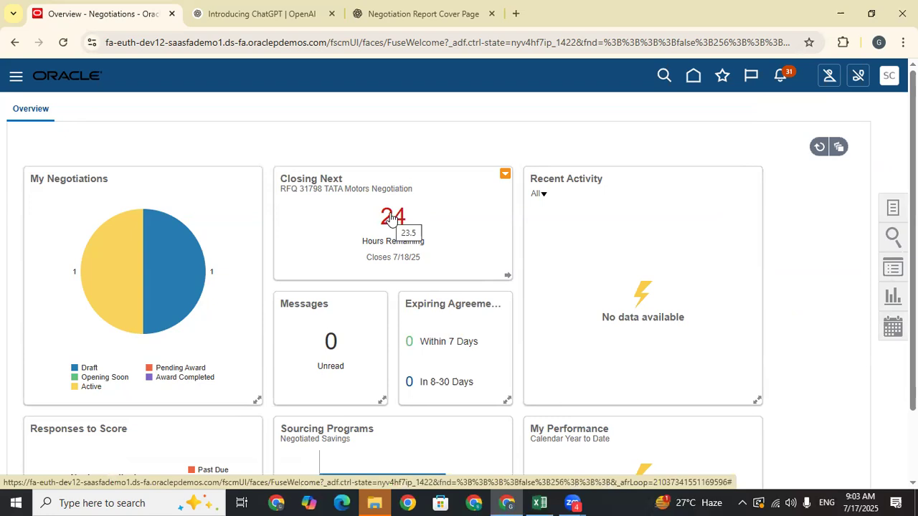
pyautogui.click(893, 209)
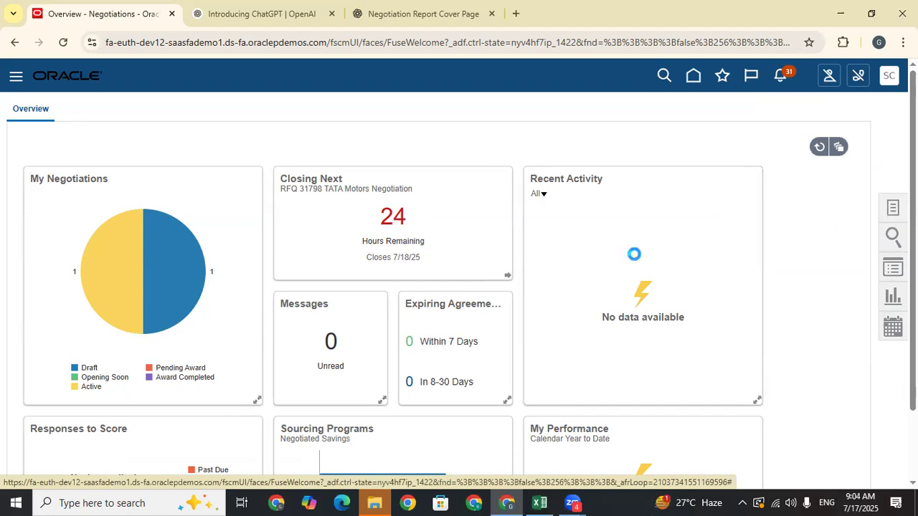
pyautogui.click(830, 136)
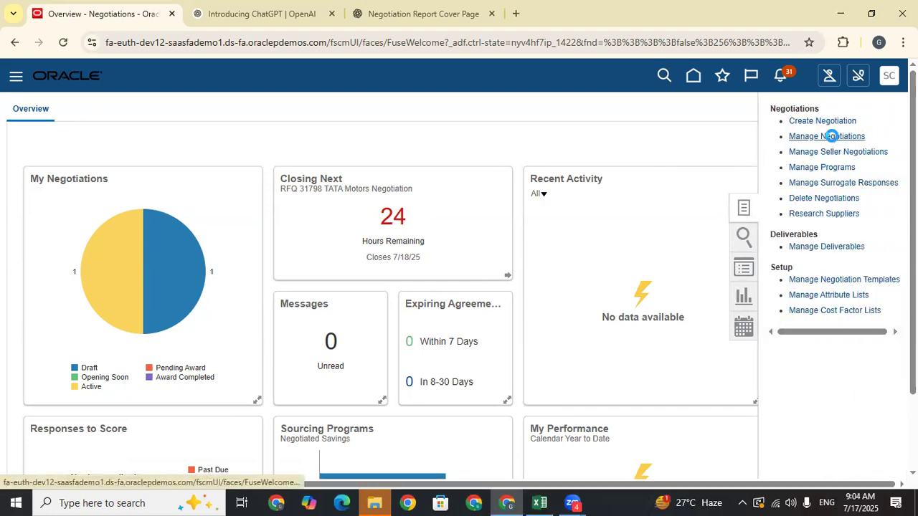
# - Search negotiations for number 31798 in US1 Business Unit with the Owner filter cleared
pyautogui.click(540, 502)
pyautogui.click(588, 246)
pyautogui.hotkey('ctrl', 'c')
pyautogui.click(507, 502)
pyautogui.click(229, 231)
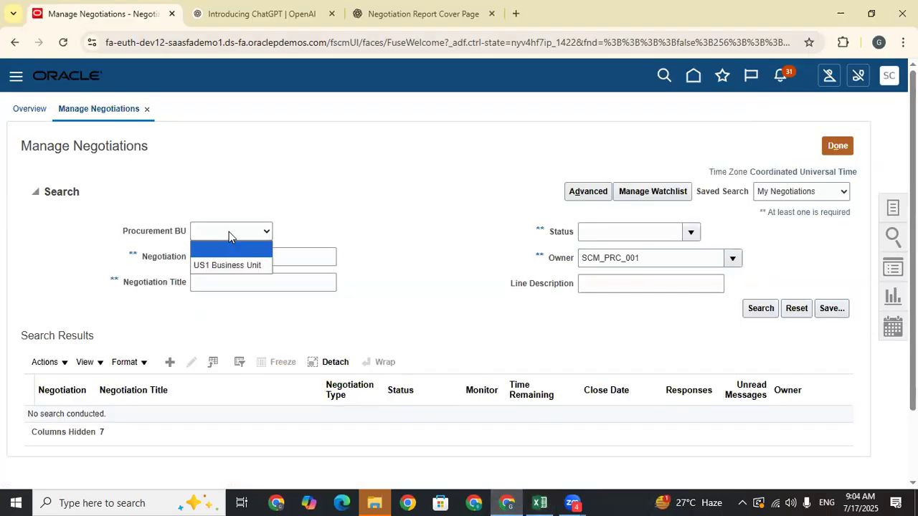
pyautogui.click(225, 265)
pyautogui.click(222, 255)
pyautogui.hotkey('ctrl', 'v')
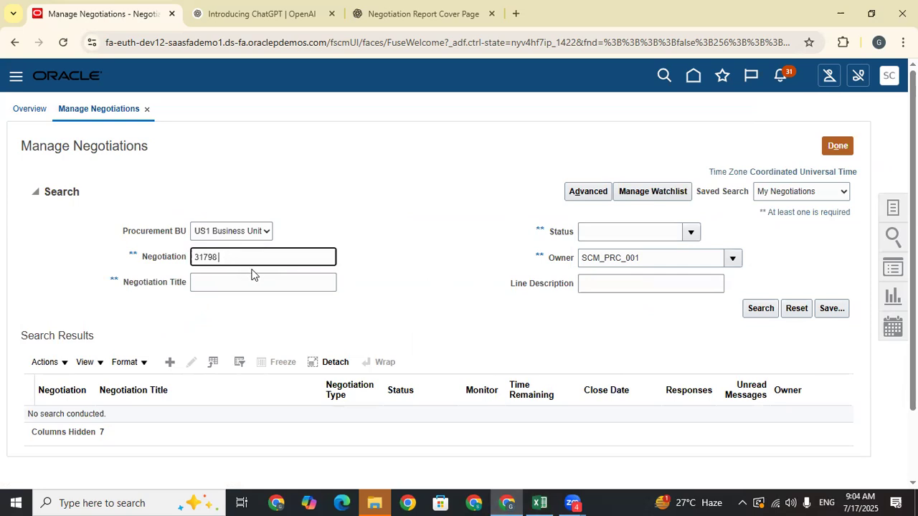
pyautogui.doubleClick(669, 259)
pyautogui.press('BackSpace')
pyautogui.click(759, 309)
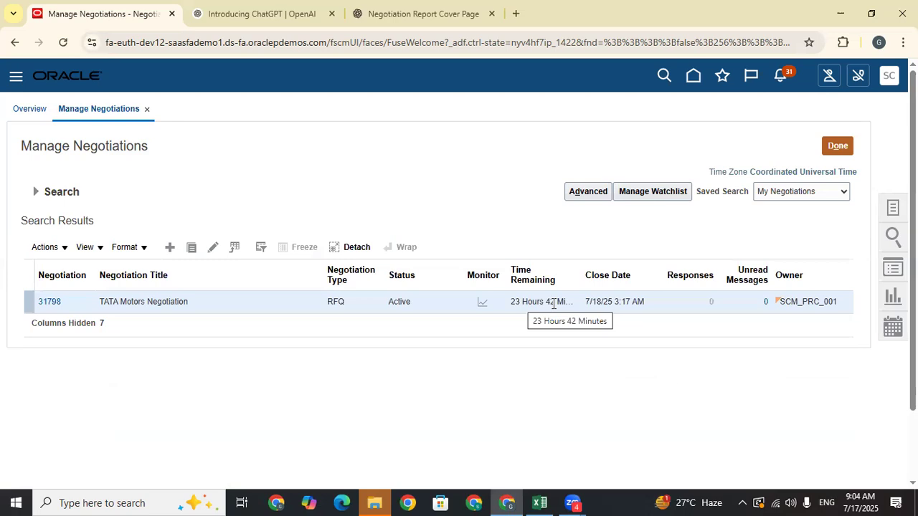
# - Inspect the RFQ 31798 result row: Active with 0 responses
pyautogui.moveTo(579, 266); pyautogui.dragTo(600, 267)
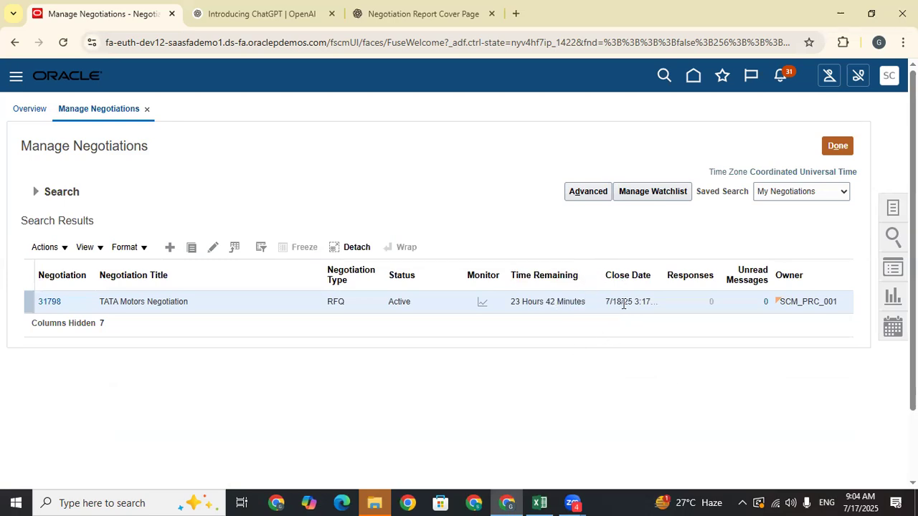
pyautogui.click(711, 299)
pyautogui.moveTo(708, 308); pyautogui.dragTo(713, 300)
pyautogui.click(387, 366)
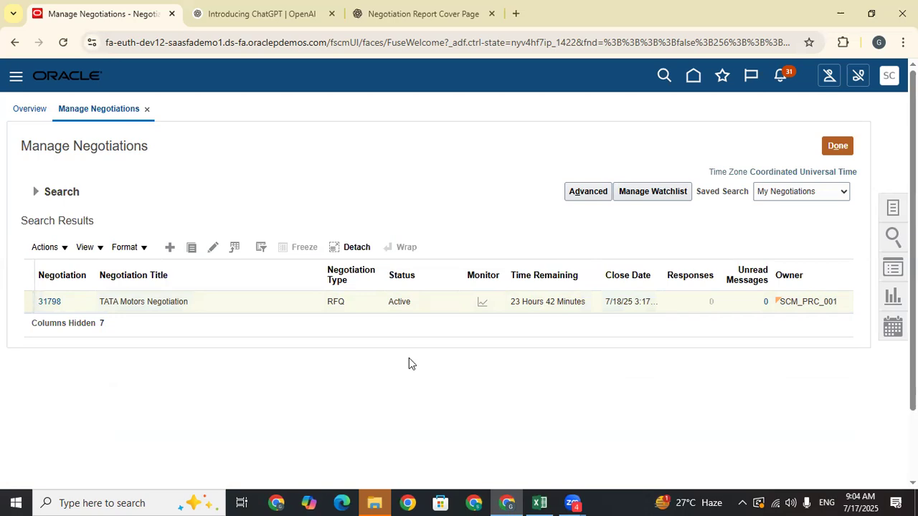
pyautogui.click(712, 304)
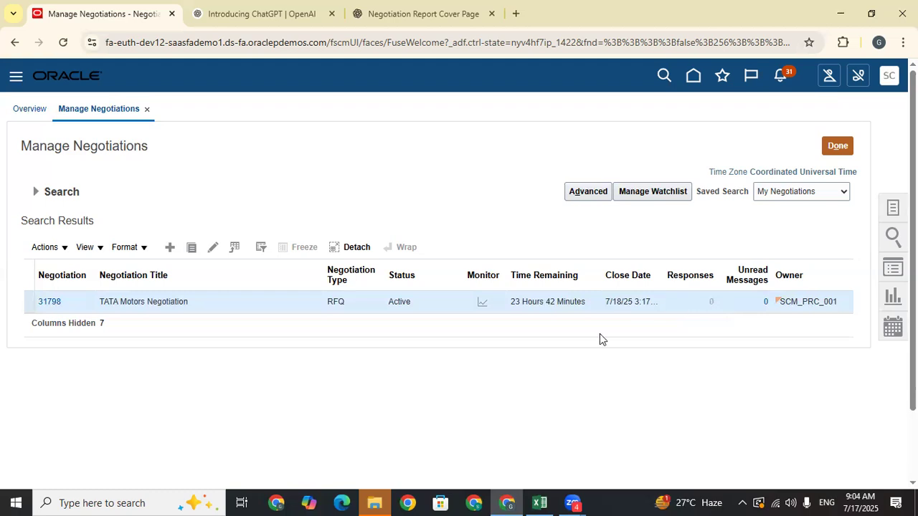
# - Check cell C738 in the Excel tracking sheet, then close Manage Negotiations back to the overview
pyautogui.click(543, 501)
pyautogui.click(449, 260)
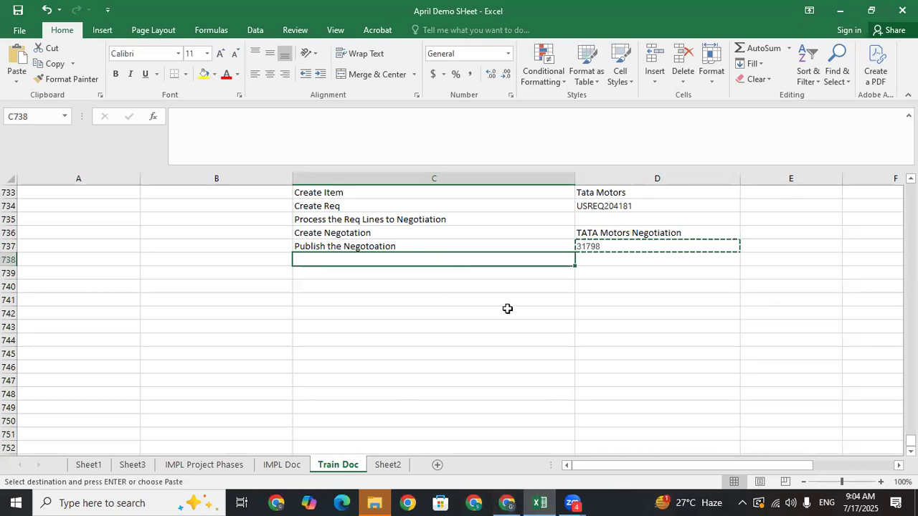
pyautogui.click(507, 502)
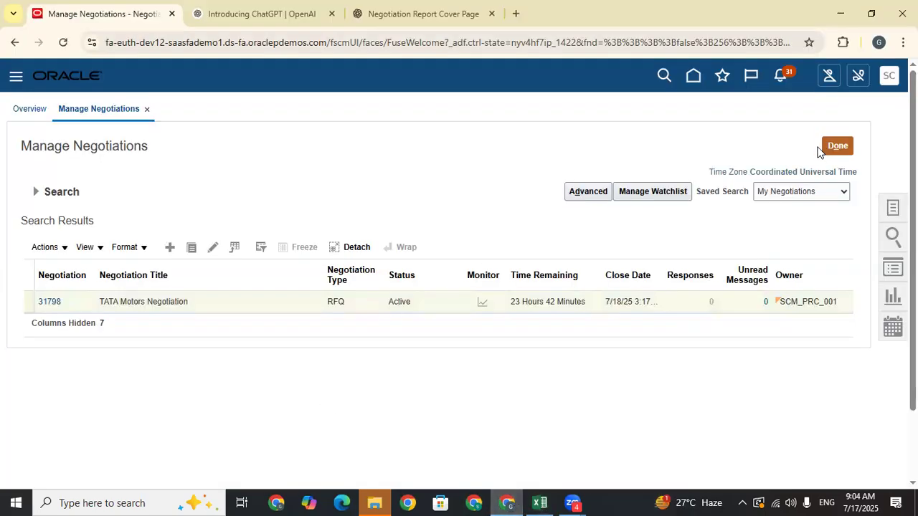
pyautogui.click(838, 148)
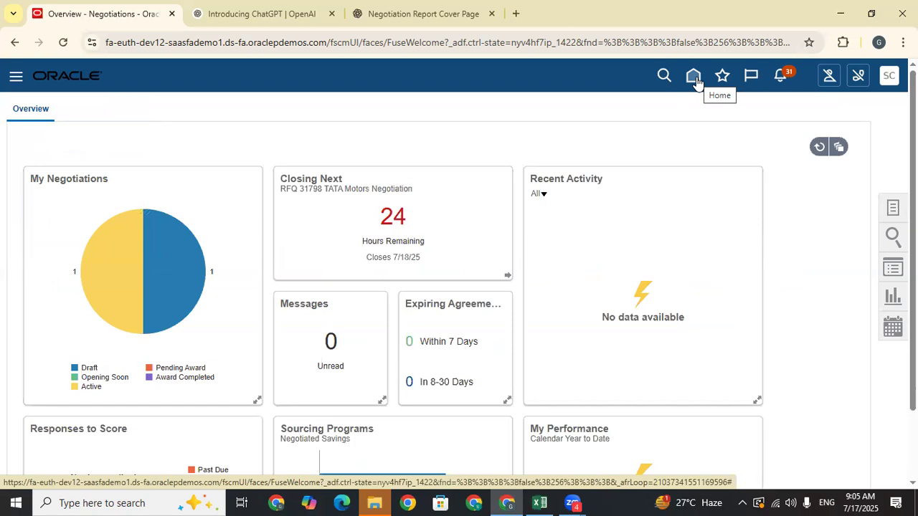
# - From the home page, scroll the module tab strip to the end and open the Tools group
pyautogui.click(694, 80)
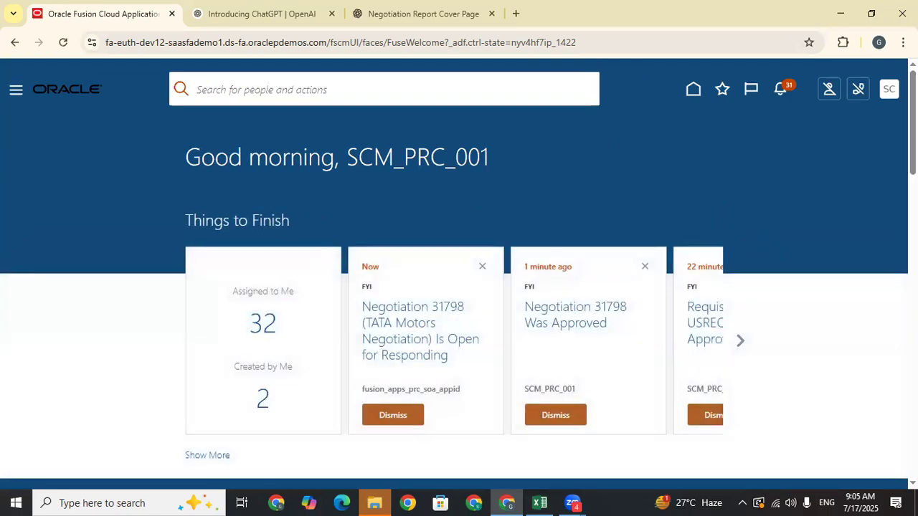
pyautogui.scroll(-2, 772, 246)
pyautogui.scroll(-1, 725, 236)
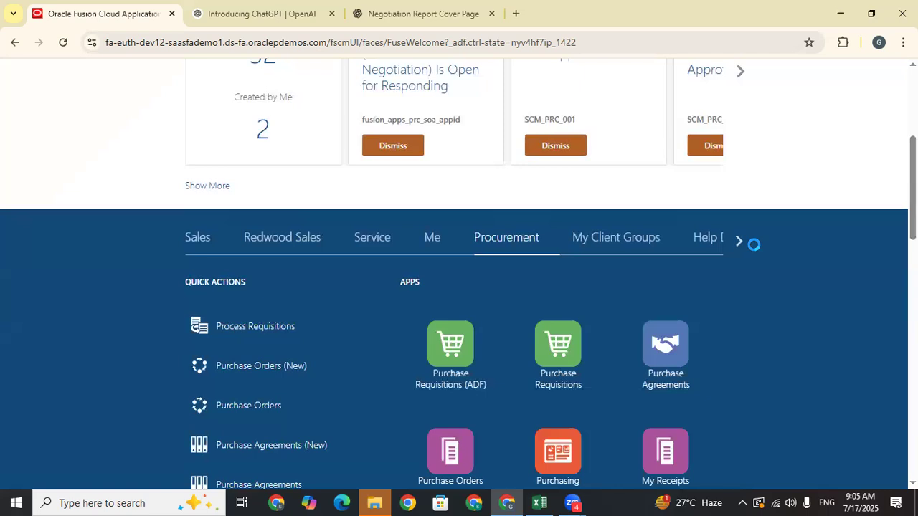
pyautogui.click(737, 240)
pyautogui.click(742, 240)
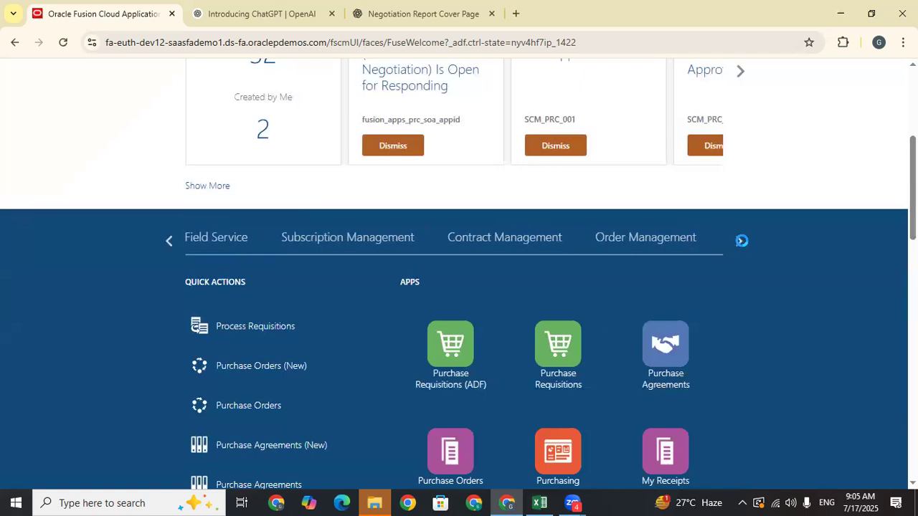
pyautogui.click(742, 240)
pyautogui.click(741, 241)
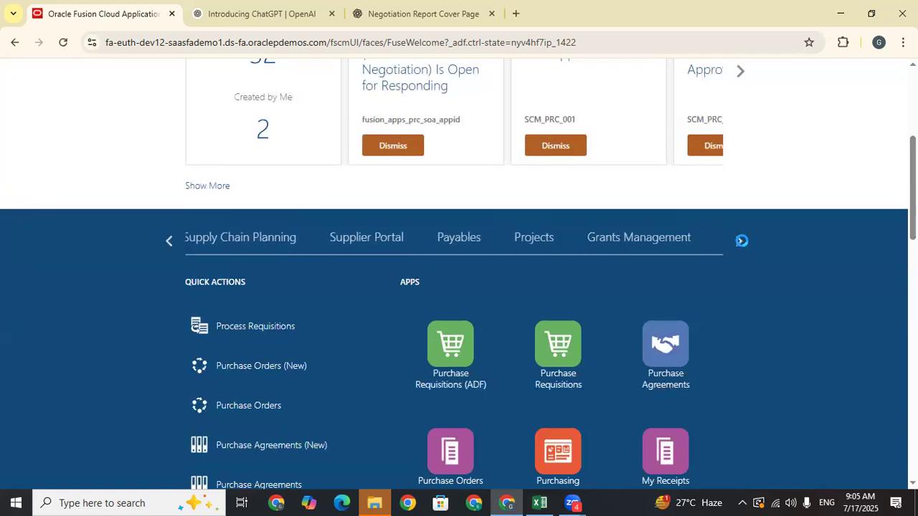
pyautogui.click(741, 240)
pyautogui.click(742, 241)
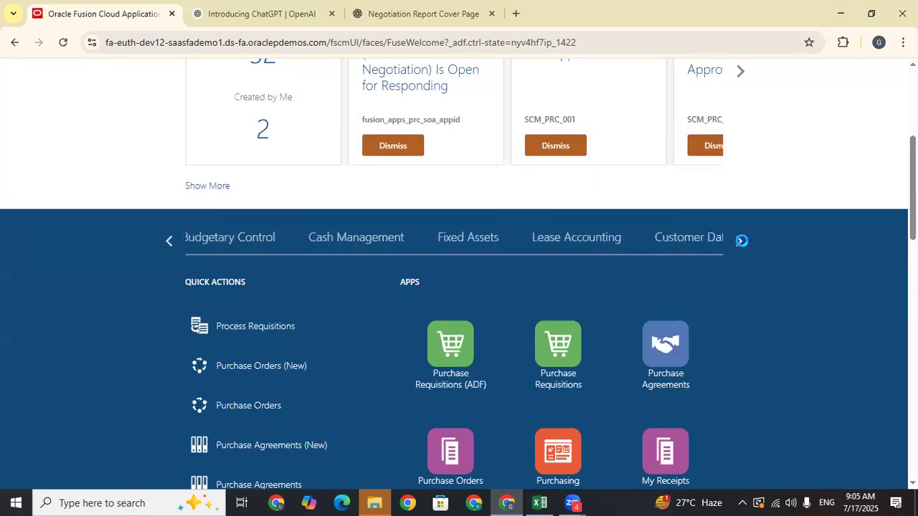
pyautogui.click(742, 241)
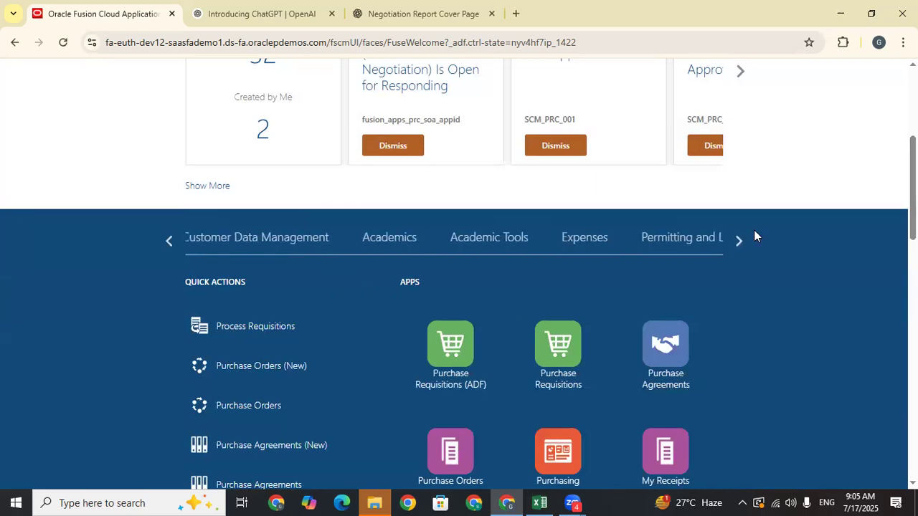
pyautogui.click(742, 240)
pyautogui.click(742, 241)
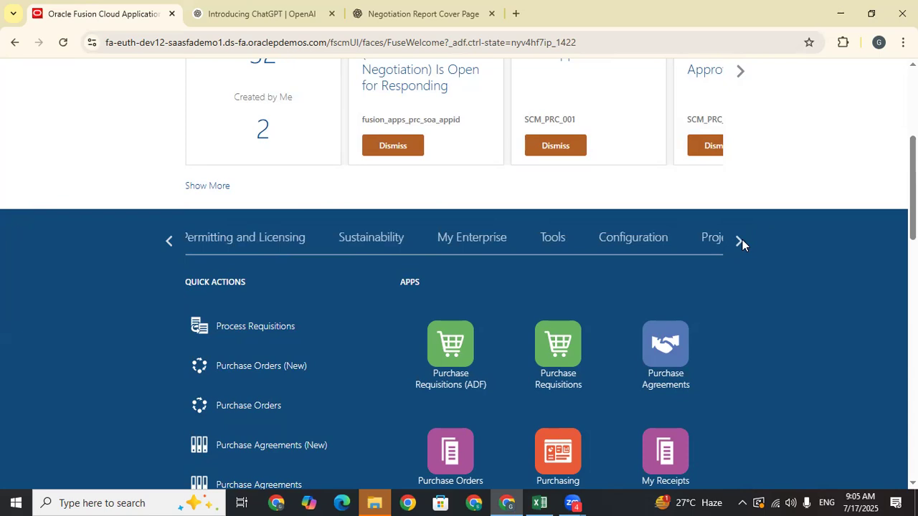
pyautogui.click(553, 237)
pyautogui.scroll(-4, 553, 238)
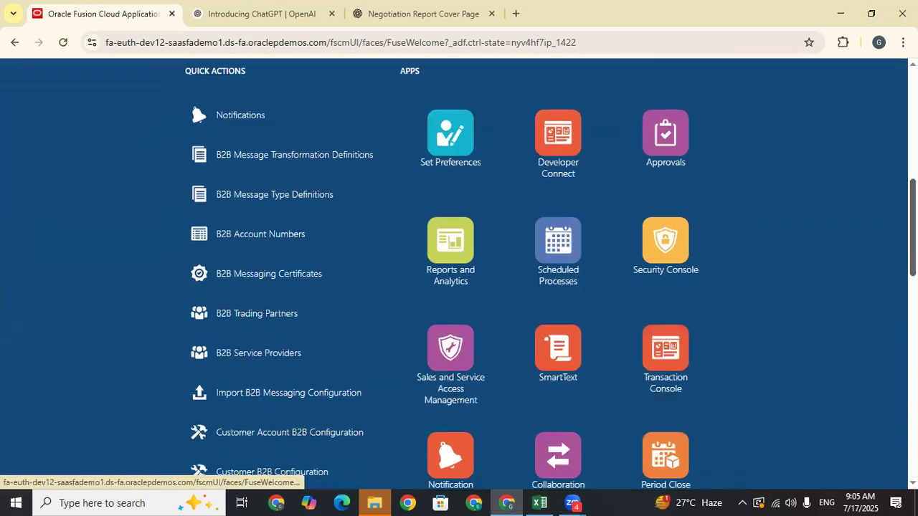
pyautogui.scroll(1, 552, 268)
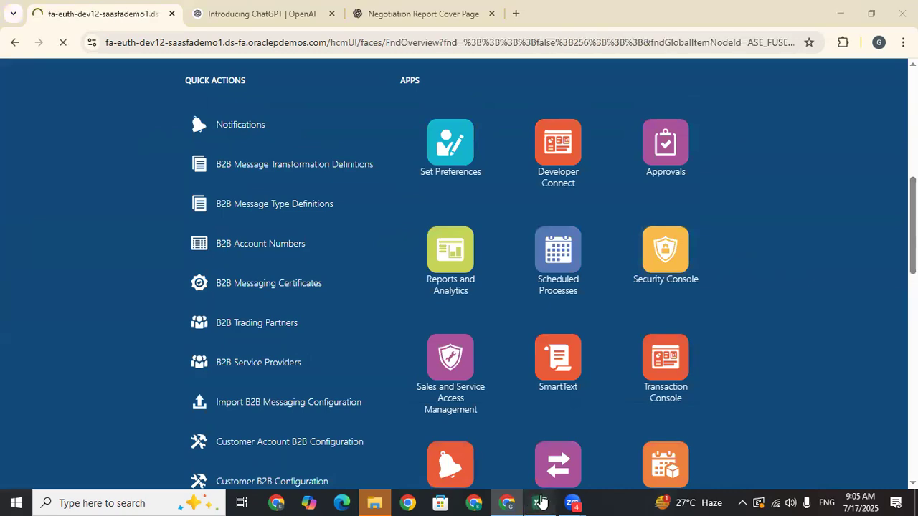
# - Select the supplier portal login name in Excel cell D701, then return to the Security Console
pyautogui.click(540, 503)
pyautogui.click(467, 232)
pyautogui.press('Up')
pyautogui.press('Up')
pyautogui.press('Up')
pyautogui.press('Up')
pyautogui.press('Up')
pyautogui.press('Up')
pyautogui.press('Up')
pyautogui.press('Up')
pyautogui.press('Up')
pyautogui.press('Up')
pyautogui.press('Up')
pyautogui.press('Up')
pyautogui.press('Up')
pyautogui.press('Up')
pyautogui.press('Up')
pyautogui.press('Up')
pyautogui.press('Up')
pyautogui.press('Up')
pyautogui.press('Up')
pyautogui.press('Up')
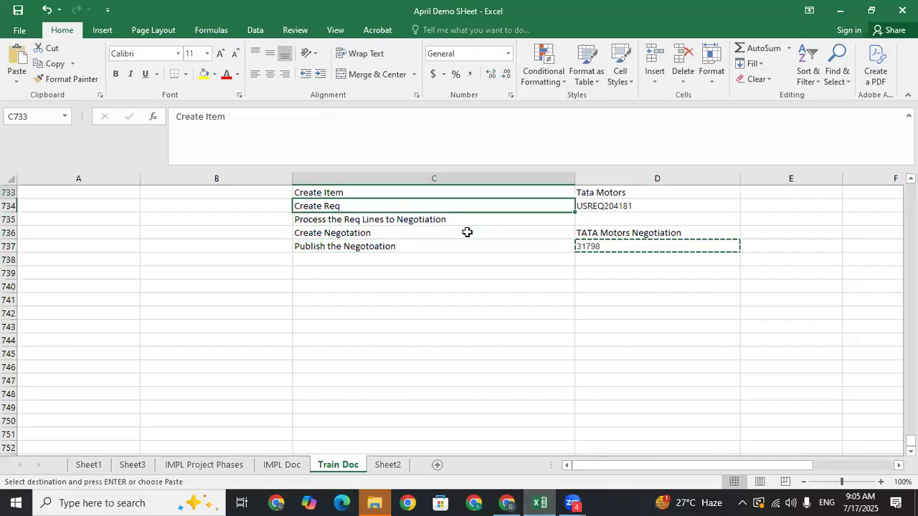
pyautogui.press('Up')
pyautogui.press('Up')
pyautogui.press('Up')
pyautogui.press('Up')
pyautogui.press('Up')
pyautogui.press('Up')
pyautogui.press('Up')
pyautogui.press('Up')
pyautogui.press('Up')
pyautogui.press('Up')
pyautogui.press('Up')
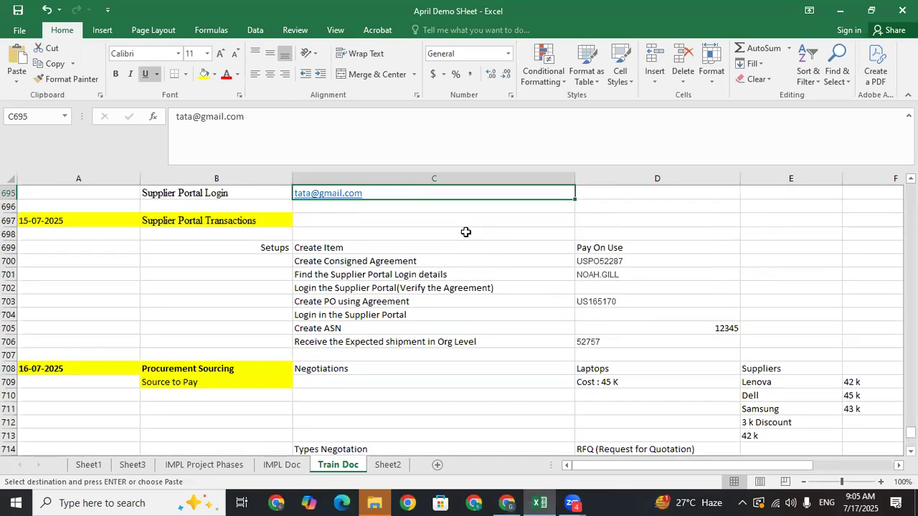
pyautogui.click(608, 277)
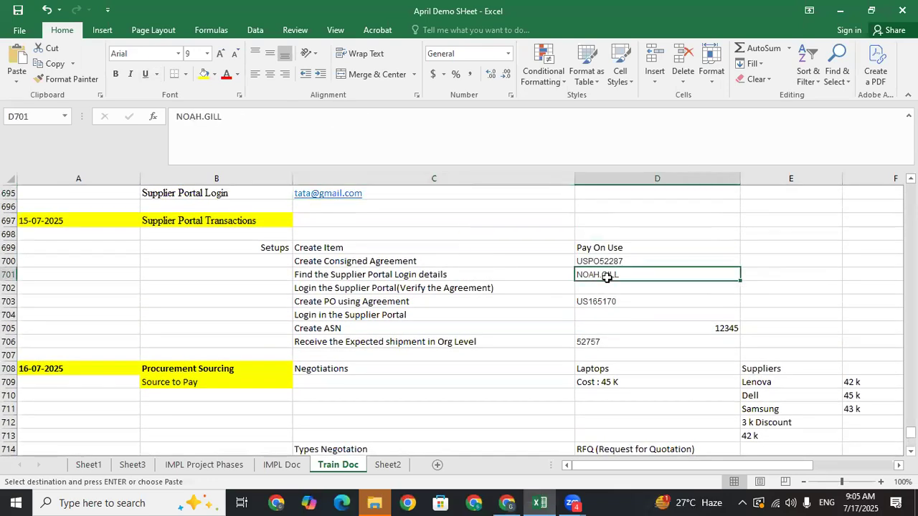
pyautogui.click(507, 502)
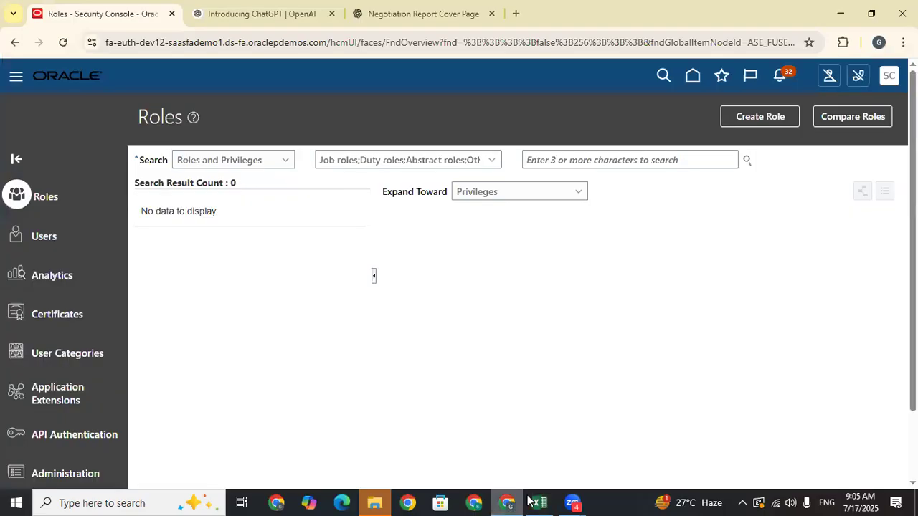
# - Search Users for the copied supplier username and open that account's details
pyautogui.click(41, 238)
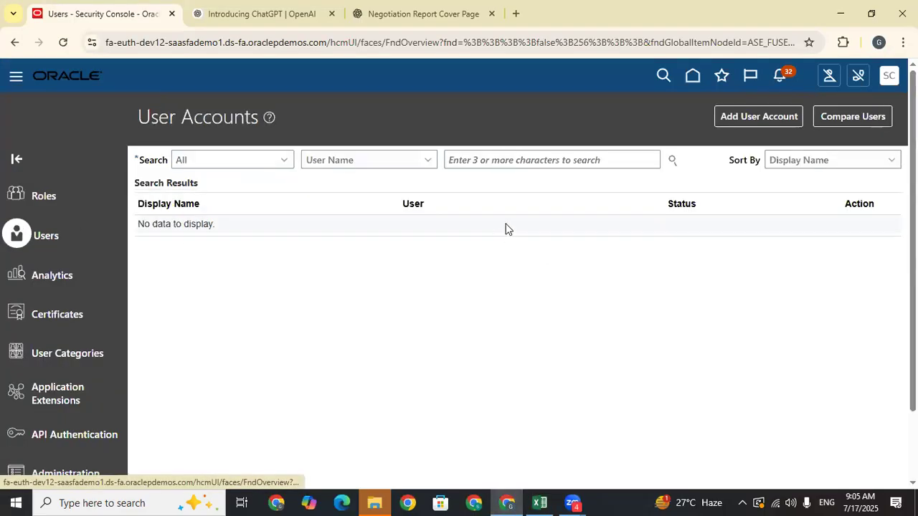
pyautogui.click(511, 165)
pyautogui.press('Return')
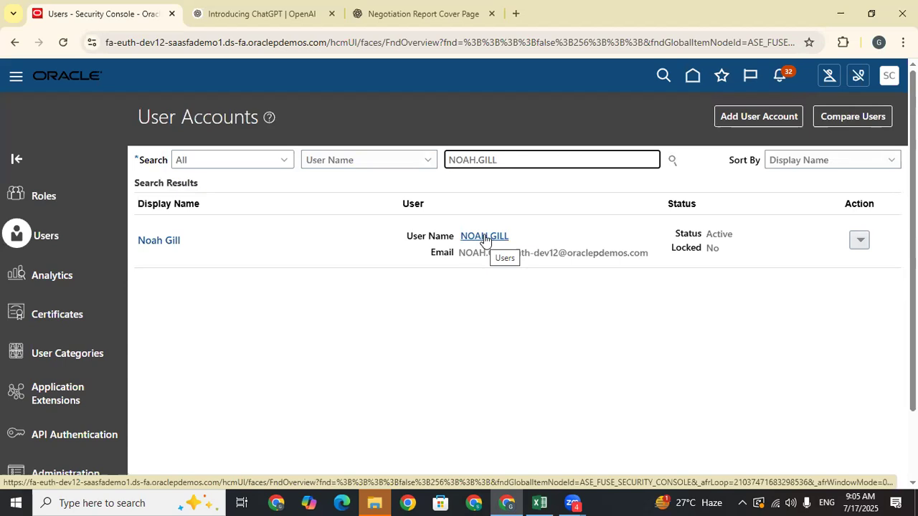
pyautogui.click(490, 236)
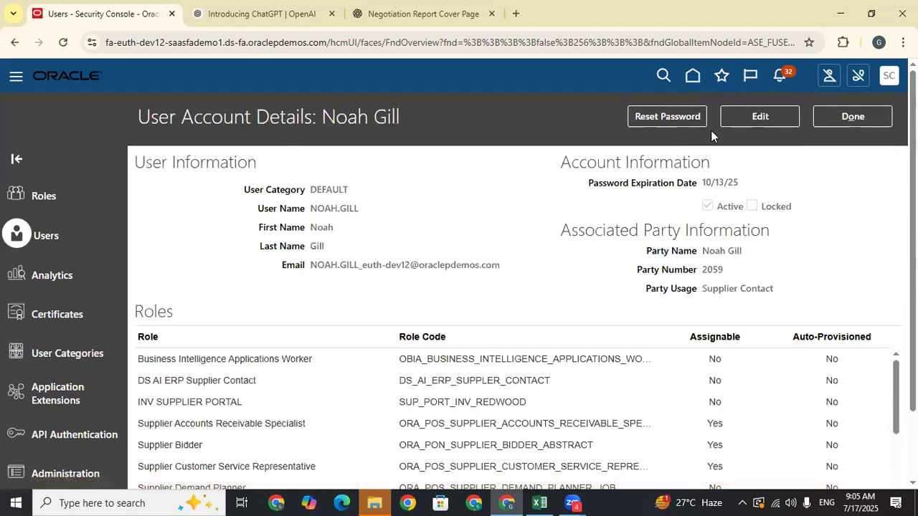
pyautogui.moveTo(914, 187)
pyautogui.mouseDown()
pyautogui.moveTo(914, 256)
pyautogui.moveTo(914, 187)
pyautogui.mouseUp()
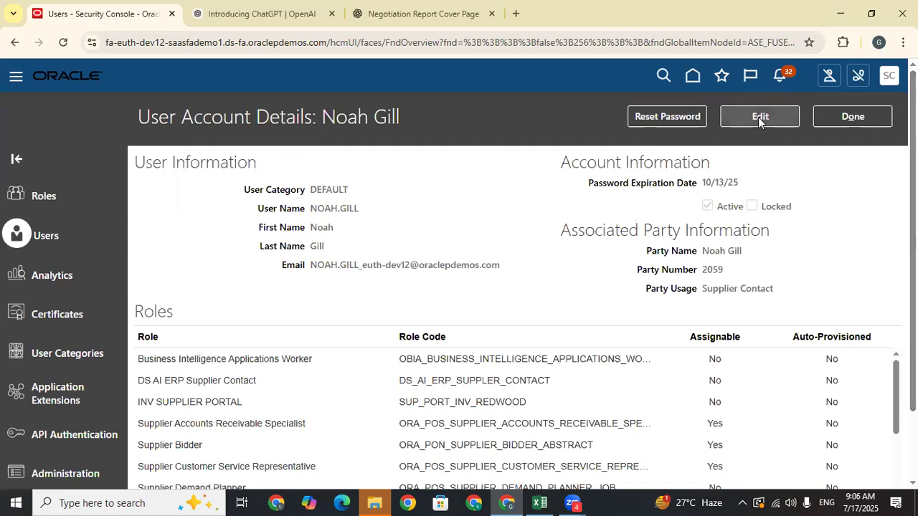
# - Manually reset the supplier contact's password, entering and confirming a new password, then close the account
pyautogui.click(657, 119)
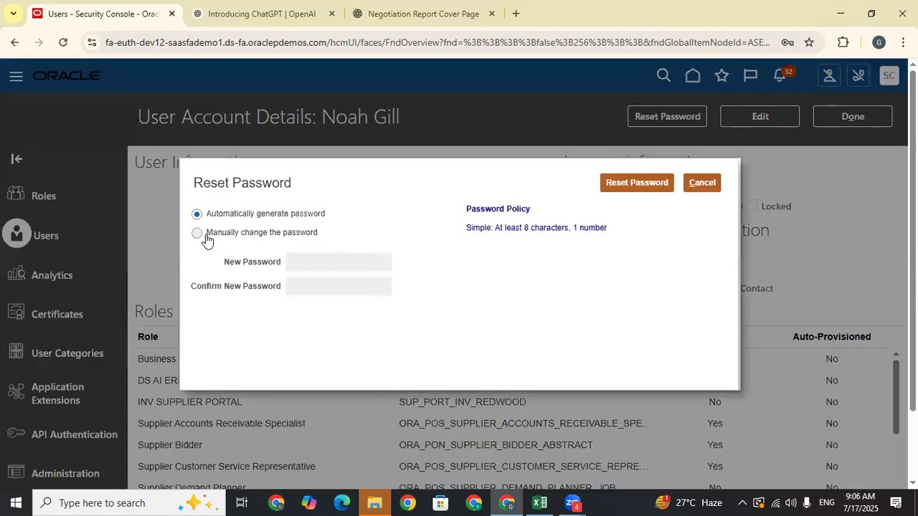
pyautogui.click(204, 236)
pyautogui.click(312, 266)
pyautogui.write('Wel')
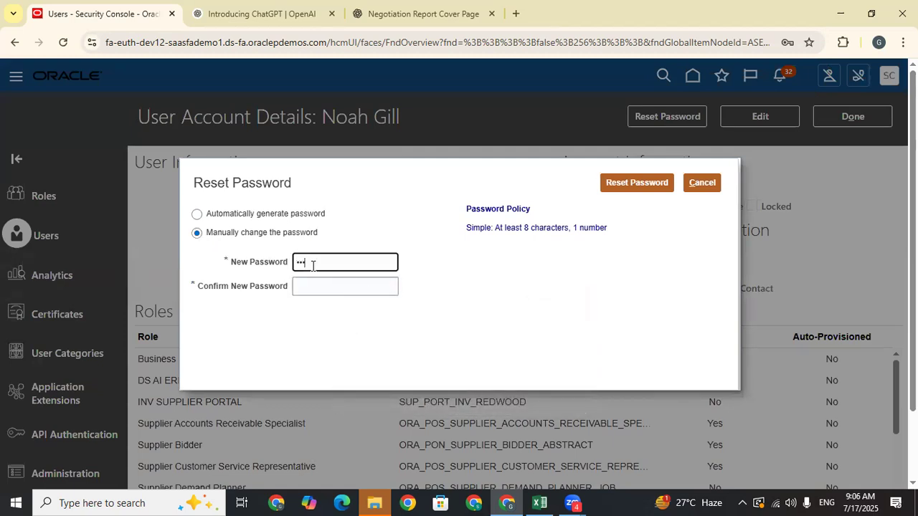
pyautogui.write('come@1')
pyautogui.click(315, 288)
pyautogui.write('W')
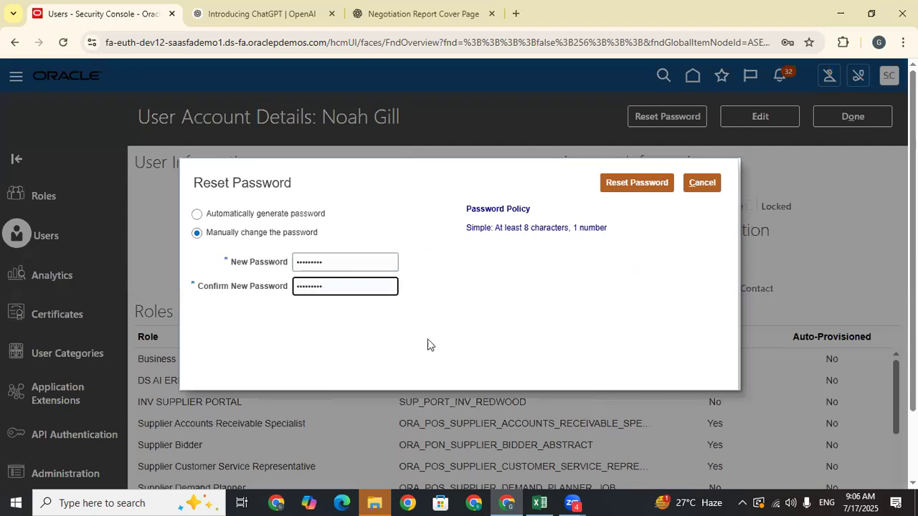
pyautogui.click(629, 183)
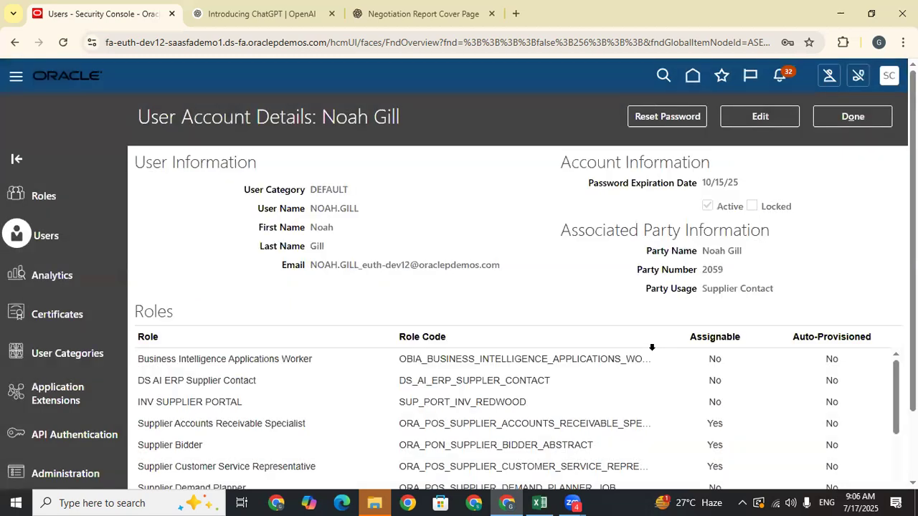
pyautogui.click(861, 120)
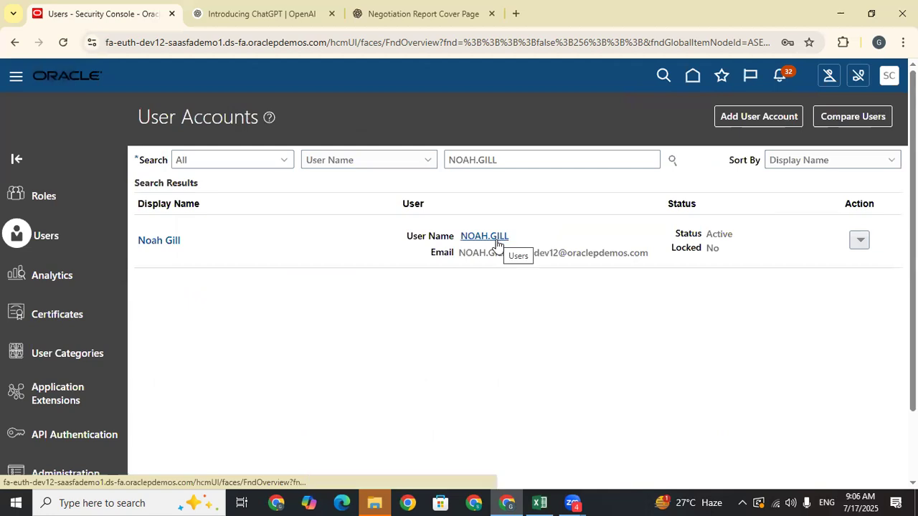
# - Search user accounts for 'tata', select the TATA Motors username, and switch to Excel
pyautogui.doubleClick(499, 157)
pyautogui.press('BackSpace')
pyautogui.write('tata')
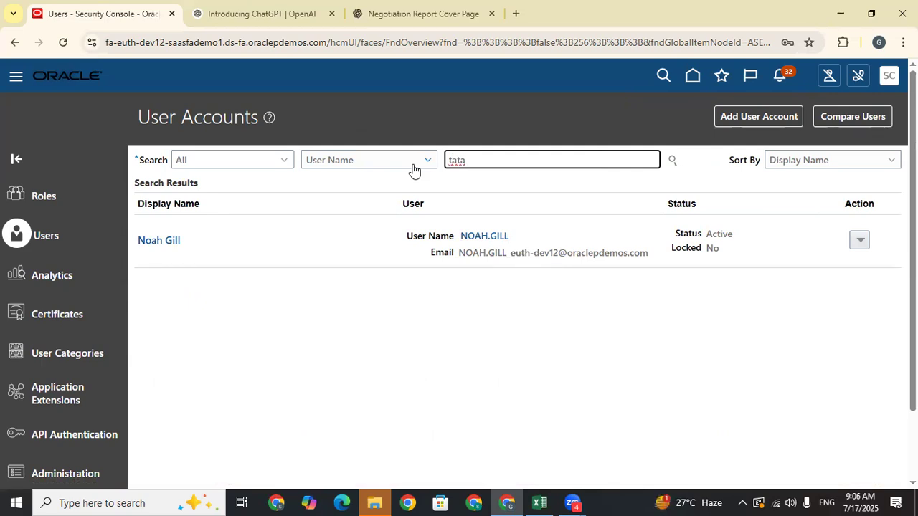
pyautogui.press('Return')
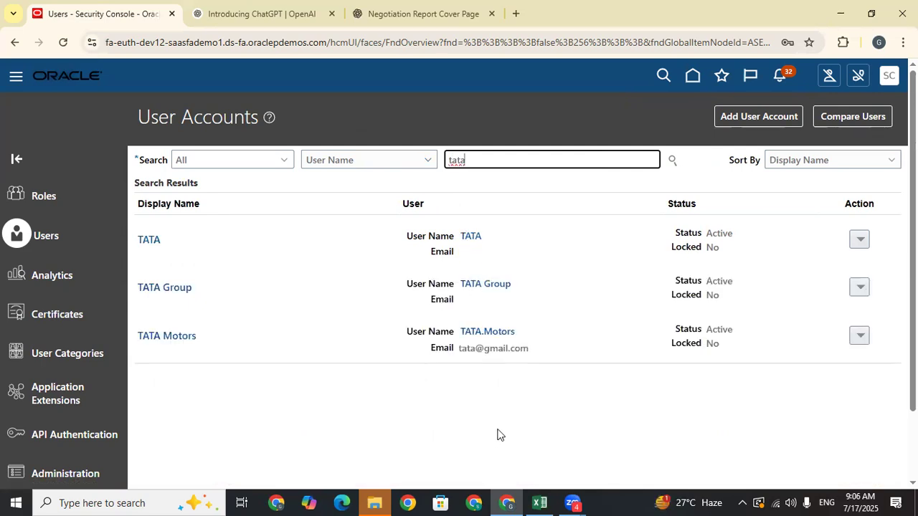
pyautogui.moveTo(521, 334); pyautogui.dragTo(457, 336)
pyautogui.hotkey('ctrl', 'c')
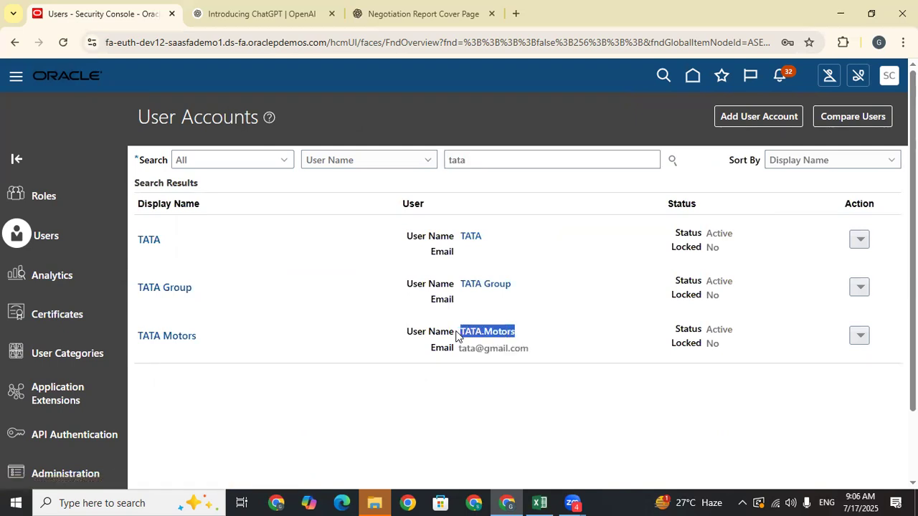
pyautogui.hotkey('alt', 'Tab')
pyautogui.scroll(-20, 485, 334)
pyautogui.scroll(5, 412, 332)
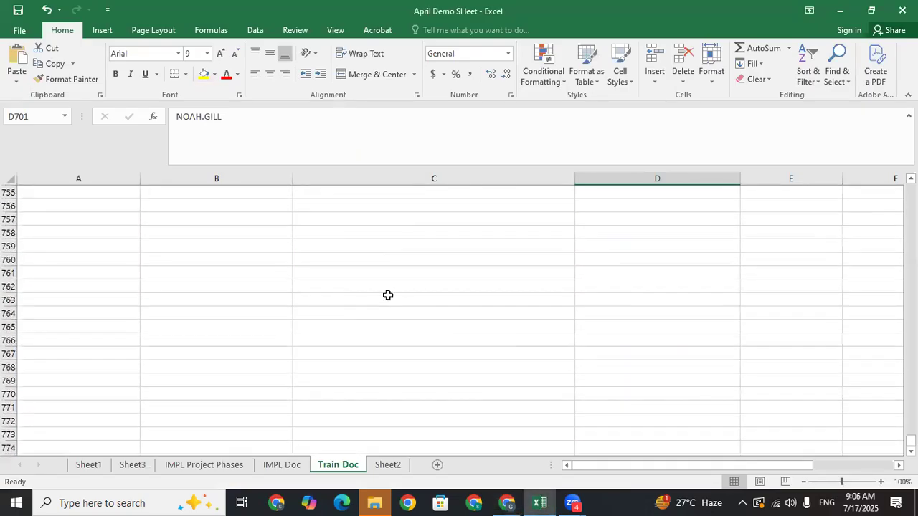
# - Paste the TATA Motors supplier username into cell E738 below the negotiation 31798 notes
pyautogui.click(394, 261)
pyautogui.press('Up')
pyautogui.press('Up')
pyautogui.press('Up')
pyautogui.press('Up')
pyautogui.press('Up')
pyautogui.press('Up')
pyautogui.press('Up')
pyautogui.press('Up')
pyautogui.press('Up')
pyautogui.press('Up')
pyautogui.press('Up')
pyautogui.press('Up')
pyautogui.press('Up')
pyautogui.press('Up')
pyautogui.press('Up')
pyautogui.press('Up')
pyautogui.press('Up')
pyautogui.press('Up')
pyautogui.press('Up')
pyautogui.press('Up')
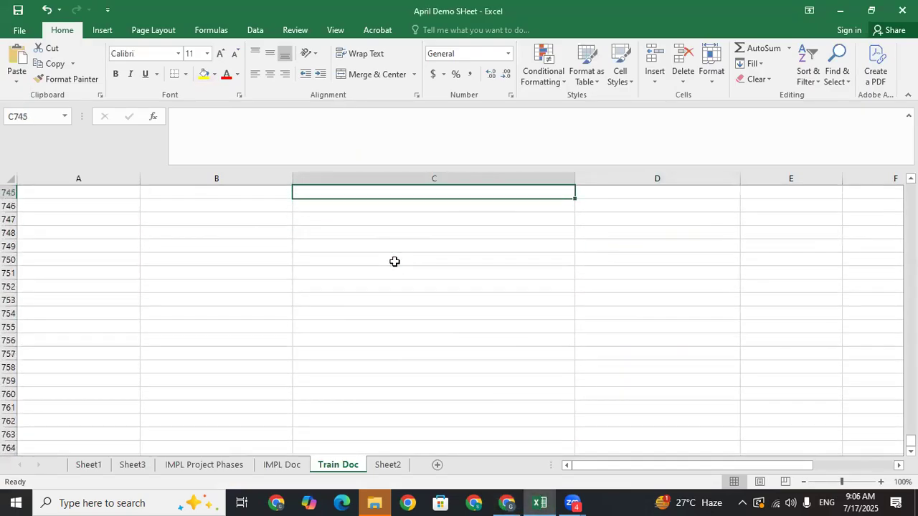
pyautogui.press('Down')
pyautogui.press('Down')
pyautogui.press('Down')
pyautogui.press('Down')
pyautogui.press('Down')
pyautogui.press('Down')
pyautogui.press('Down')
pyautogui.press('Down')
pyautogui.press('Down')
pyautogui.press('Down')
pyautogui.press('Down')
pyautogui.press('Down')
pyautogui.press('Down')
pyautogui.press('Down')
pyautogui.press('Down')
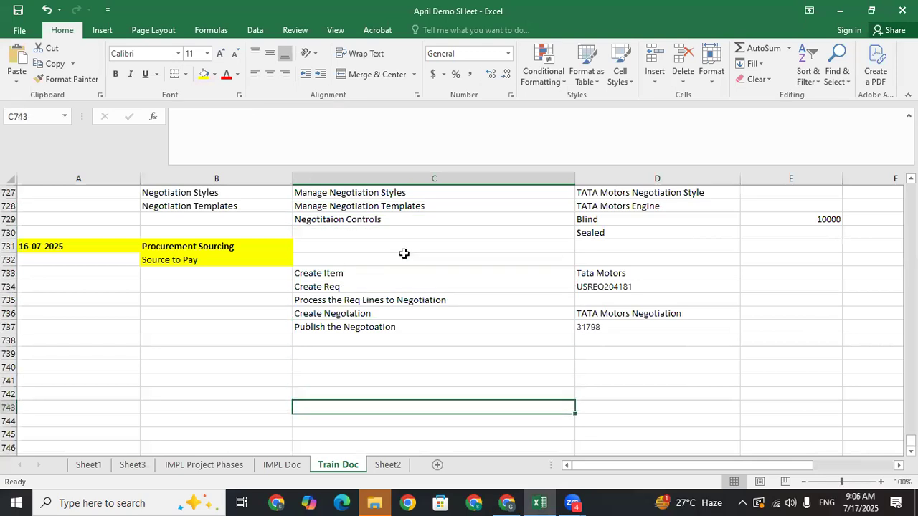
pyautogui.click(830, 340)
pyautogui.write('TATA Motors')
pyautogui.click(779, 353)
# - Remove the hyperlink from E738 and return to the Oracle user accounts results
pyautogui.click(813, 327)
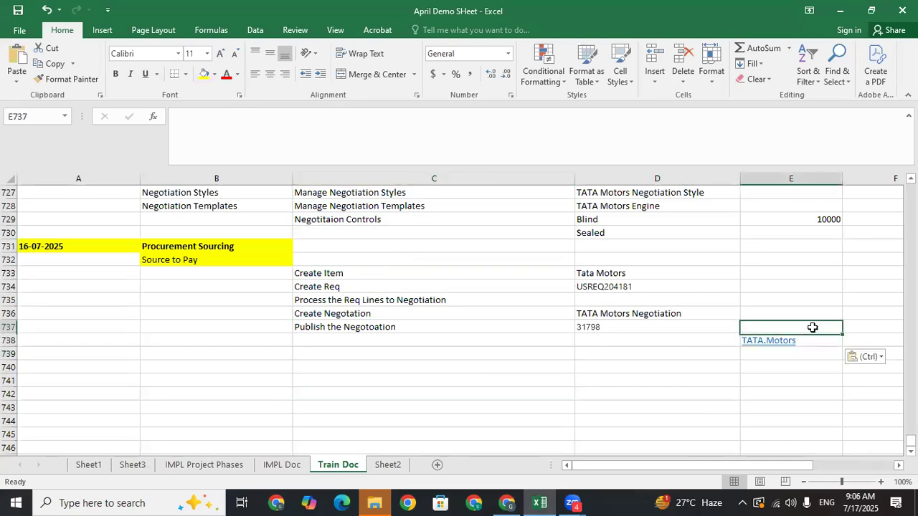
pyautogui.press('Down')
pyautogui.rightClick(812, 342)
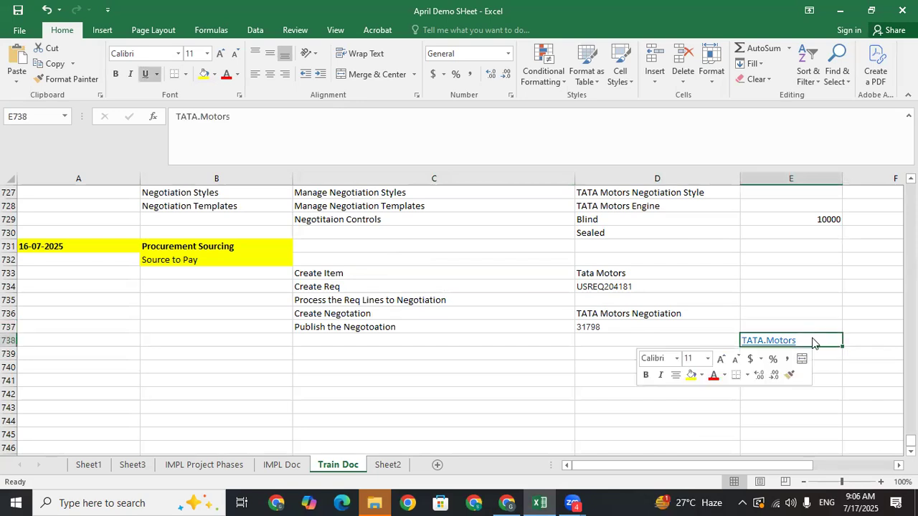
pyautogui.click(749, 328)
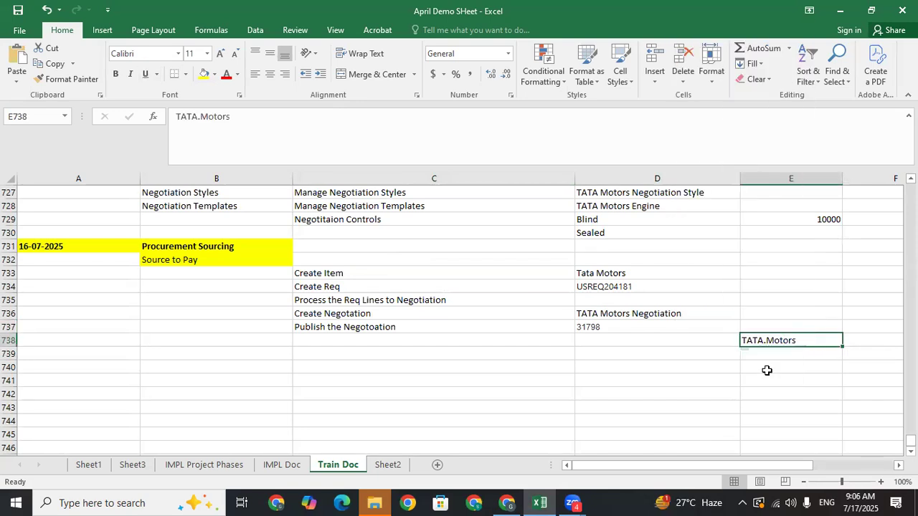
pyautogui.click(510, 501)
pyautogui.doubleClick(491, 336)
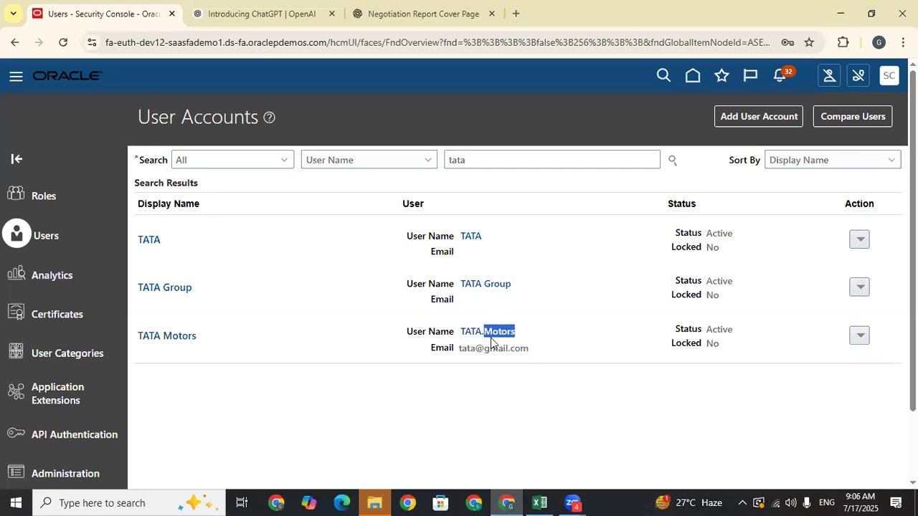
# - Manually reset the TATA Motors account password, entering and confirming the new password, then close the details
pyautogui.click(471, 332)
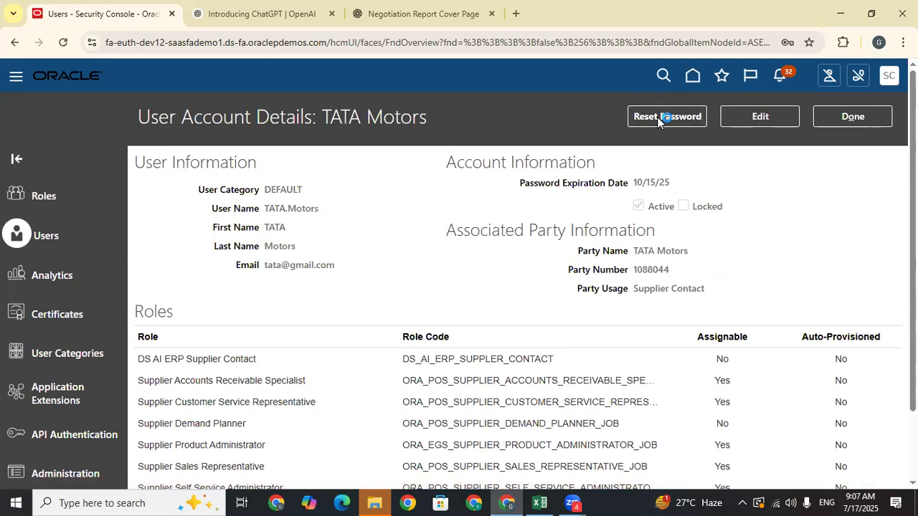
pyautogui.click(657, 117)
pyautogui.click(213, 233)
pyautogui.click(325, 267)
pyautogui.write('Welcome12')
pyautogui.click(337, 285)
pyautogui.write('Wel')
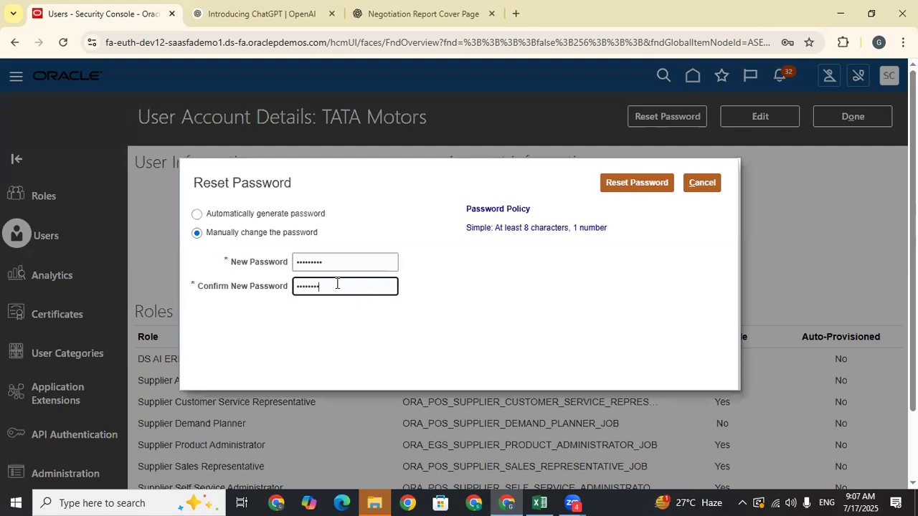
pyautogui.write('come12')
pyautogui.click(640, 185)
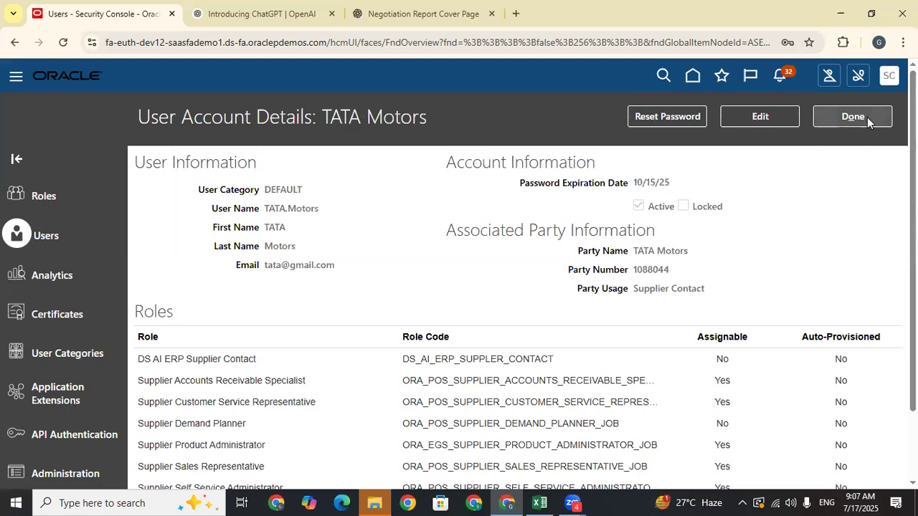
pyautogui.click(867, 117)
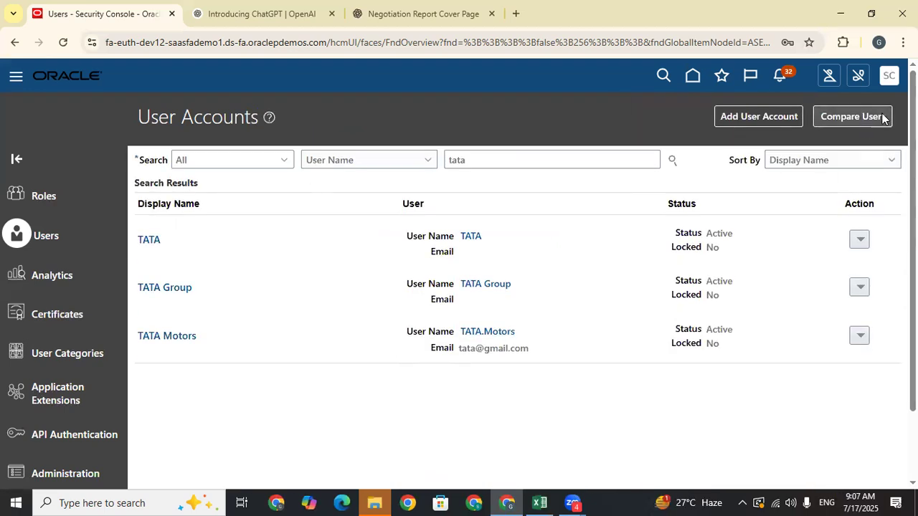
# - Sign out, then sign in with the pasted TATA Motors username and its new password
pyautogui.click(890, 76)
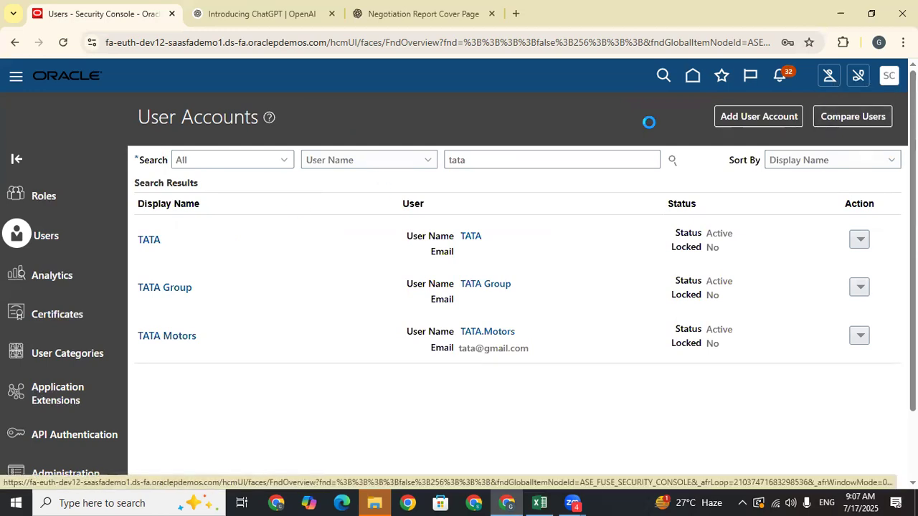
pyautogui.click(864, 107)
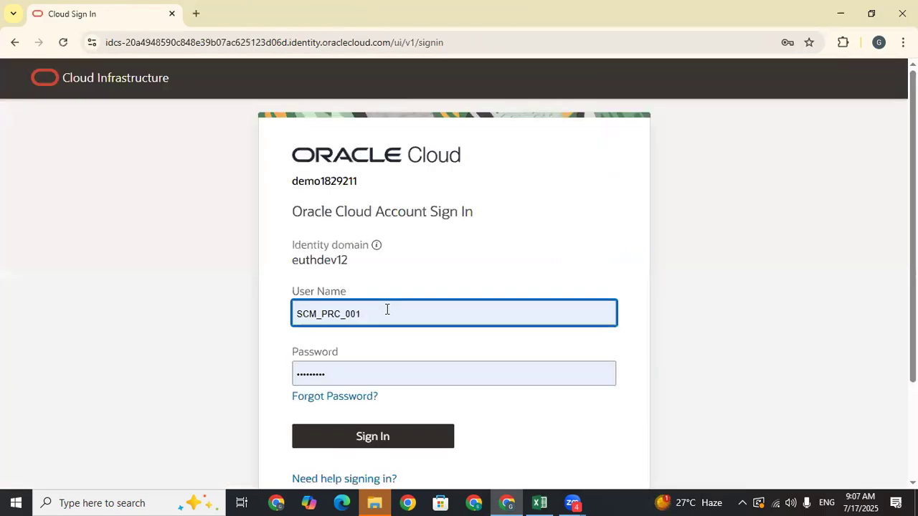
pyautogui.doubleClick(387, 306)
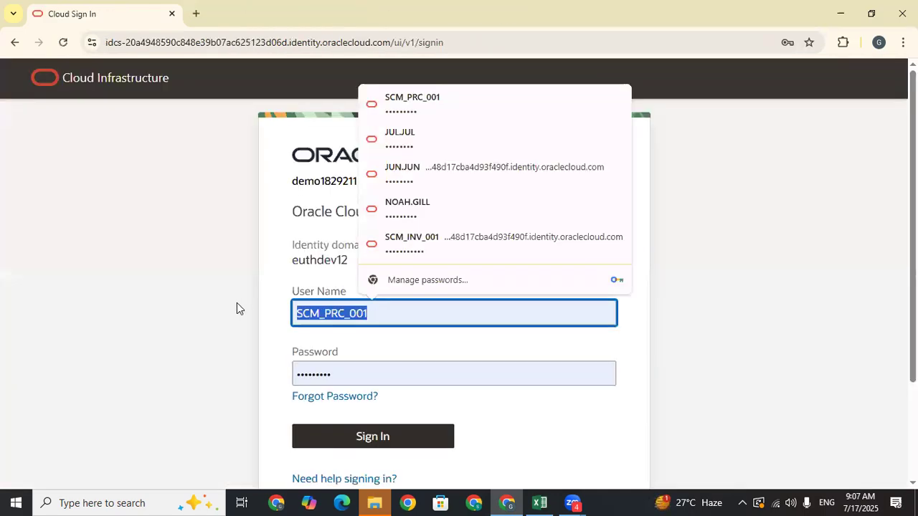
pyautogui.hotkey('ctrl', 'v')
pyautogui.click(402, 370)
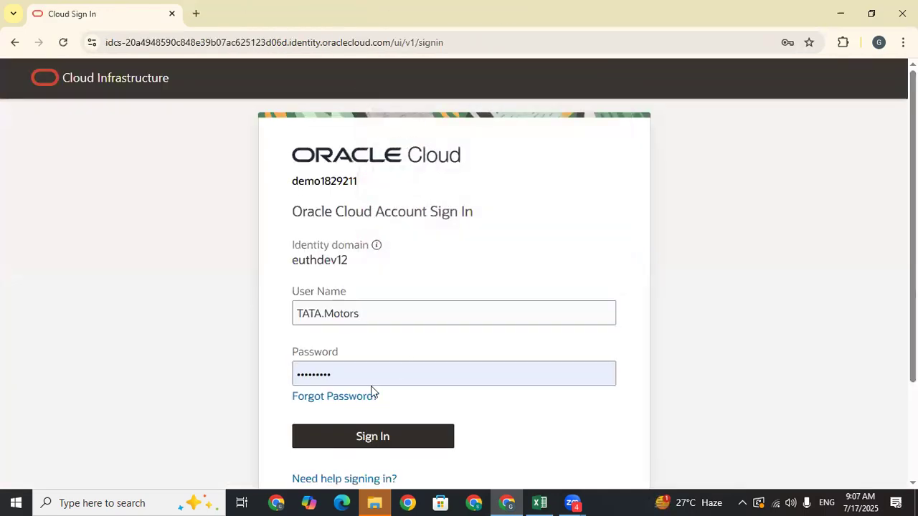
pyautogui.click(403, 434)
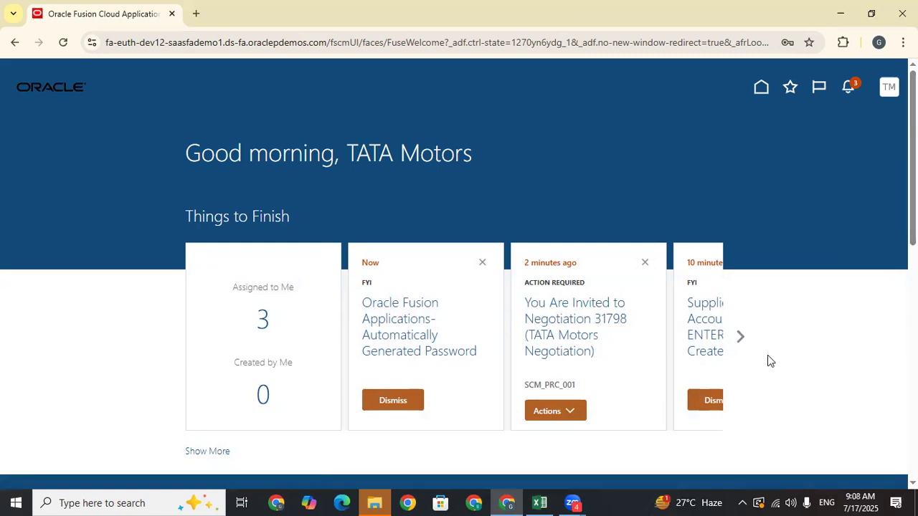
# - Check the negotiation 31798 invitation in Notifications and close it without taking action
pyautogui.scroll(-4, 366, 224)
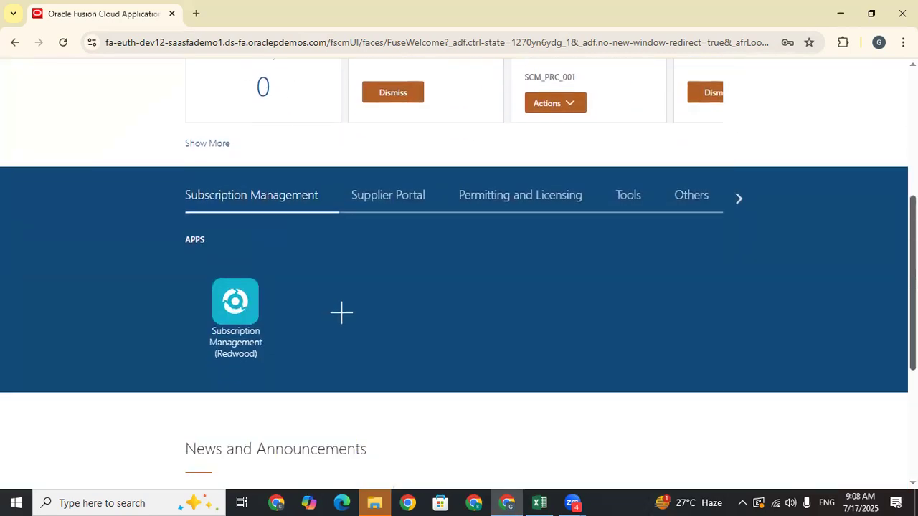
pyautogui.scroll(4, 803, 129)
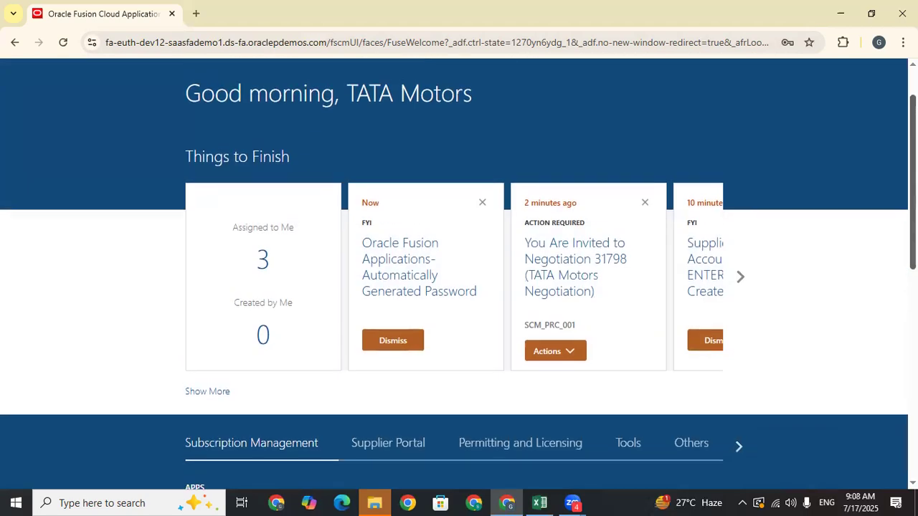
pyautogui.click(849, 88)
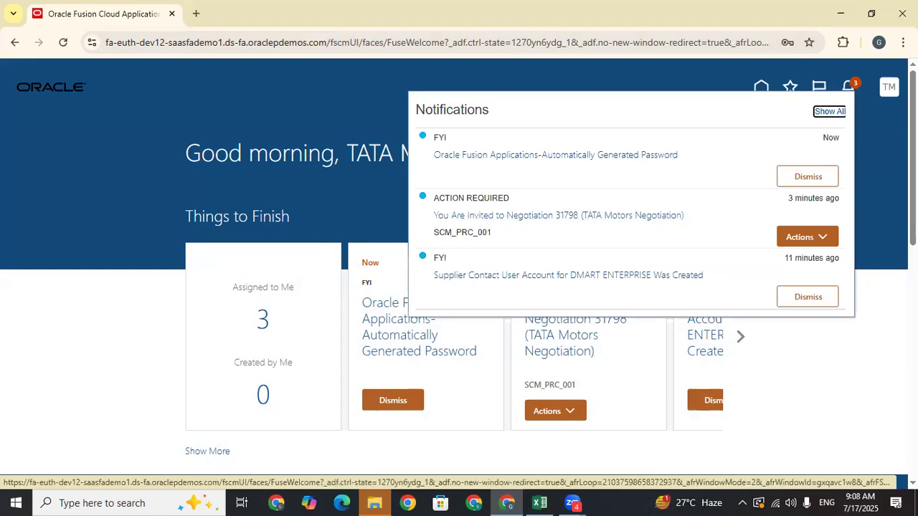
pyautogui.click(826, 238)
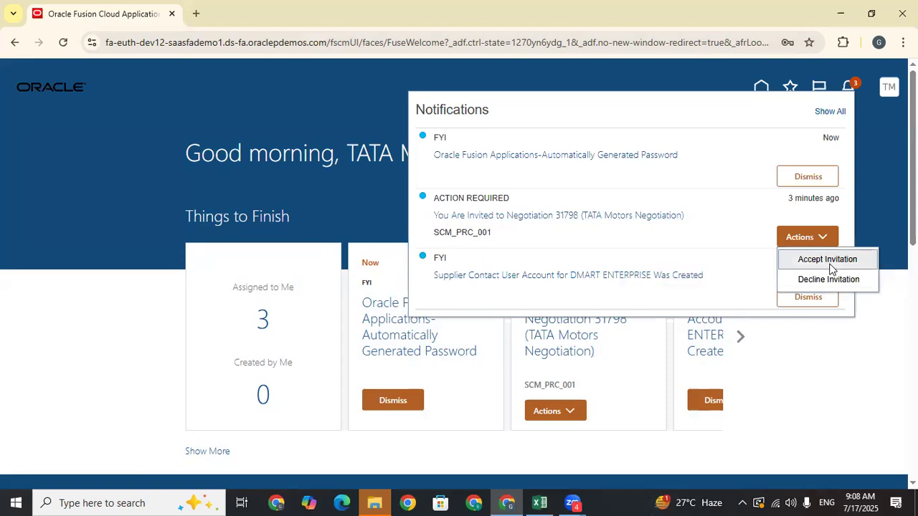
pyautogui.click(877, 189)
# - Switch the apps group to Supplier Portal and open the Supplier Portal app
pyautogui.scroll(-5, 454, 229)
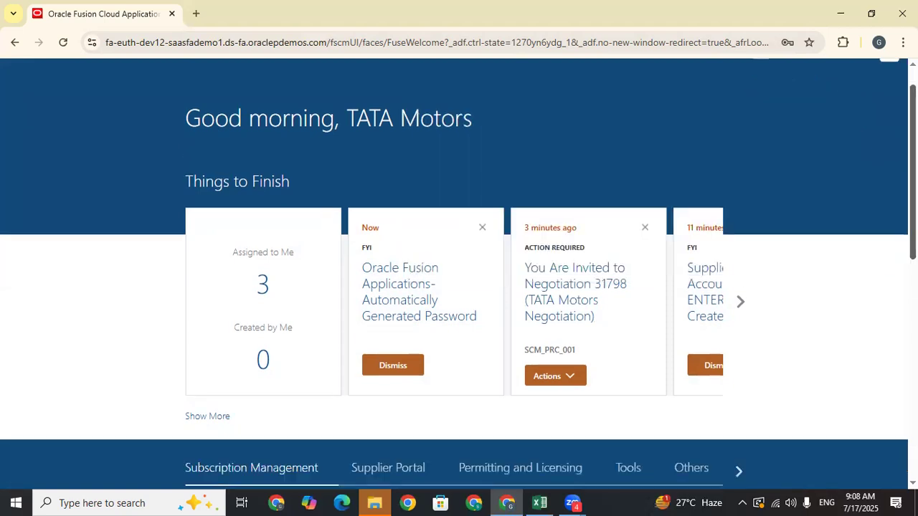
pyautogui.scroll(3, 301, 323)
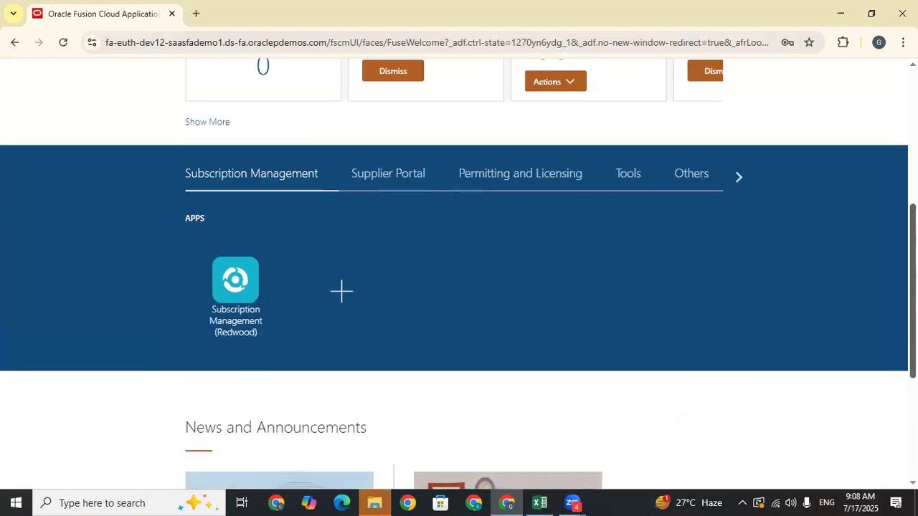
pyautogui.click(389, 249)
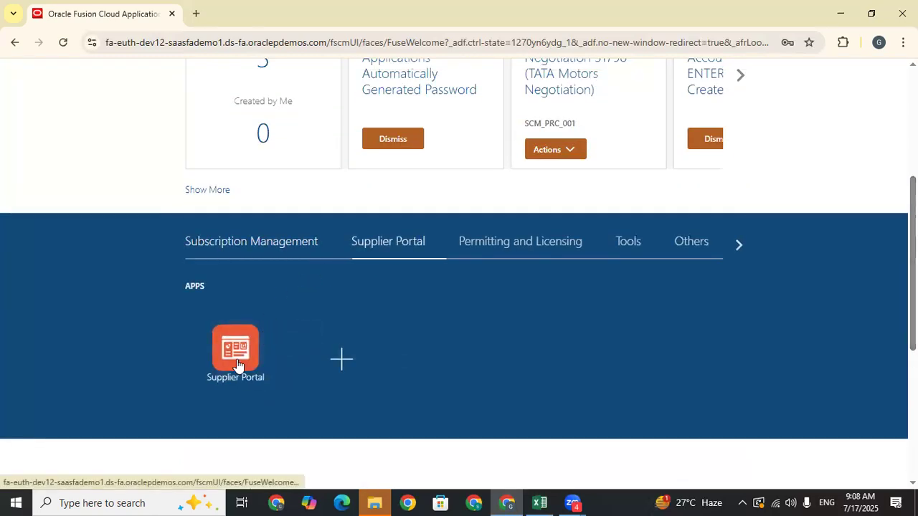
pyautogui.click(236, 352)
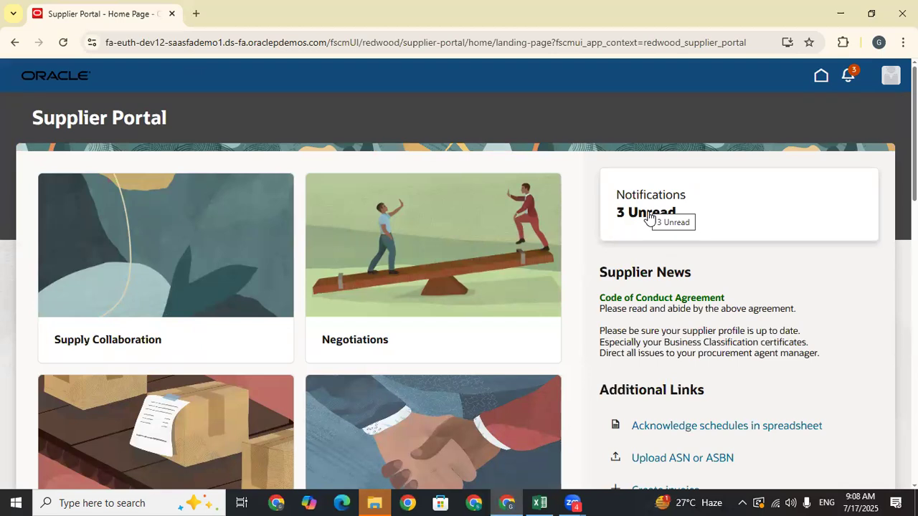
# - On the full Notifications page, choose Accept Invitation for Negotiation 31798, then go back home
pyautogui.scroll(-5, 459, 273)
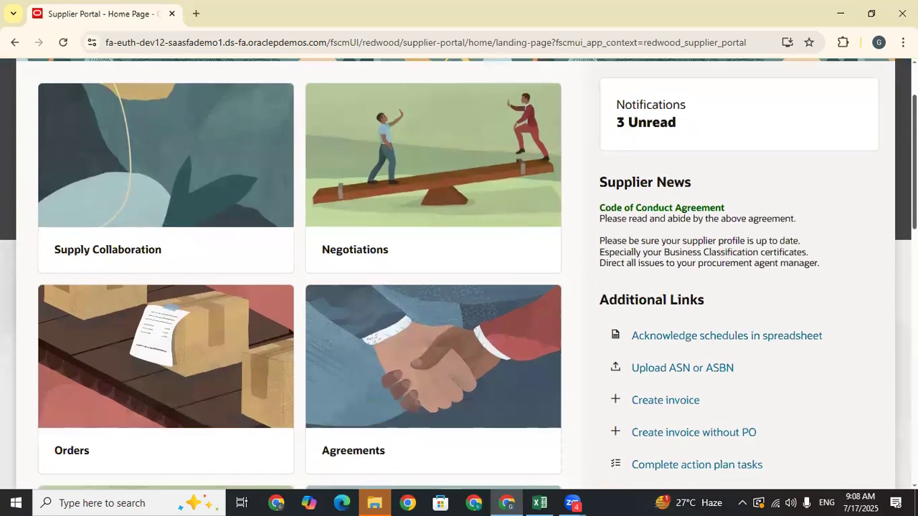
pyautogui.scroll(6, 459, 272)
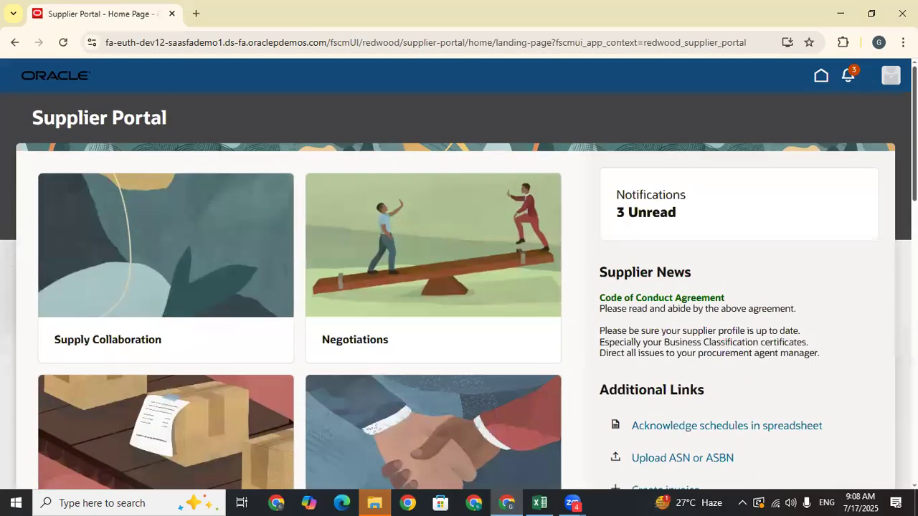
pyautogui.scroll(-5, 459, 272)
pyautogui.scroll(4, 459, 272)
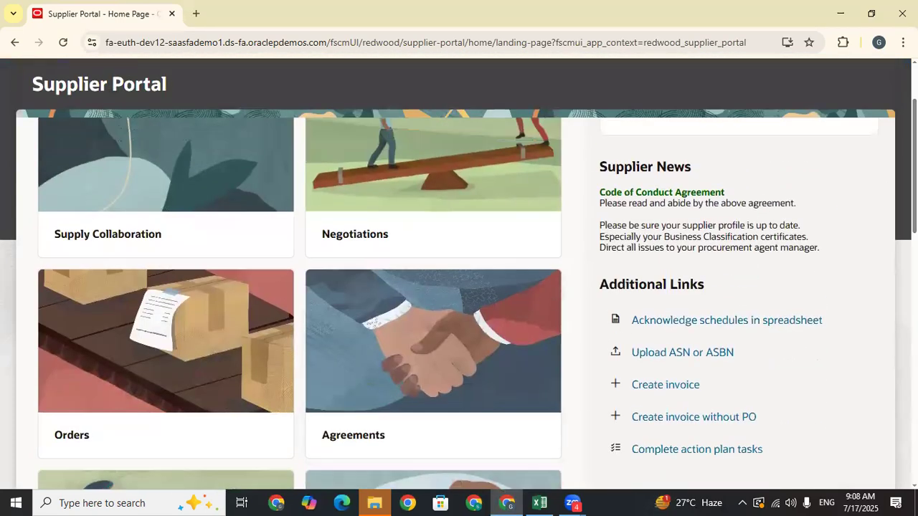
pyautogui.scroll(1, 459, 272)
pyautogui.click(654, 208)
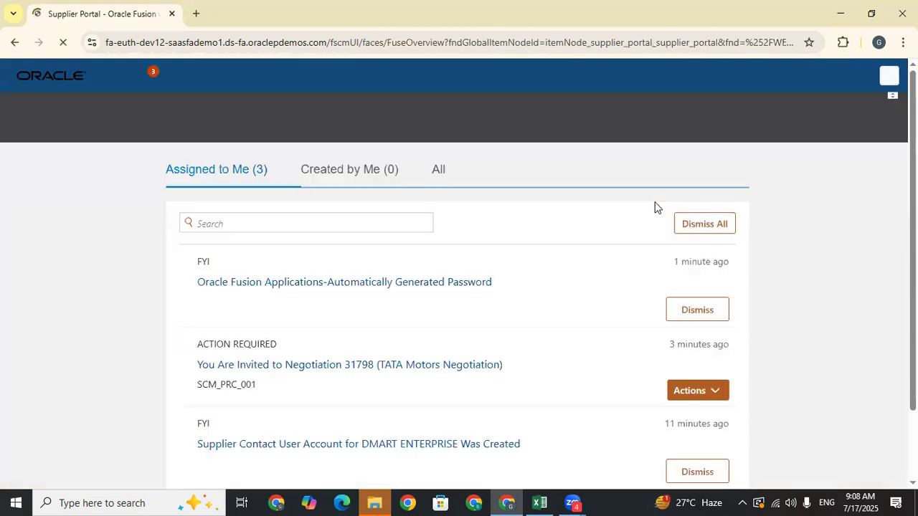
pyautogui.click(714, 393)
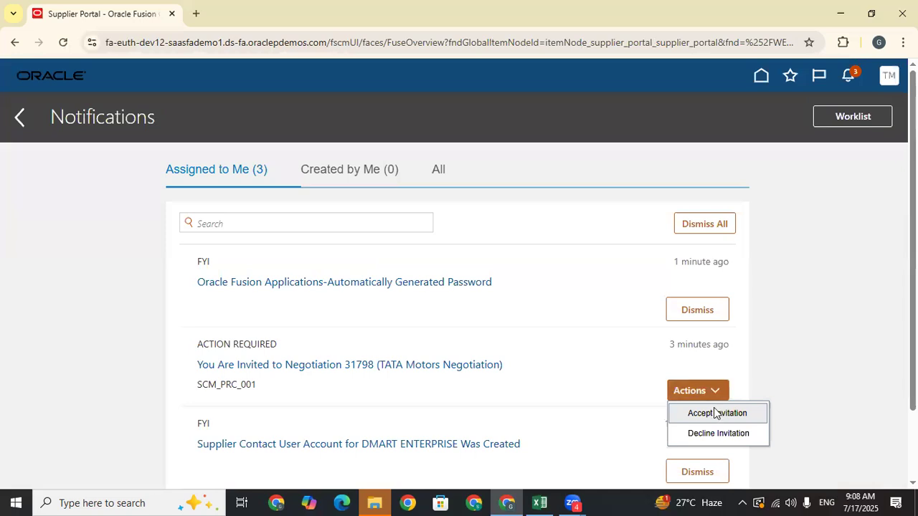
pyautogui.click(713, 413)
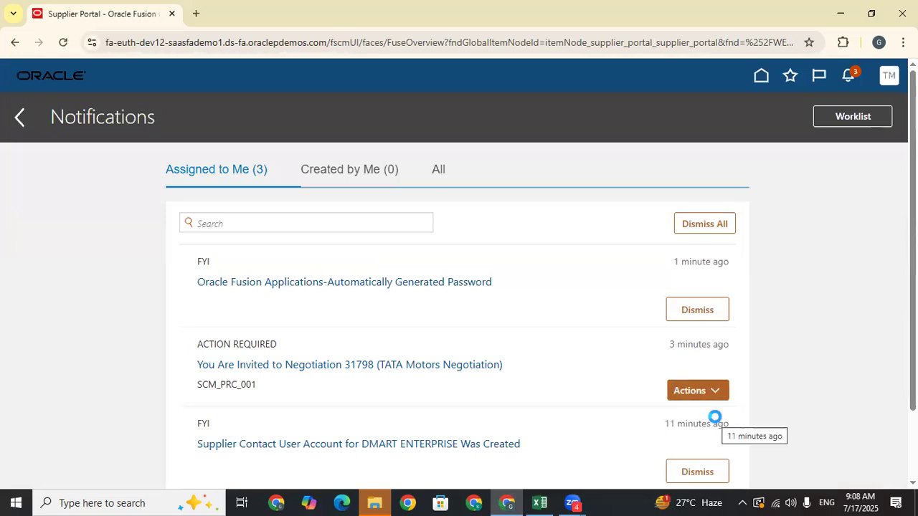
pyautogui.click(20, 118)
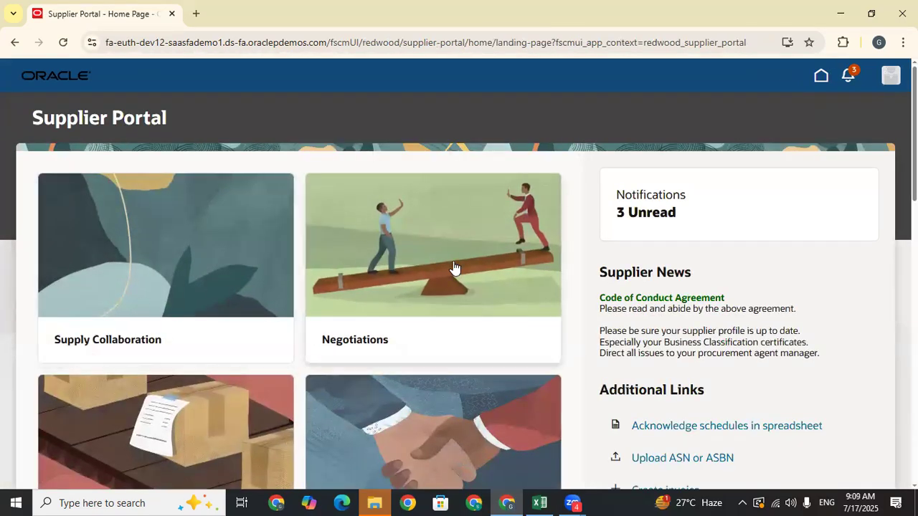
# - Open Negotiations, clear the Open filter, and expand RFQ 31798: TATA Motors Negotiation details
pyautogui.click(454, 269)
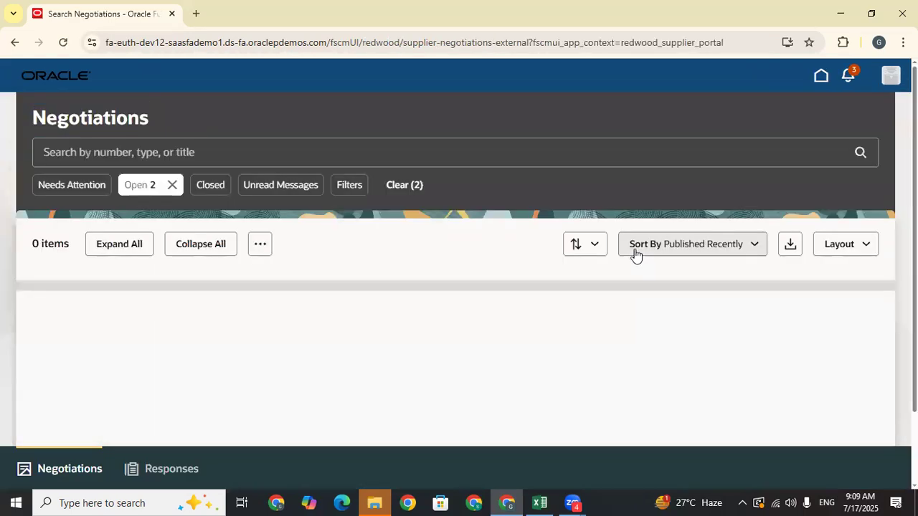
pyautogui.click(172, 185)
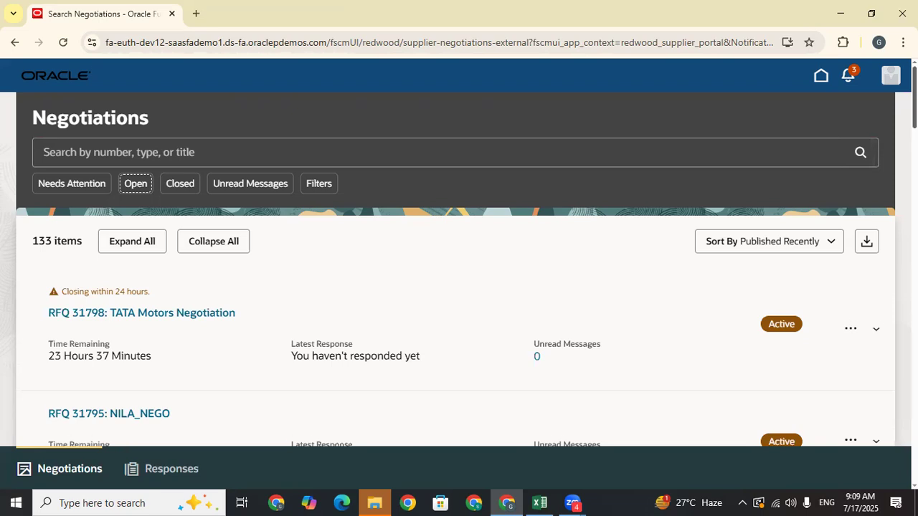
pyautogui.scroll(-1, 456, 287)
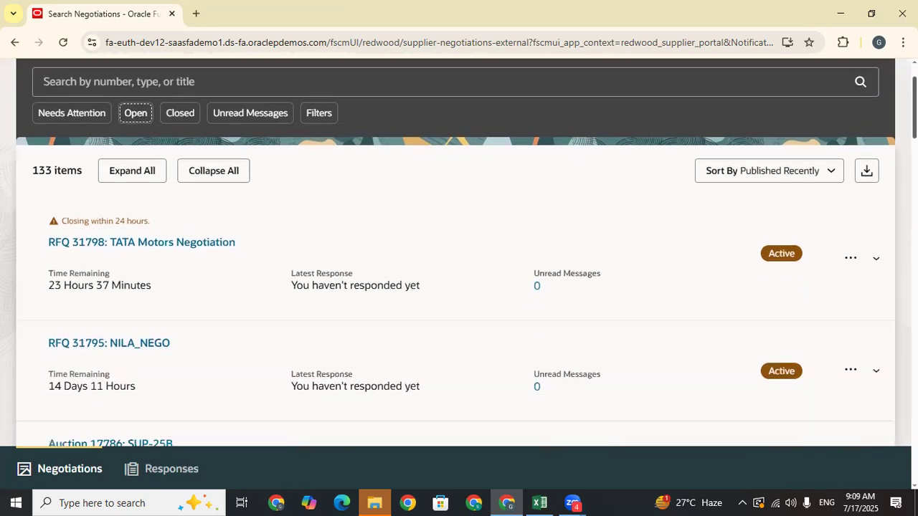
pyautogui.scroll(-1, 459, 272)
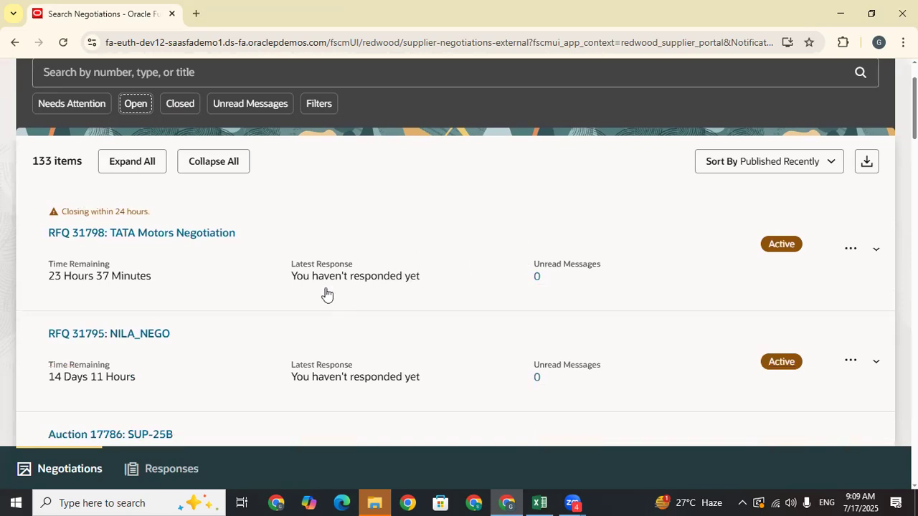
pyautogui.click(240, 265)
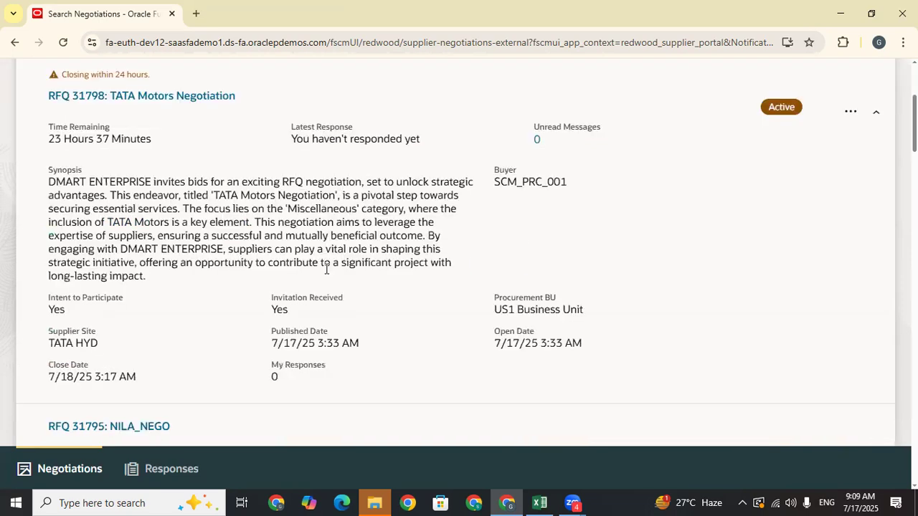
pyautogui.click(51, 181)
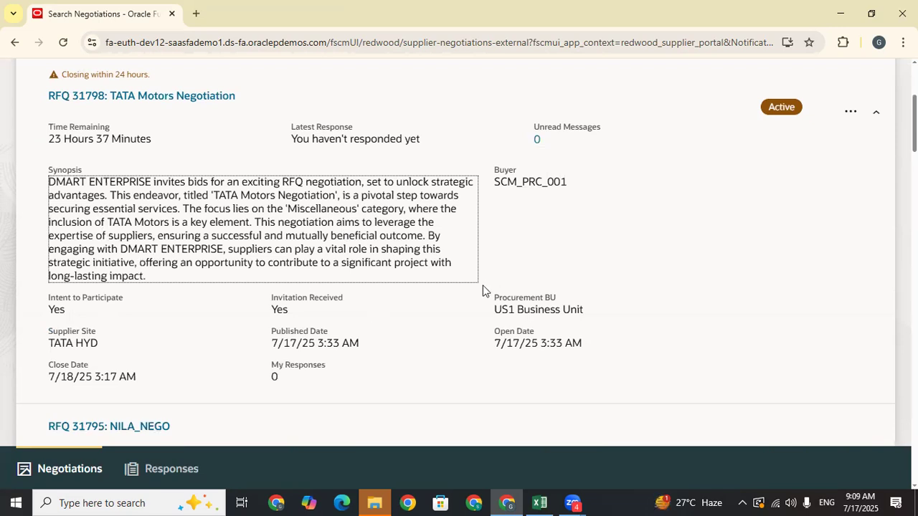
# - Download RFQ 31798 as 31798_SUPPLIER.pdf and open the downloaded file
pyautogui.scroll(-10, 483, 290)
pyautogui.scroll(10, 483, 290)
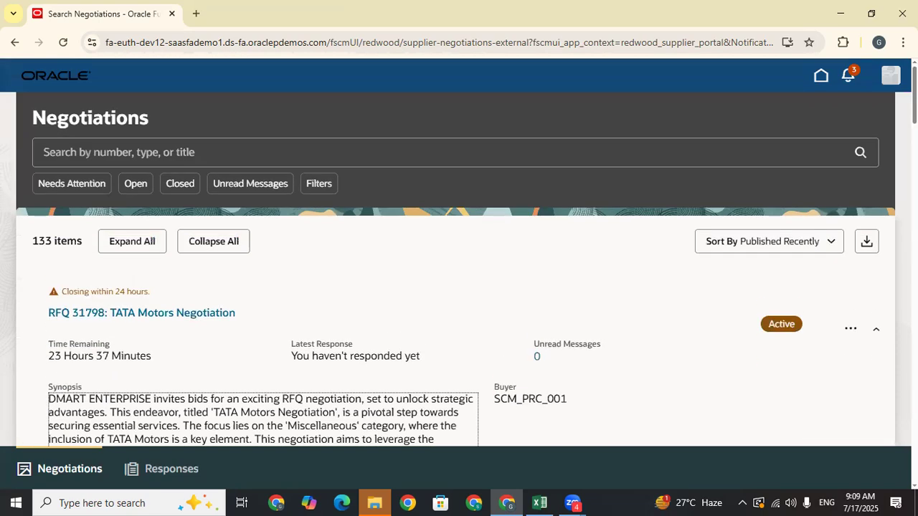
pyautogui.click(854, 327)
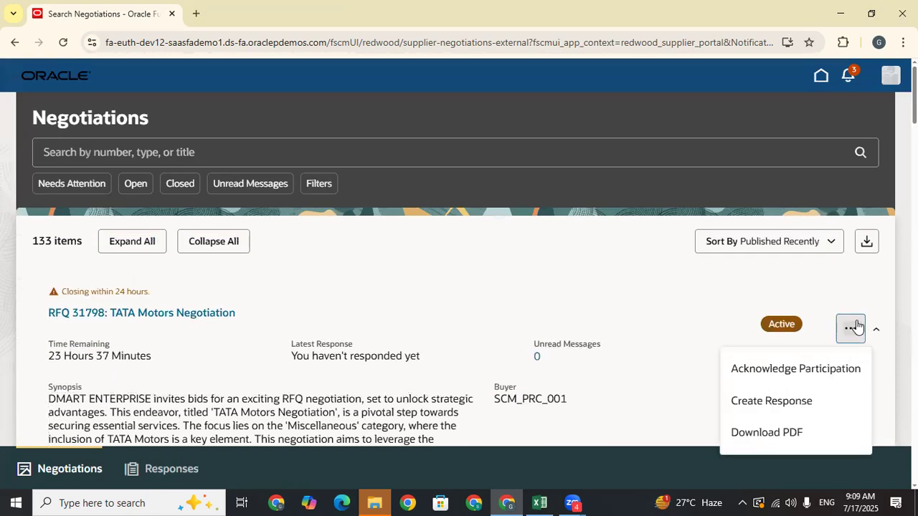
pyautogui.click(785, 433)
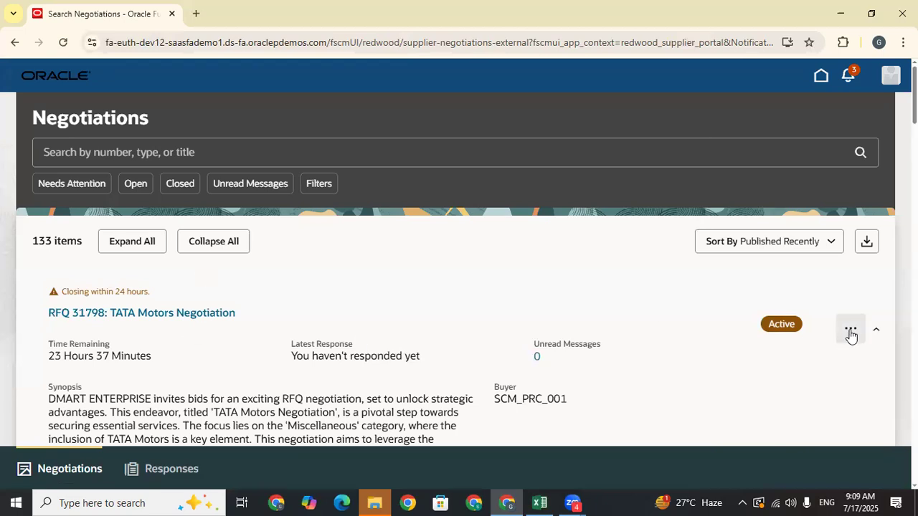
pyautogui.click(726, 74)
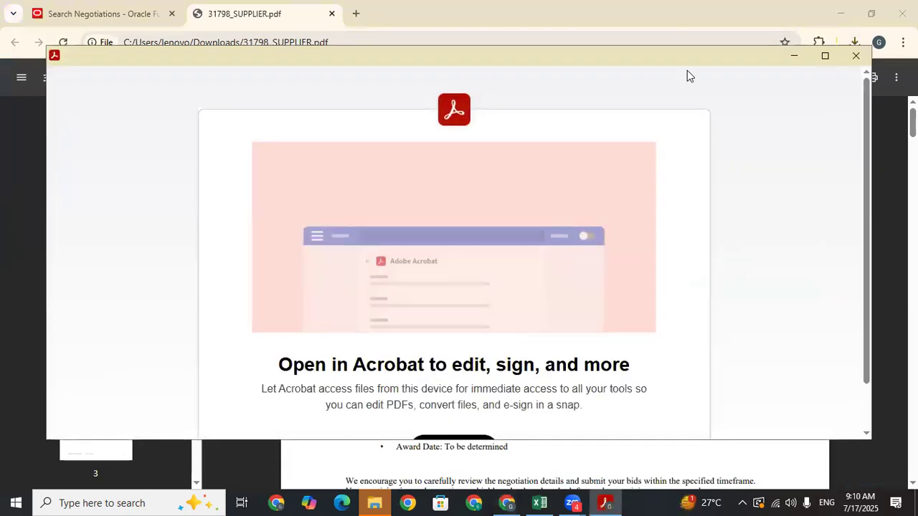
# - Dismiss the Acrobat prompt, maximize the window and hide the tools pane
pyautogui.click(855, 56)
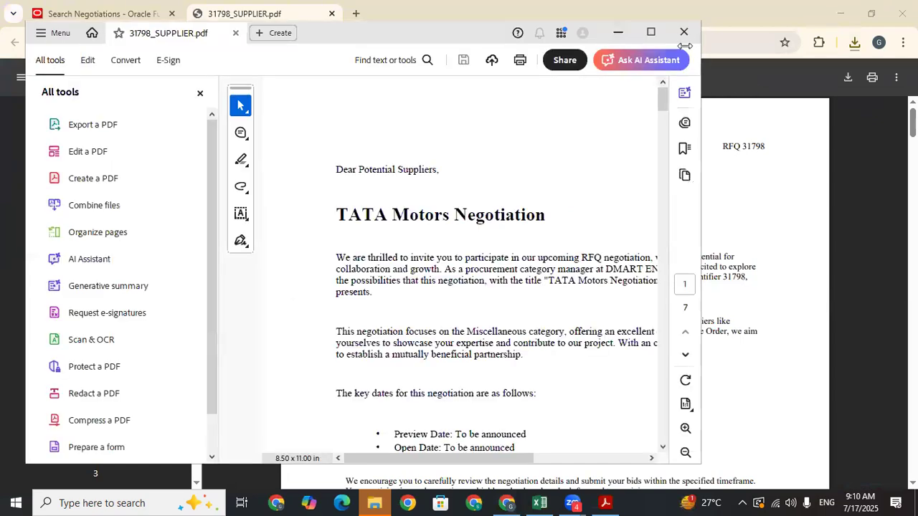
pyautogui.click(653, 32)
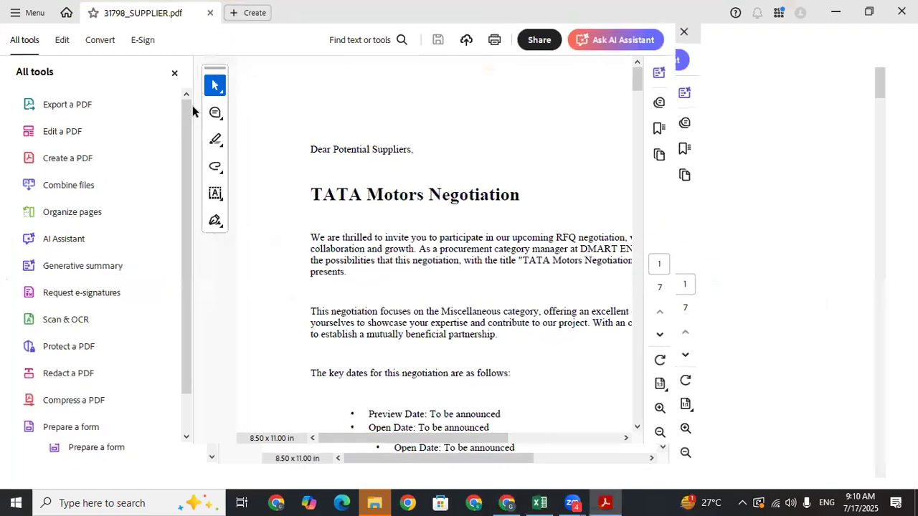
pyautogui.click(175, 74)
pyautogui.moveTo(220, 150); pyautogui.dragTo(354, 163)
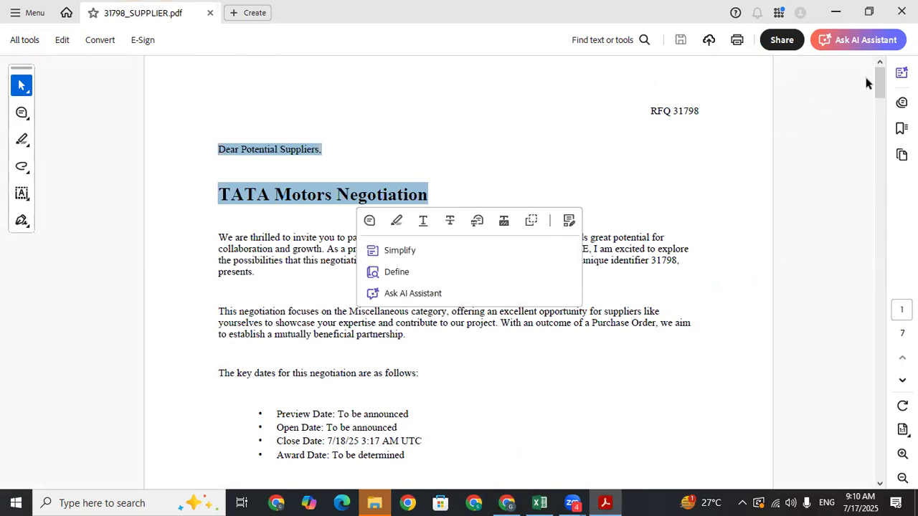
# - Scroll through the PDF's overview, schedule and line details, then close Acrobat
pyautogui.moveTo(881, 107); pyautogui.dragTo(885, 273)
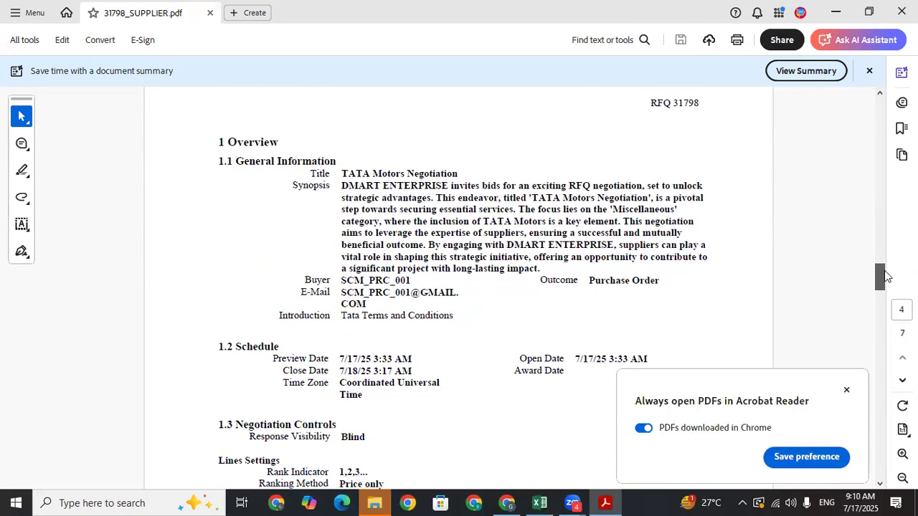
pyautogui.click(846, 391)
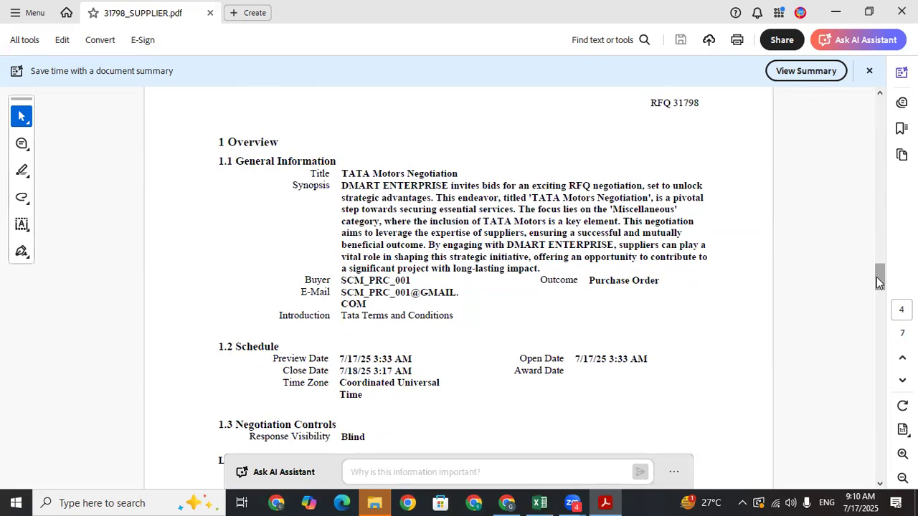
pyautogui.moveTo(880, 275); pyautogui.dragTo(880, 281)
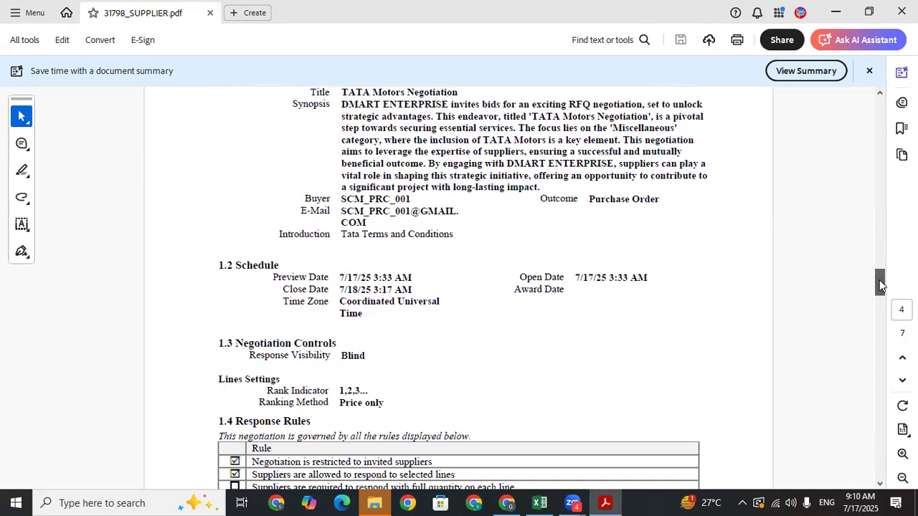
pyautogui.moveTo(880, 282); pyautogui.dragTo(887, 390)
pyautogui.moveTo(301, 264); pyautogui.dragTo(227, 252)
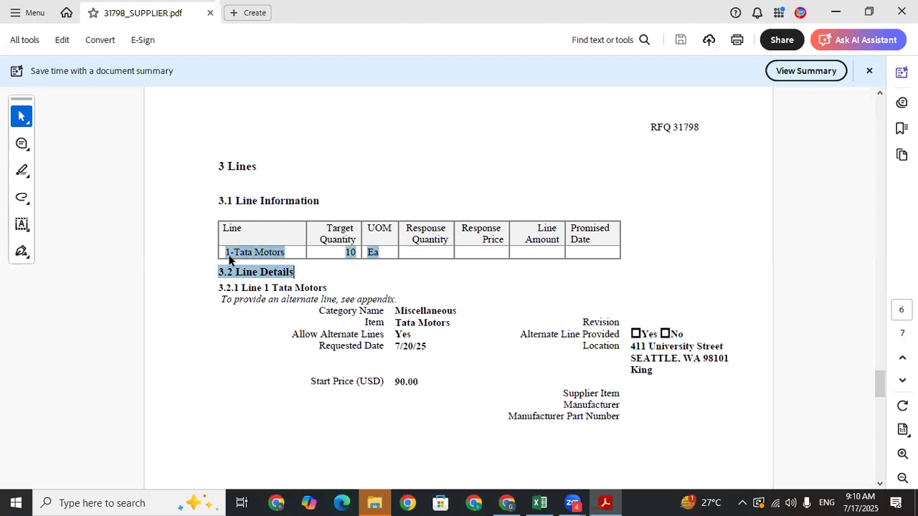
pyautogui.click(383, 254)
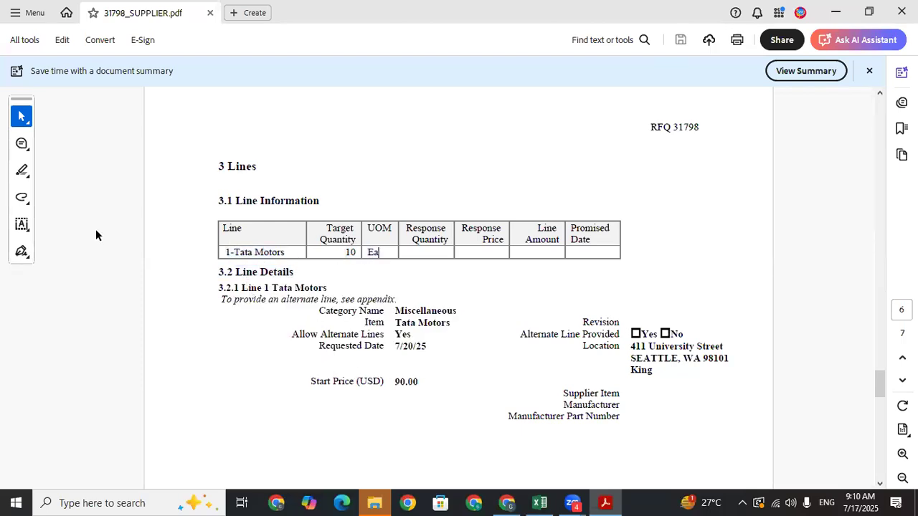
pyautogui.moveTo(881, 379); pyautogui.dragTo(885, 466)
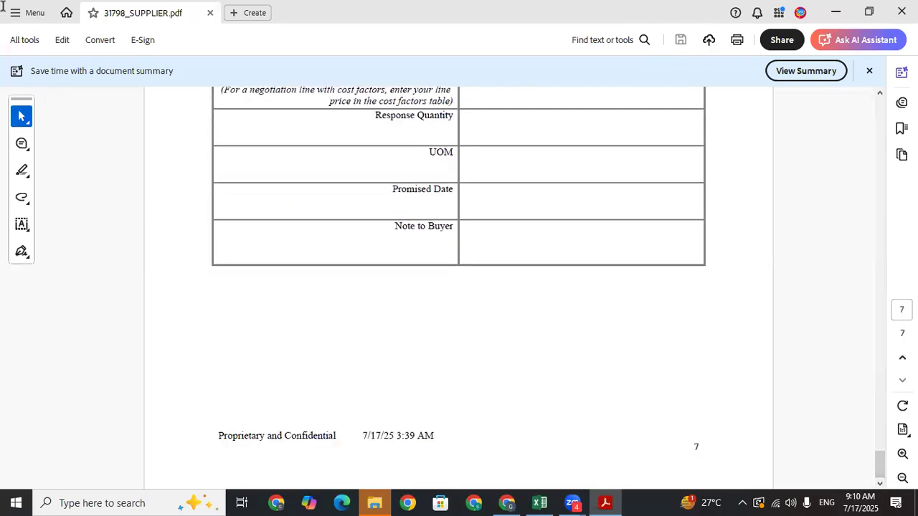
pyautogui.click(902, 11)
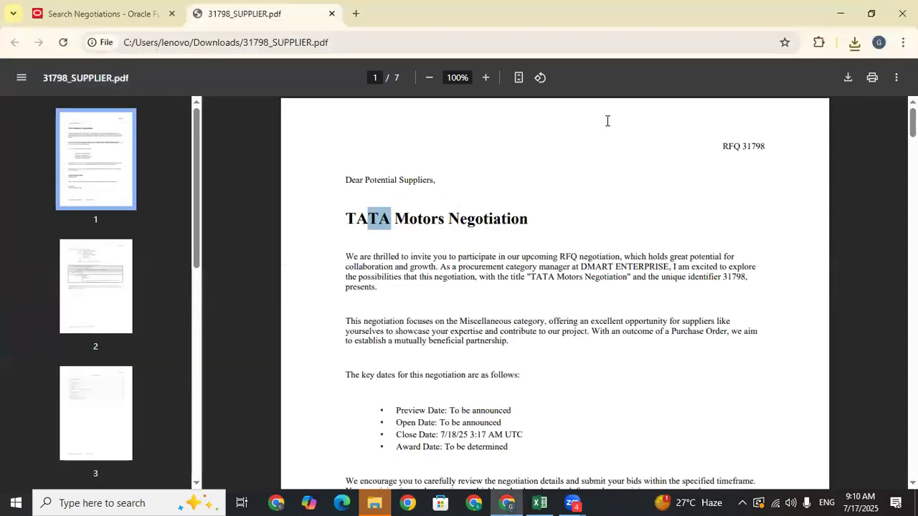
# - Close the PDF tab and review the Negotiations list, opening and dismissing RFQ 31798's actions menu
pyautogui.click(331, 14)
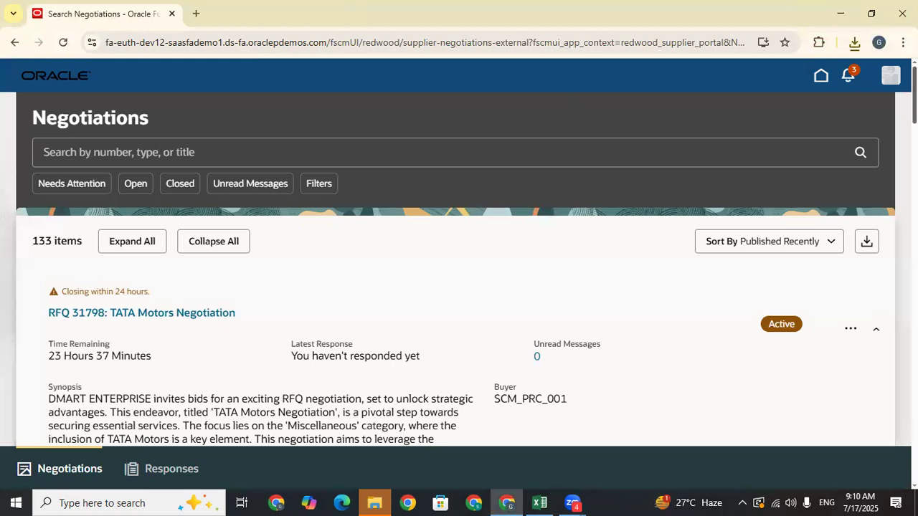
pyautogui.scroll(-8, 459, 287)
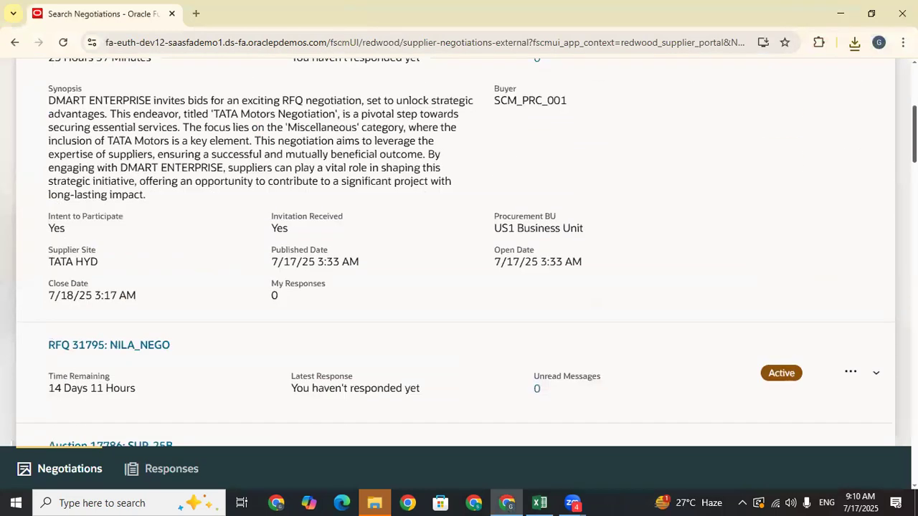
pyautogui.scroll(8, 459, 287)
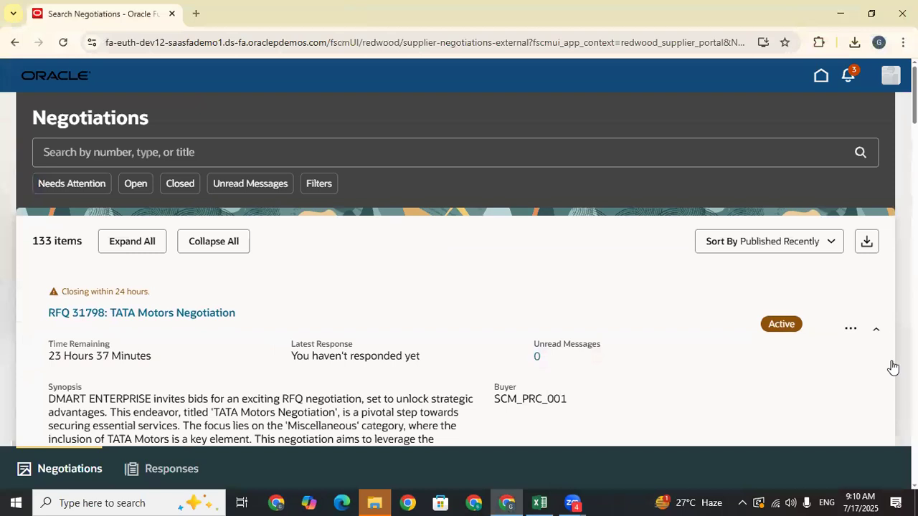
pyautogui.click(849, 328)
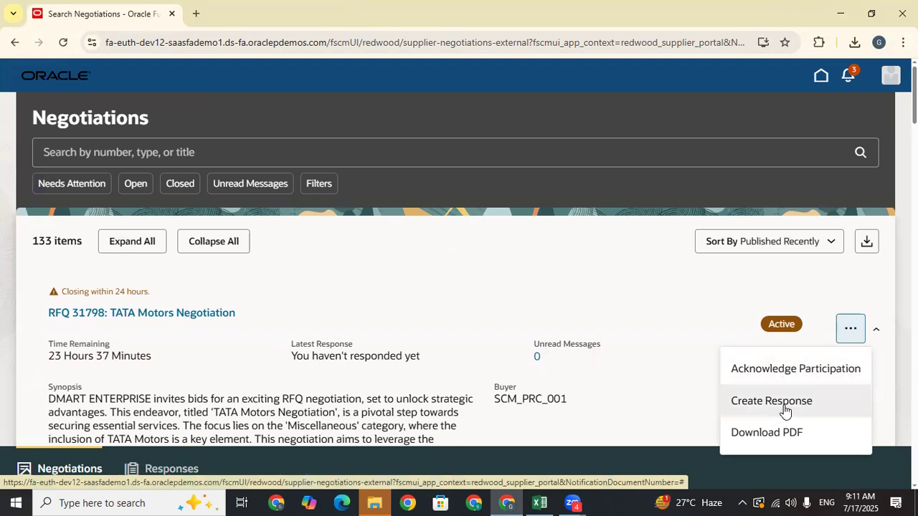
pyautogui.click(784, 410)
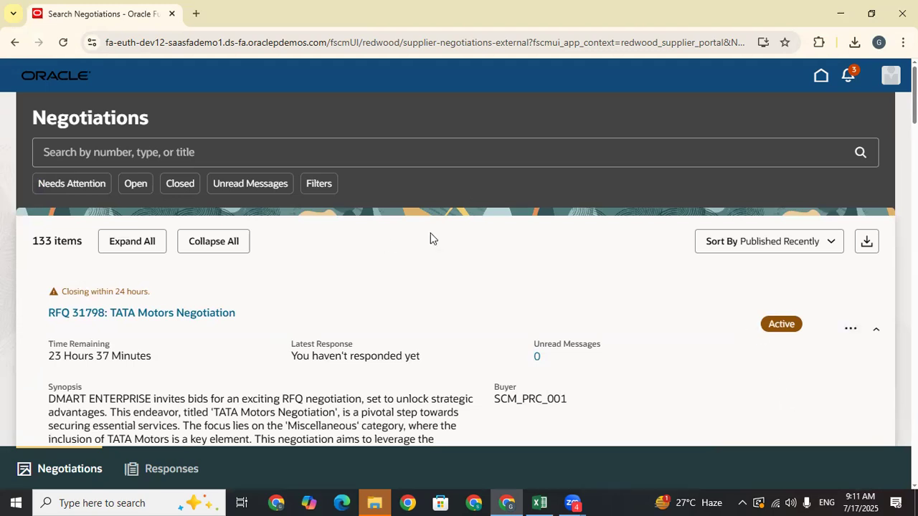
pyautogui.scroll(-5, 459, 287)
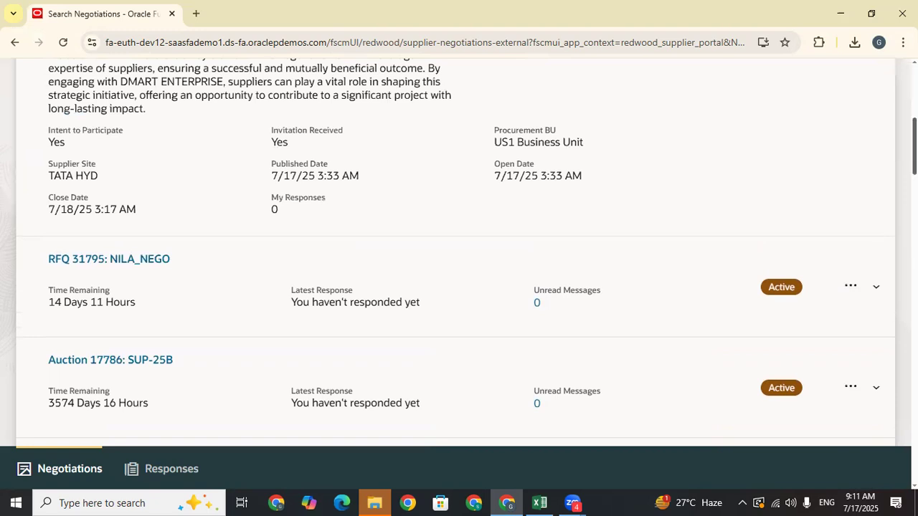
pyautogui.scroll(5, 459, 287)
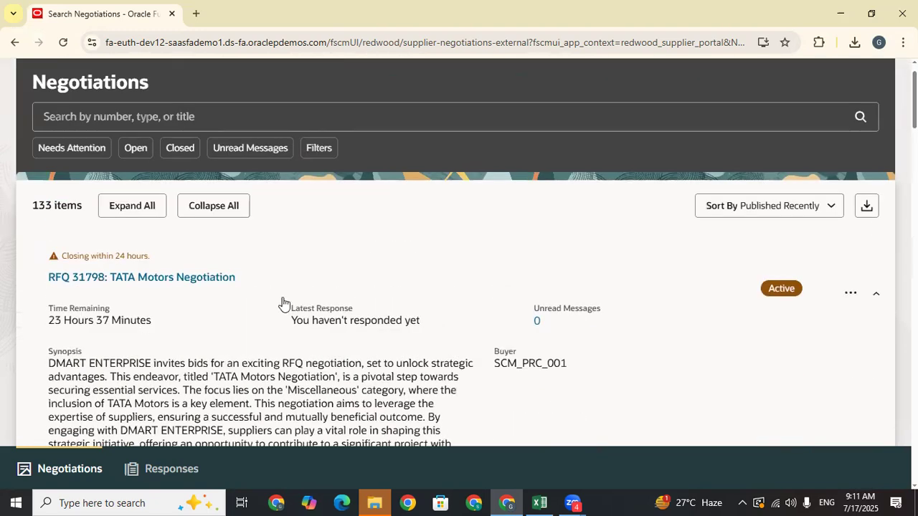
# - Choose Create Response from RFQ 31798's actions menu and scroll down to the Requirements questions
pyautogui.click(850, 292)
pyautogui.click(769, 363)
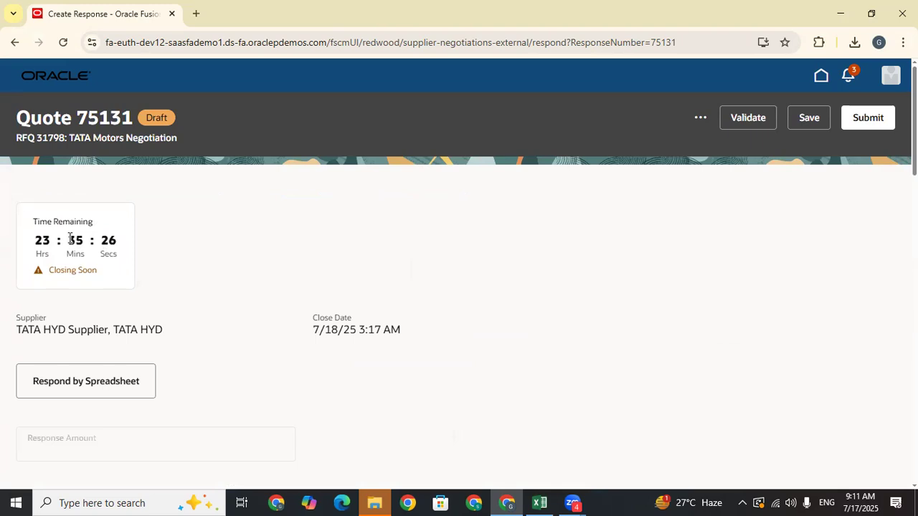
pyautogui.scroll(-2, 695, 153)
pyautogui.scroll(-3, 459, 268)
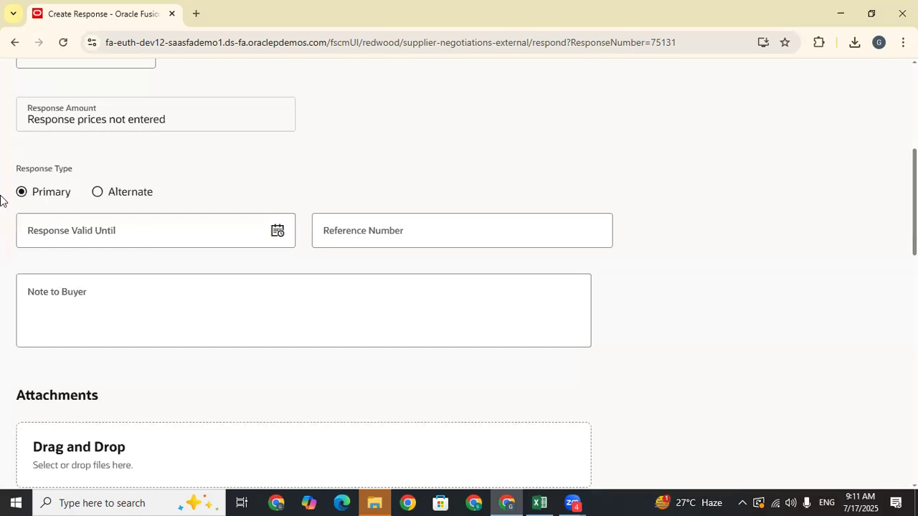
pyautogui.scroll(-1, 316, 275)
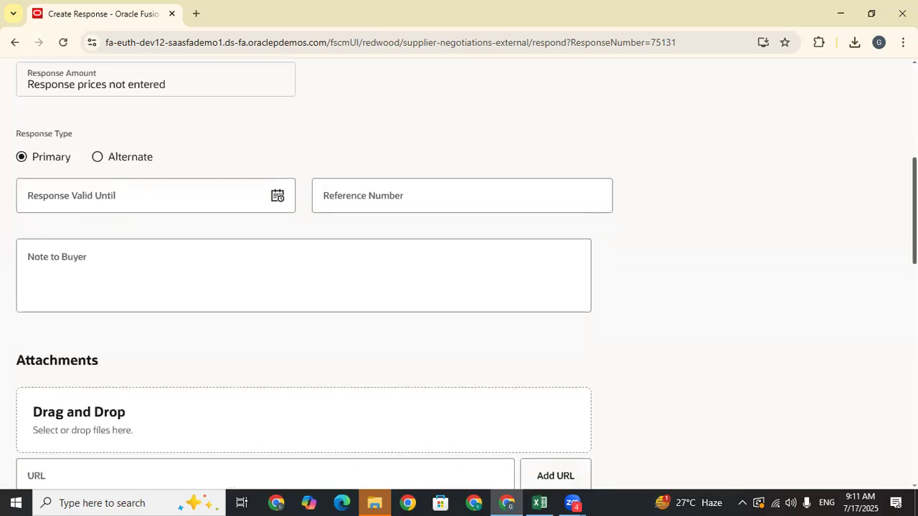
pyautogui.scroll(-1, 315, 274)
pyautogui.scroll(-5, 315, 270)
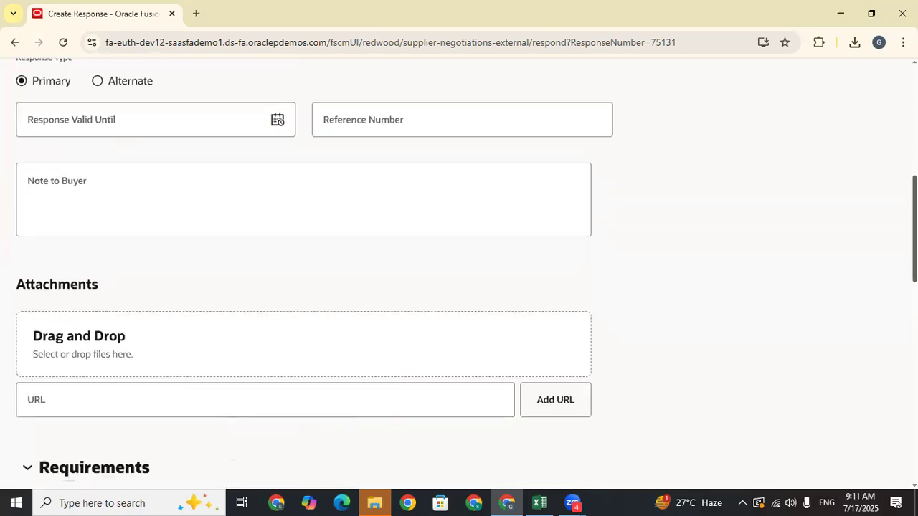
pyautogui.scroll(-1, 169, 269)
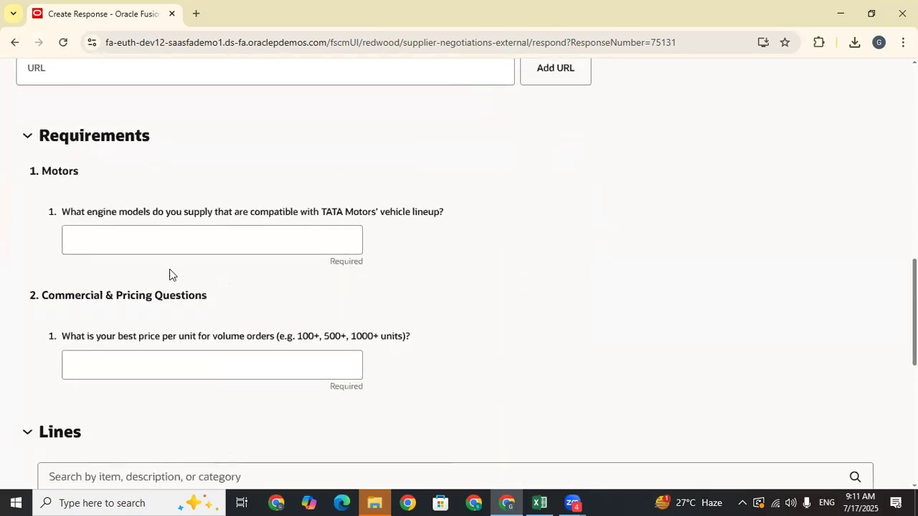
# - Enter 'Super Engine' for the Motors engine-models question and 500 for best price per unit
pyautogui.click(158, 237)
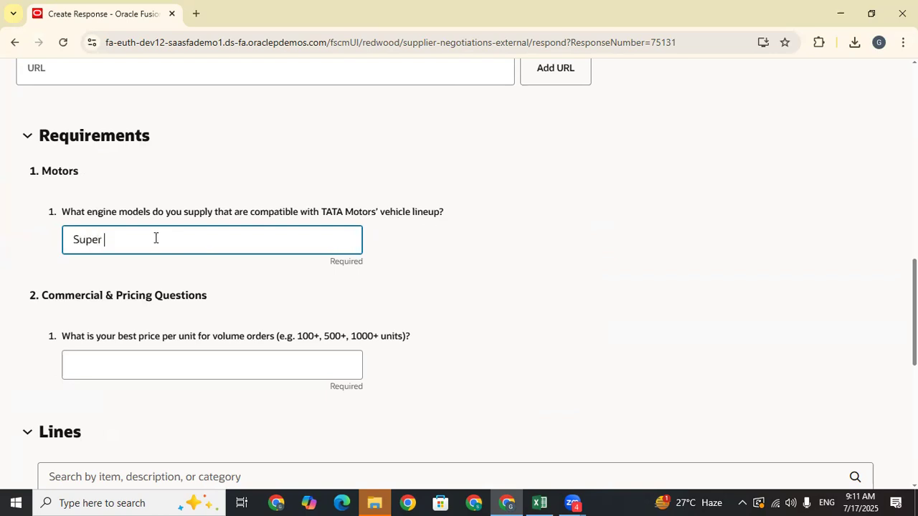
pyautogui.write('Engine')
pyautogui.click(476, 281)
pyautogui.click(162, 357)
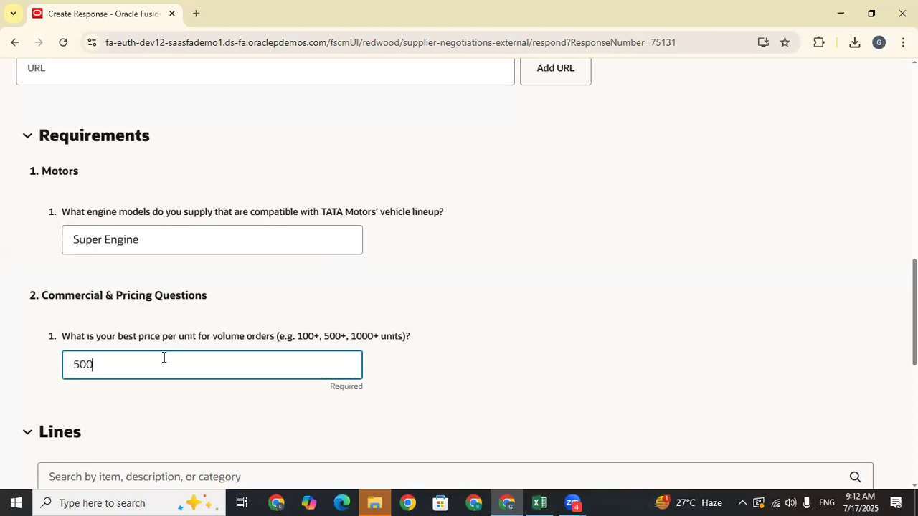
pyautogui.click(565, 327)
pyautogui.scroll(-5, 293, 352)
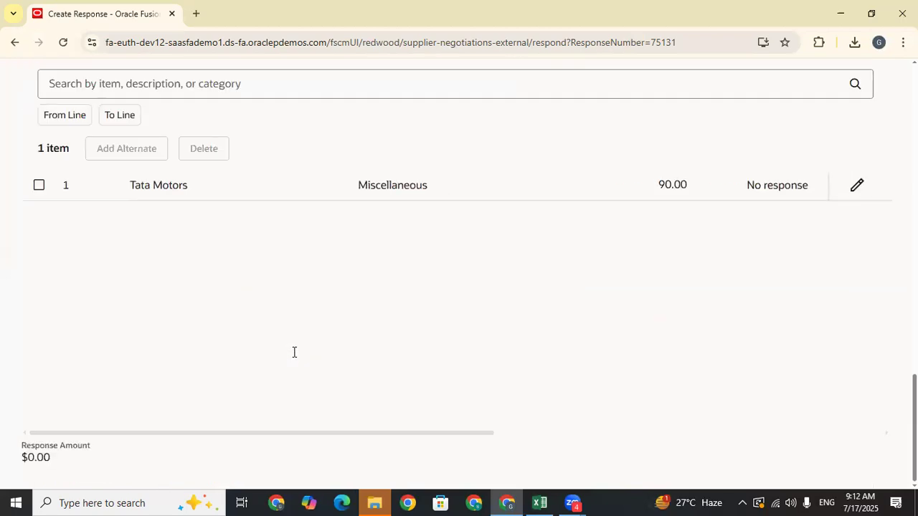
# - Select the Tata Motors line and open it for inline editing, zooming out to reveal more columns
pyautogui.scroll(10, 172, 263)
pyautogui.scroll(3, 172, 264)
pyautogui.scroll(-8, 172, 263)
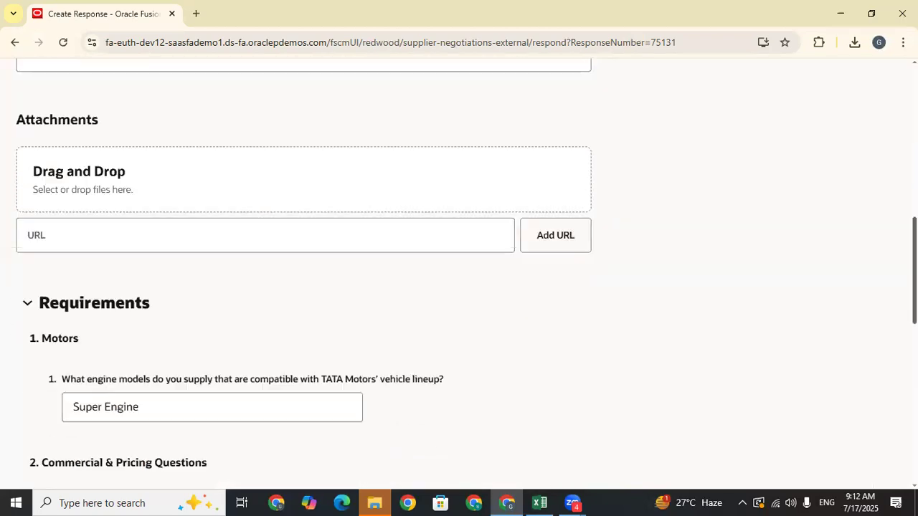
pyautogui.scroll(-3, 90, 262)
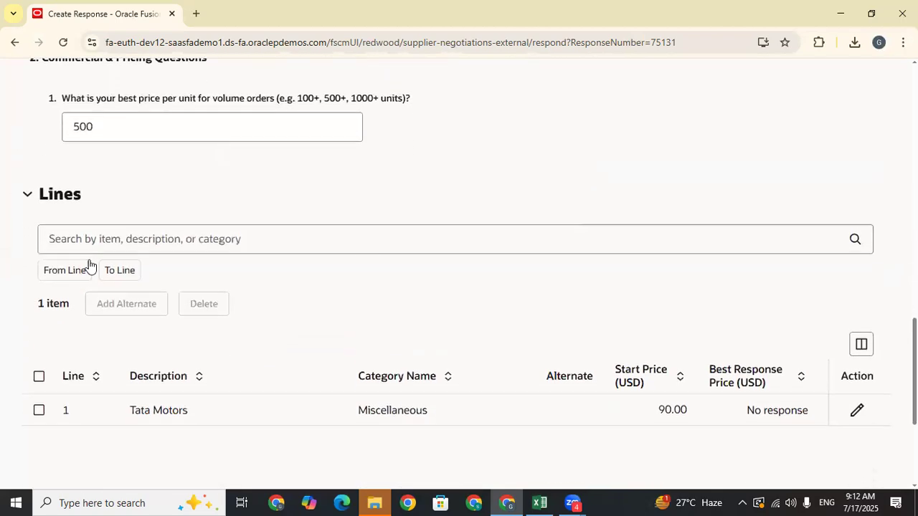
pyautogui.scroll(-2, 548, 293)
pyautogui.click(507, 251)
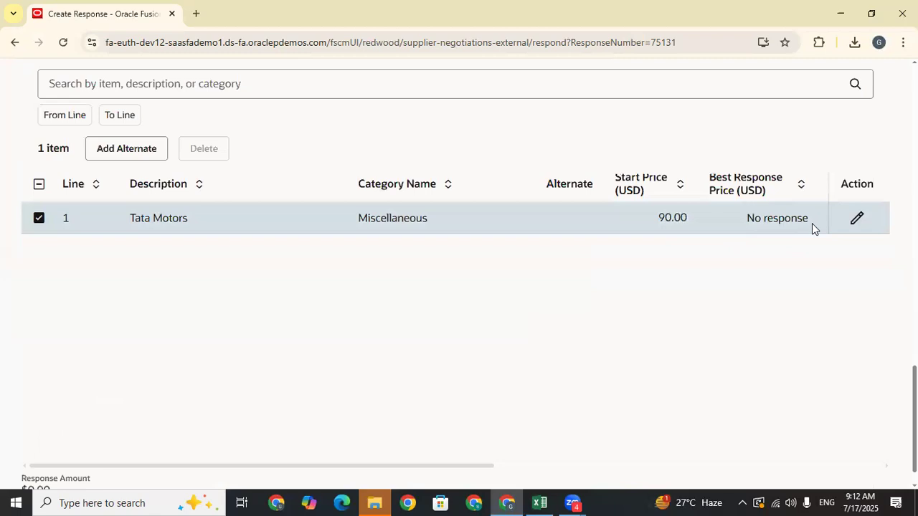
pyautogui.click(857, 220)
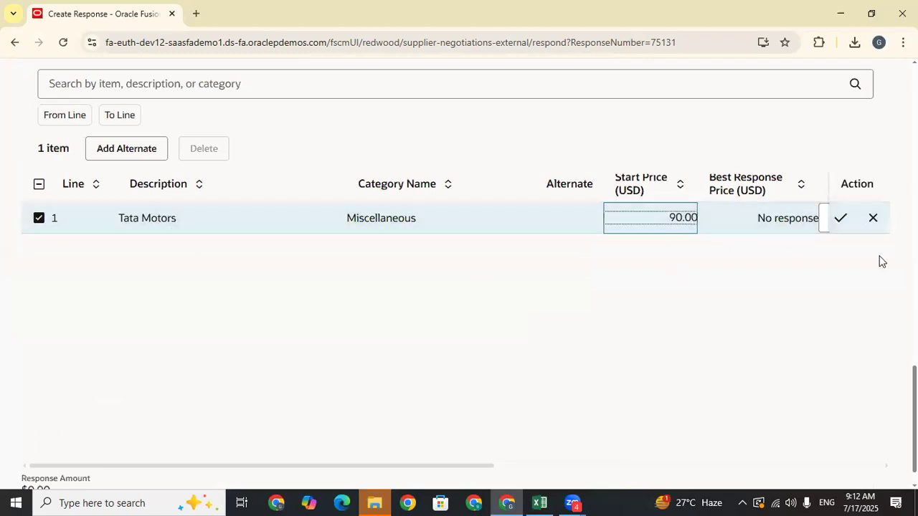
pyautogui.click(787, 216)
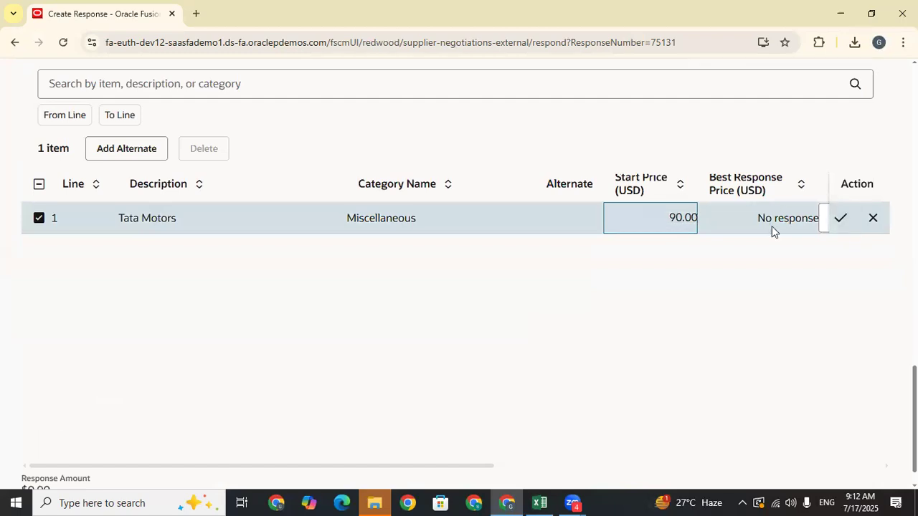
pyautogui.hotkey('ctrl', '-')
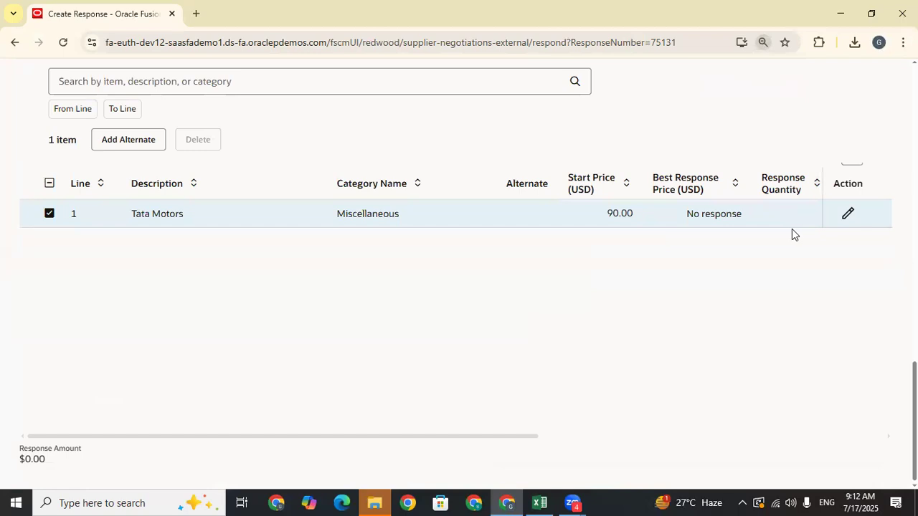
pyautogui.click(845, 214)
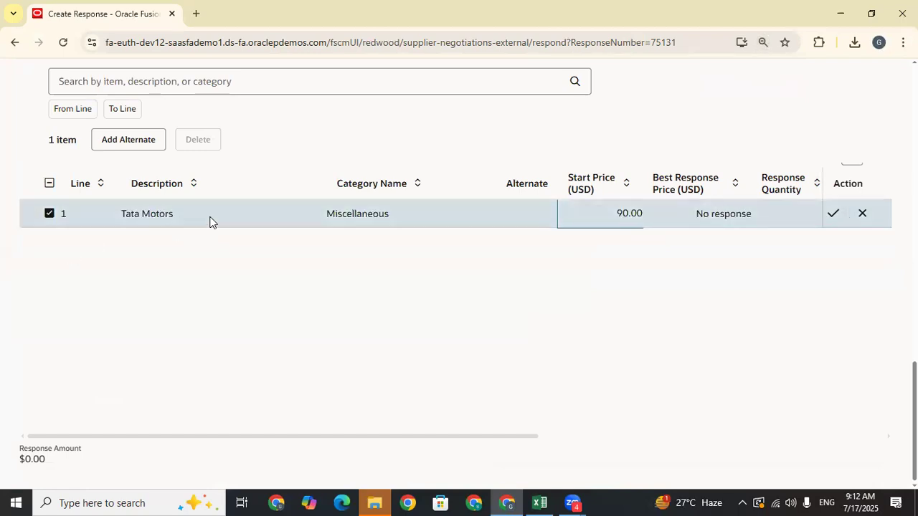
# - Save a response quantity of 10 on the Tata Motors line, then reopen and cancel the edit
pyautogui.scroll(3, 459, 269)
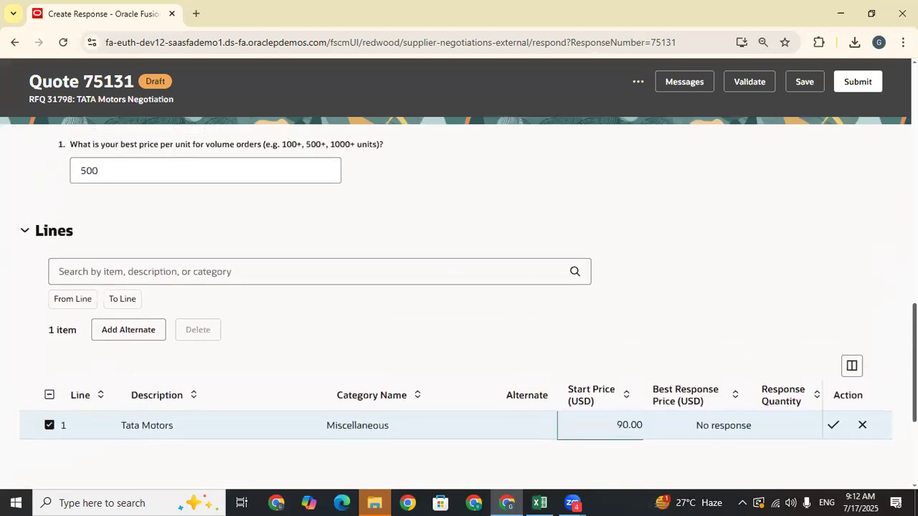
pyautogui.scroll(9, 459, 287)
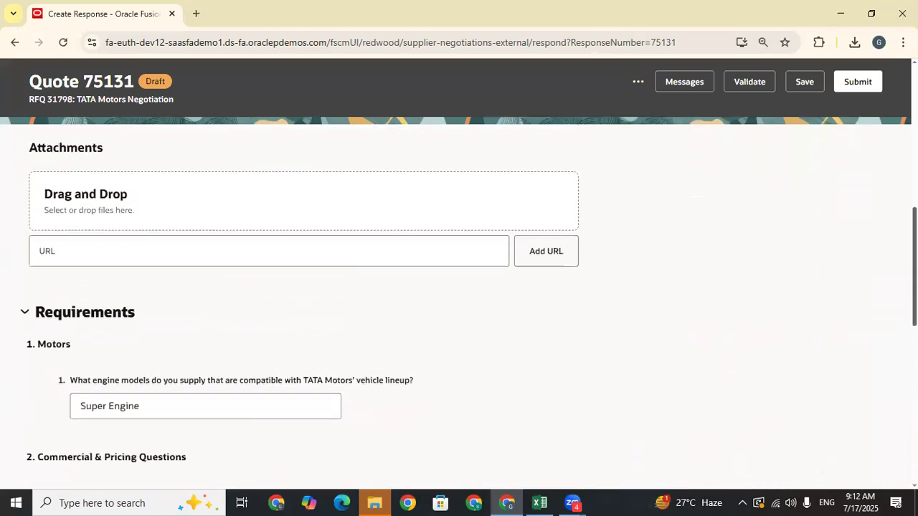
pyautogui.scroll(-15, 800, 240)
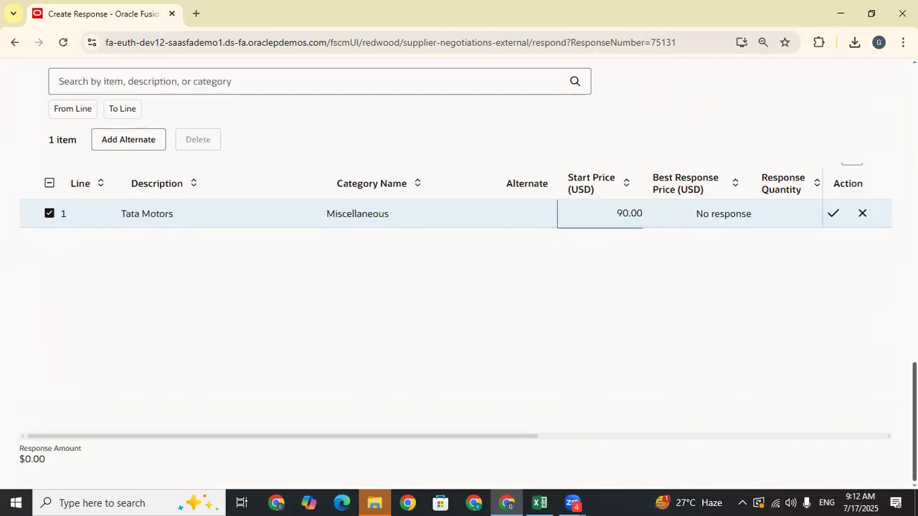
pyautogui.click(833, 213)
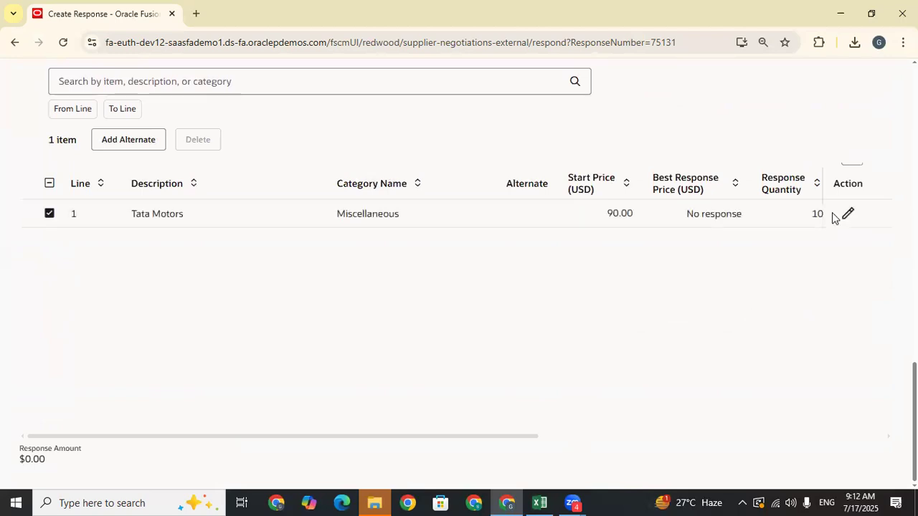
pyautogui.click(847, 215)
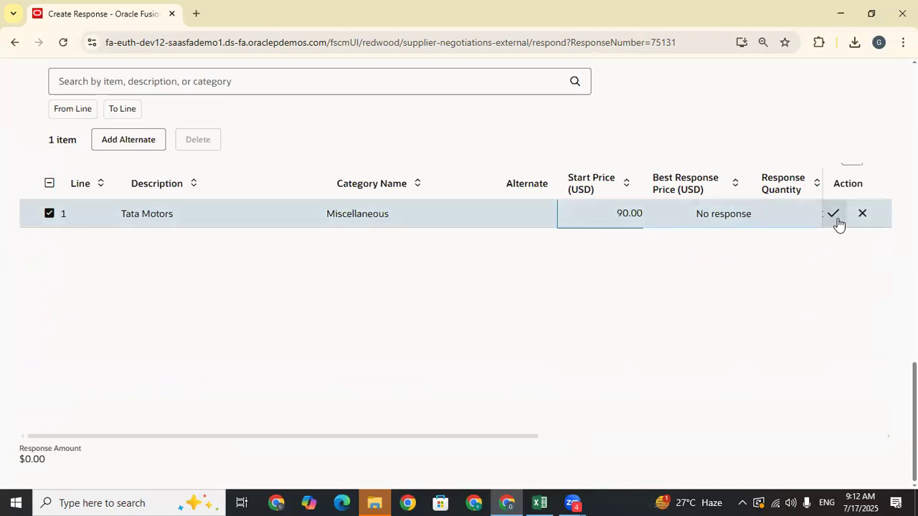
pyautogui.click(863, 217)
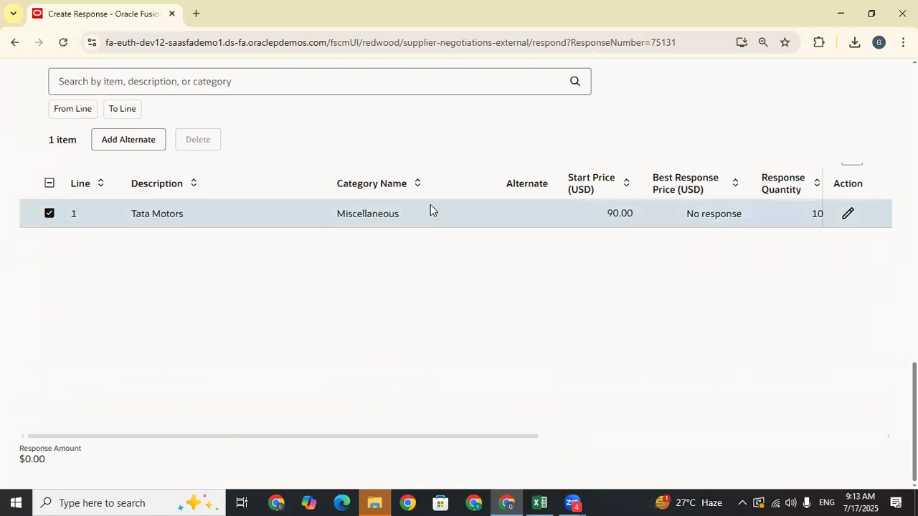
# - Reselect line 1, put its Response Quantity back into inline editing, and return to the page top
pyautogui.click(49, 213)
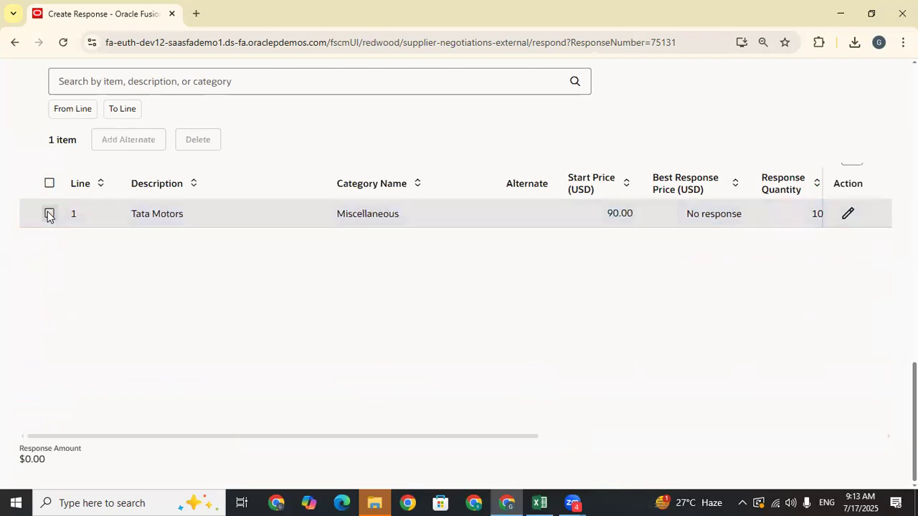
pyautogui.click(235, 214)
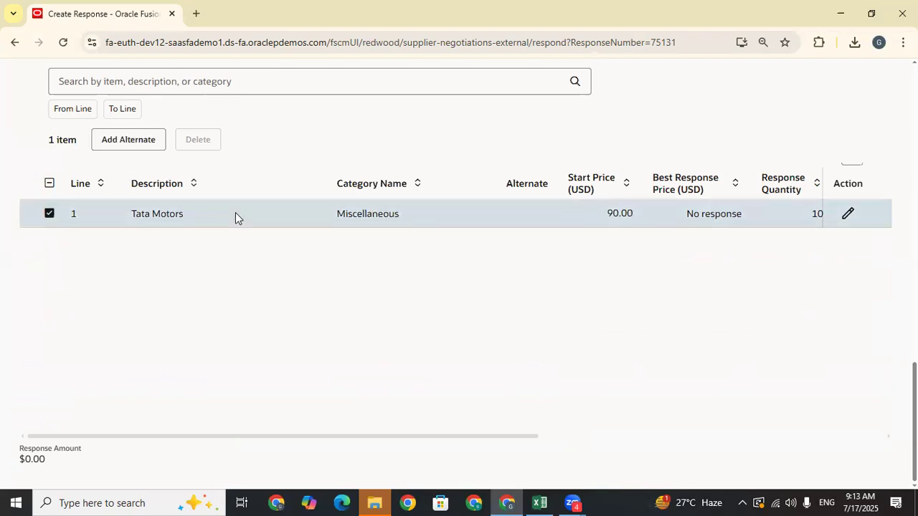
pyautogui.click(852, 223)
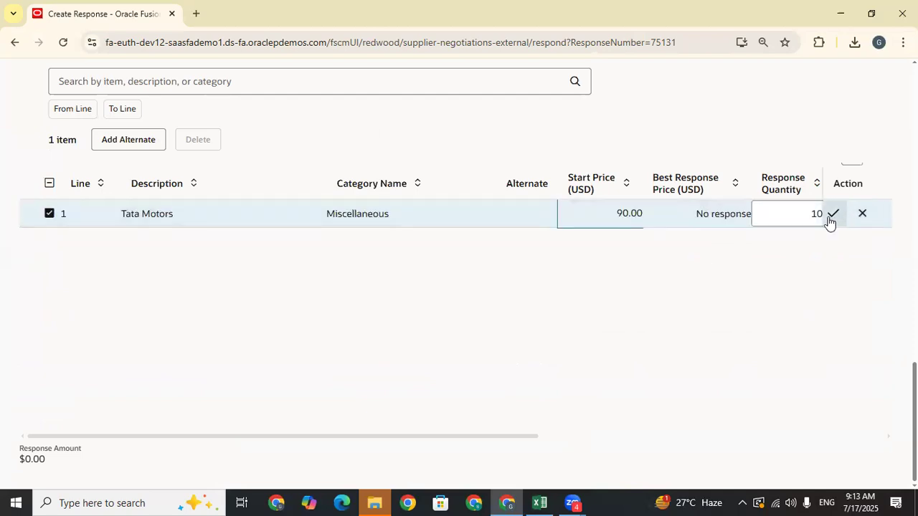
pyautogui.click(792, 213)
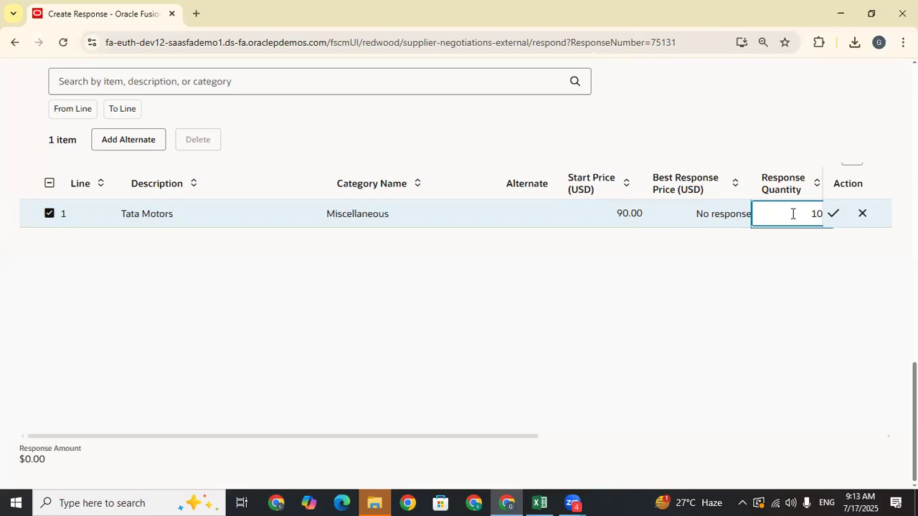
pyautogui.click(634, 216)
pyautogui.click(800, 209)
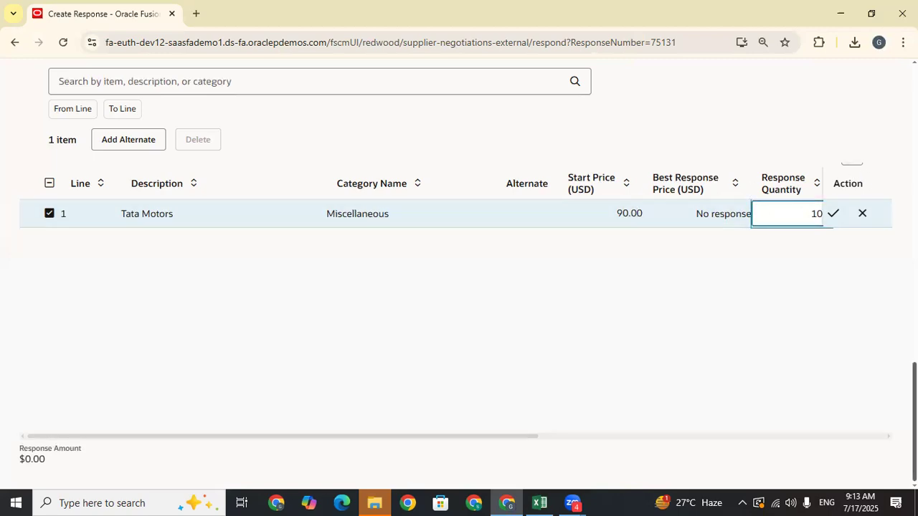
pyautogui.scroll(2, 854, 172)
pyautogui.scroll(15, 459, 301)
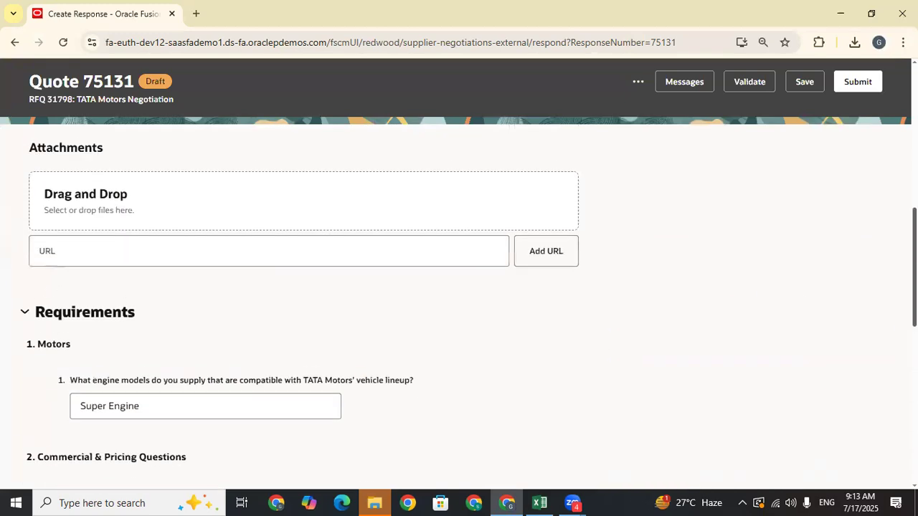
pyautogui.scroll(1, 459, 301)
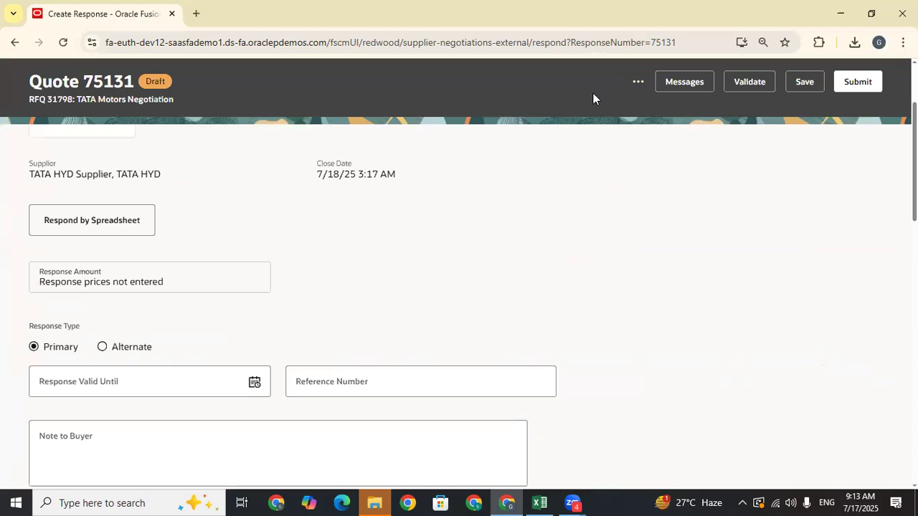
pyautogui.click(638, 82)
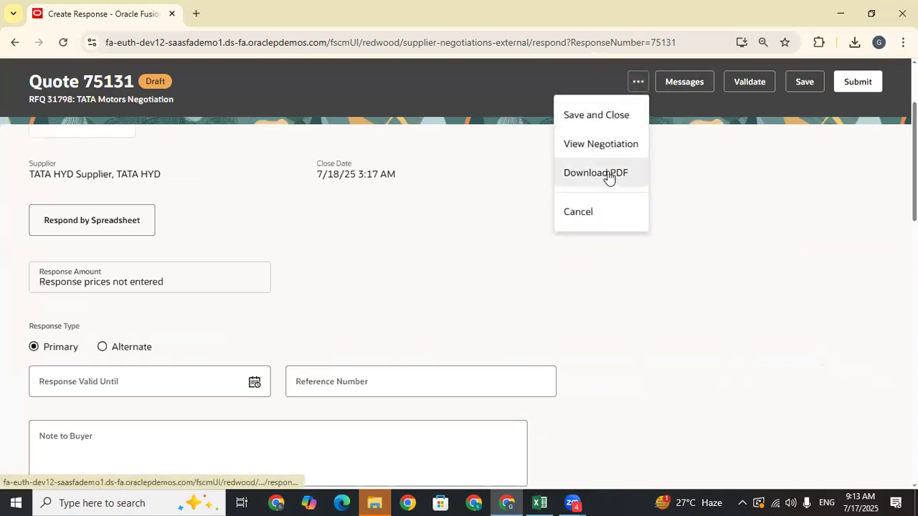
pyautogui.click(747, 119)
pyautogui.scroll(-10, 459, 287)
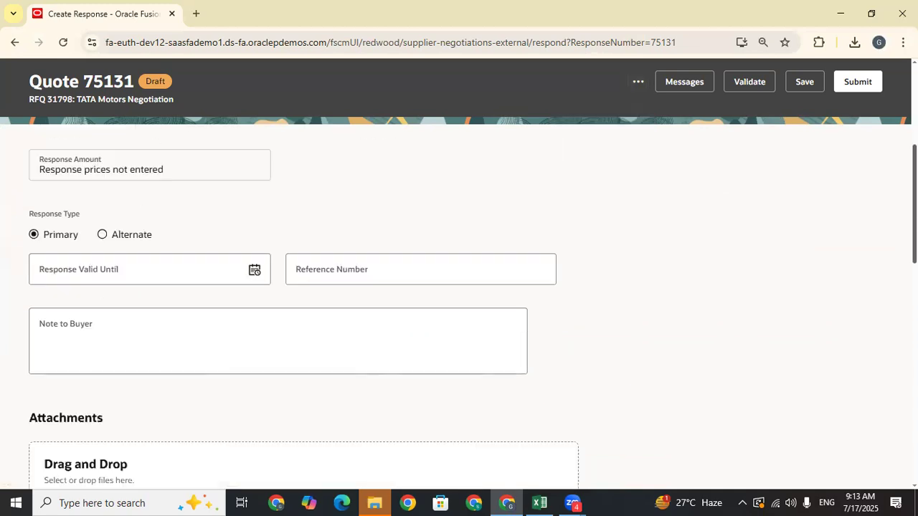
pyautogui.scroll(3, 459, 287)
pyautogui.scroll(10, 459, 287)
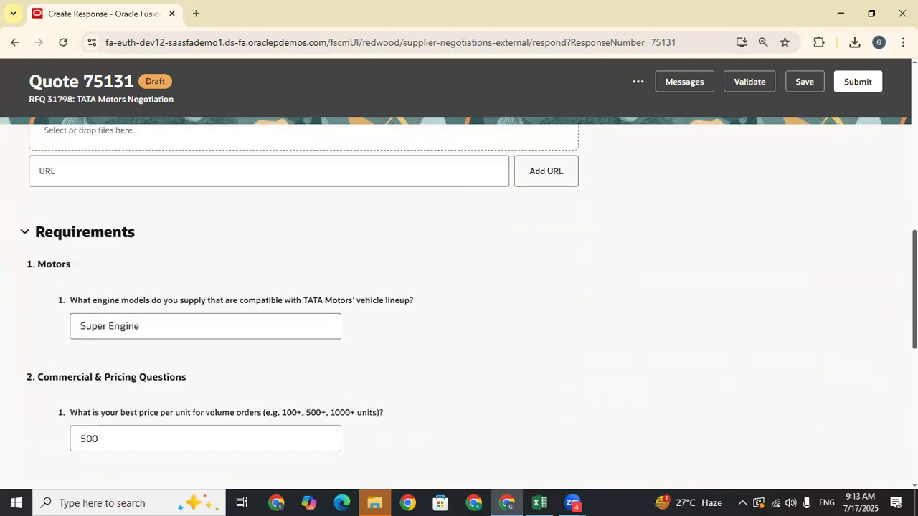
pyautogui.scroll(2, 459, 287)
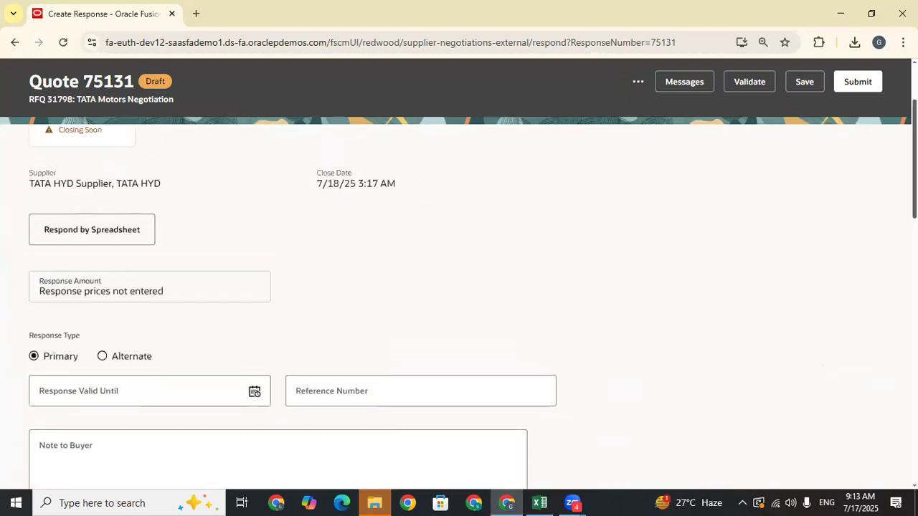
pyautogui.scroll(-2, 459, 287)
pyautogui.scroll(-1, 459, 287)
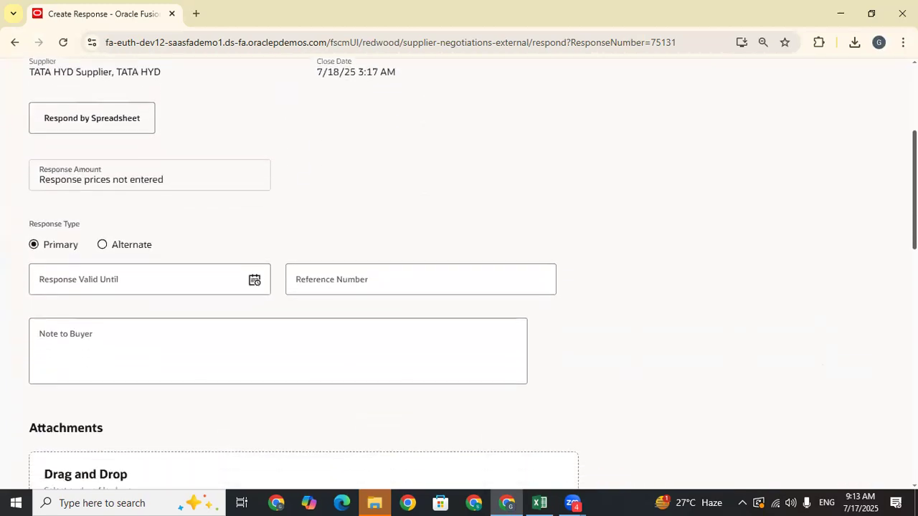
pyautogui.scroll(-2, 459, 287)
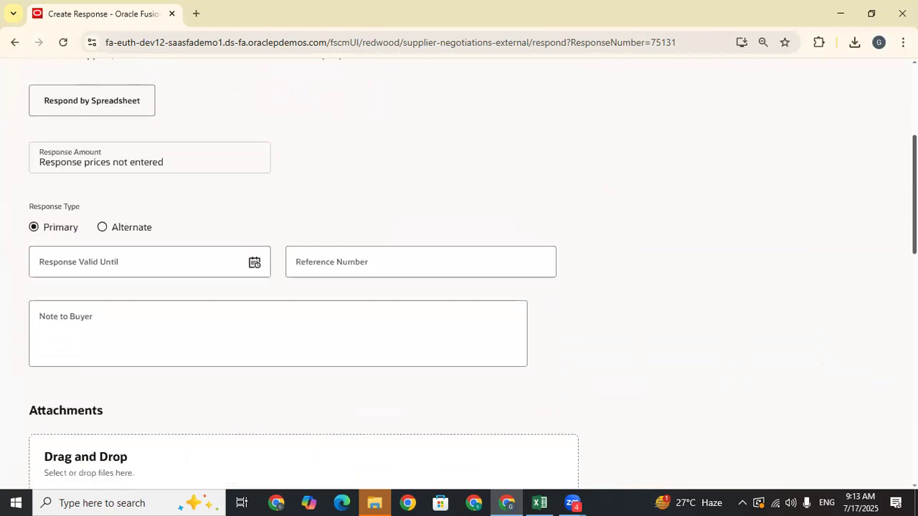
pyautogui.scroll(-2, 459, 287)
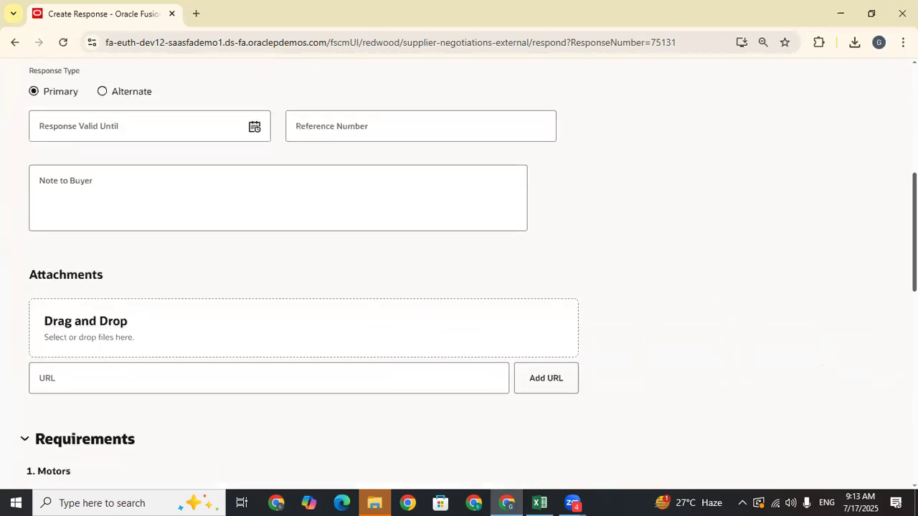
pyautogui.scroll(5, 304, 287)
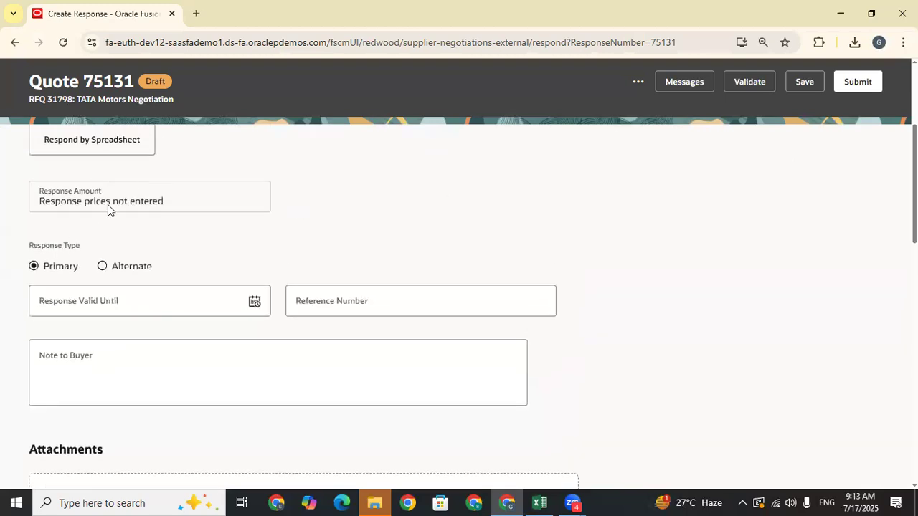
pyautogui.tripleClick(75, 202)
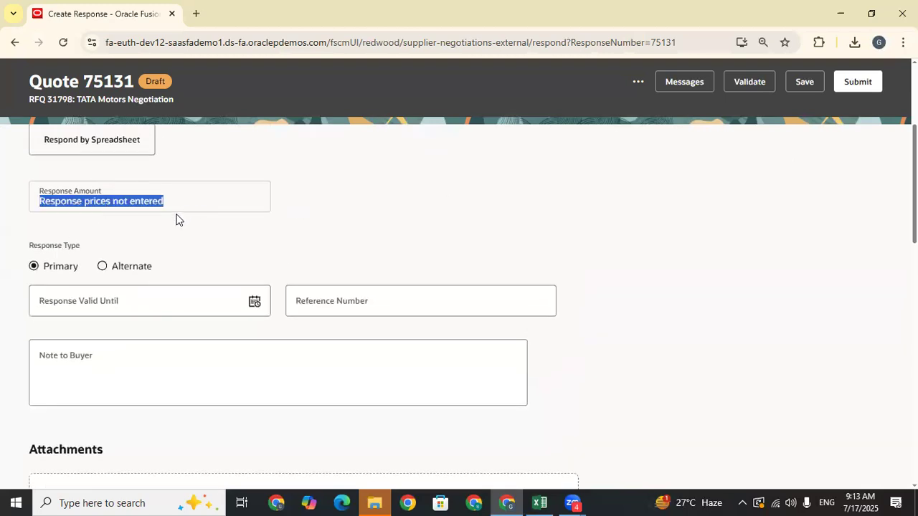
pyautogui.scroll(5, 179, 220)
pyautogui.scroll(-3, 223, 276)
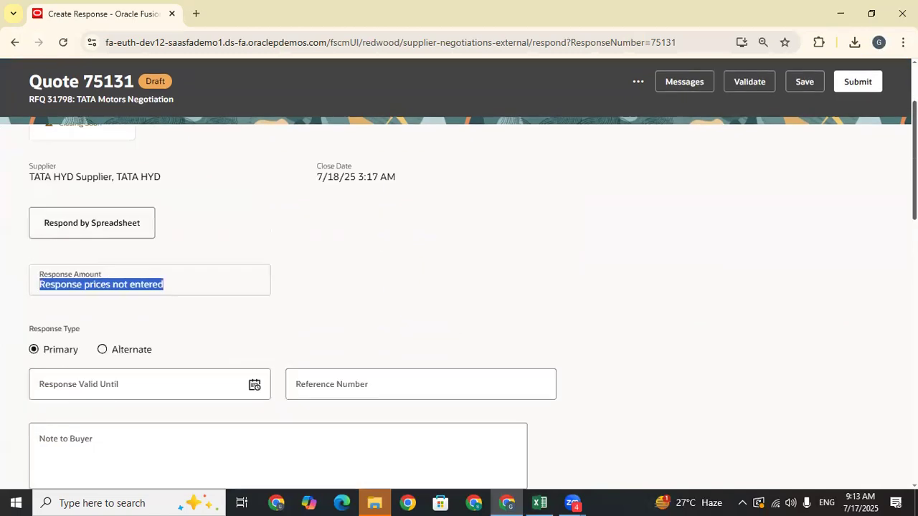
pyautogui.scroll(-6, 459, 287)
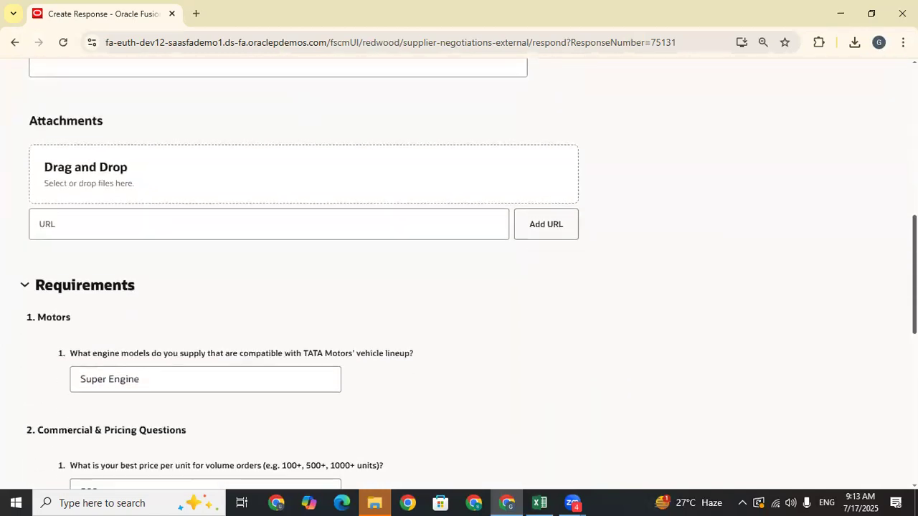
pyautogui.scroll(-6, 459, 287)
pyautogui.click(847, 320)
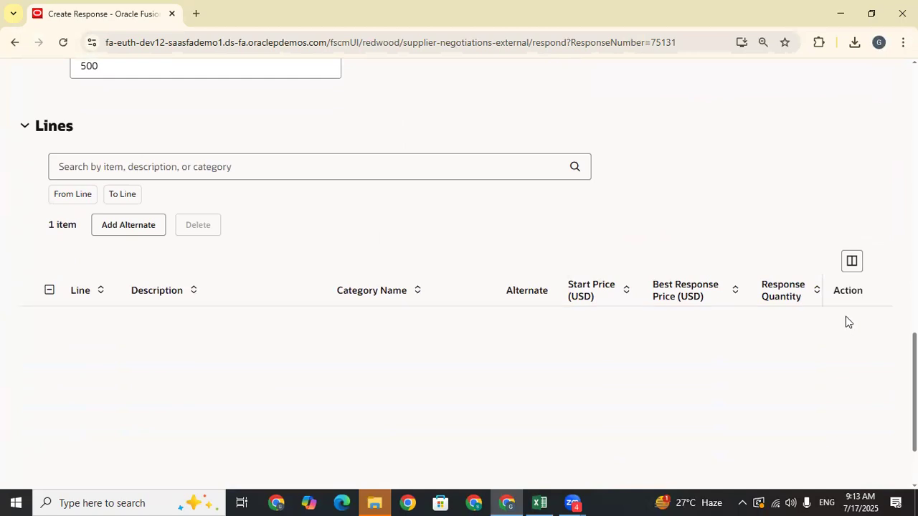
pyautogui.moveTo(915, 358); pyautogui.dragTo(914, 170)
pyautogui.scroll(2, 198, 236)
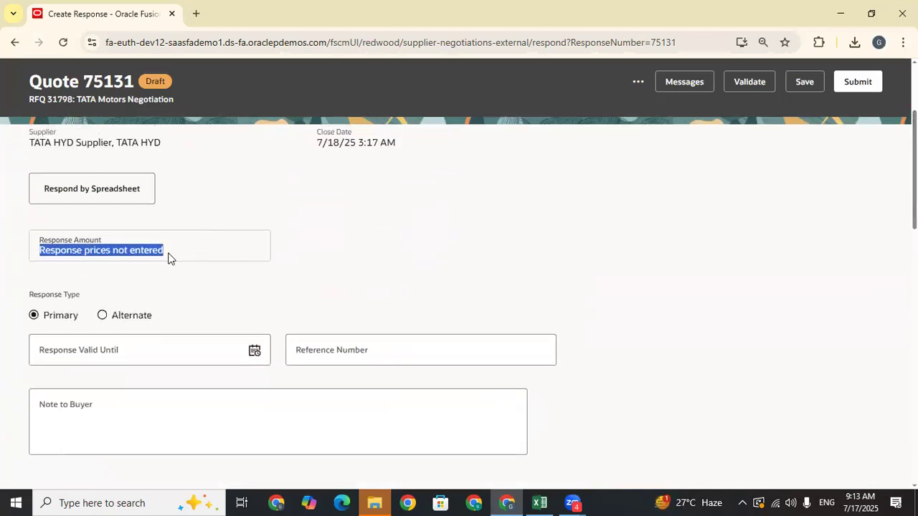
pyautogui.click(168, 257)
pyautogui.tripleClick(81, 251)
pyautogui.scroll(2, 313, 252)
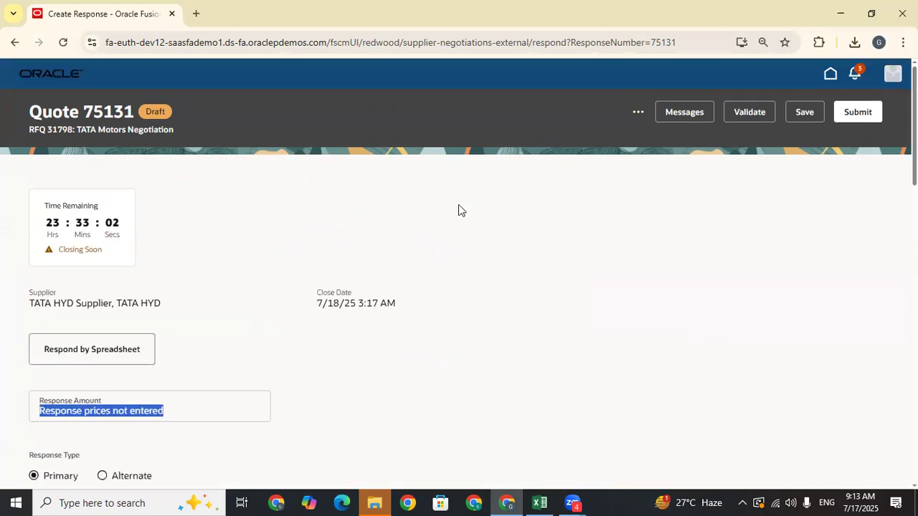
pyautogui.click(638, 112)
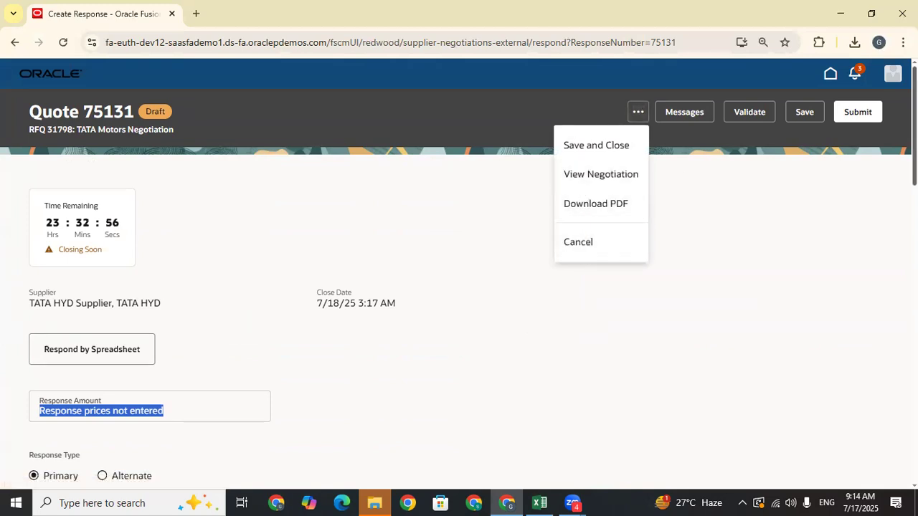
pyautogui.moveTo(914, 129); pyautogui.dragTo(914, 132)
pyautogui.click(848, 102)
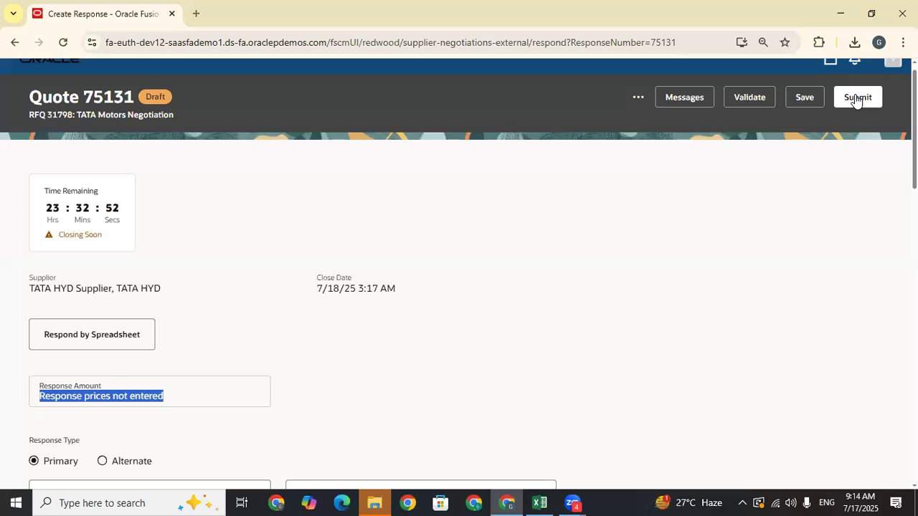
pyautogui.scroll(1, 738, 285)
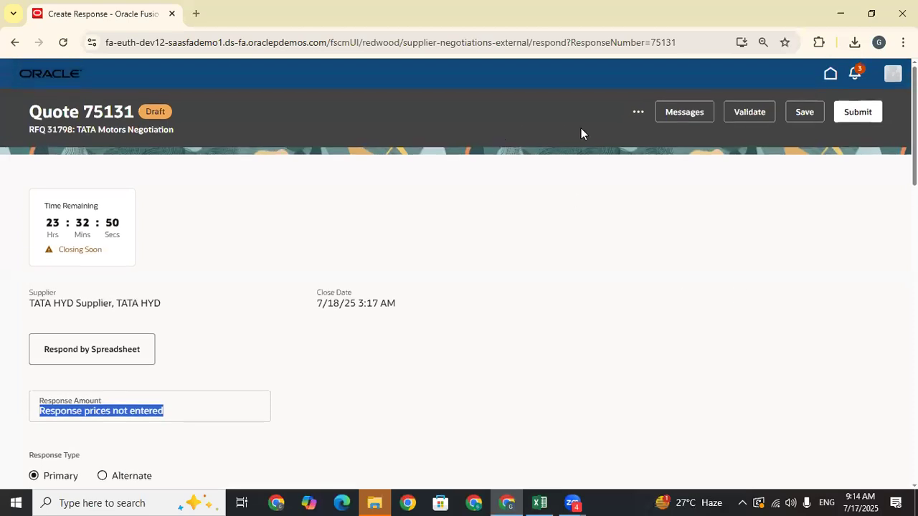
pyautogui.click(637, 114)
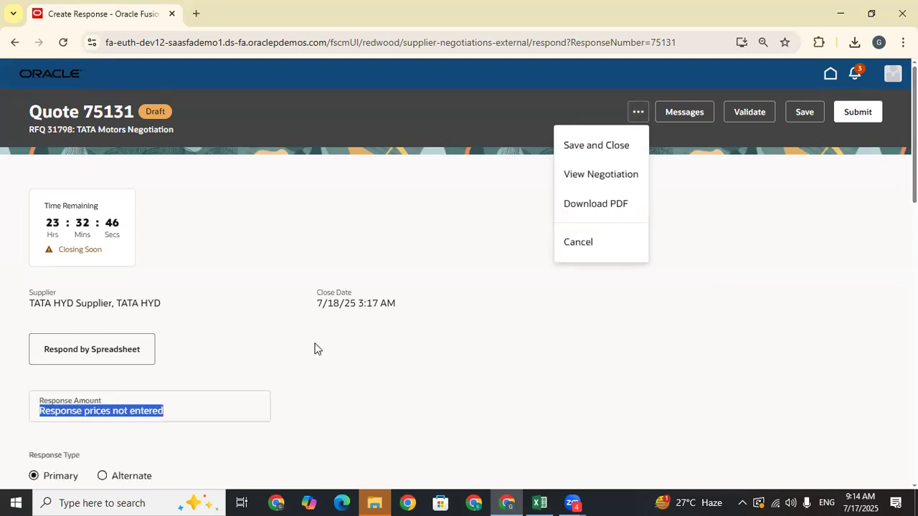
pyautogui.click(177, 404)
# - Dismiss the warning that line 1 is missing a response price
pyautogui.doubleClick(123, 414)
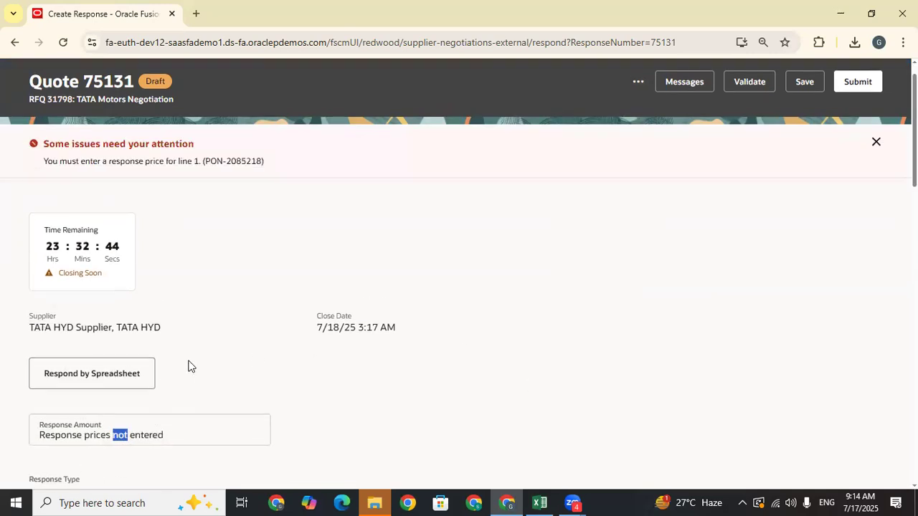
pyautogui.click(876, 142)
pyautogui.scroll(-1, 876, 142)
pyautogui.scroll(-10, 459, 272)
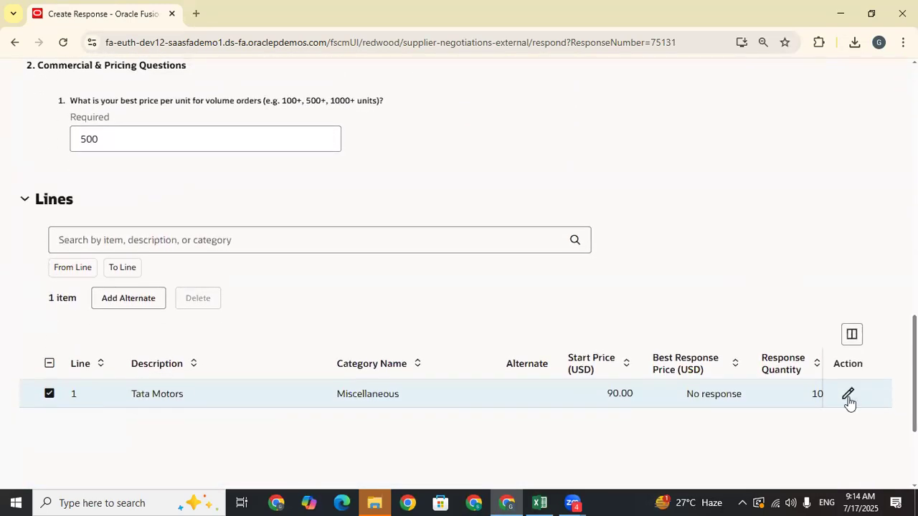
# - Edit line 1's response quantity, then move focus to the reference number field in the Lines table
pyautogui.click(848, 397)
pyautogui.click(805, 396)
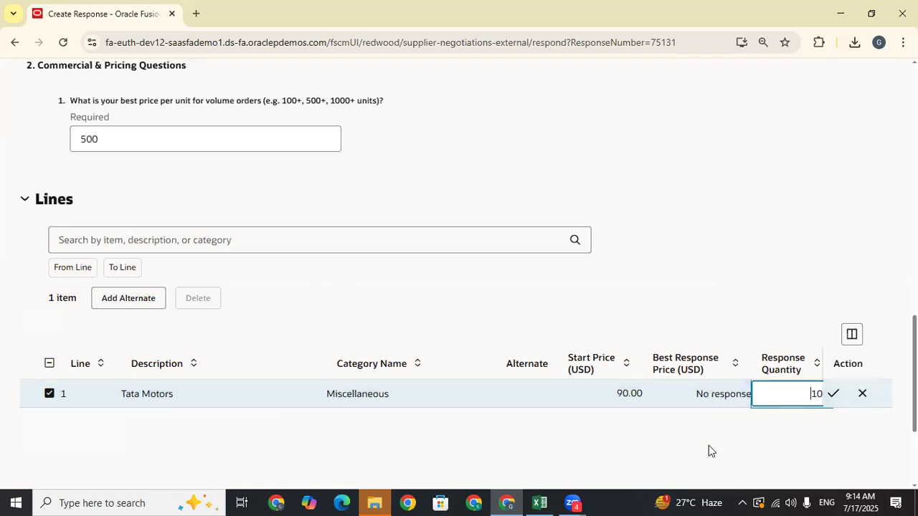
pyautogui.scroll(15, 459, 287)
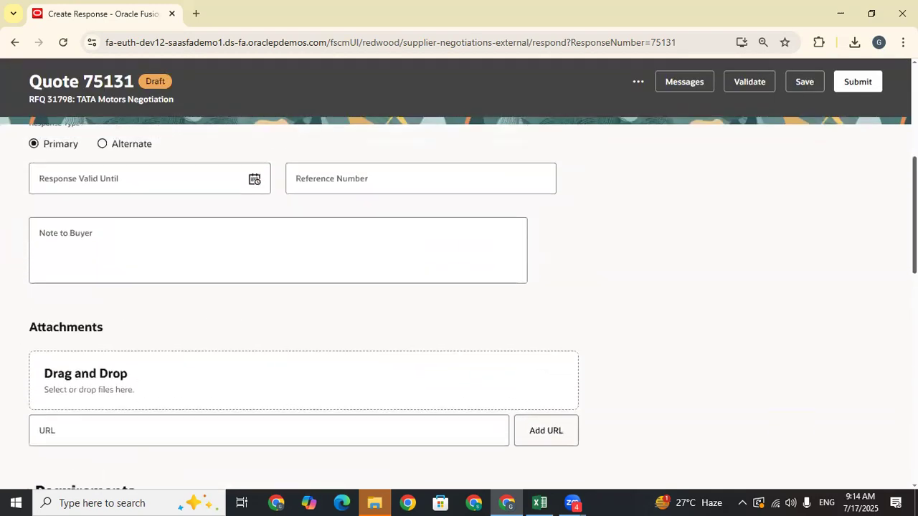
pyautogui.scroll(1, 459, 287)
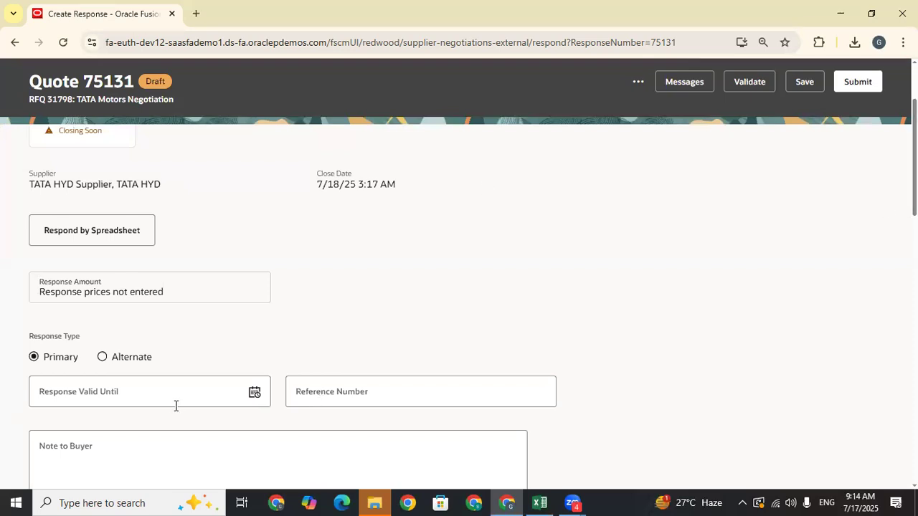
pyautogui.click(391, 399)
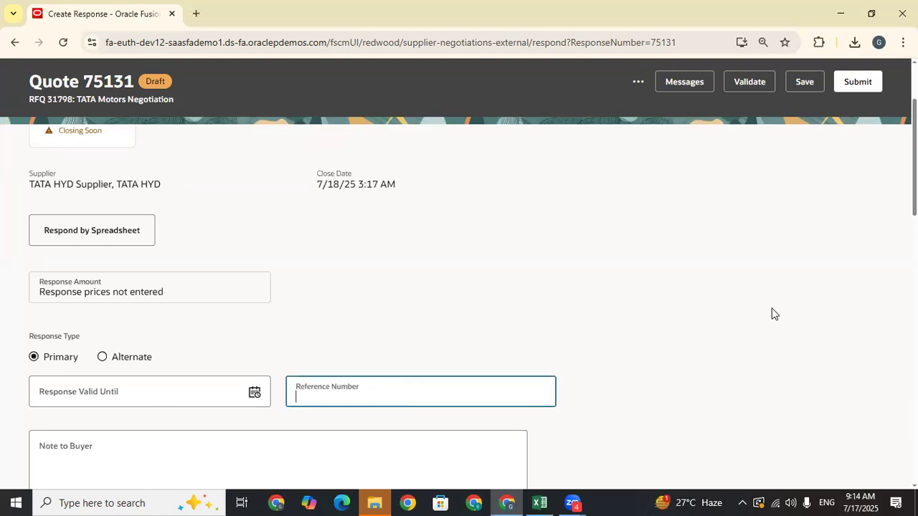
pyautogui.scroll(-10, 459, 287)
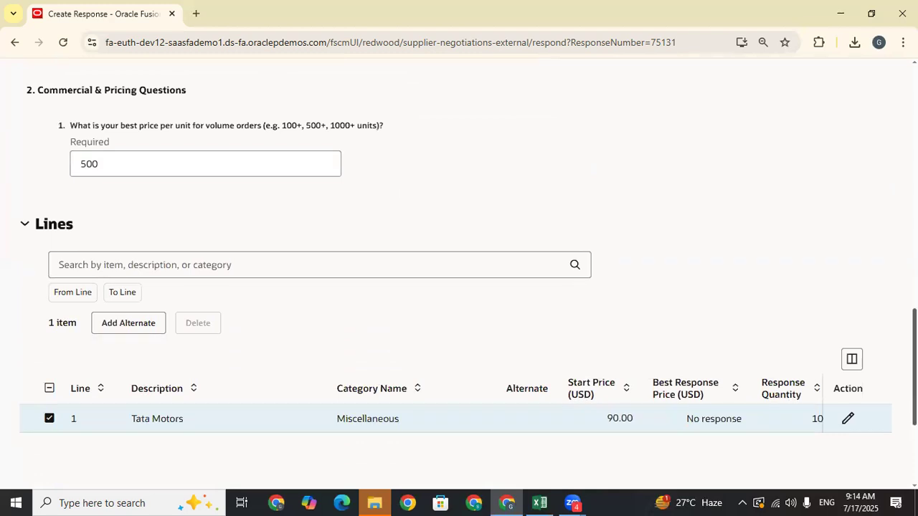
pyautogui.click(852, 359)
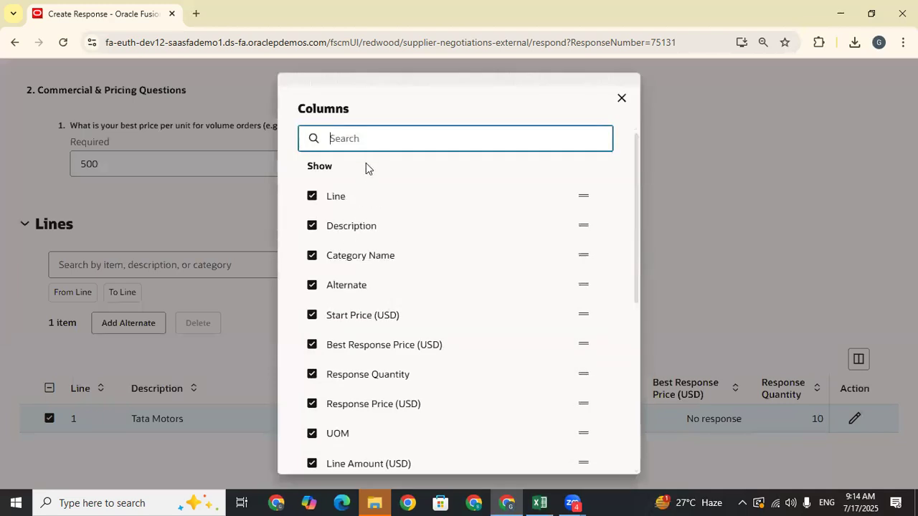
pyautogui.moveTo(634, 180); pyautogui.dragTo(644, 250)
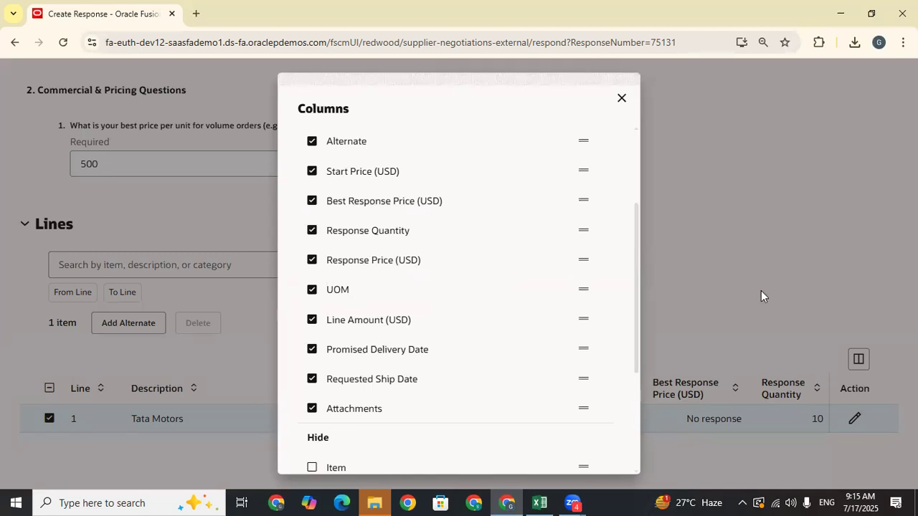
pyautogui.click(621, 99)
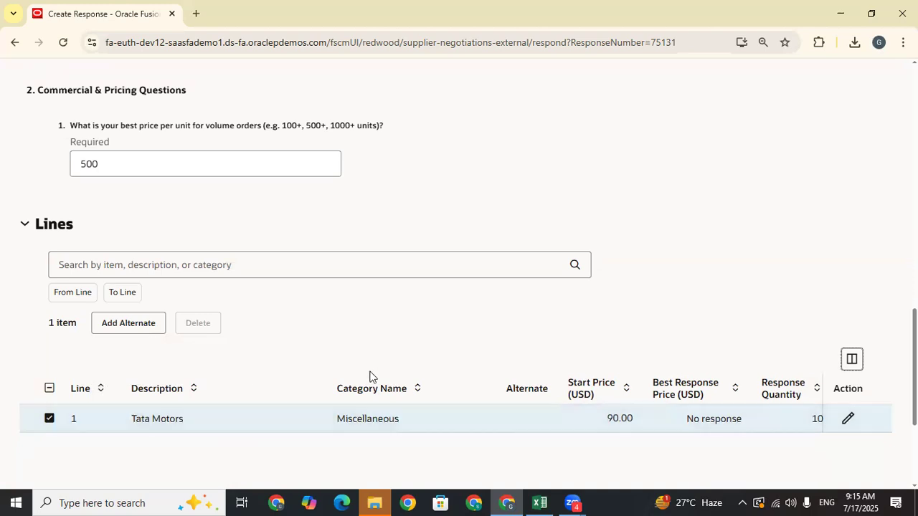
# - Enter a response price of 85 on line 1 and commit it
pyautogui.scroll(-3, 620, 338)
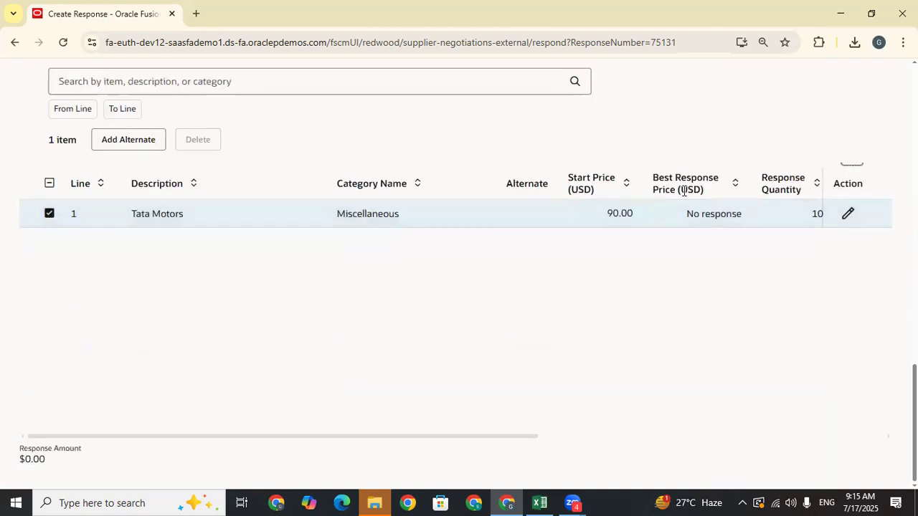
pyautogui.moveTo(271, 436); pyautogui.dragTo(658, 435)
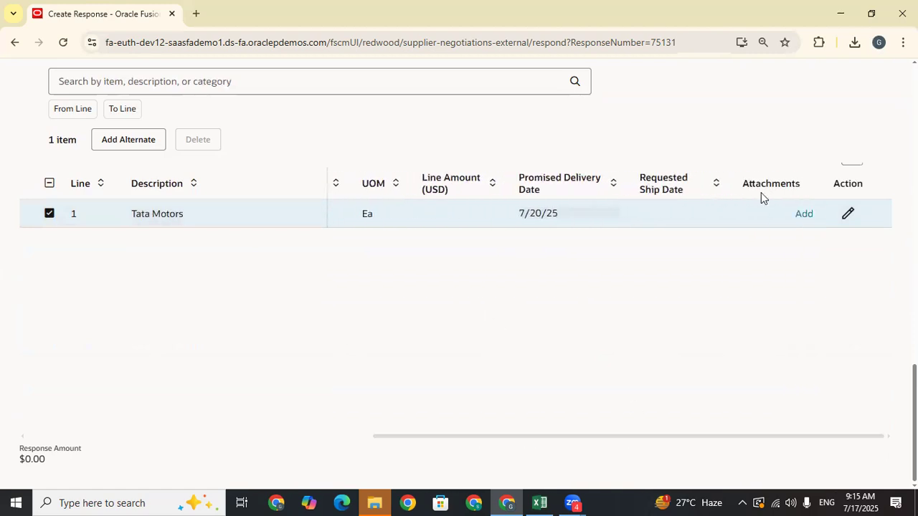
pyautogui.click(848, 214)
pyautogui.click(669, 208)
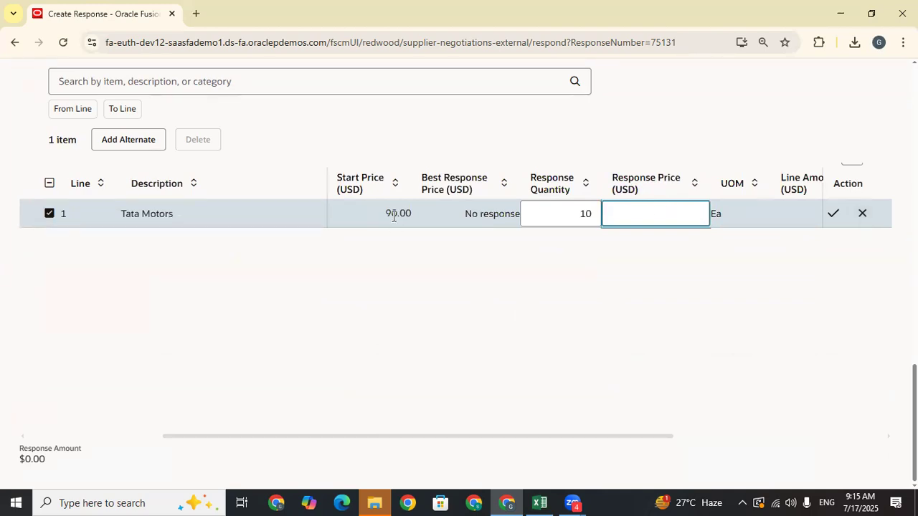
pyautogui.write('85')
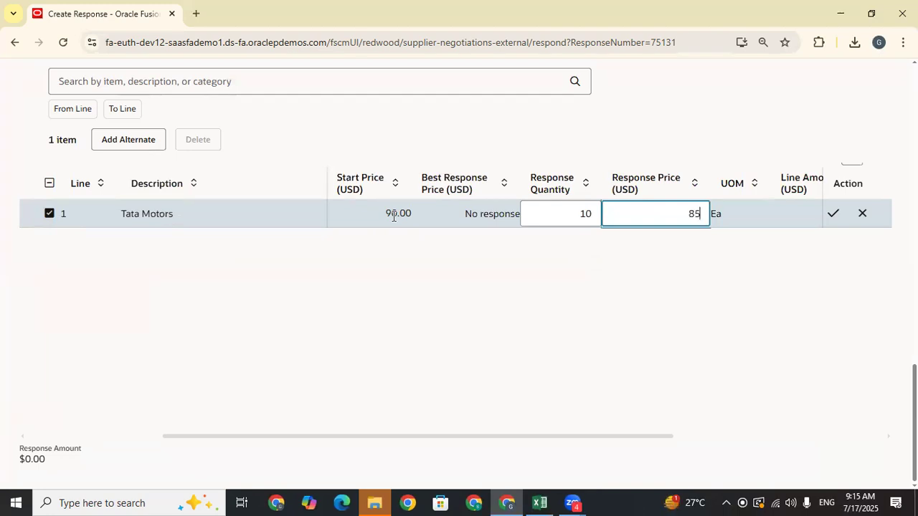
pyautogui.click(420, 282)
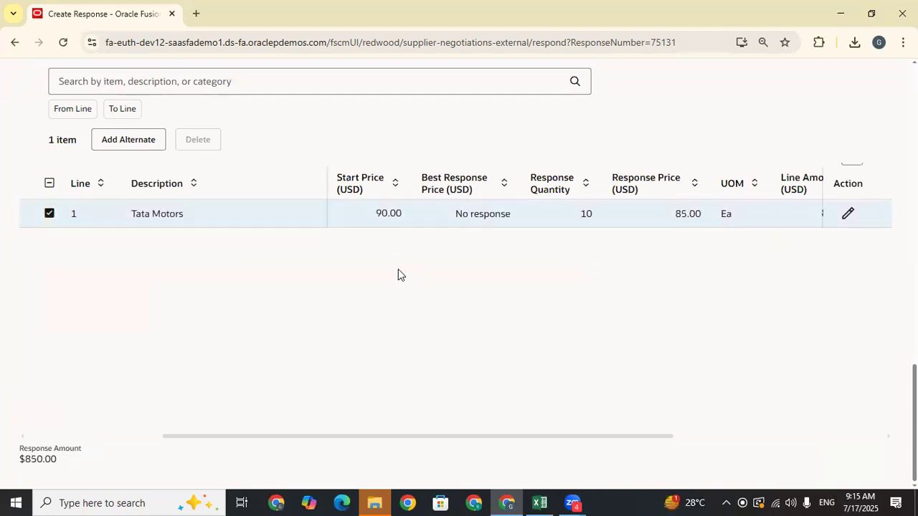
# - Validate Quote 75131 for errors from the header's extra actions menu
pyautogui.moveTo(615, 436); pyautogui.dragTo(756, 442)
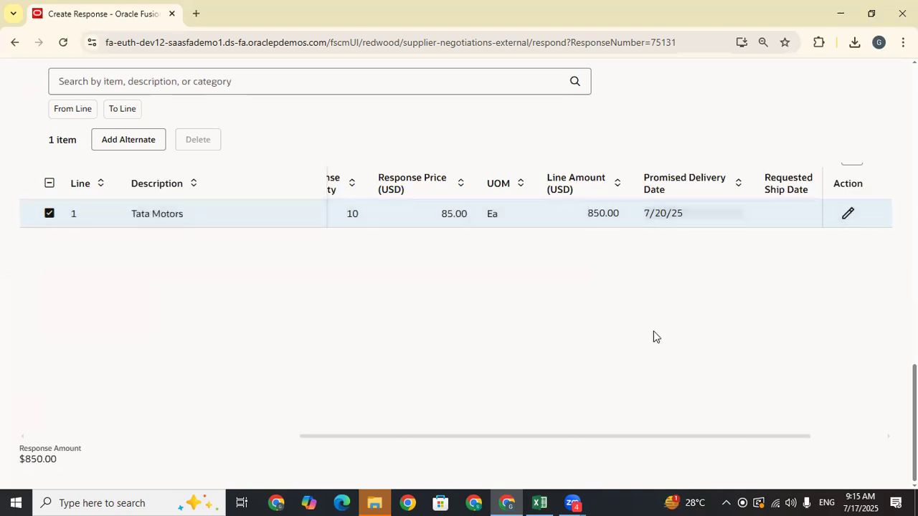
pyautogui.moveTo(721, 439); pyautogui.dragTo(395, 428)
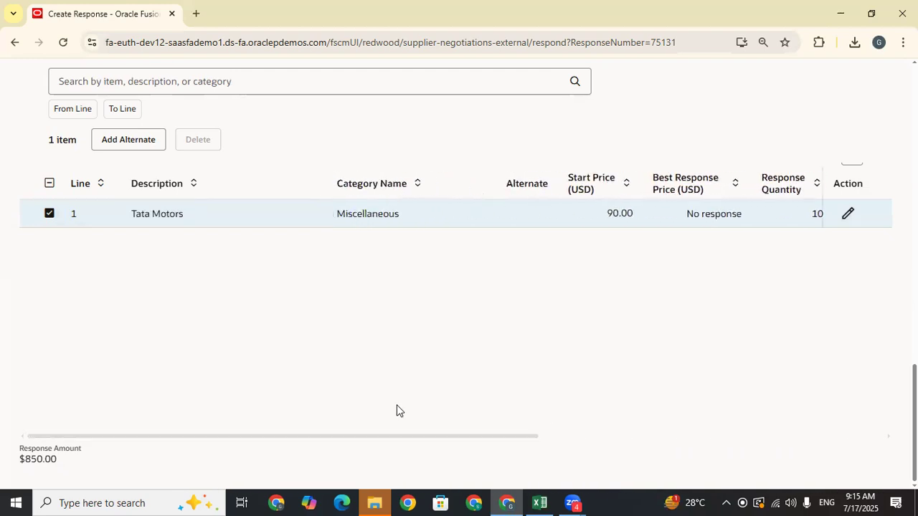
pyautogui.scroll(15, 459, 287)
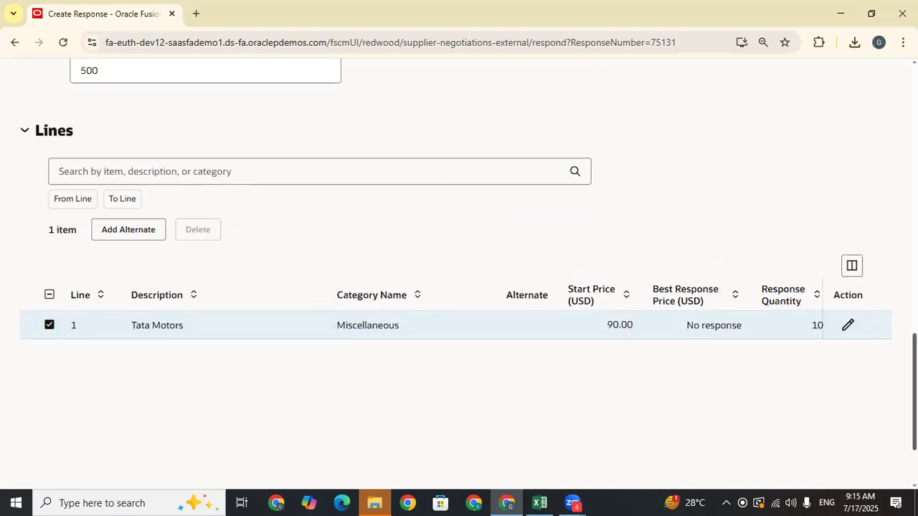
pyautogui.scroll(2, 743, 122)
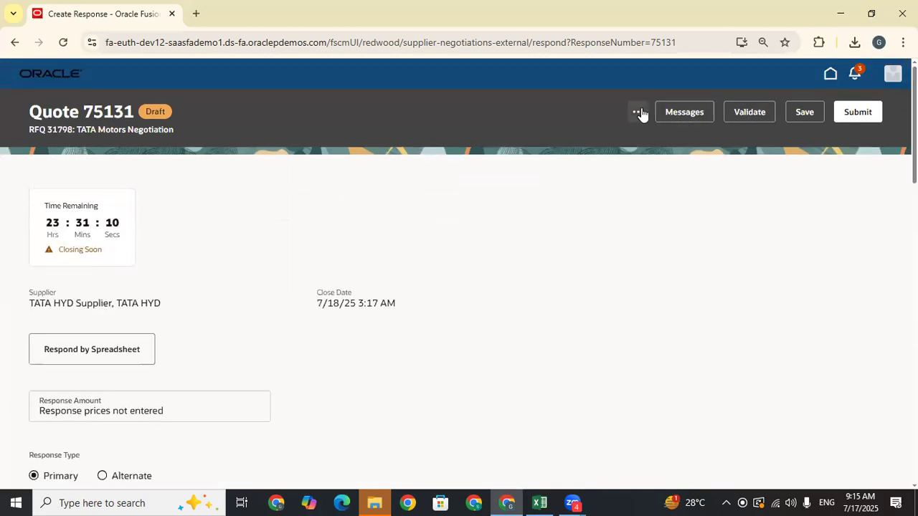
pyautogui.click(638, 82)
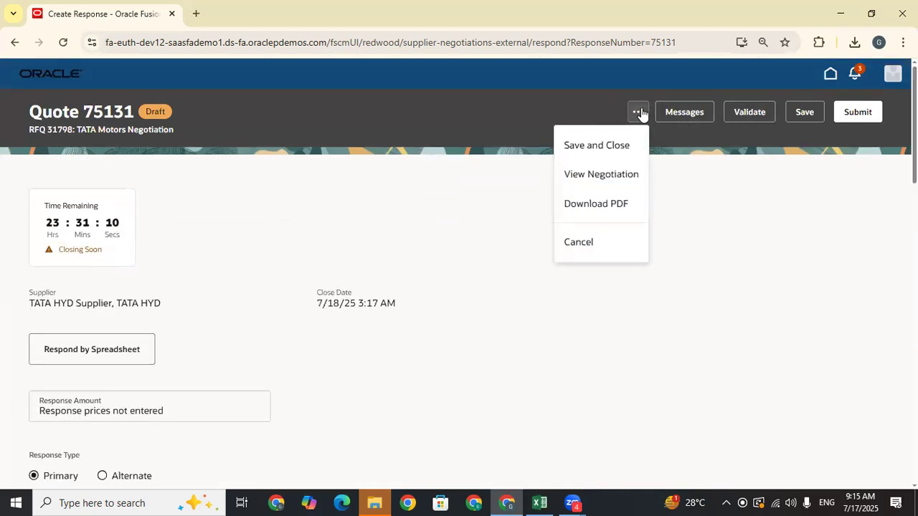
pyautogui.click(745, 114)
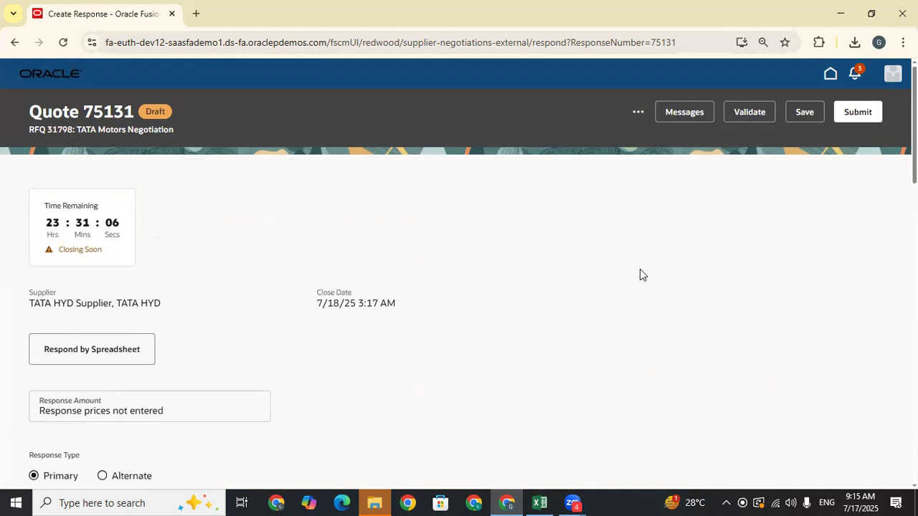
pyautogui.scroll(-10, 544, 294)
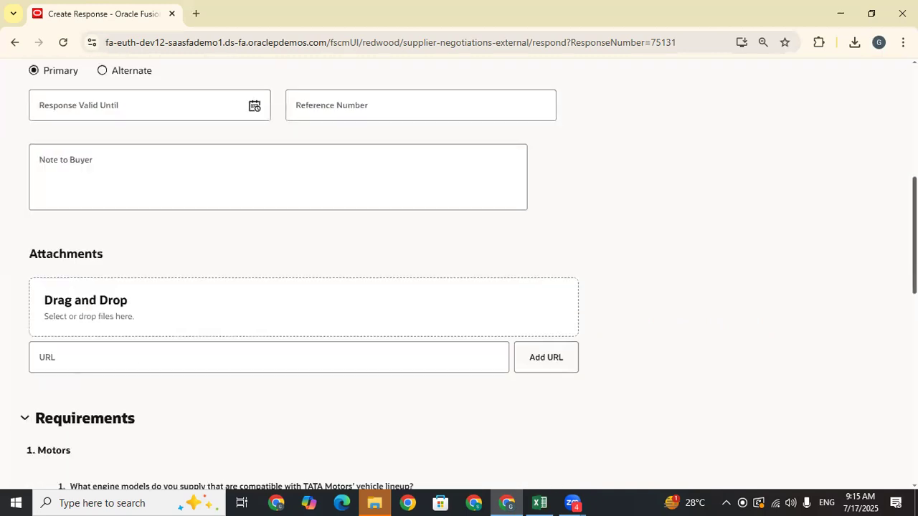
pyautogui.scroll(-2, 268, 186)
pyautogui.scroll(15, 267, 186)
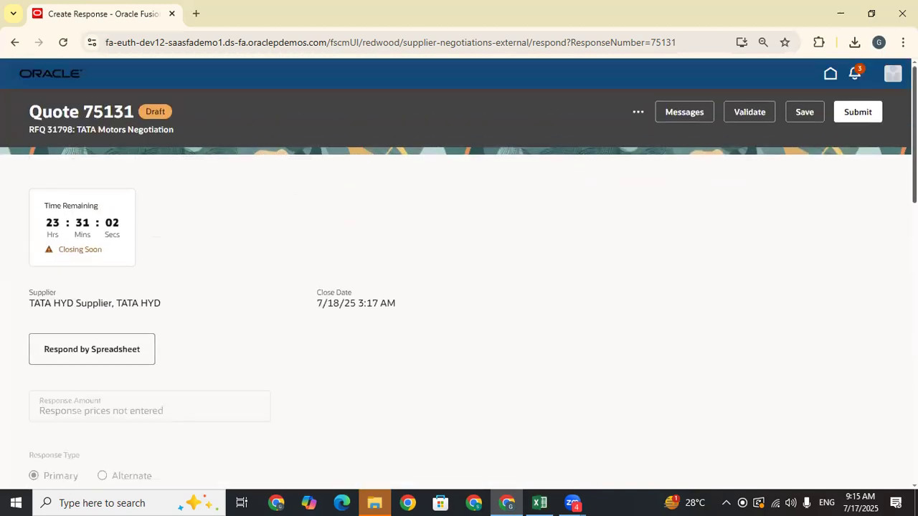
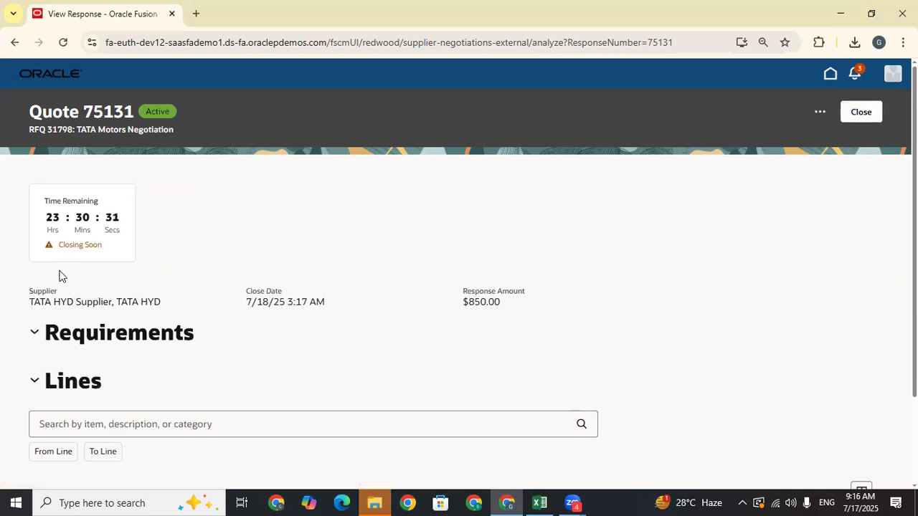
# - Close Quote 75131, confirm it is Active at $850.00 in Responses, and return to Supplier Portal home
pyautogui.click(858, 113)
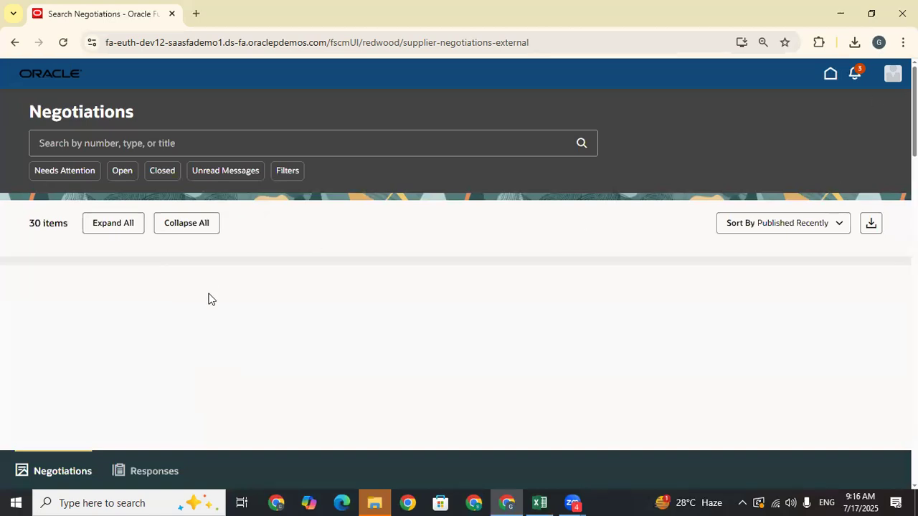
pyautogui.click(146, 473)
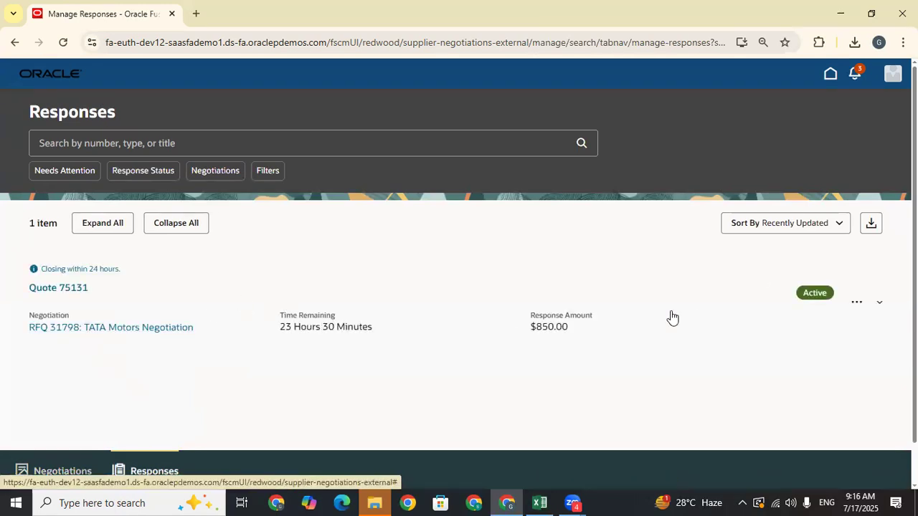
pyautogui.click(857, 301)
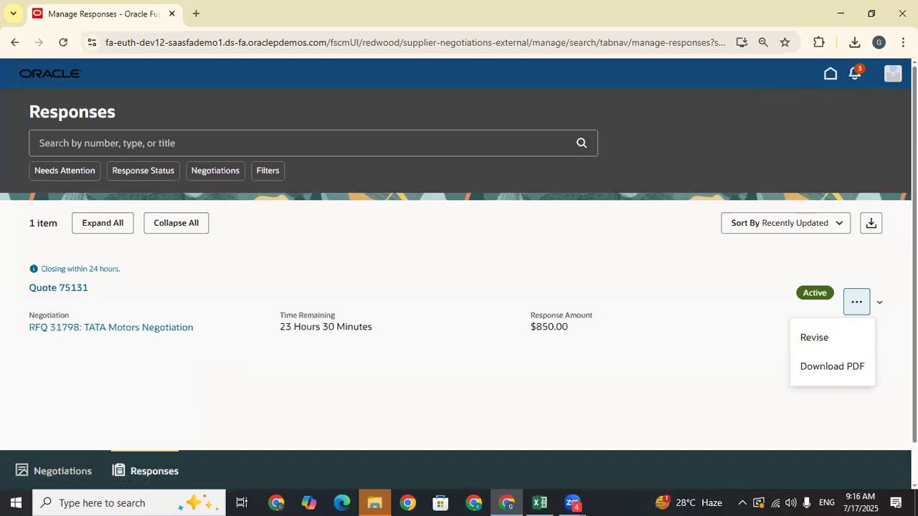
pyautogui.click(830, 76)
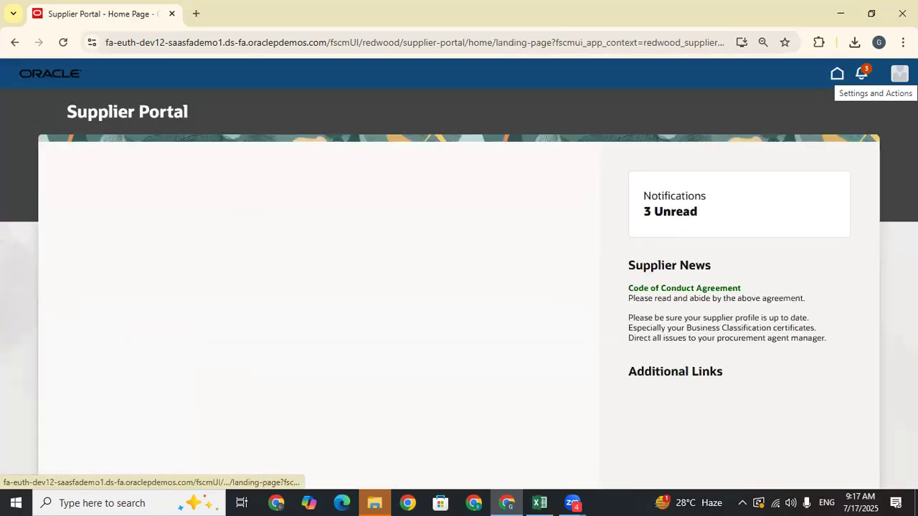
# - Sign out of the Supplier Portal and sign back in with the procurement buyer's credentials
pyautogui.click(895, 77)
pyautogui.click(869, 100)
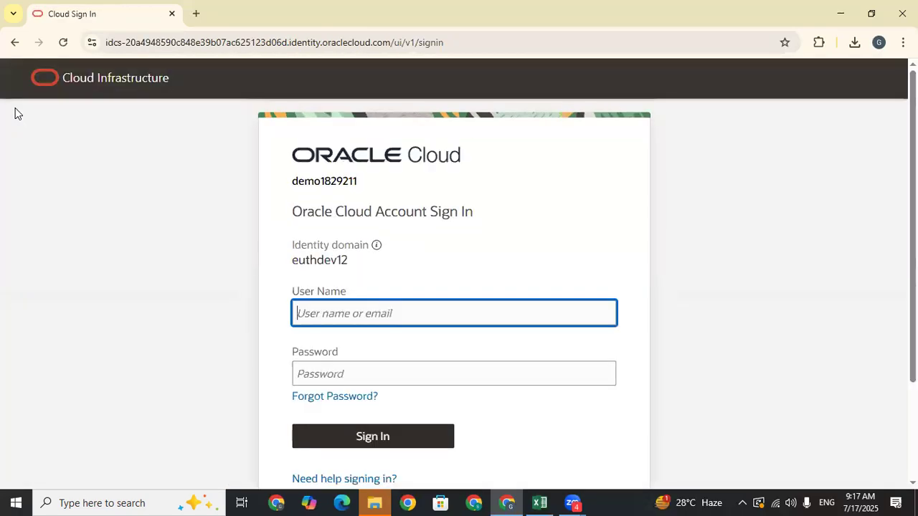
pyautogui.click(433, 442)
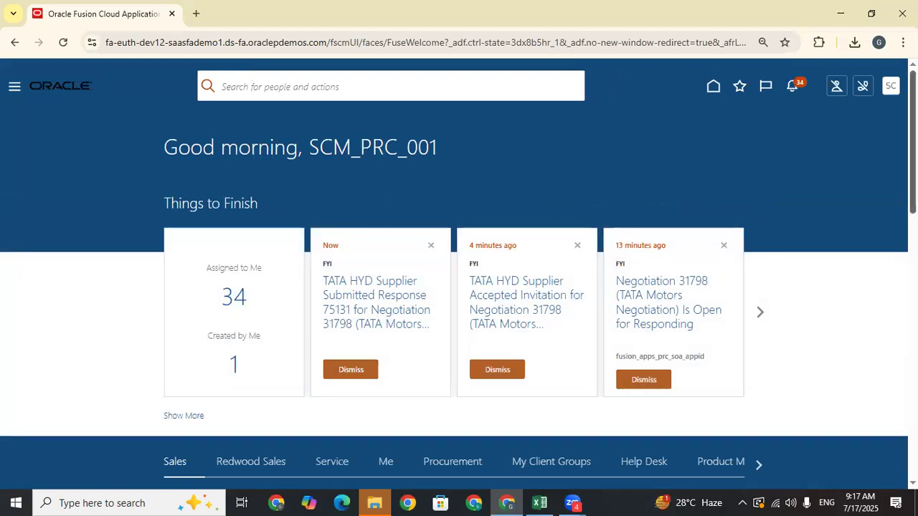
pyautogui.scroll(-3, 459, 269)
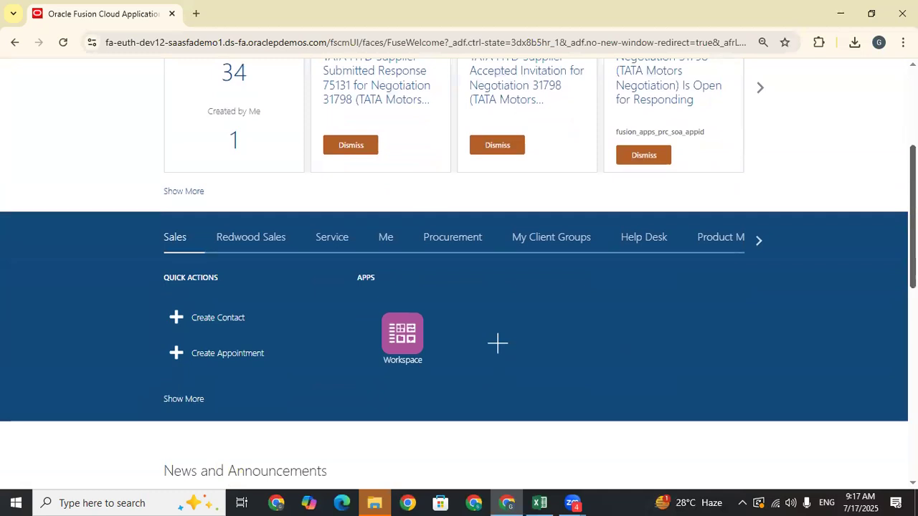
# - Open the Negotiations work area from the Procurement apps and switch to the Excel tracking sheet
pyautogui.click(459, 238)
pyautogui.scroll(-1, 459, 287)
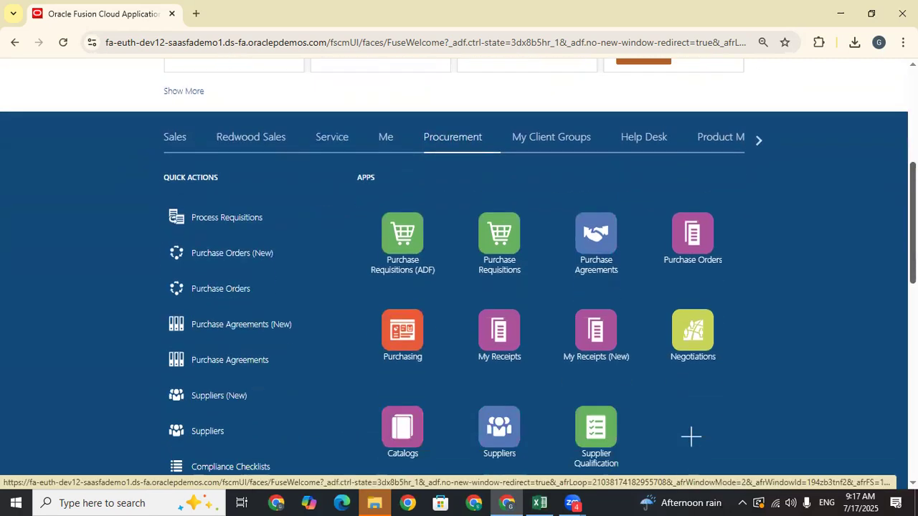
pyautogui.scroll(-1, 459, 270)
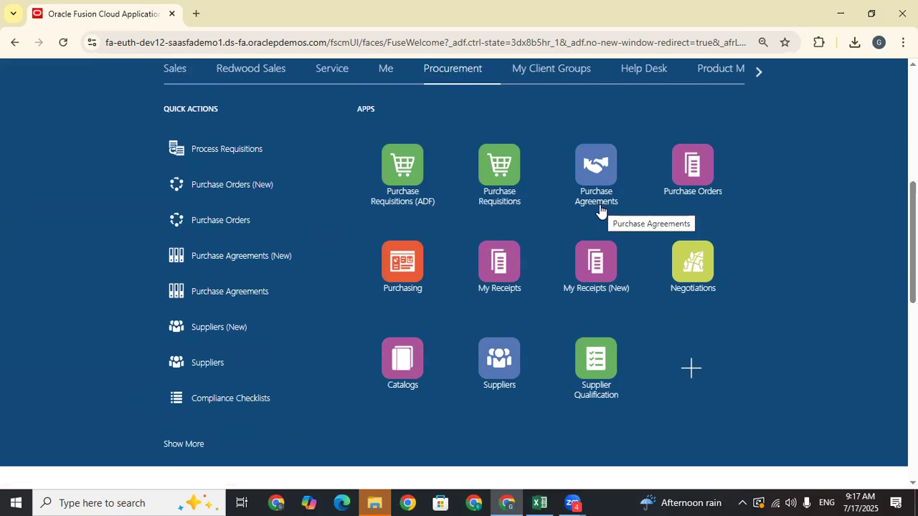
pyautogui.scroll(-1, 659, 277)
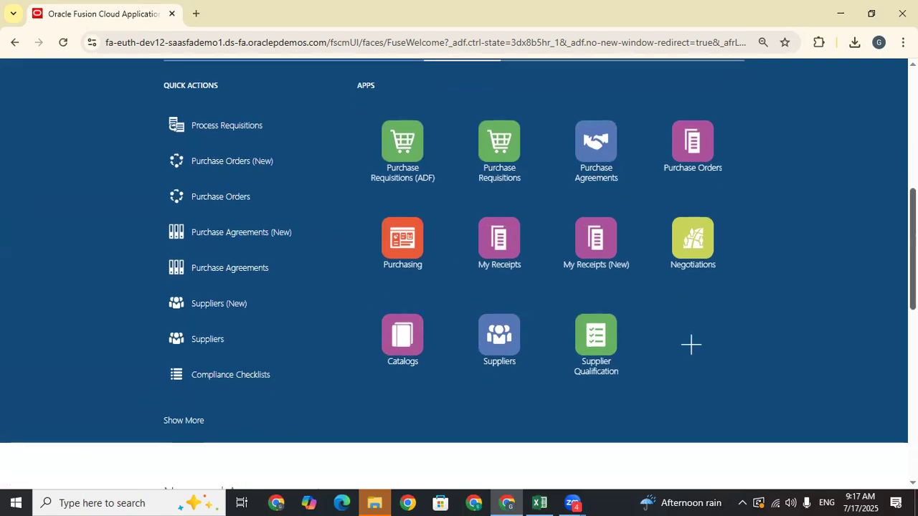
pyautogui.click(689, 243)
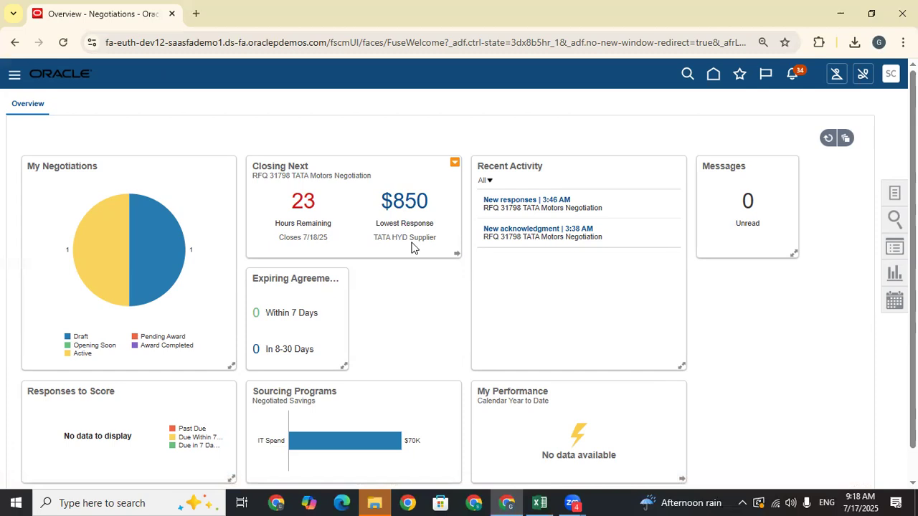
pyautogui.click(540, 502)
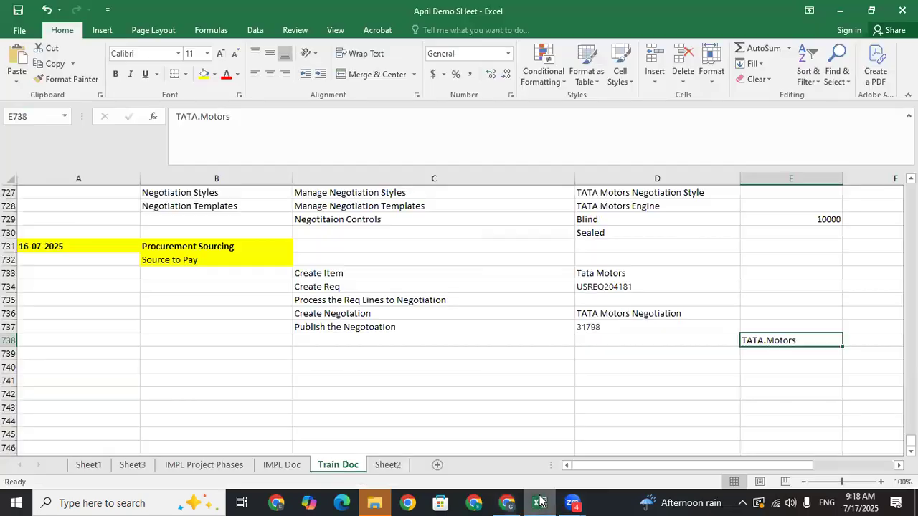
# - Fill cell D729 ('Blind') yellow in Excel and return to the Oracle Negotiations page
pyautogui.click(595, 219)
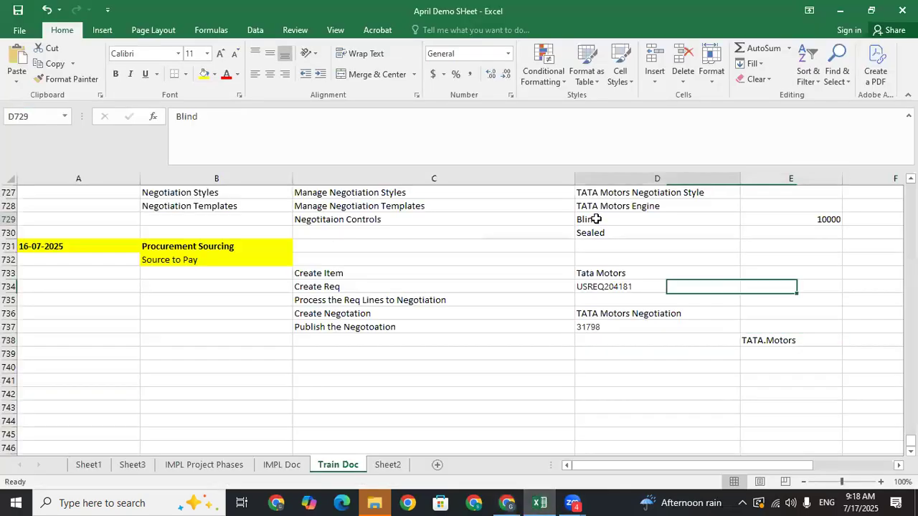
pyautogui.click(205, 74)
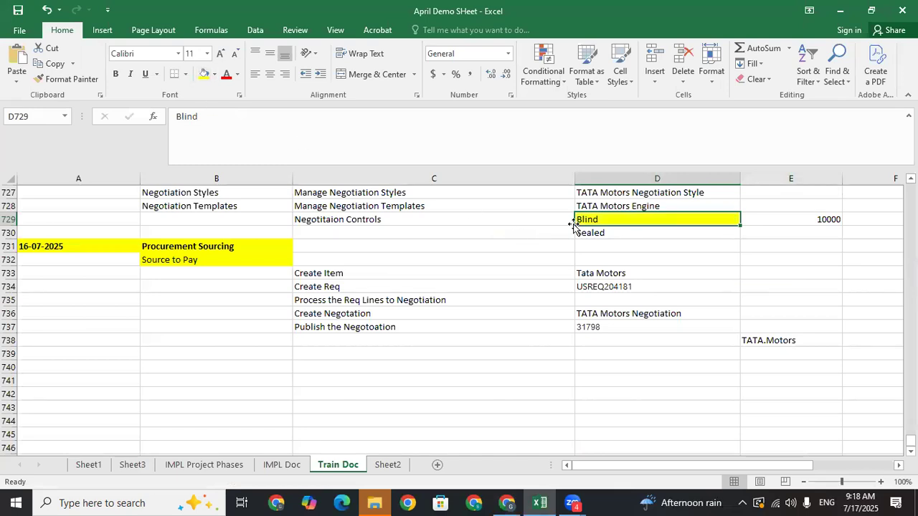
pyautogui.click(507, 501)
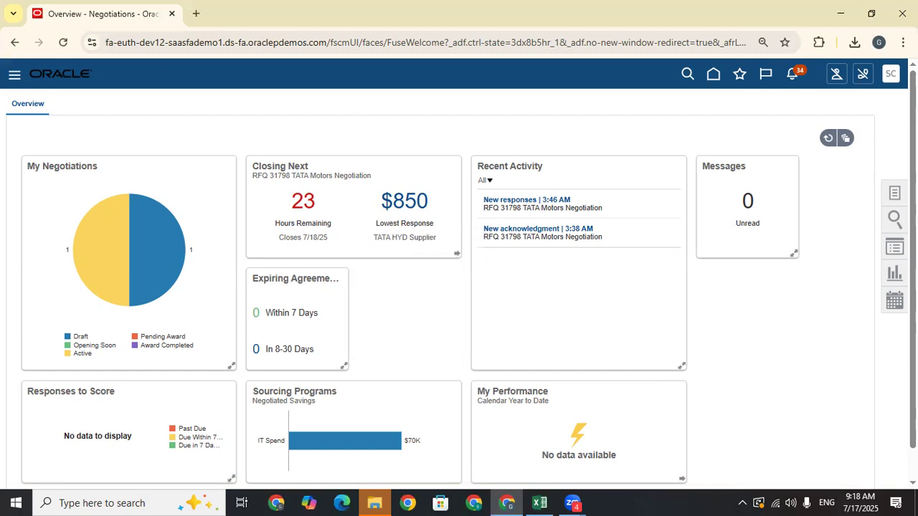
# - Open Manage Negotiations and set Procurement BU to US1 Business Unit
pyautogui.click(895, 195)
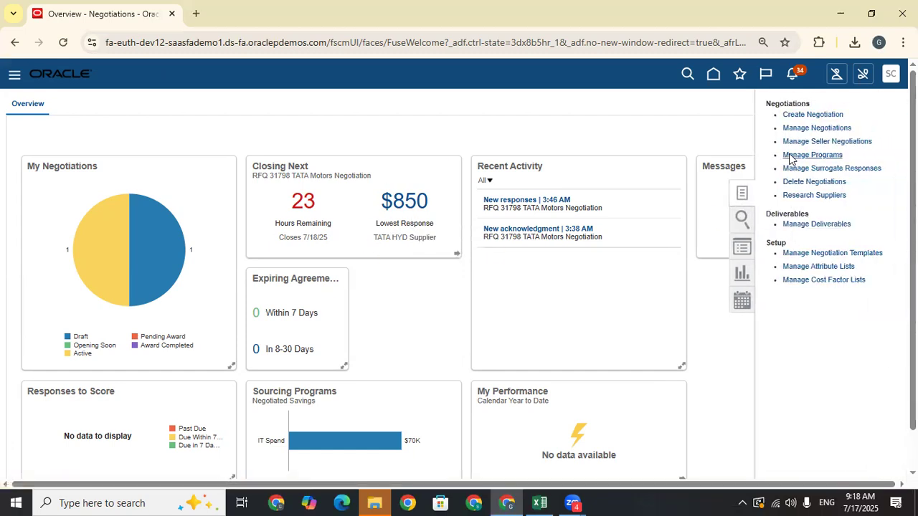
pyautogui.click(832, 128)
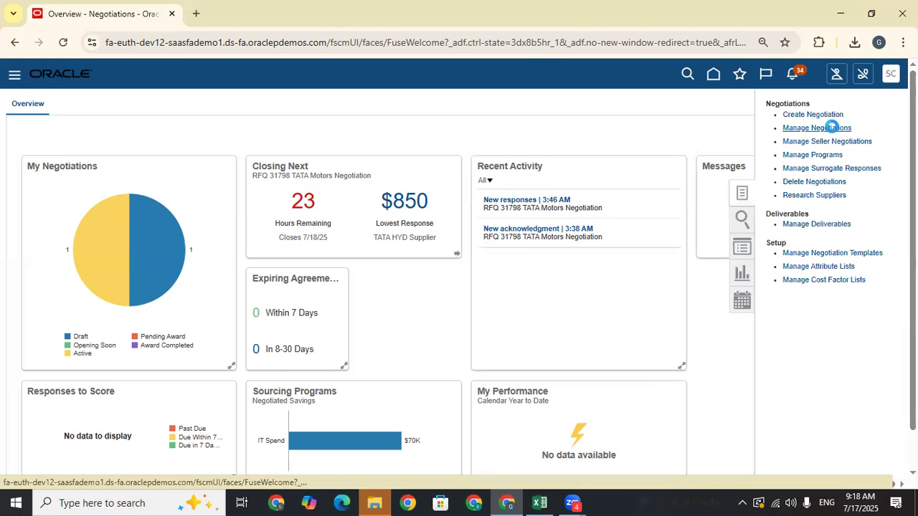
pyautogui.click(253, 215)
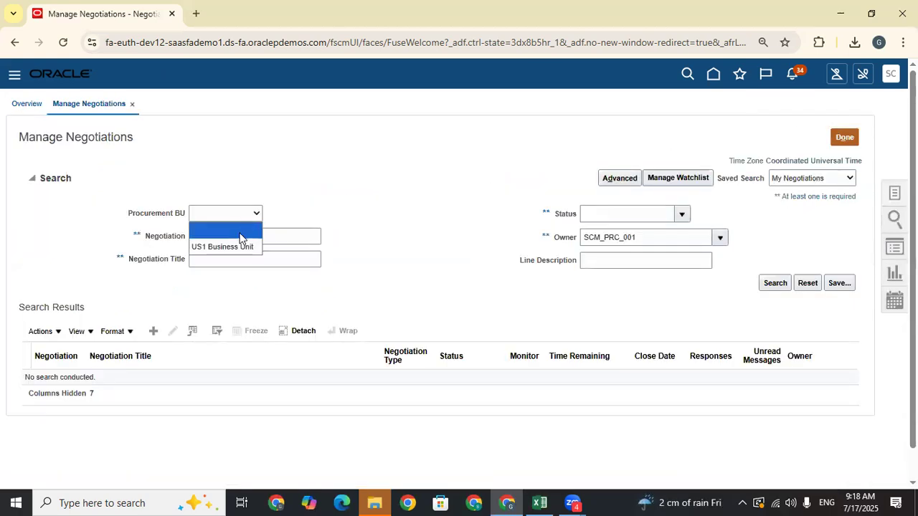
pyautogui.click(241, 247)
# - Search for negotiation 31798 with the Owner filter cleared and open its 1 response
pyautogui.click(237, 237)
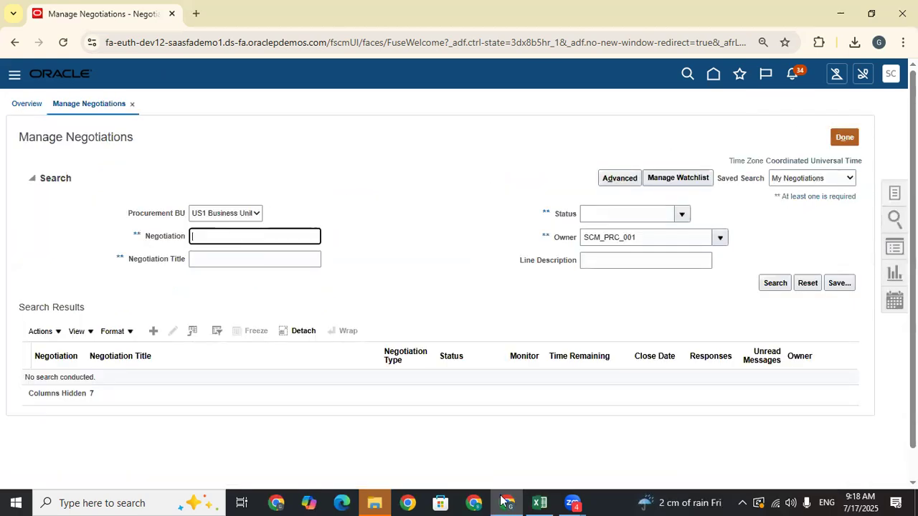
pyautogui.hotkey('alt', 'Tab')
pyautogui.hotkey('alt', 'Tab')
pyautogui.write('31798')
pyautogui.doubleClick(647, 237)
pyautogui.press('BackSpace')
pyautogui.click(776, 284)
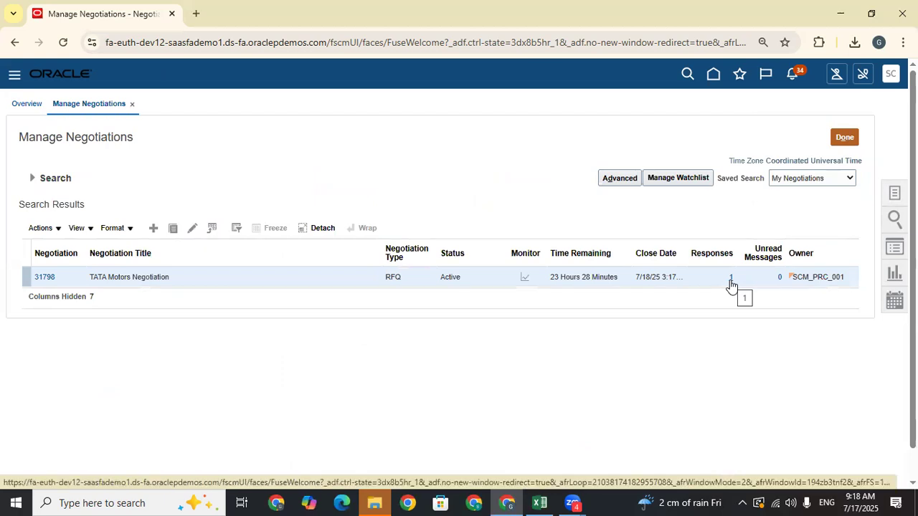
pyautogui.click(730, 280)
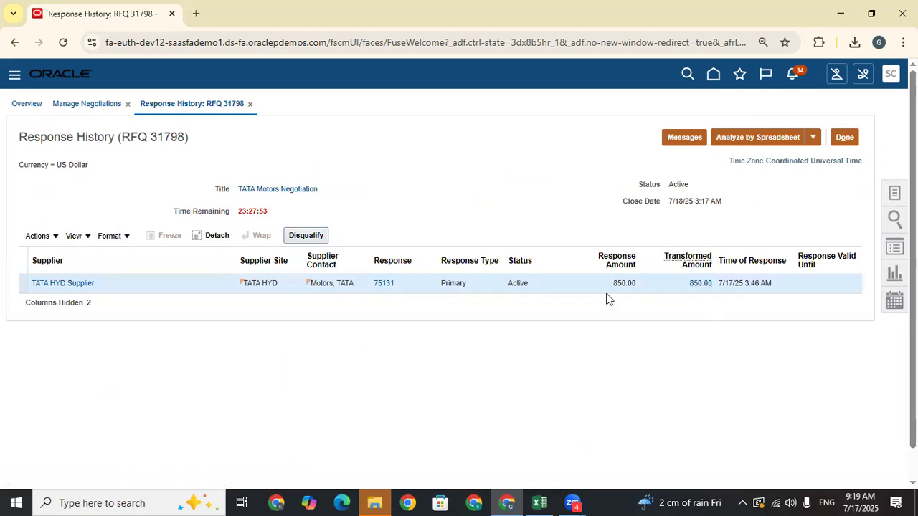
# - Review response 75131's line details, then close the quote back to Response History
pyautogui.click(376, 283)
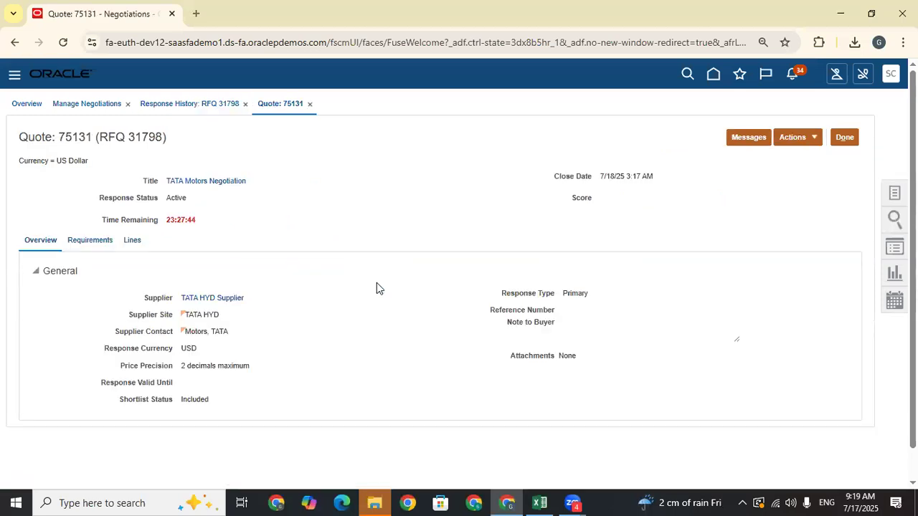
pyautogui.scroll(-1, 59, 267)
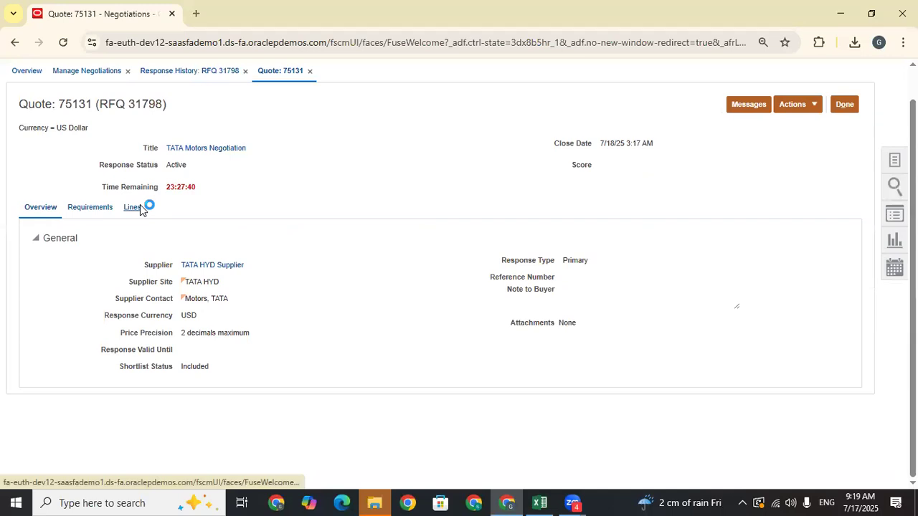
pyautogui.click(293, 326)
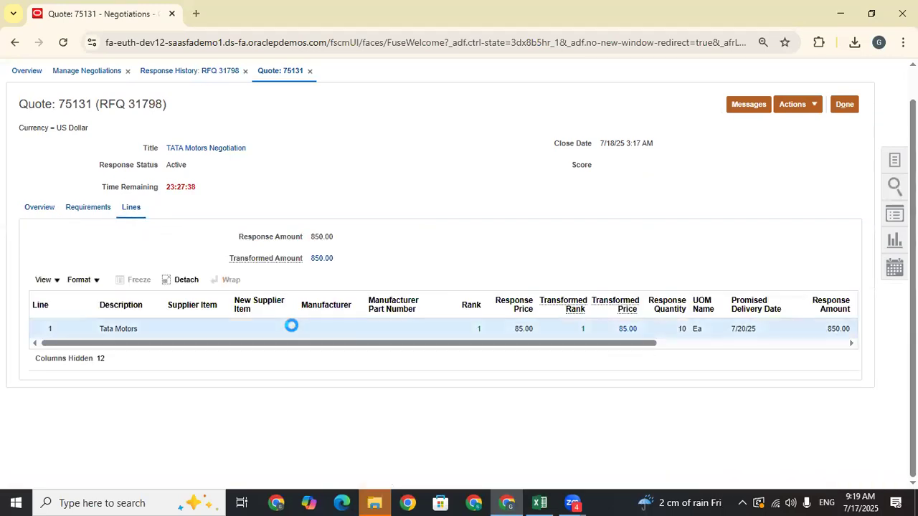
pyautogui.moveTo(228, 343); pyautogui.dragTo(756, 366)
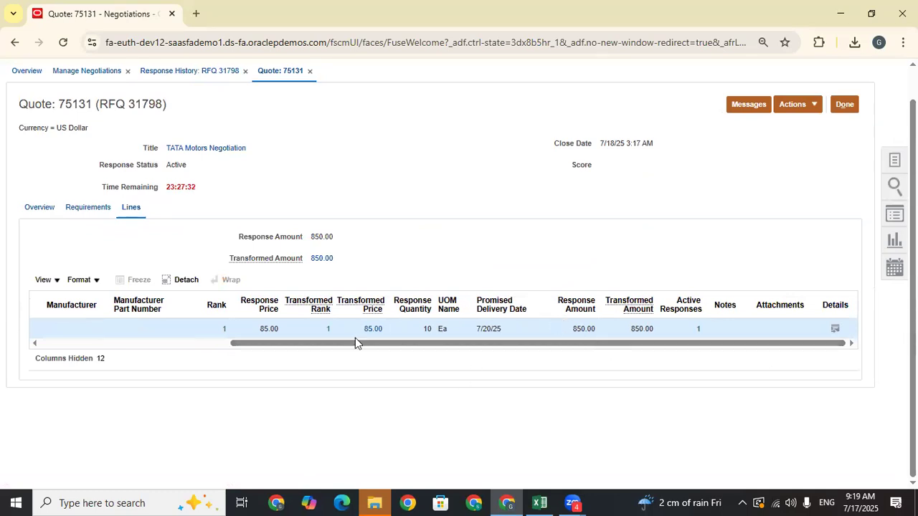
pyautogui.moveTo(304, 349); pyautogui.dragTo(49, 369)
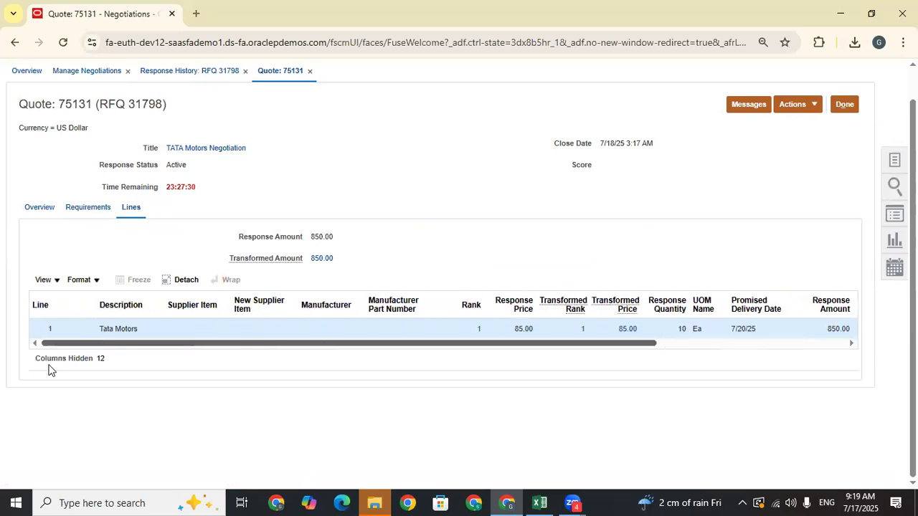
pyautogui.click(813, 106)
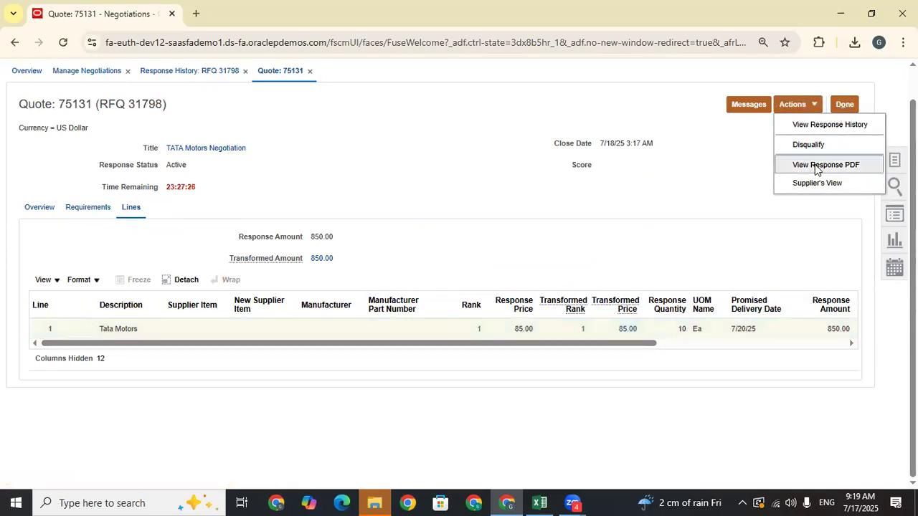
pyautogui.click(843, 102)
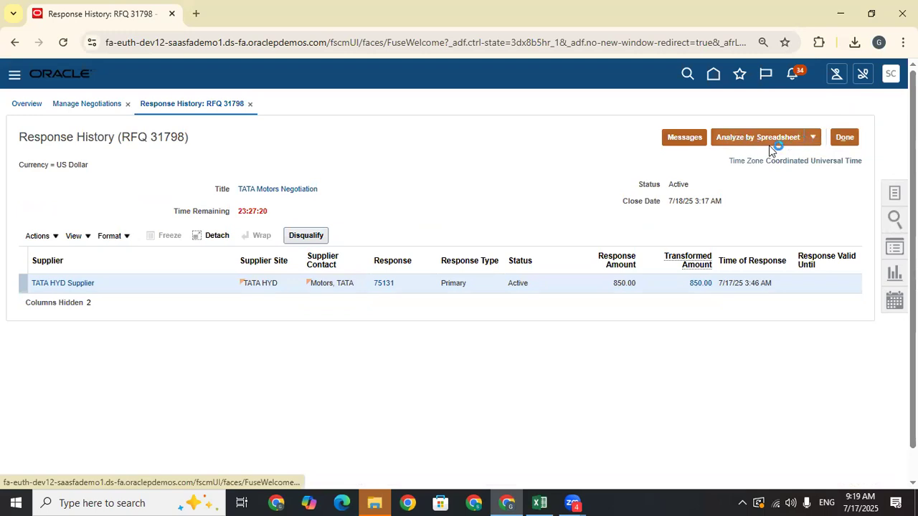
# - View and close the negotiation's buyer messages, then finish with Response History
pyautogui.click(683, 140)
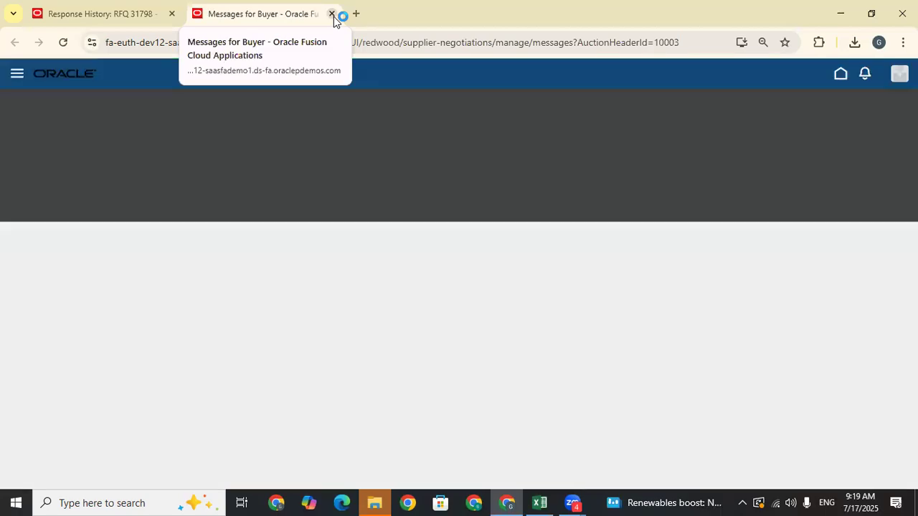
pyautogui.click(332, 14)
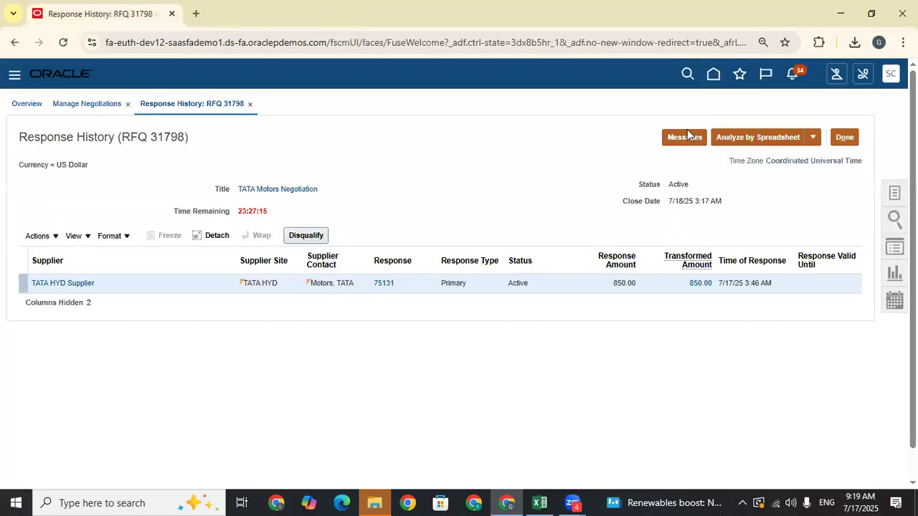
pyautogui.click(845, 138)
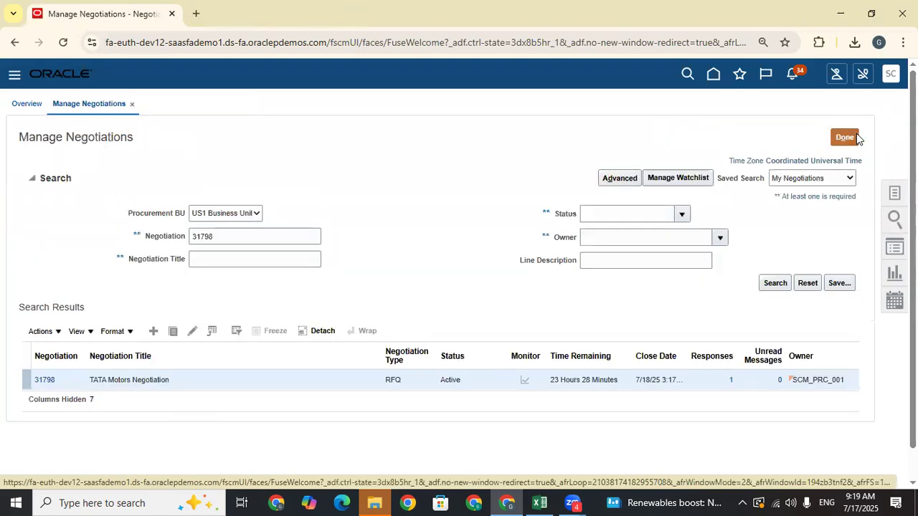
# - Open RFQ 31798 and choose Actions > Manage > Create Surrogate Response
pyautogui.click(42, 380)
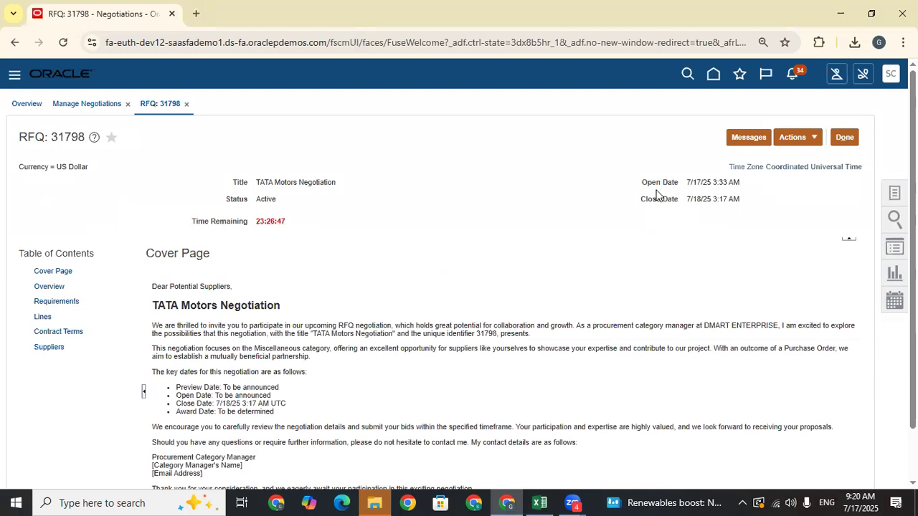
pyautogui.click(813, 140)
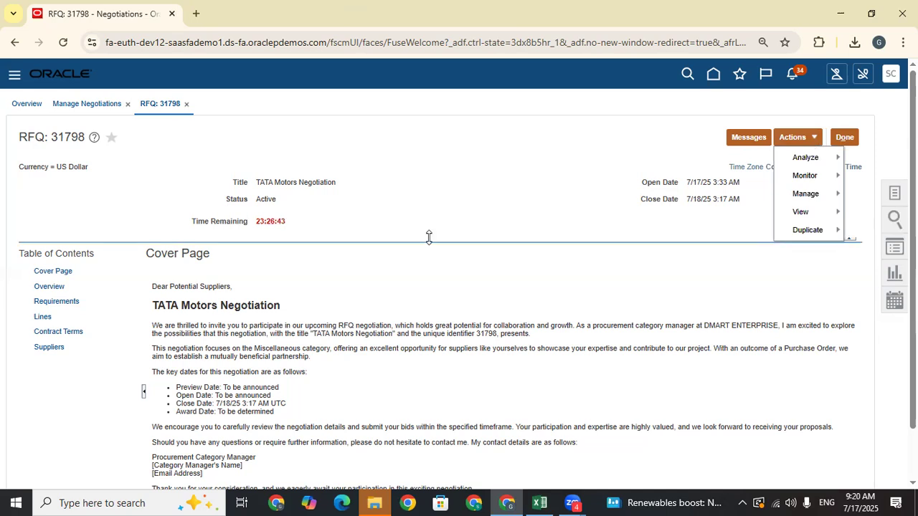
pyautogui.hotkey('ctrl', '+')
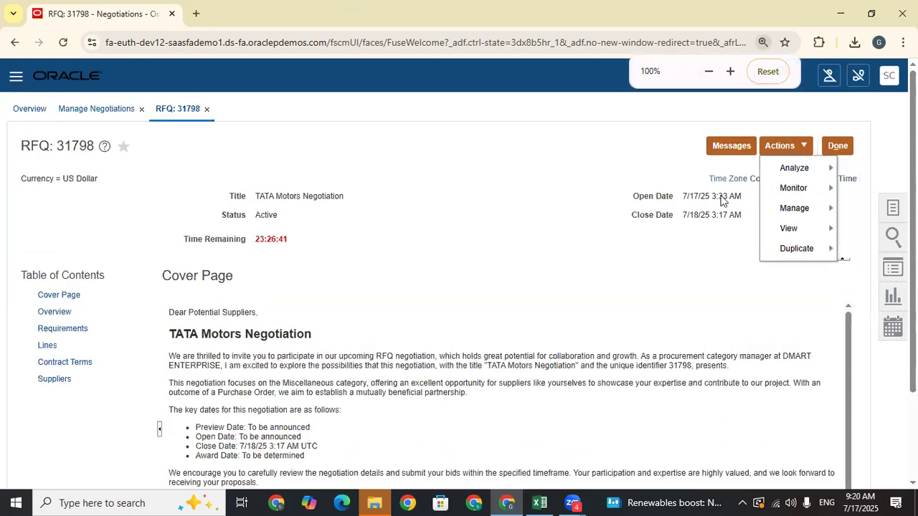
pyautogui.moveTo(824, 214)
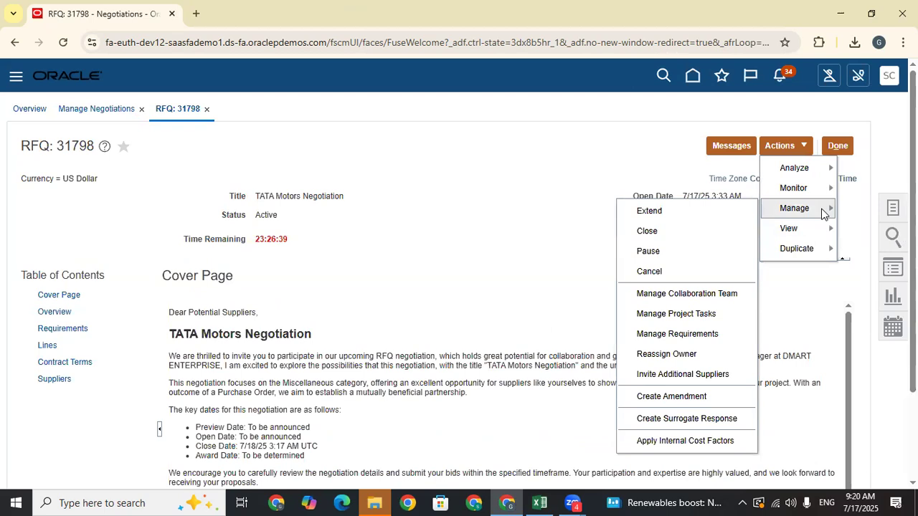
pyautogui.click(697, 416)
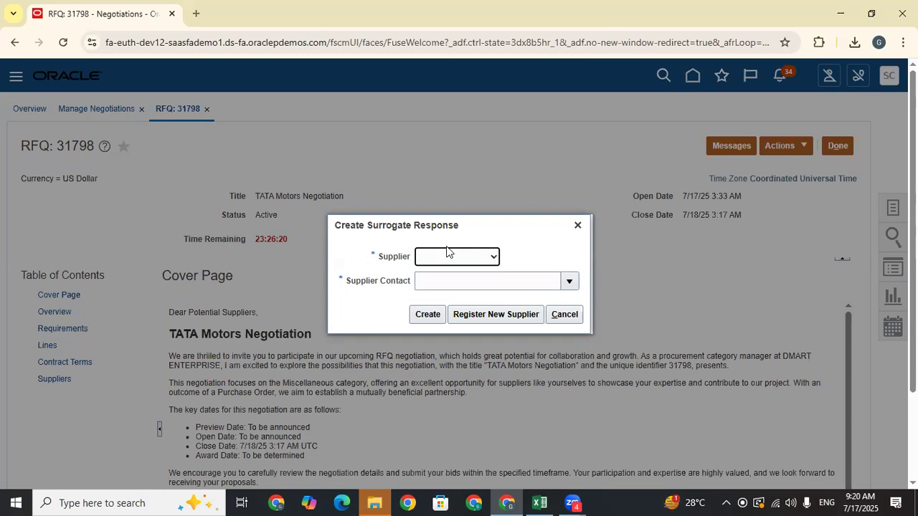
# - Create surrogate quote 75132 for supplier Dell Inc., site Dell US1, with its only contact
pyautogui.click(460, 260)
pyautogui.click(441, 290)
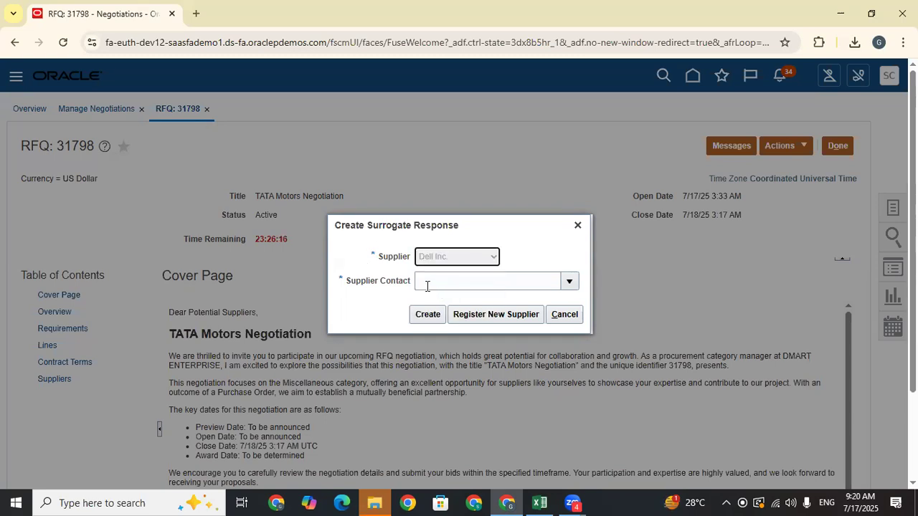
pyautogui.click(566, 290)
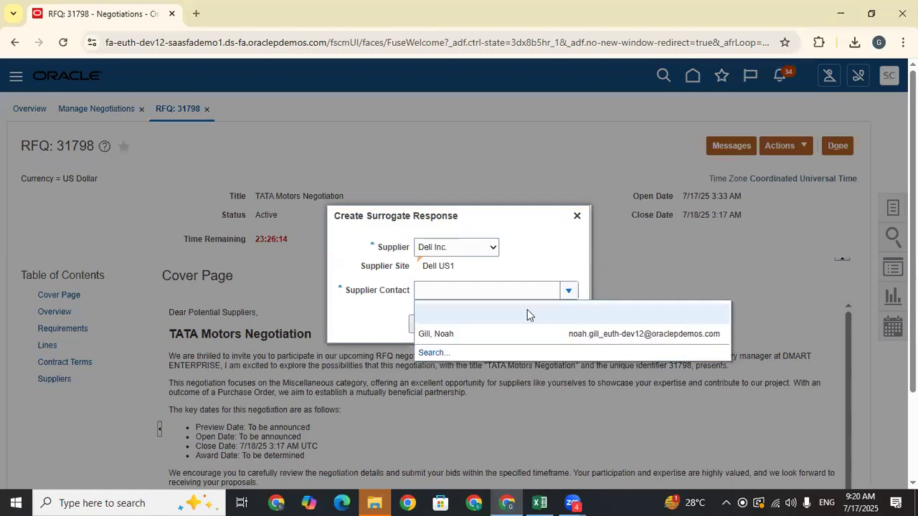
pyautogui.click(487, 335)
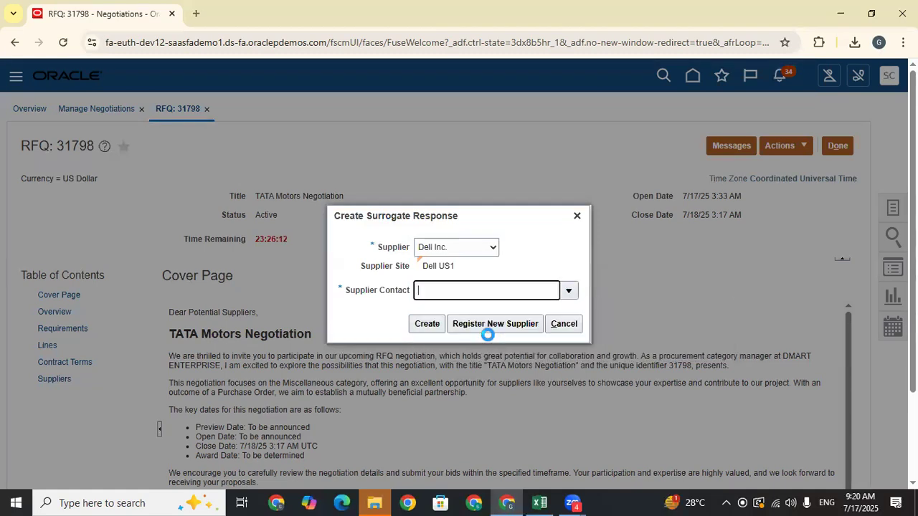
pyautogui.moveTo(476, 291); pyautogui.dragTo(431, 289)
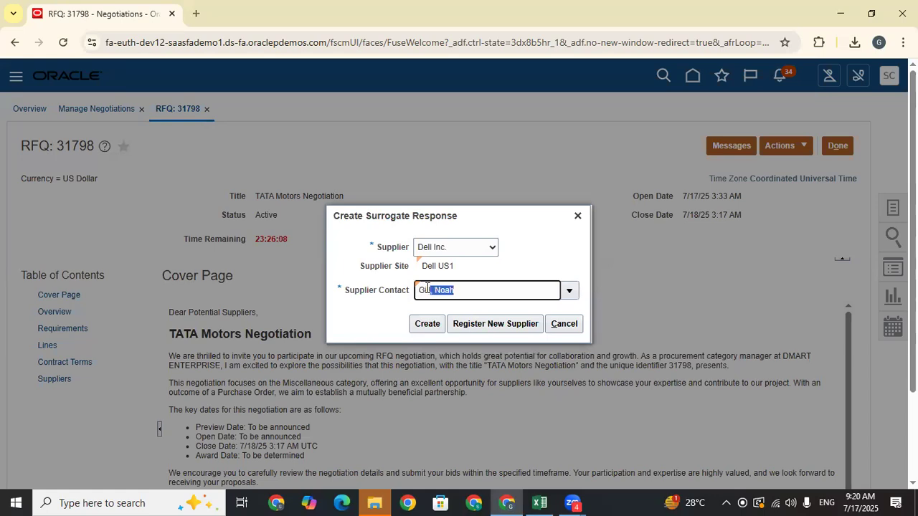
pyautogui.click(494, 287)
pyautogui.click(429, 324)
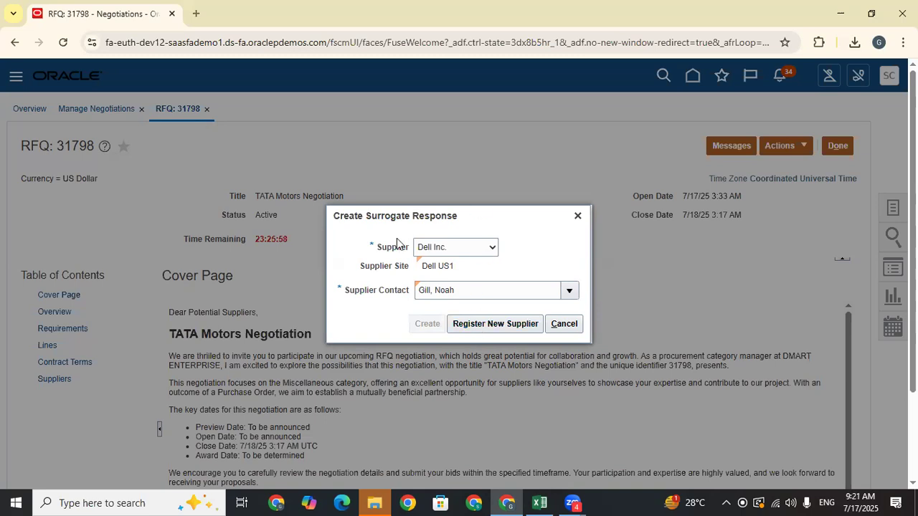
pyautogui.click(500, 326)
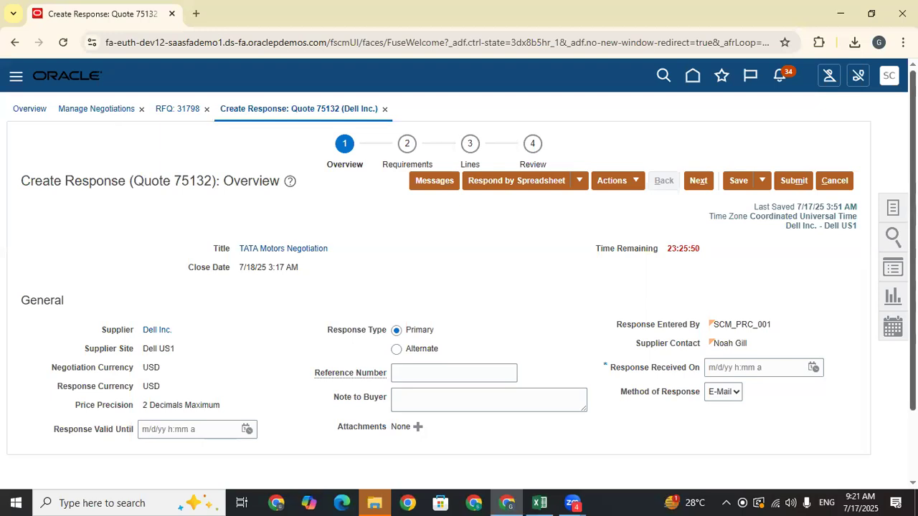
# - Keep E-Mail as method of response and set Response Received On to 7/17/25 3:51 AM
pyautogui.moveTo(913, 143); pyautogui.dragTo(913, 210)
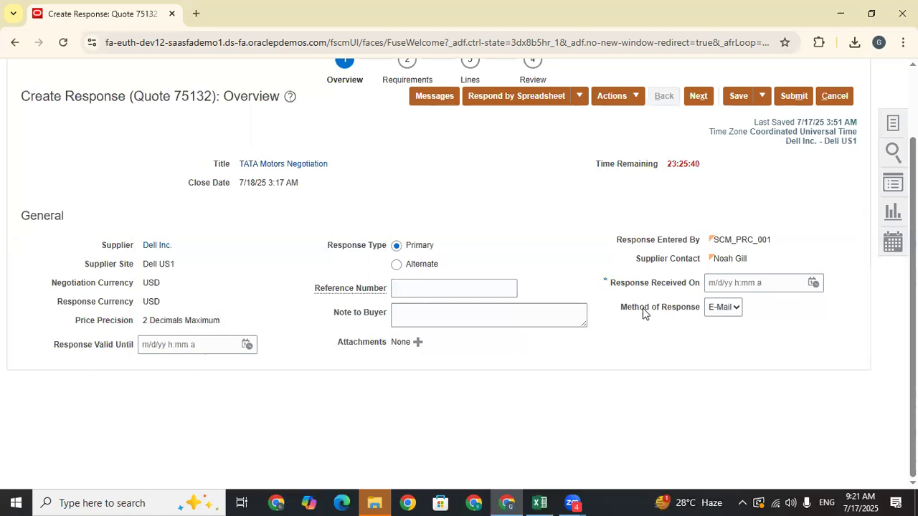
pyautogui.moveTo(619, 314); pyautogui.dragTo(715, 313)
pyautogui.click(724, 308)
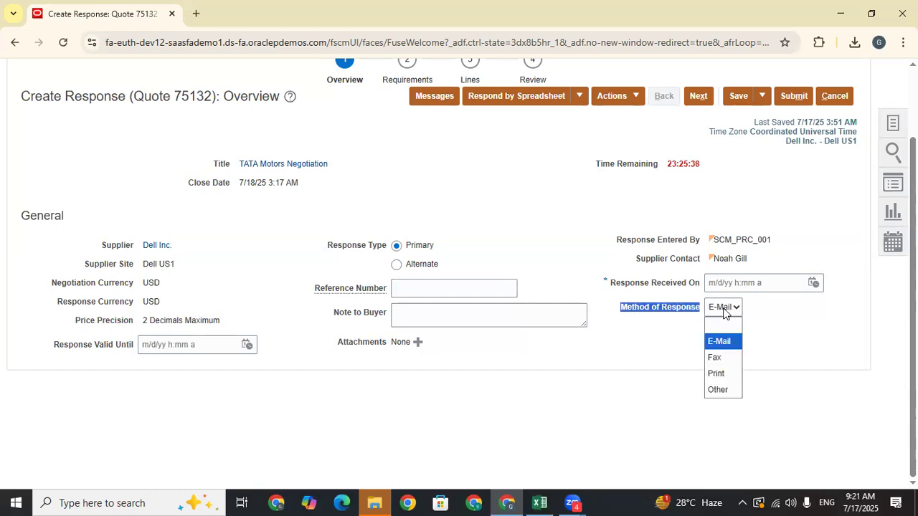
pyautogui.click(819, 359)
pyautogui.moveTo(611, 283); pyautogui.dragTo(699, 288)
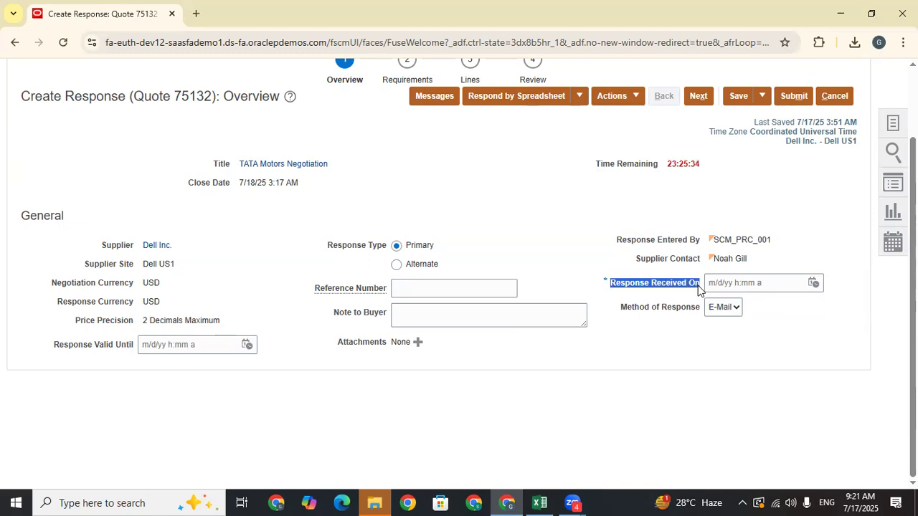
pyautogui.click(813, 283)
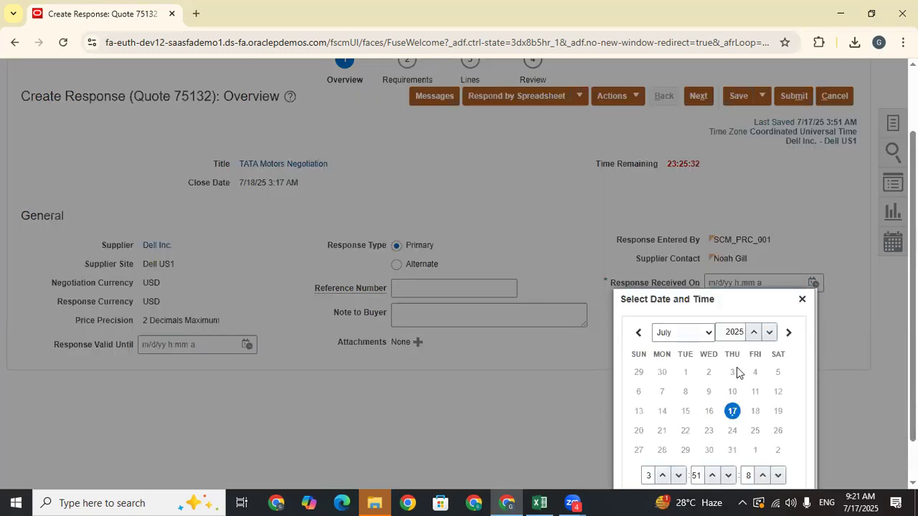
pyautogui.scroll(-1, 840, 359)
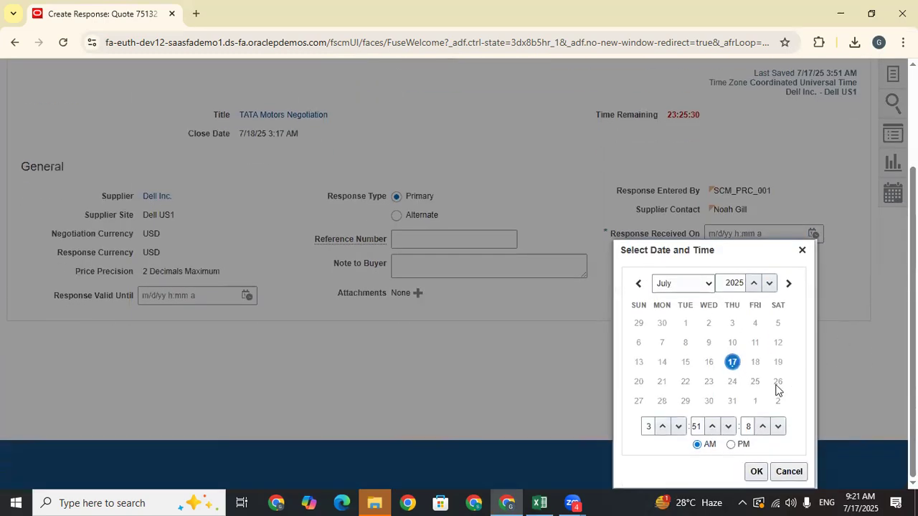
pyautogui.click(752, 471)
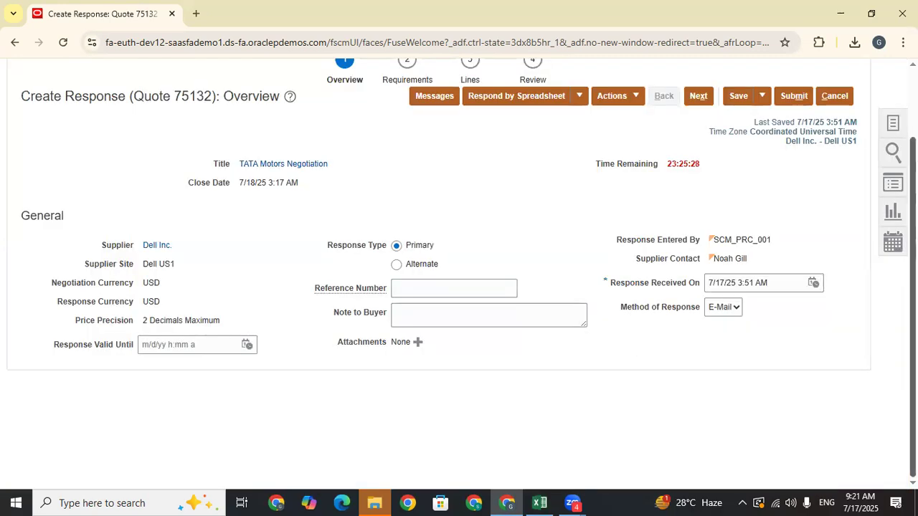
pyautogui.click(700, 96)
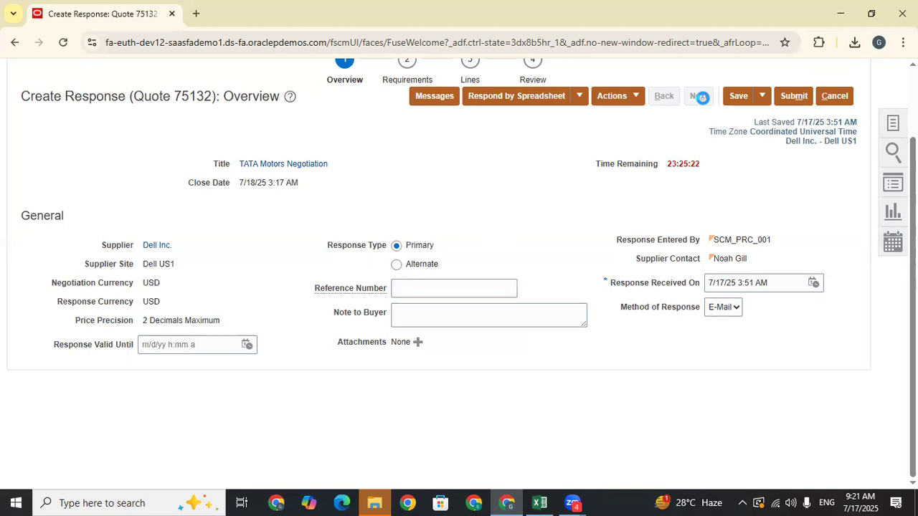
# - Answer the engine models question with 'Good Engine'
pyautogui.click(95, 325)
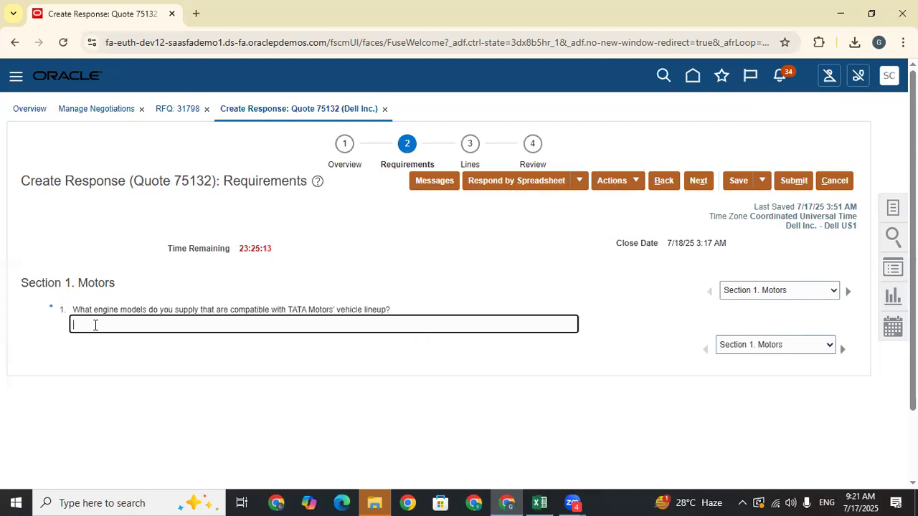
pyautogui.write('Good Engine')
pyautogui.click(201, 389)
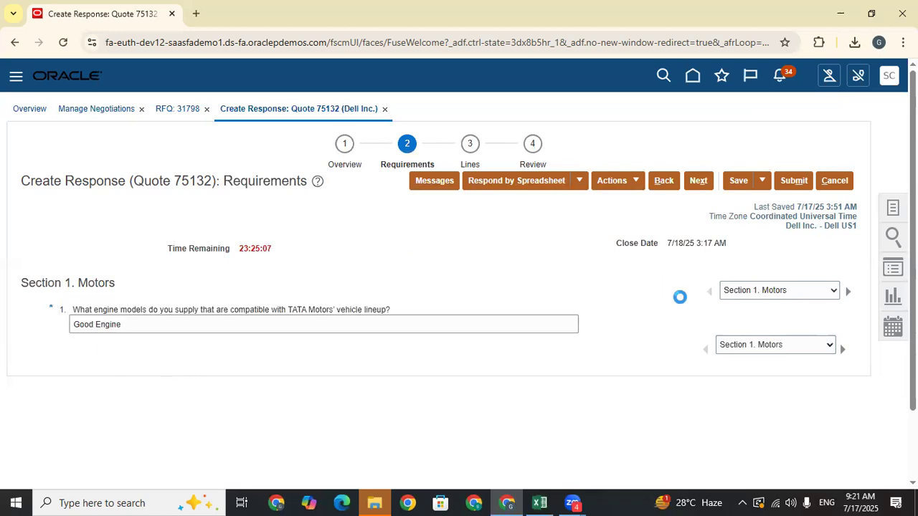
# - Under Commercial & Pricing Questions, answer the volume pricing question with 1000 and continue to lines
pyautogui.click(787, 291)
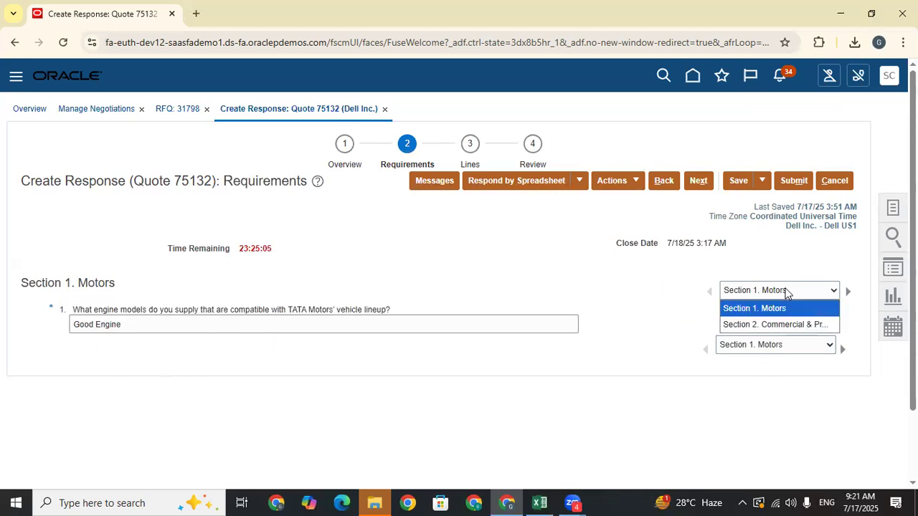
pyautogui.click(774, 327)
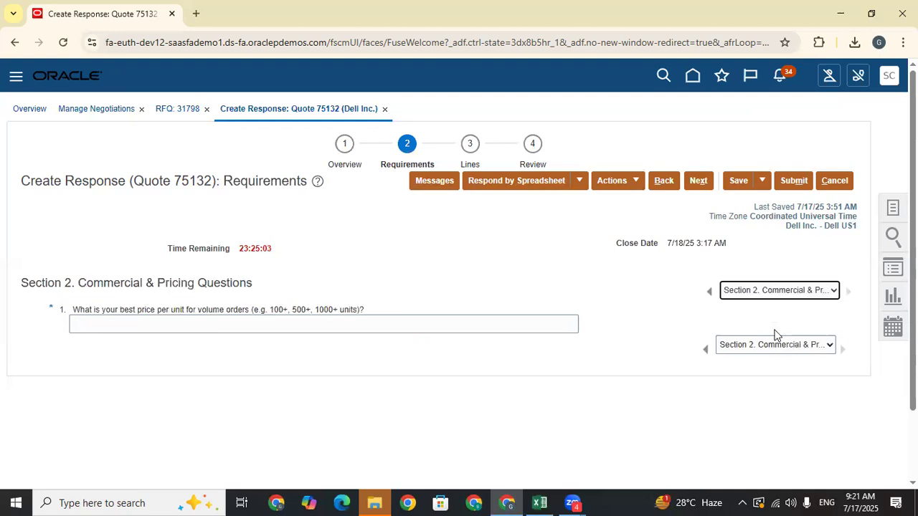
pyautogui.click(221, 327)
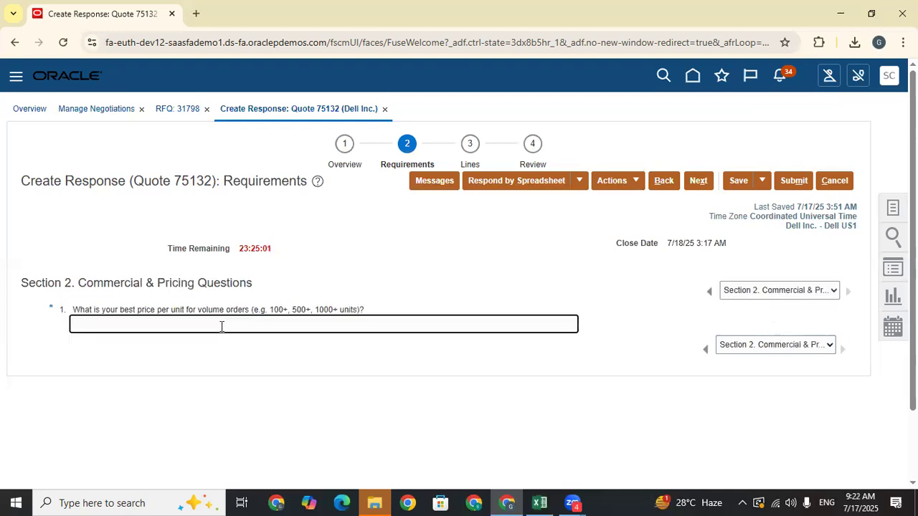
pyautogui.write('1000')
pyautogui.click(277, 371)
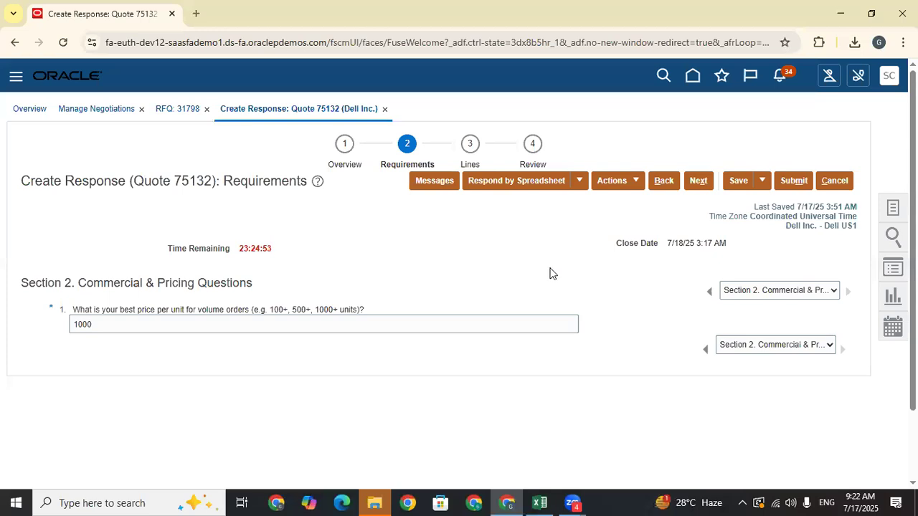
pyautogui.click(700, 183)
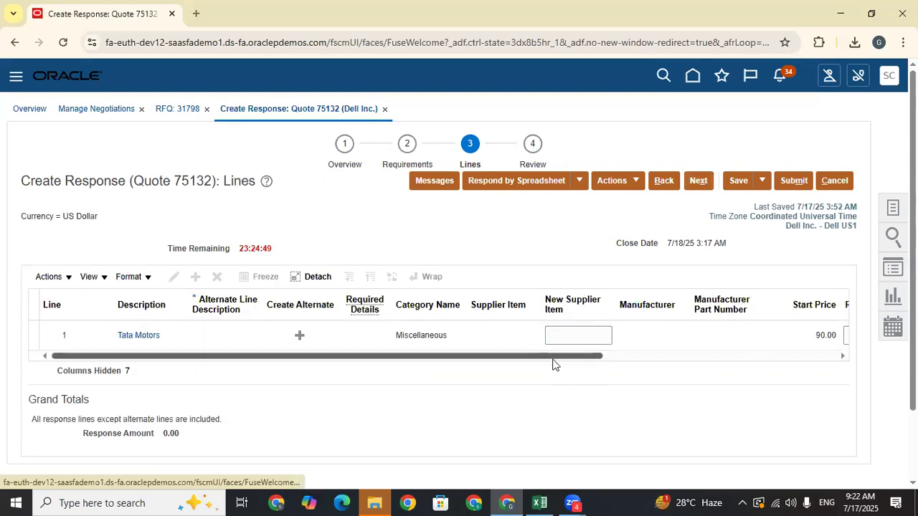
# - Enter a response price of 89 on the Miscellaneous line
pyautogui.moveTo(553, 356); pyautogui.dragTo(819, 358)
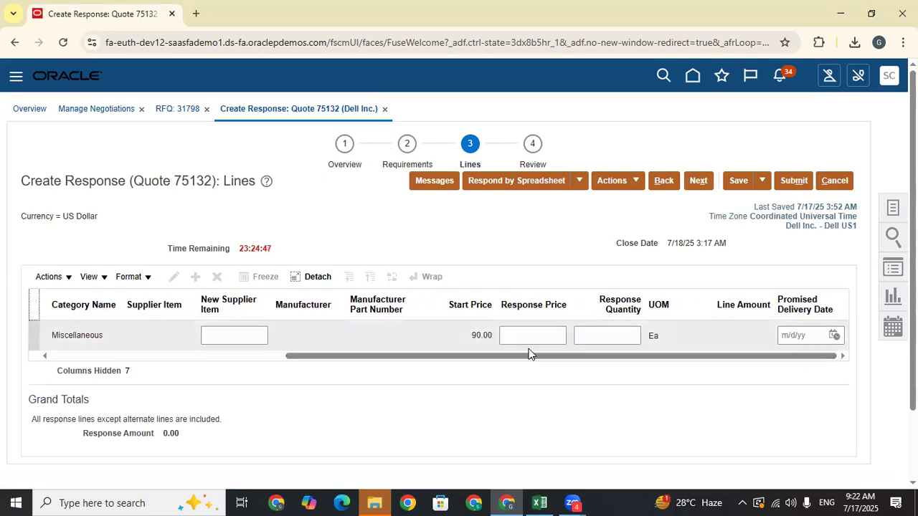
pyautogui.click(468, 335)
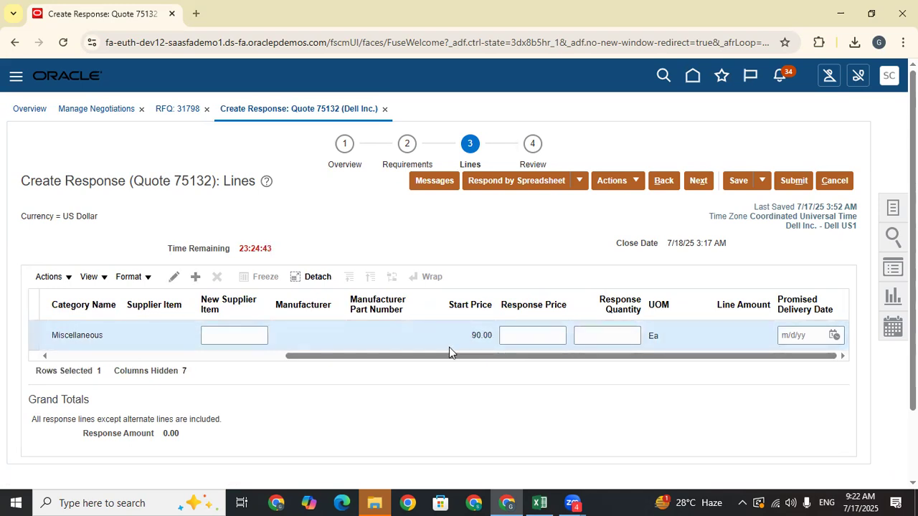
pyautogui.click(540, 334)
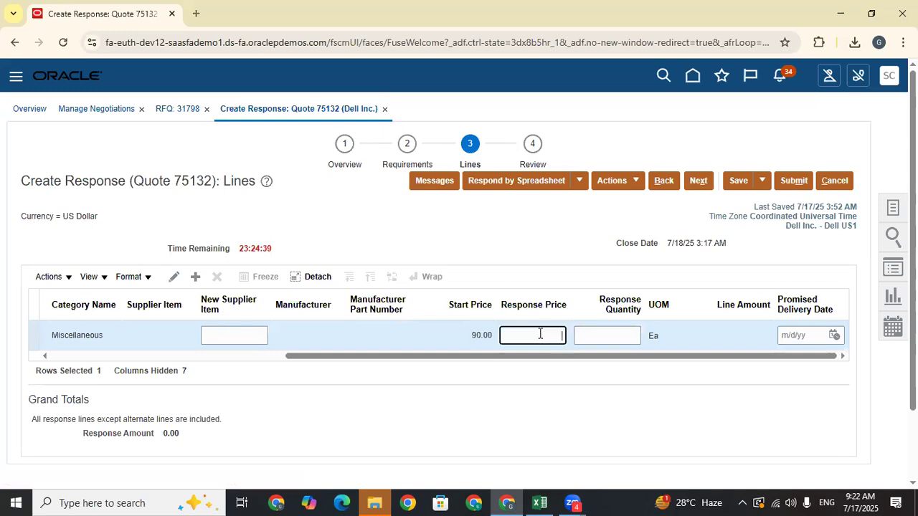
pyautogui.write('89')
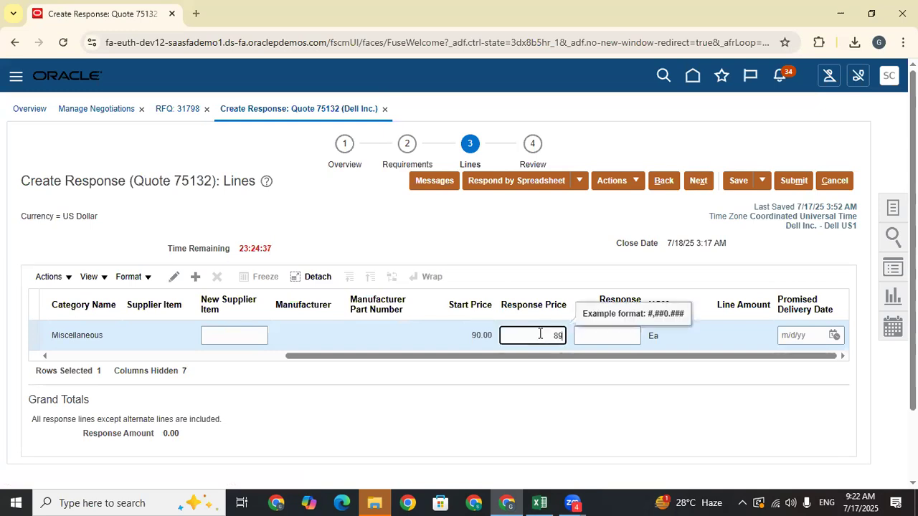
pyautogui.click(555, 386)
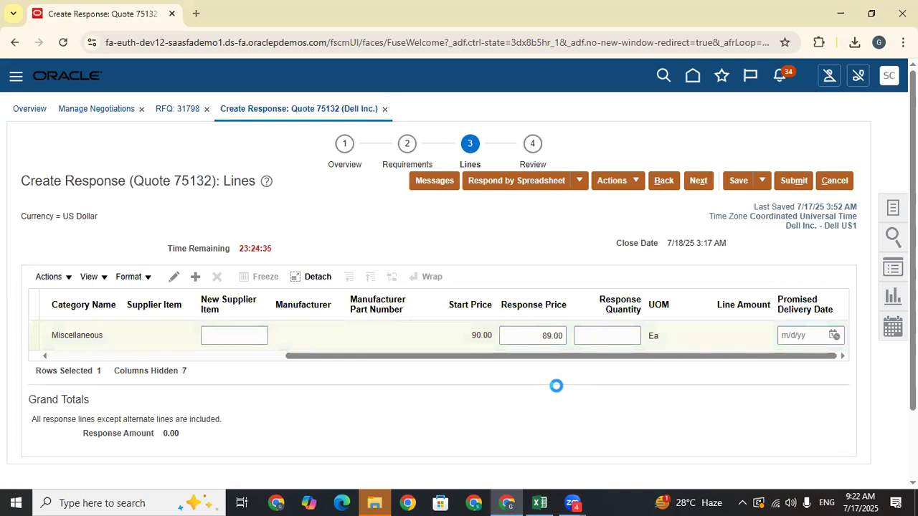
# - Check quantity 10 and line amount 890.00, then proceed to Review Response
pyautogui.doubleClick(637, 340)
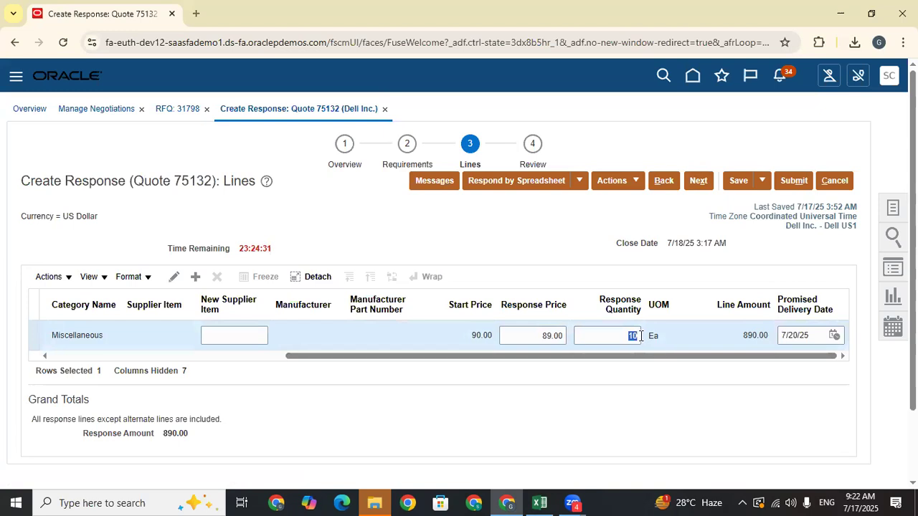
pyautogui.click(637, 336)
pyautogui.doubleClick(632, 335)
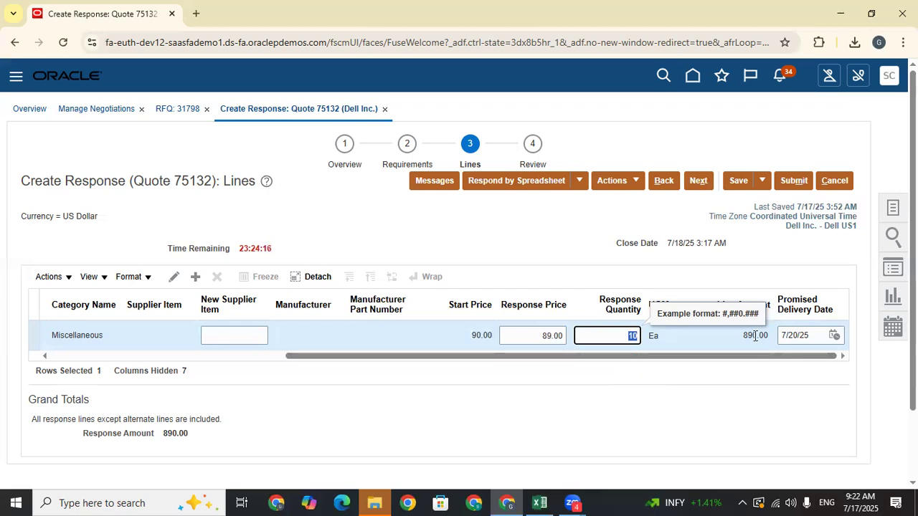
pyautogui.moveTo(766, 336); pyautogui.dragTo(740, 339)
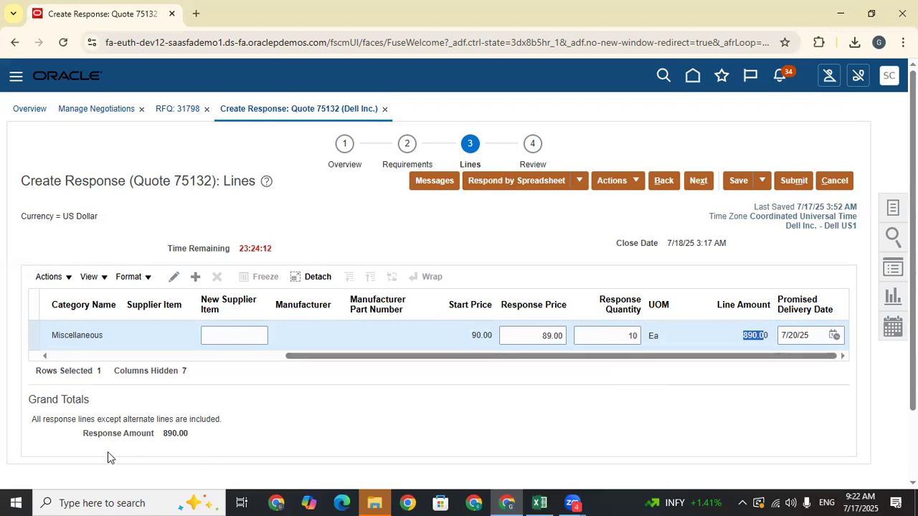
pyautogui.moveTo(82, 433); pyautogui.dragTo(165, 433)
pyautogui.click(456, 421)
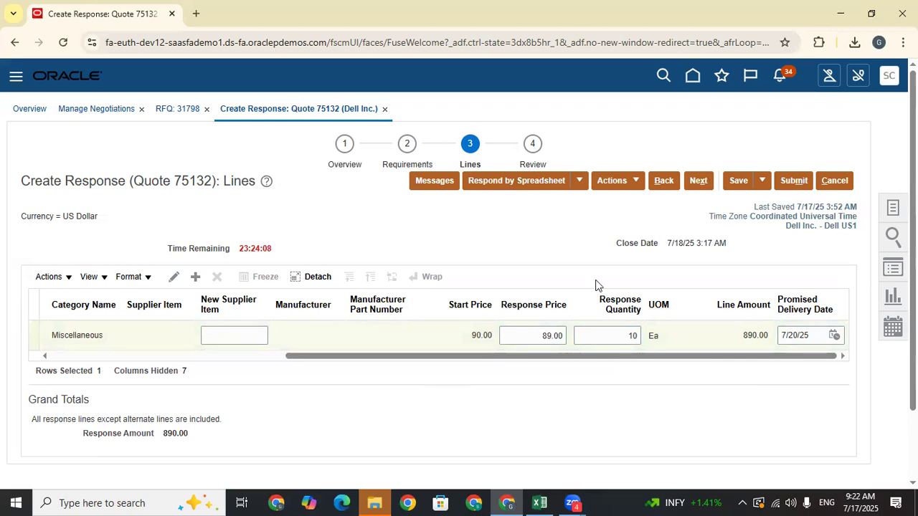
pyautogui.click(700, 180)
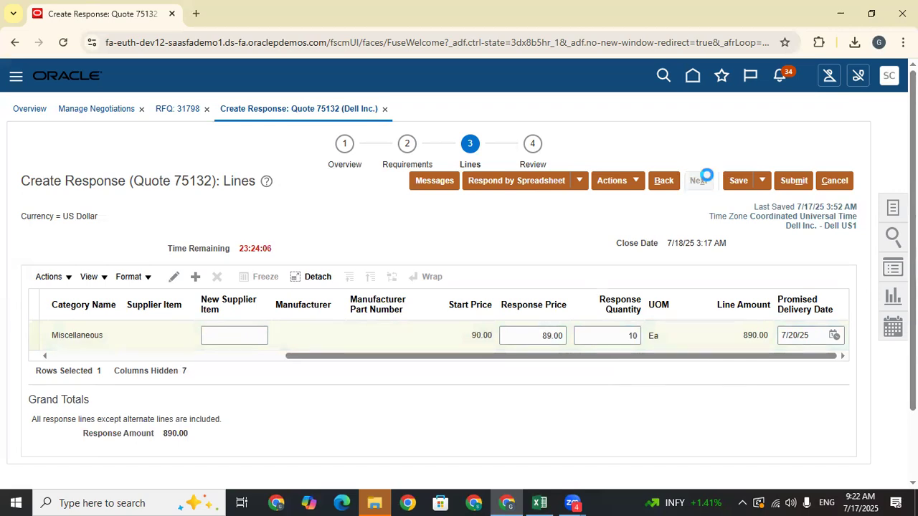
# - Submit surrogate response 75132 to negotiation 31798 and return to its cover page
pyautogui.click(792, 182)
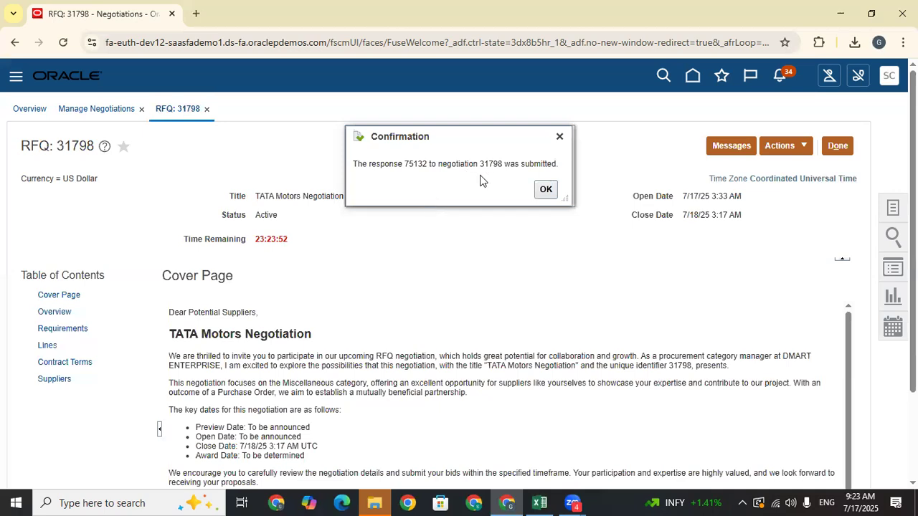
pyautogui.click(839, 147)
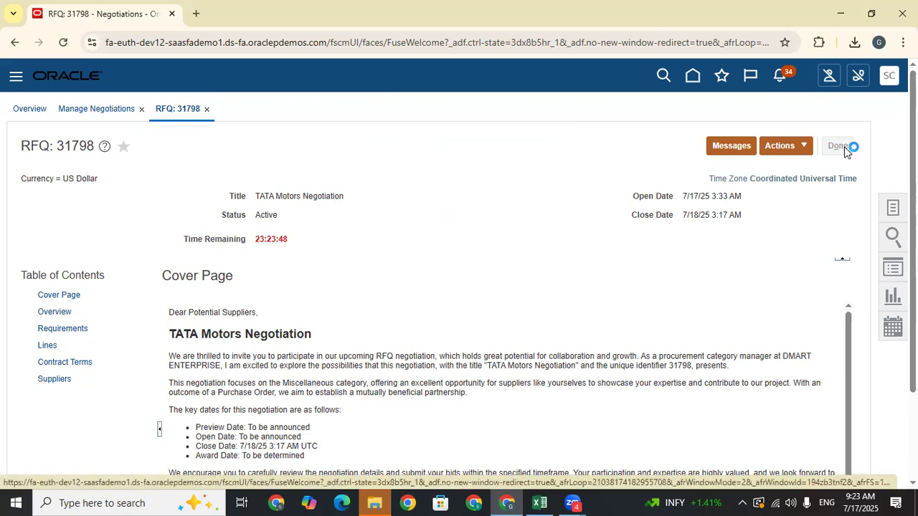
# - Rerun the negotiations search, then inspect TATA HYD Supplier's $850 quote 75131 from the overview
pyautogui.click(758, 314)
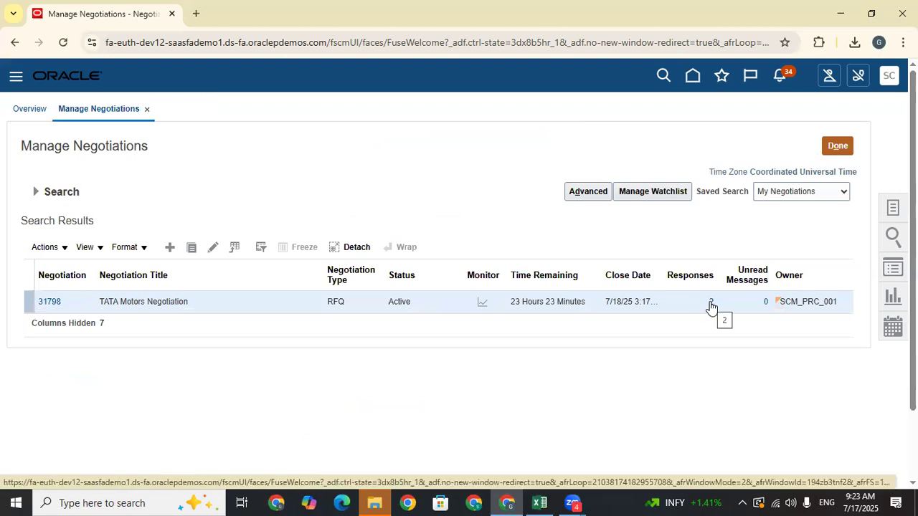
pyautogui.click(834, 144)
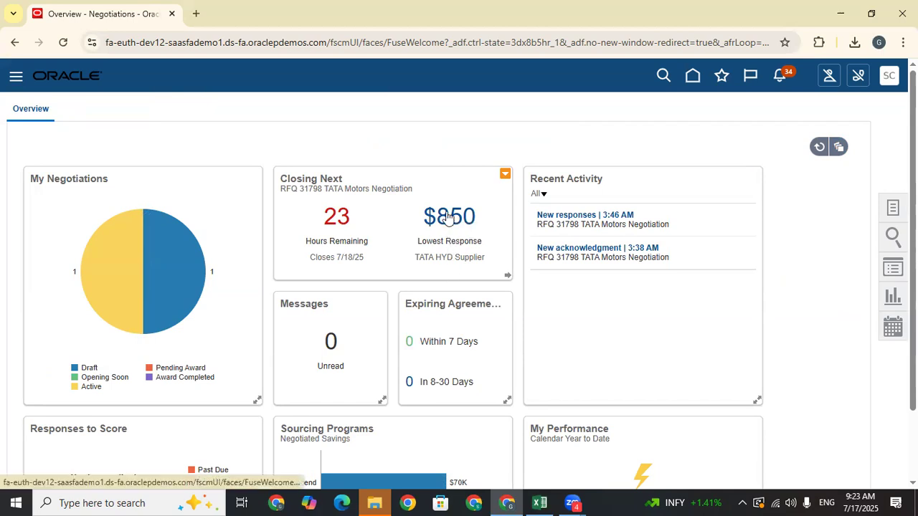
pyautogui.click(445, 215)
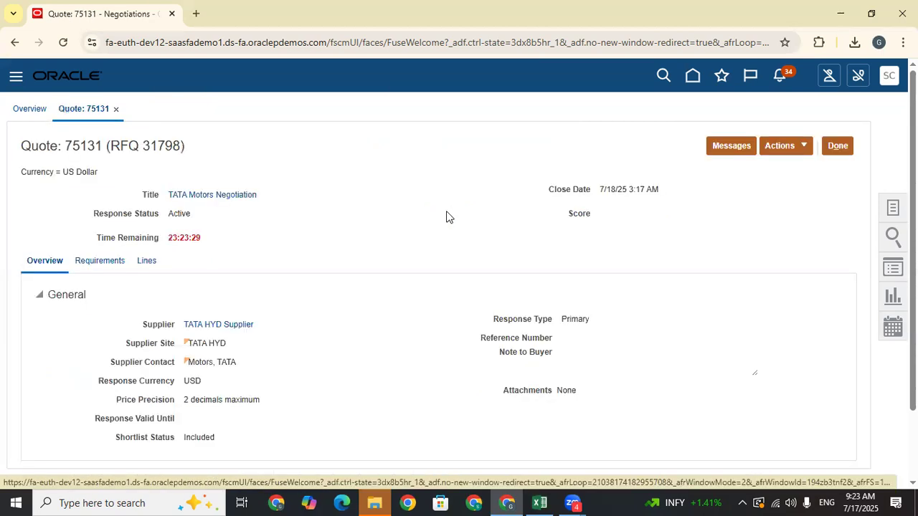
pyautogui.scroll(-2, 443, 313)
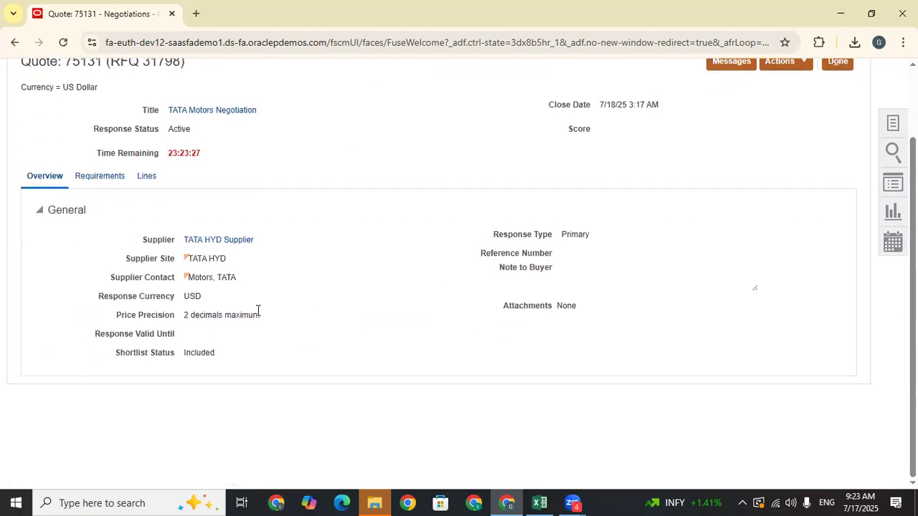
pyautogui.scroll(2, 787, 151)
pyautogui.click(843, 144)
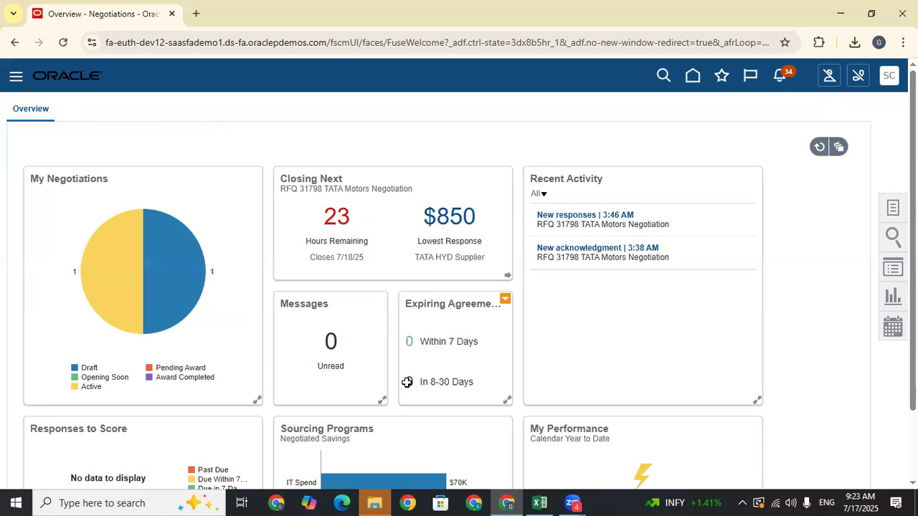
# - Log 'Suppliers Responded the Quatation Price' in cell C738 of the Train Doc sheet
pyautogui.hotkey('alt', 'Tab')
pyautogui.write('Su')
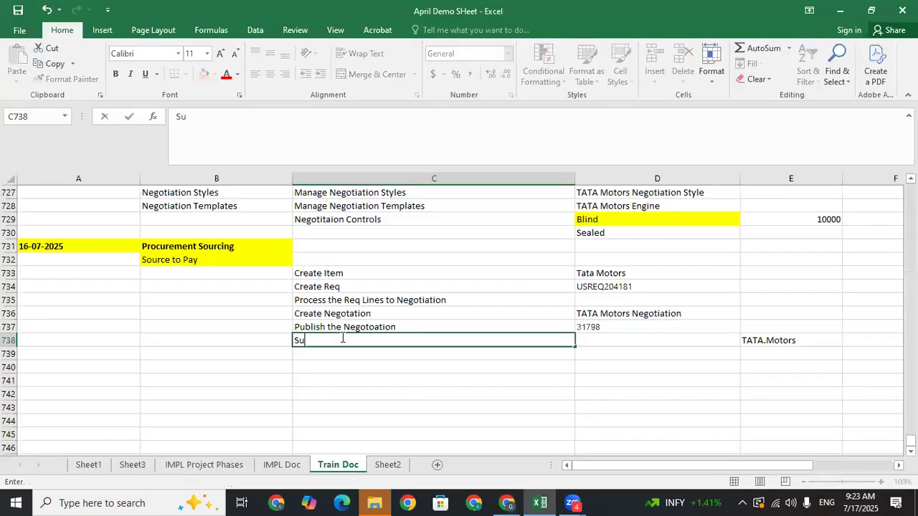
pyautogui.write('ppliers')
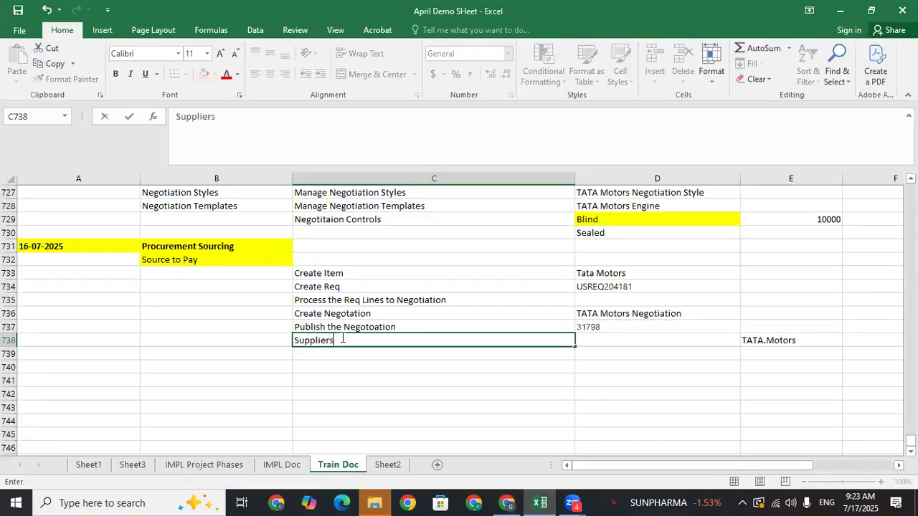
pyautogui.write(' Respon')
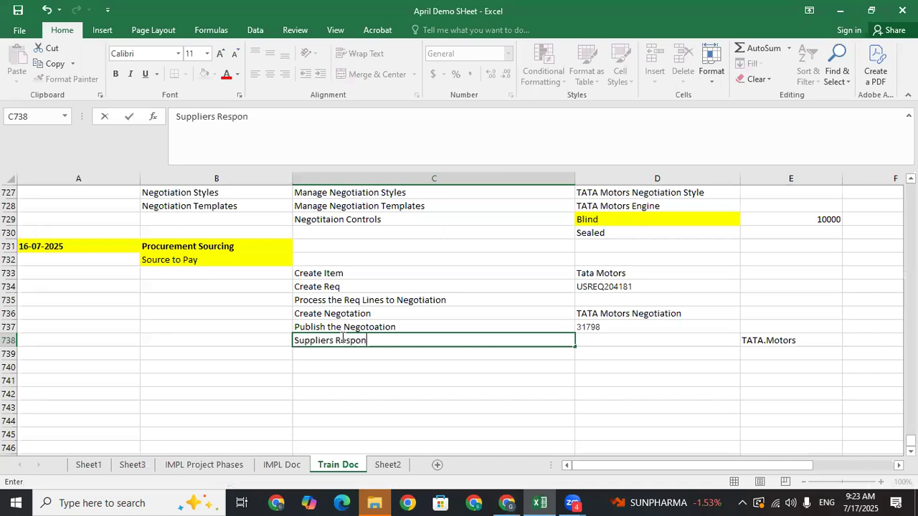
pyautogui.write('ded the Q')
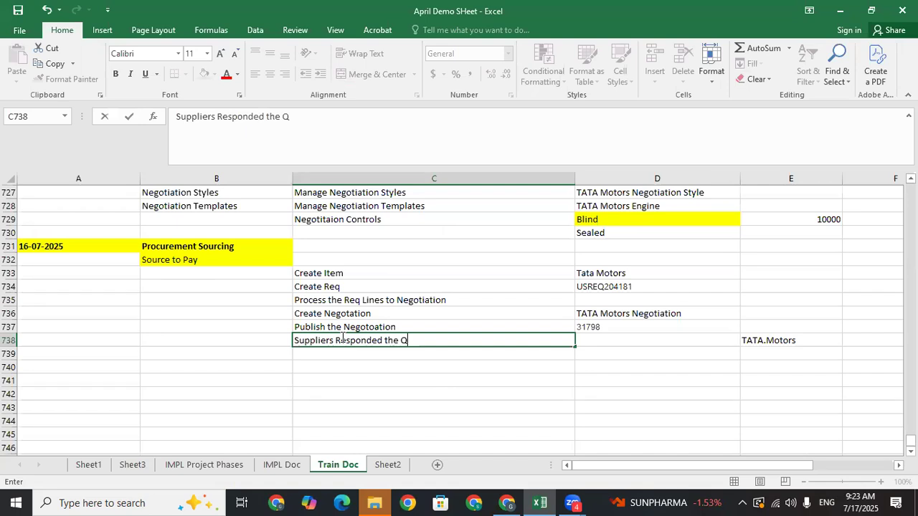
pyautogui.write('uatation ')
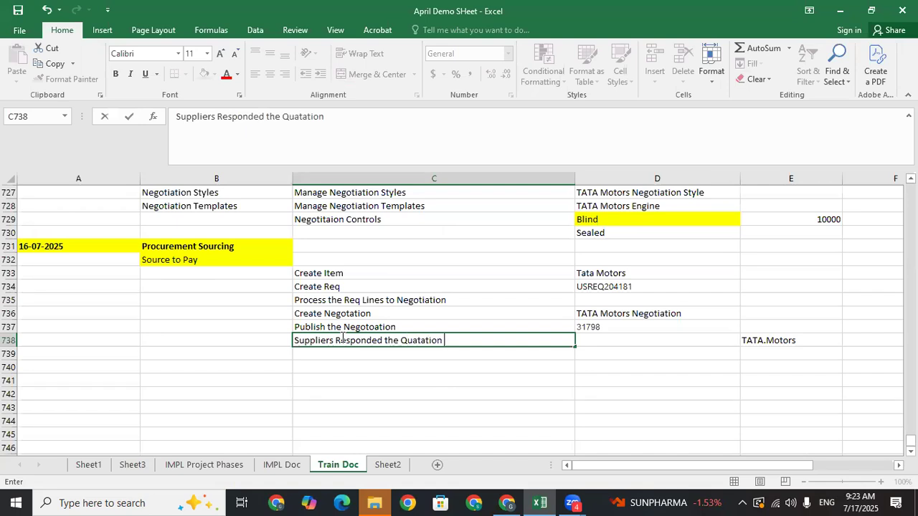
pyautogui.write('Price')
pyautogui.click(400, 361)
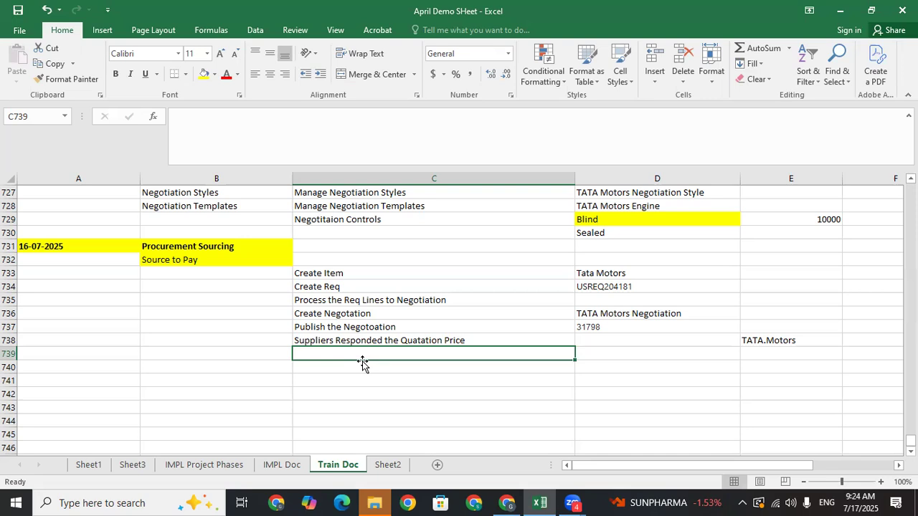
# - Enter 'Close the Negation' in cell C739 and check the entry
pyautogui.write('C')
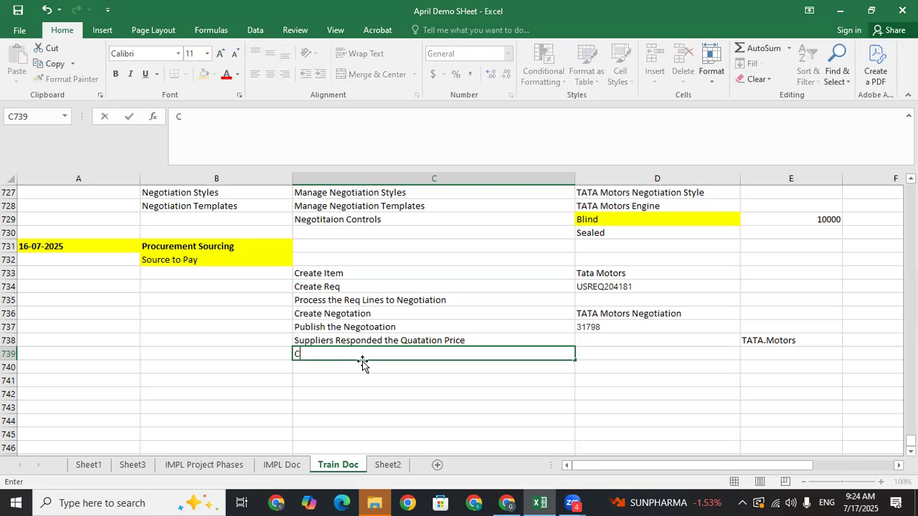
pyautogui.write('lose')
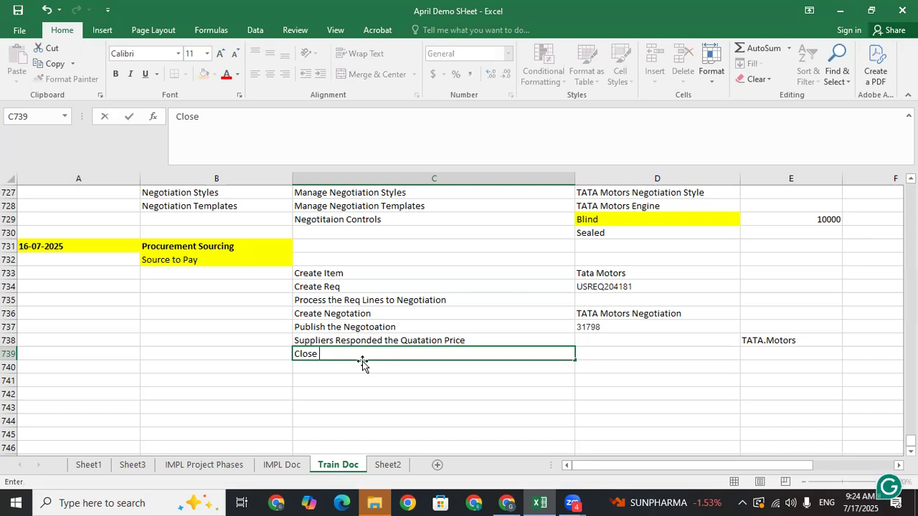
pyautogui.write(' the Negation')
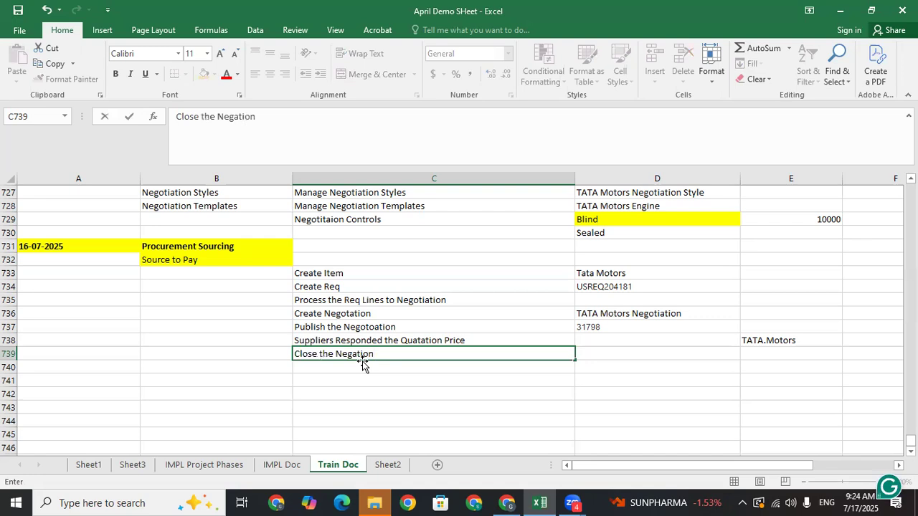
pyautogui.press('BackSpace')
pyautogui.press('BackSpace')
pyautogui.press('BackSpace')
pyautogui.press('BackSpace')
pyautogui.write('tion')
pyautogui.press('Return')
pyautogui.click(354, 353)
pyautogui.click(365, 370)
pyautogui.click(368, 353)
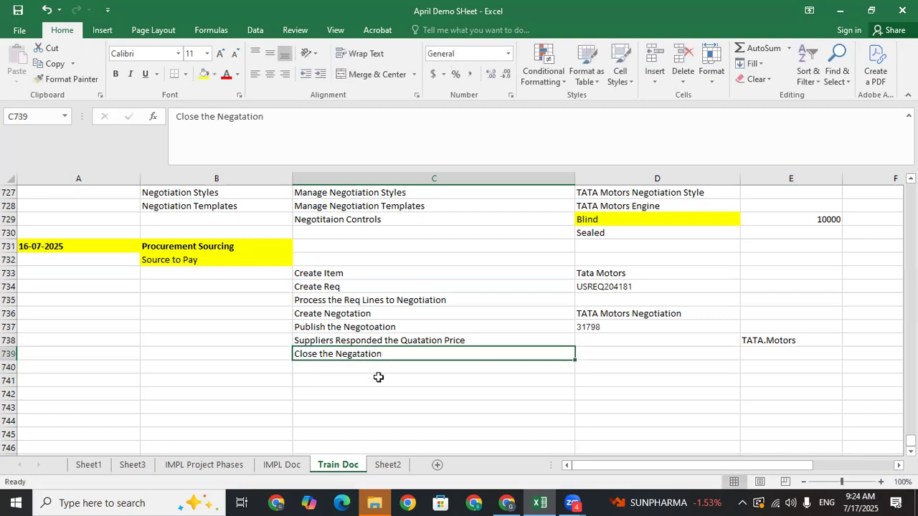
pyautogui.moveTo(514, 500)
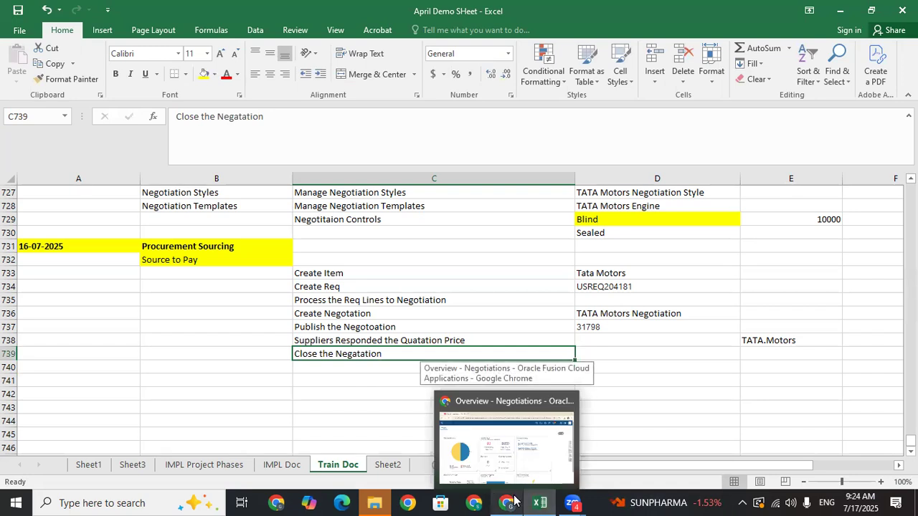
# - In Manage Negotiations, set the Procurement BU filter to US1 Business Unit
pyautogui.click(514, 500)
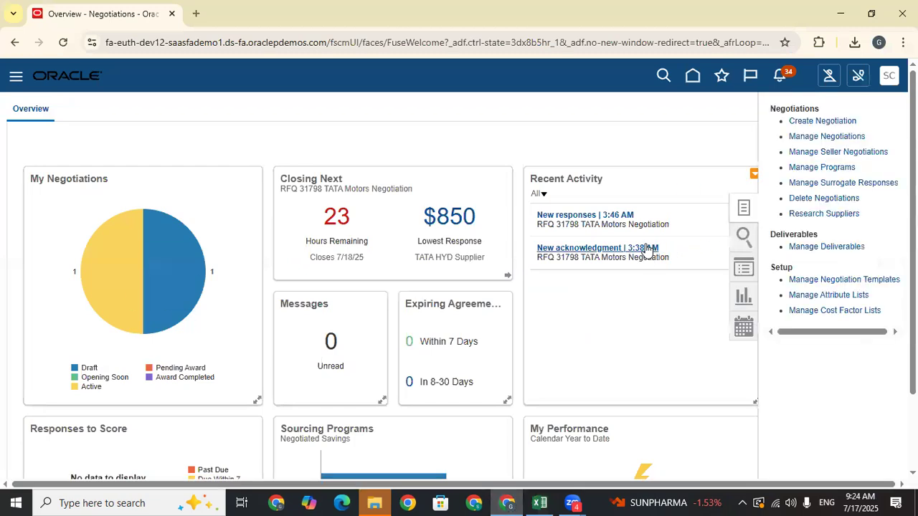
pyautogui.click(818, 135)
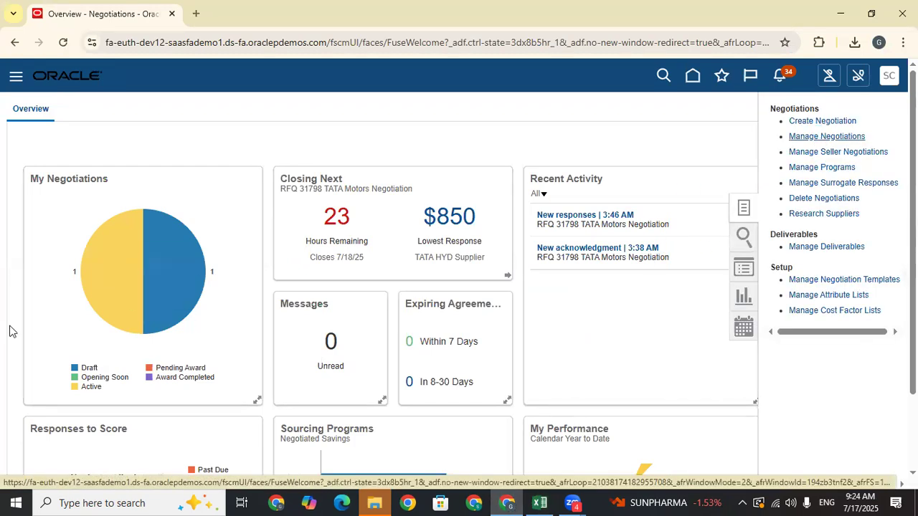
pyautogui.click(214, 263)
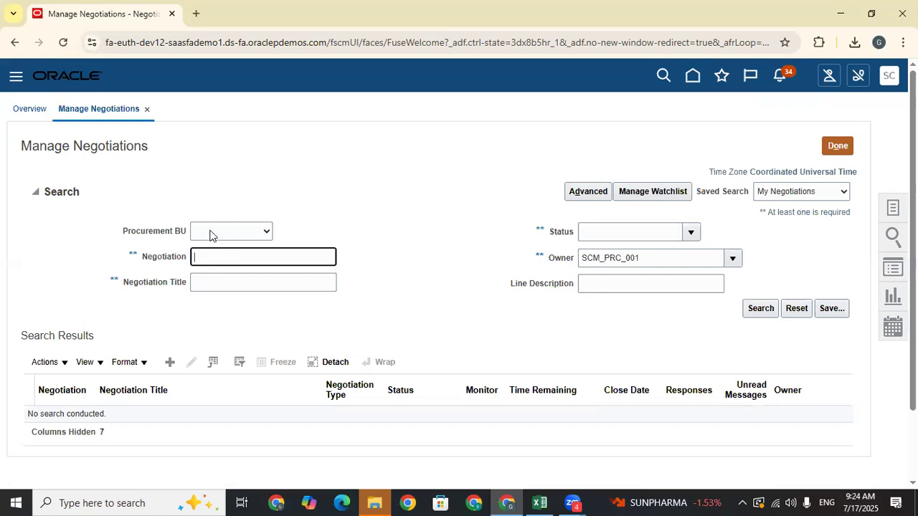
pyautogui.click(213, 233)
pyautogui.click(214, 264)
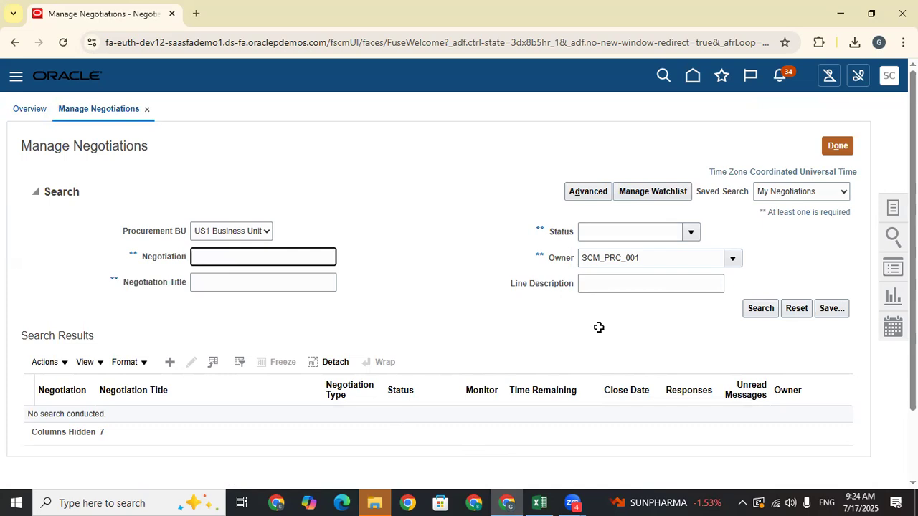
# - Search for negotiation 31798 and open its RFQ page, noting the Active status
pyautogui.hotkey('alt', 'Tab')
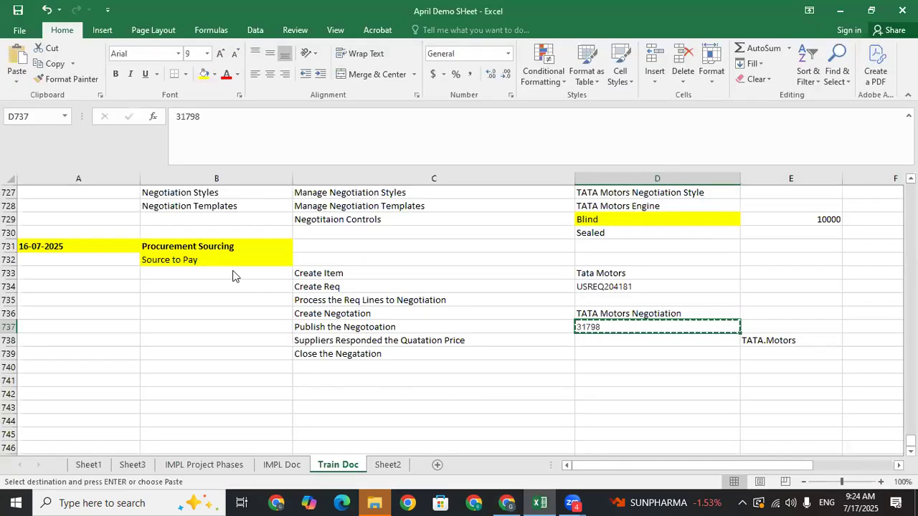
pyautogui.hotkey('alt', 'Tab')
pyautogui.click(749, 312)
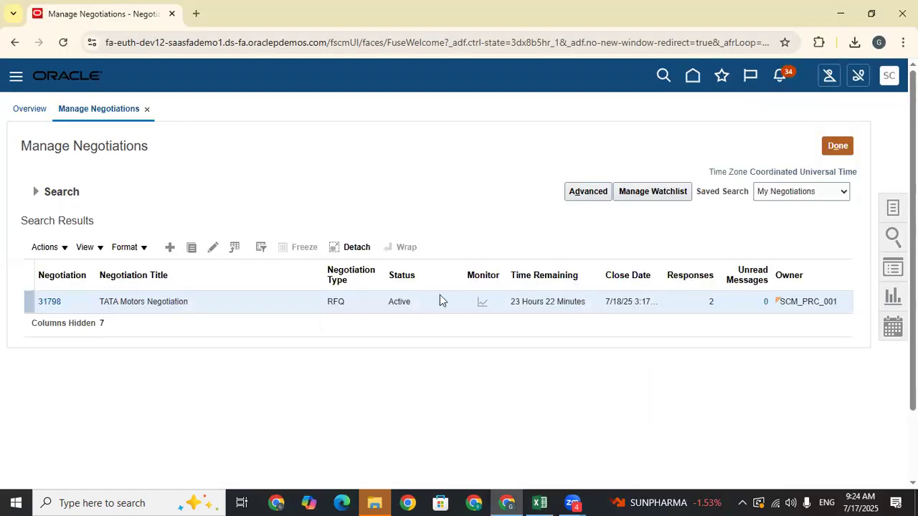
pyautogui.click(48, 302)
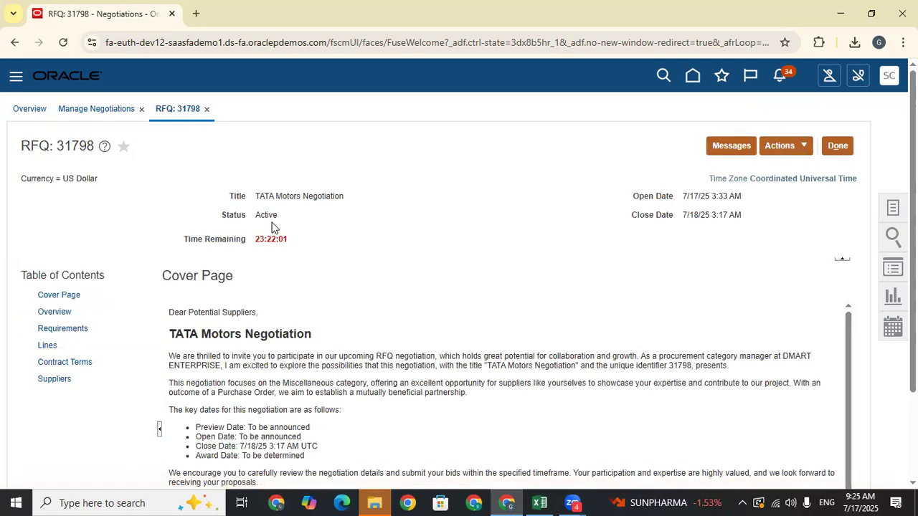
pyautogui.moveTo(277, 215); pyautogui.dragTo(256, 216)
# - Check RFQ 31798's Active status and time remaining, and browse the Actions menu
pyautogui.click(308, 230)
pyautogui.moveTo(289, 239); pyautogui.dragTo(256, 240)
pyautogui.click(780, 146)
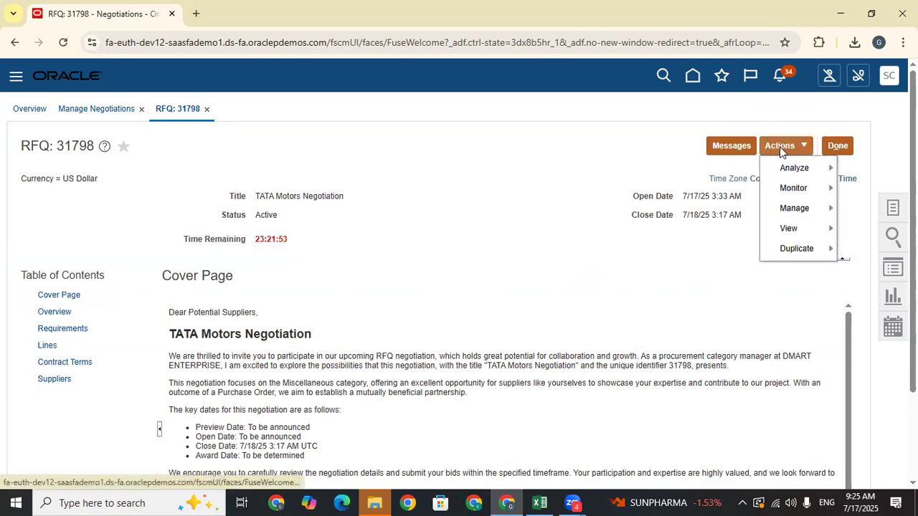
pyautogui.moveTo(812, 208)
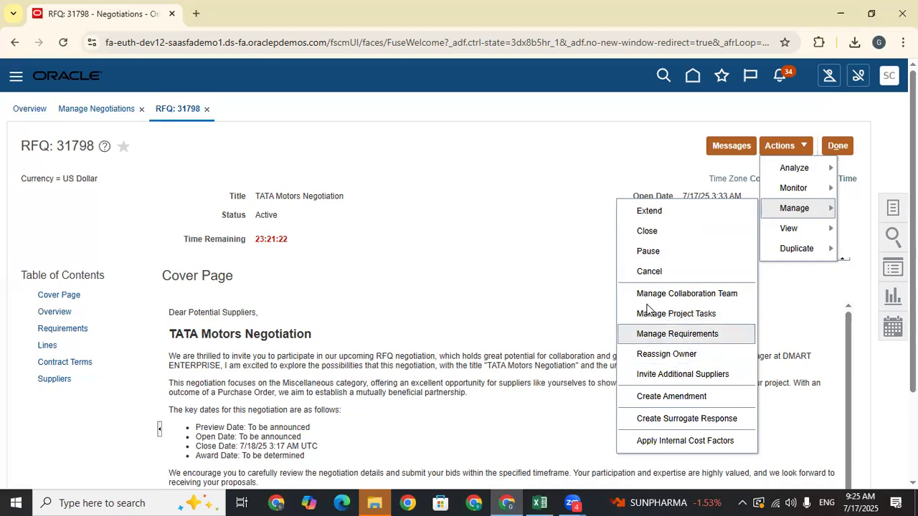
pyautogui.click(450, 259)
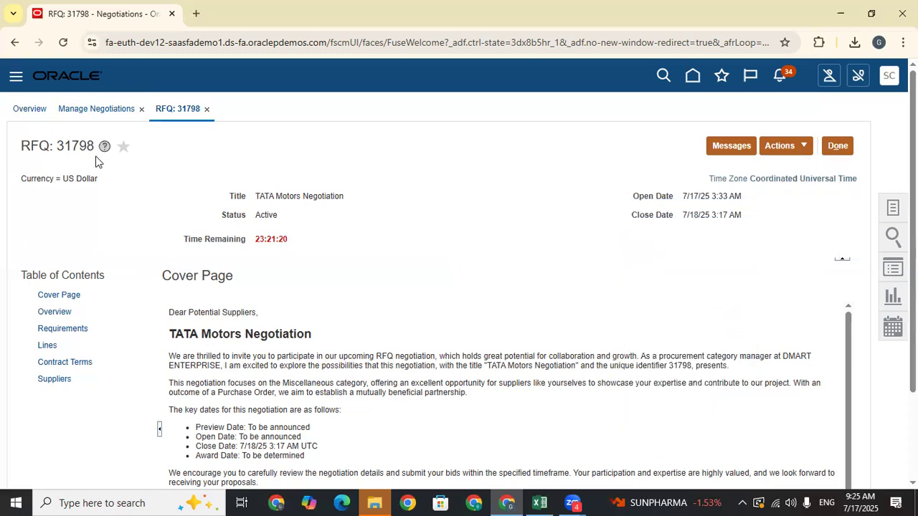
pyautogui.scroll(-1, 430, 308)
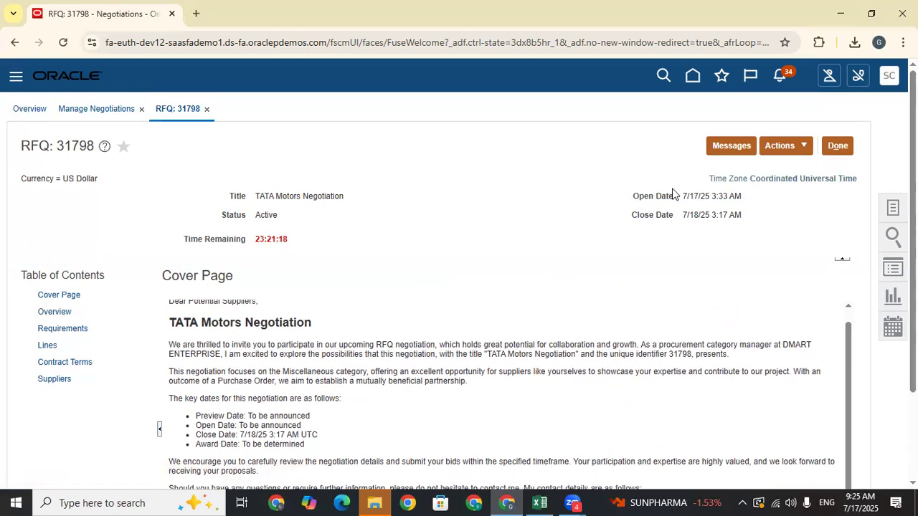
# - Reopen the Actions menu and look at the amendment option for the negotiation
pyautogui.click(798, 143)
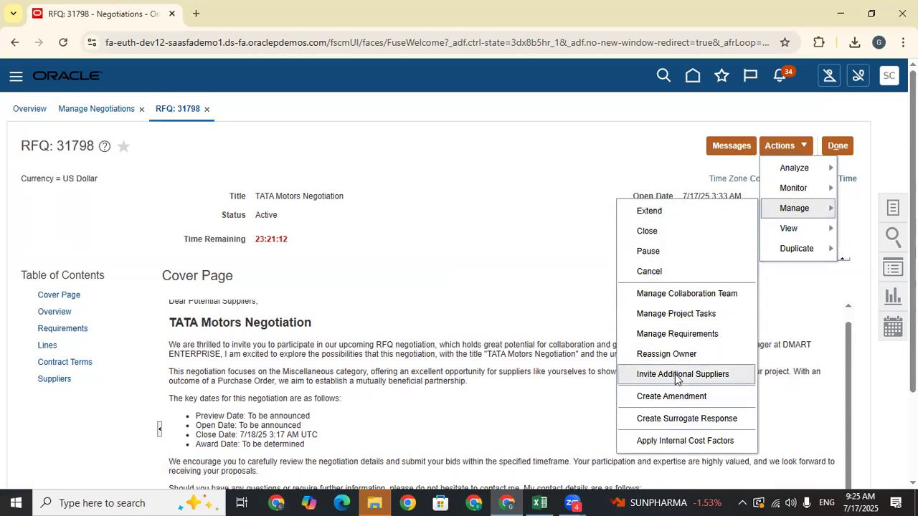
pyautogui.moveTo(369, 242); pyautogui.dragTo(256, 187)
pyautogui.click(404, 207)
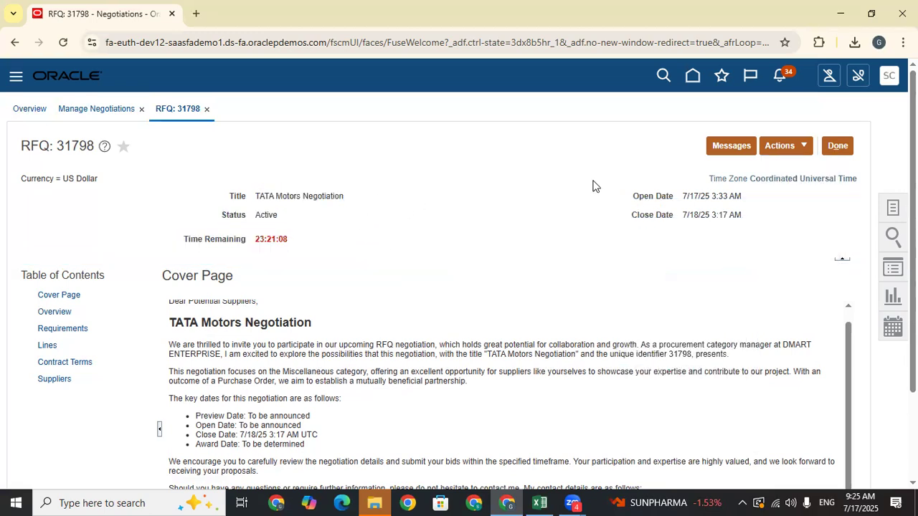
pyautogui.click(782, 146)
pyautogui.moveTo(814, 209)
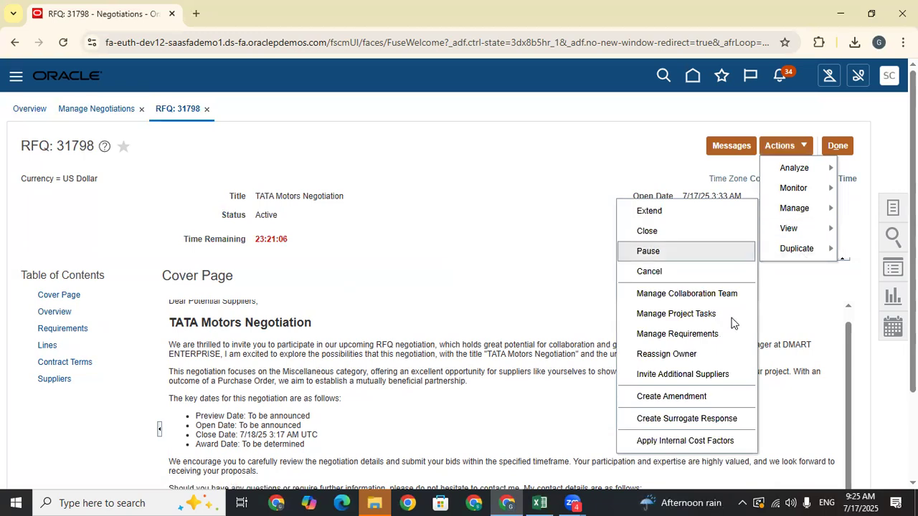
pyautogui.click(678, 397)
pyautogui.scroll(-2, 474, 246)
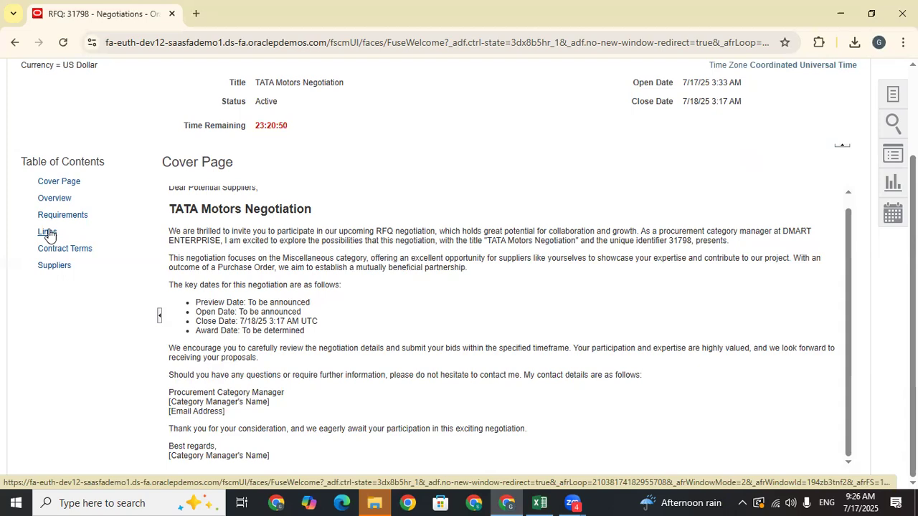
pyautogui.scroll(5, 831, 237)
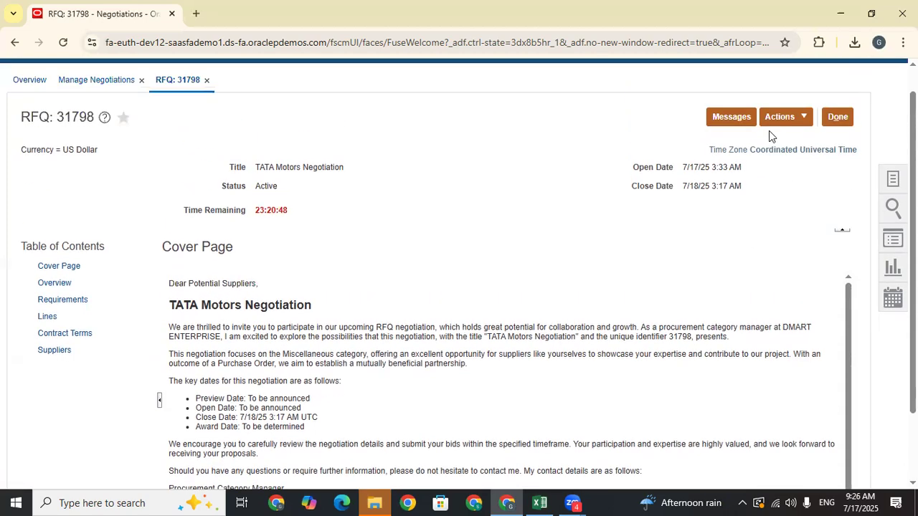
# - Browse the Analyze, Monitor, View and Duplicate submenus, then choose Manage > Close
pyautogui.click(794, 147)
pyautogui.moveTo(818, 209)
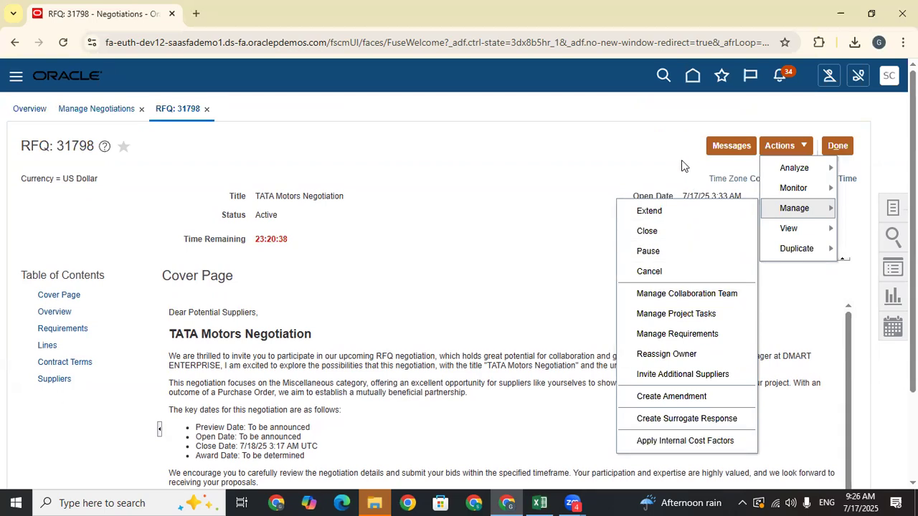
pyautogui.moveTo(808, 191)
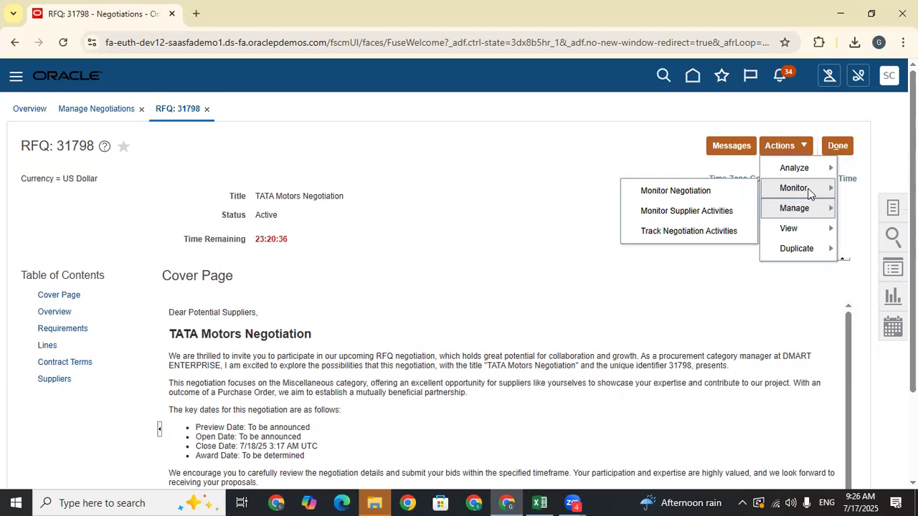
pyautogui.moveTo(773, 170)
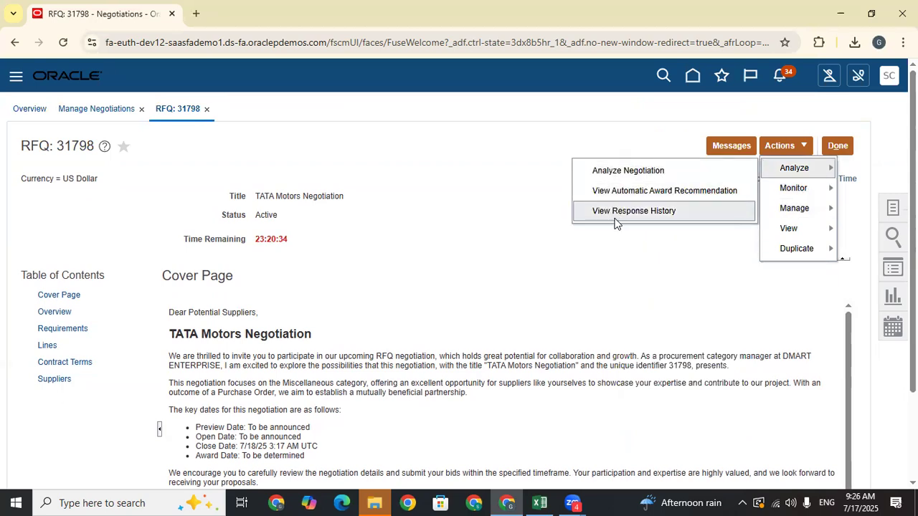
pyautogui.moveTo(823, 235)
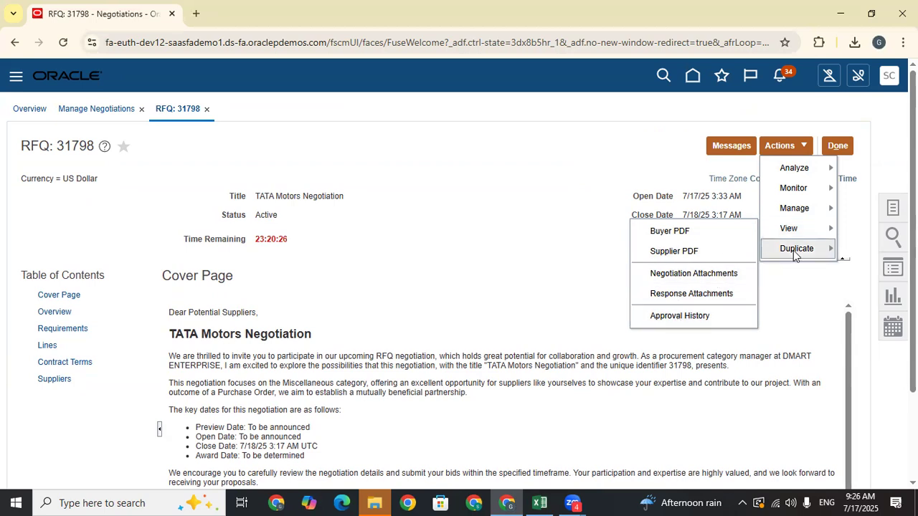
pyautogui.moveTo(803, 248)
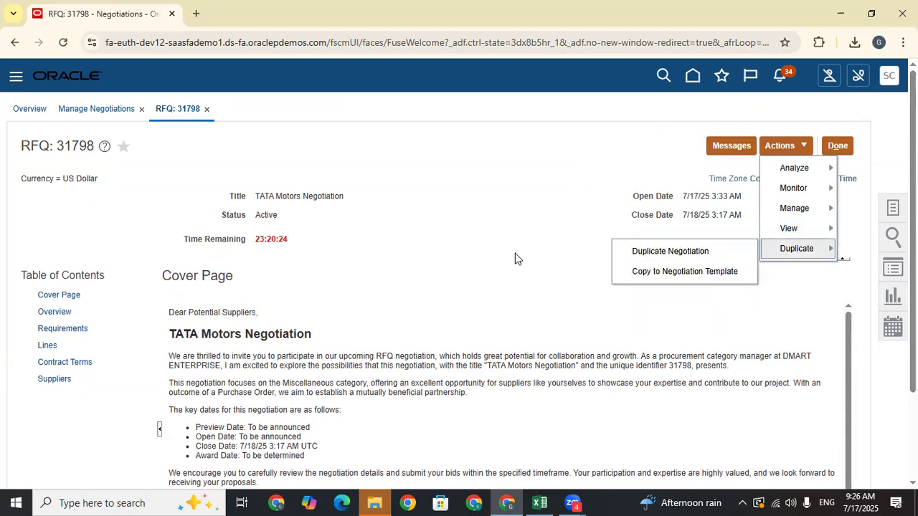
pyautogui.click(491, 291)
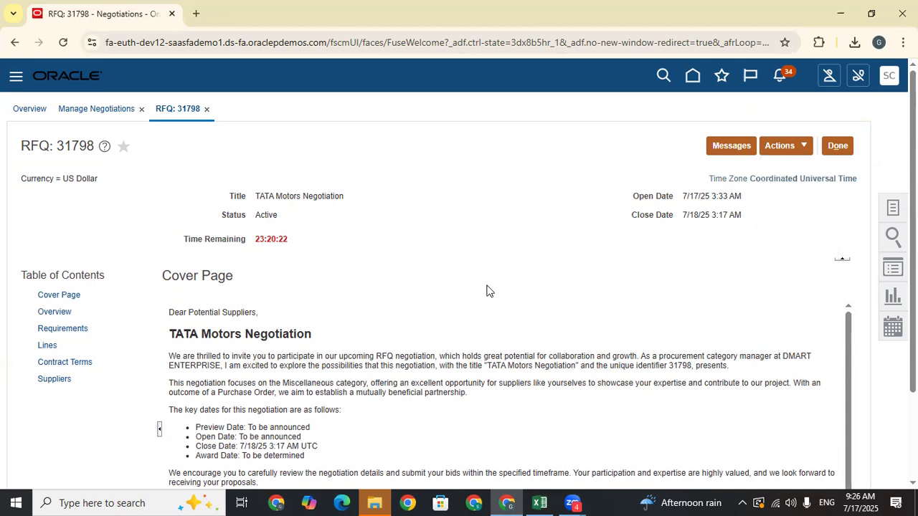
pyautogui.click(782, 146)
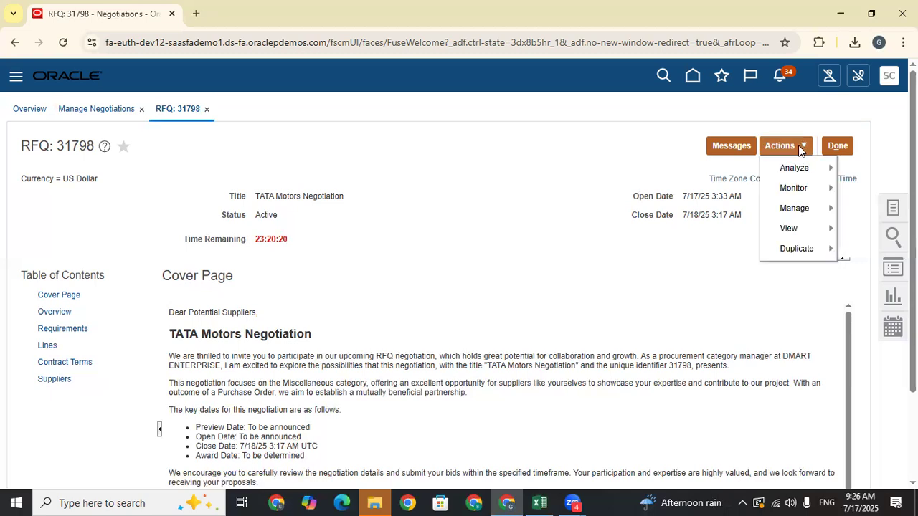
pyautogui.moveTo(813, 207)
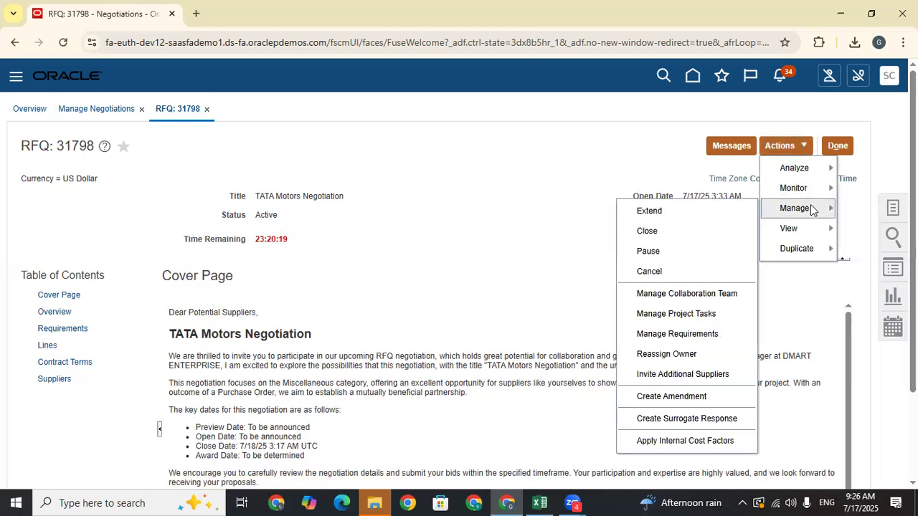
pyautogui.click(647, 231)
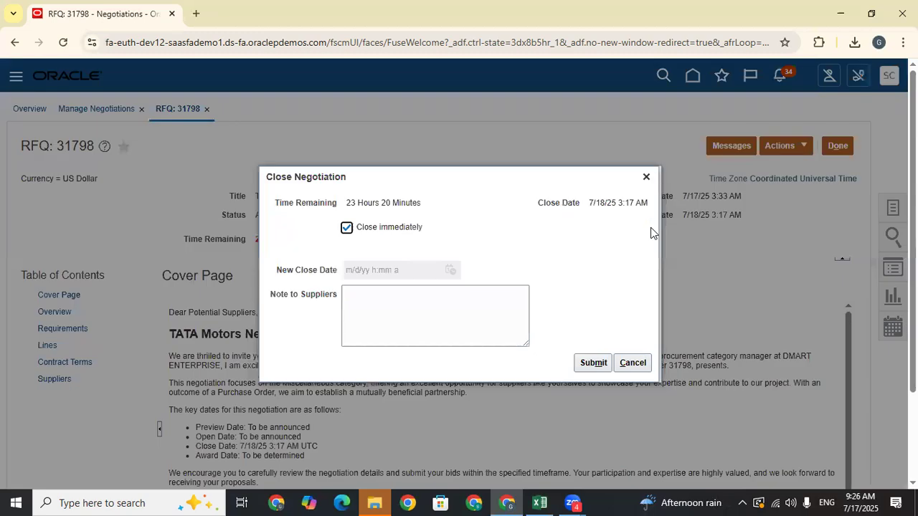
# - Close RFQ 31798 immediately with the note 'Thanks for Participation on Tata Motors Negaotion'
pyautogui.click(380, 304)
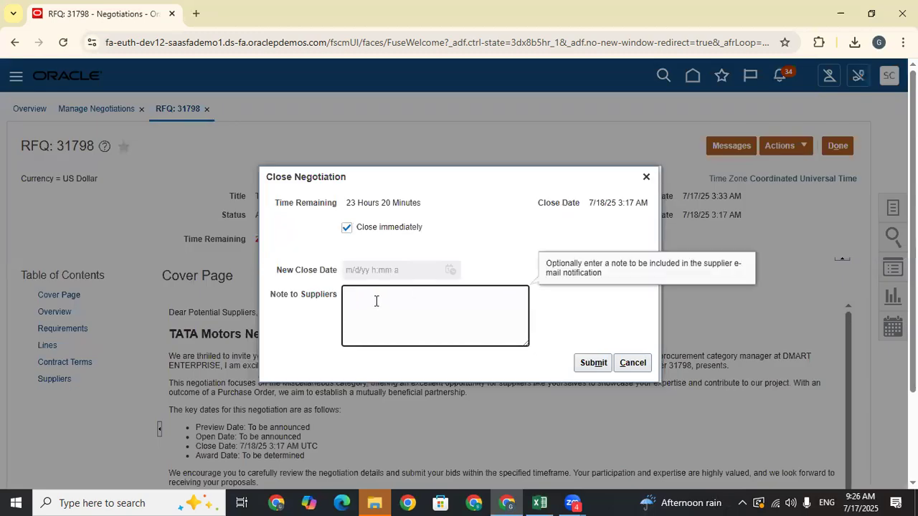
pyautogui.write('Thanks for Particiapatio')
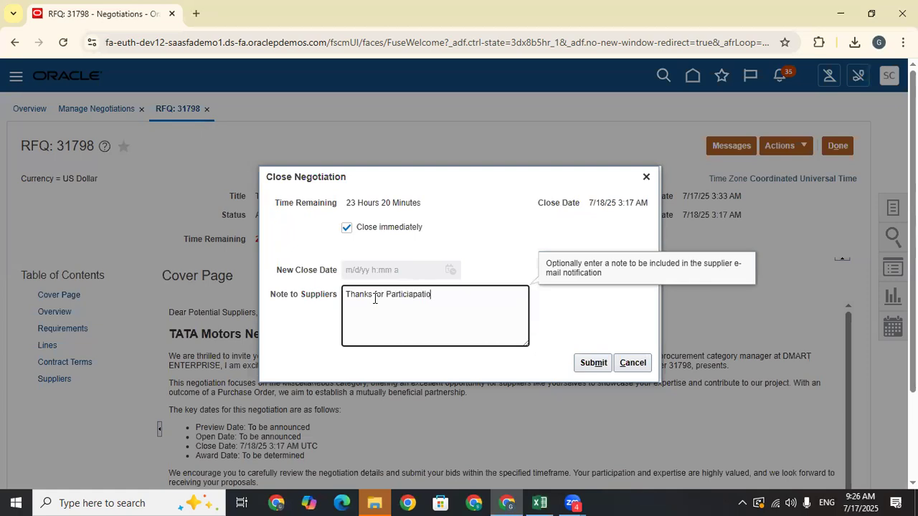
pyautogui.write('n on Tata Motors')
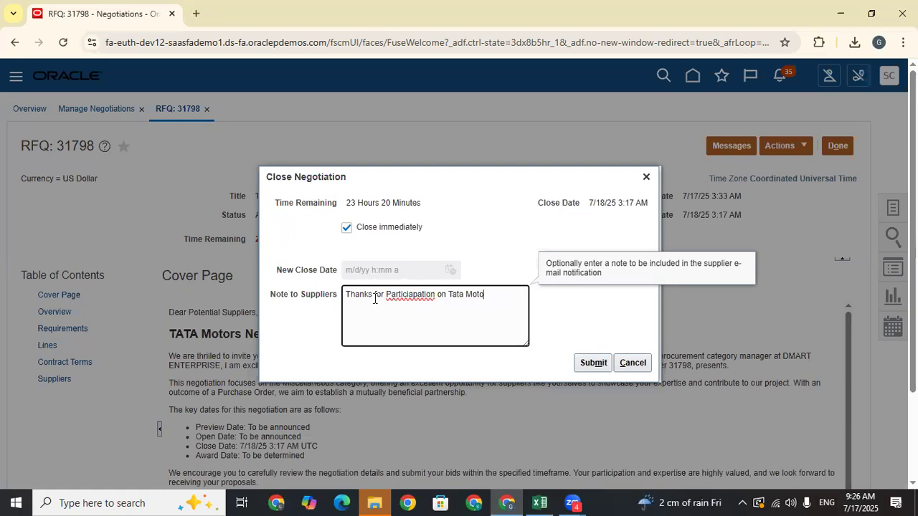
pyautogui.write(' Negaotion')
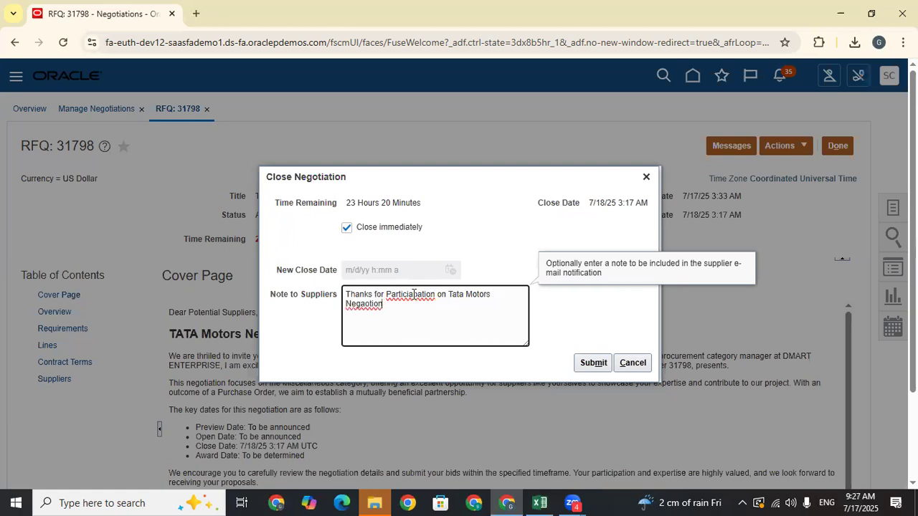
pyautogui.rightClick(414, 294)
pyautogui.click(478, 189)
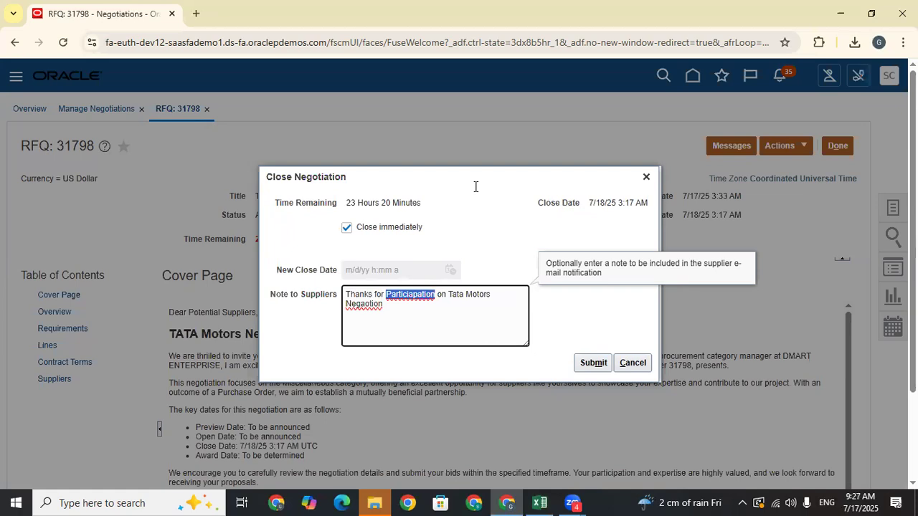
pyautogui.click(591, 364)
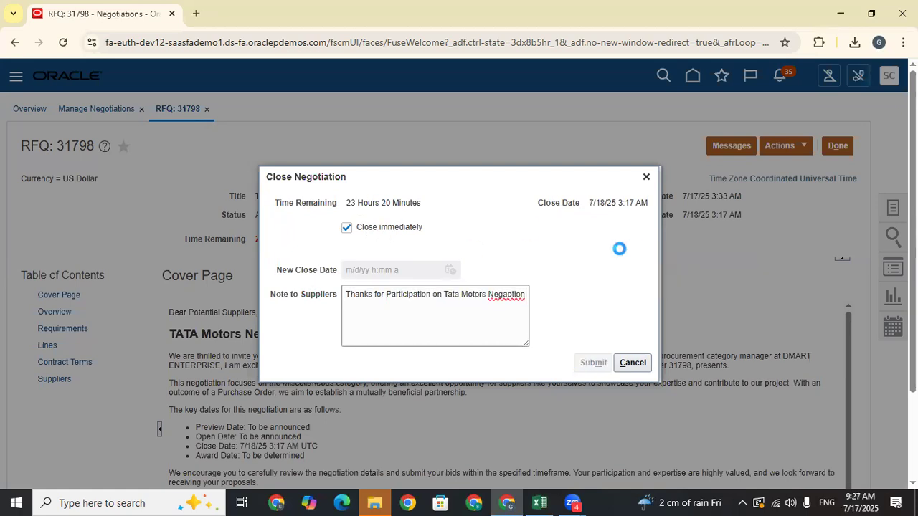
pyautogui.click(646, 297)
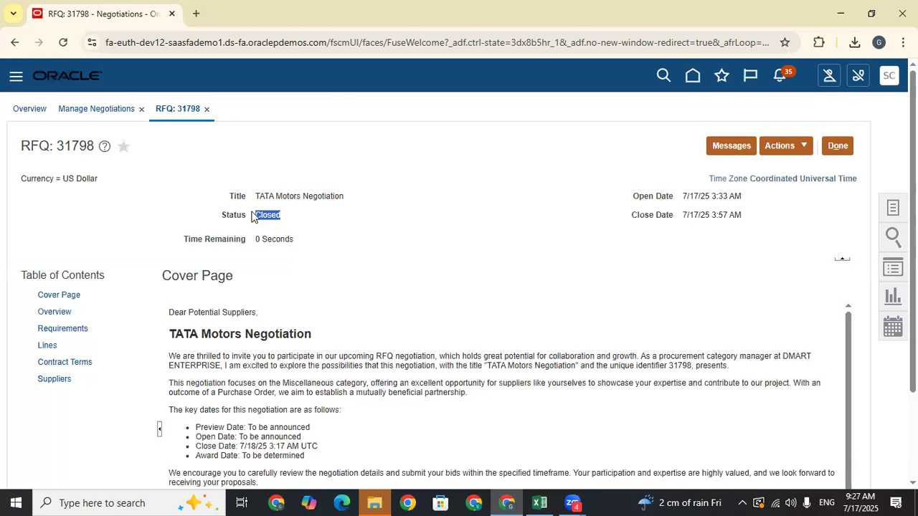
# - Open Actions > Award > View Automatic Award Recommendation, showing 850.00 to TATA HYD Supplier
pyautogui.click(429, 226)
pyautogui.click(801, 146)
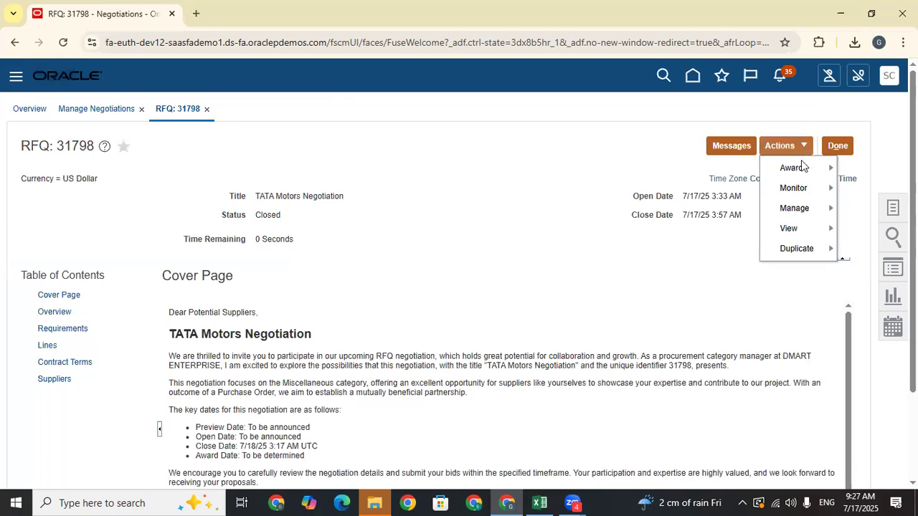
pyautogui.moveTo(803, 168)
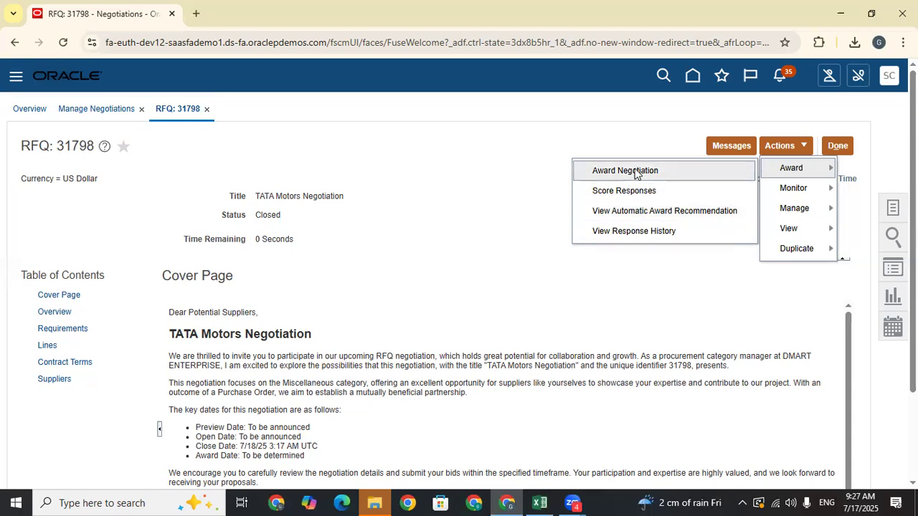
pyautogui.click(653, 216)
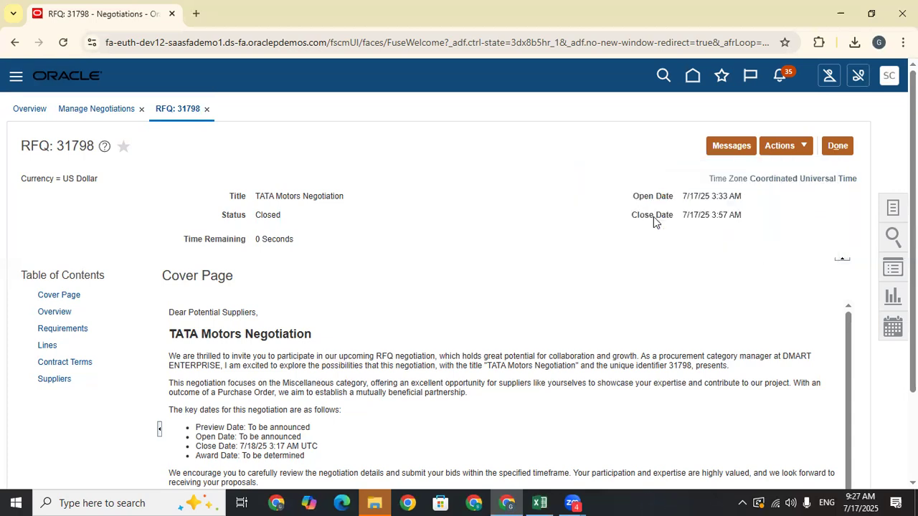
pyautogui.moveTo(187, 393)
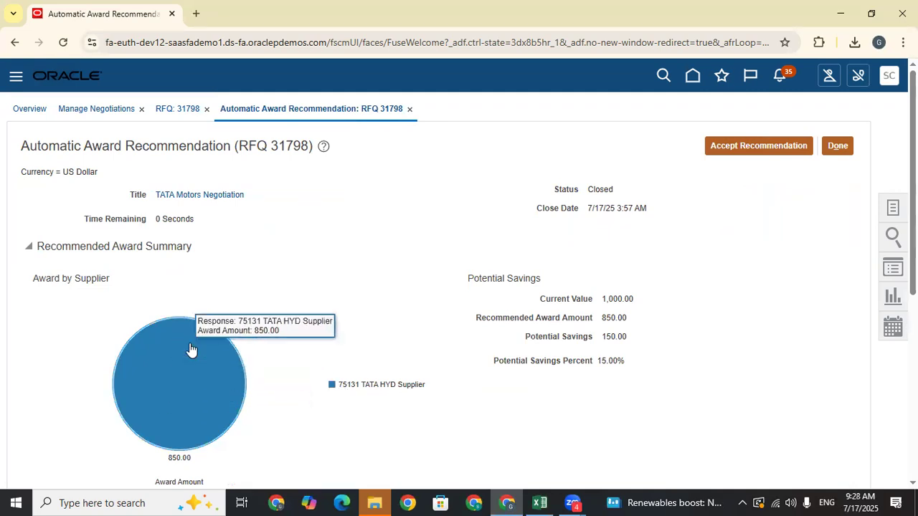
# - Review the 850.00 award to TATA HYD Supplier and accept the recommendation
pyautogui.click(750, 153)
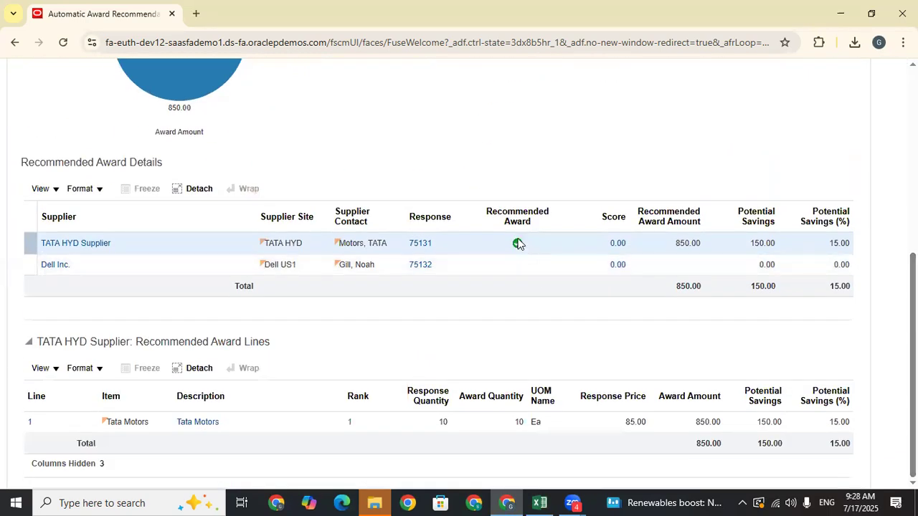
pyautogui.moveTo(519, 244)
pyautogui.scroll(5, 687, 297)
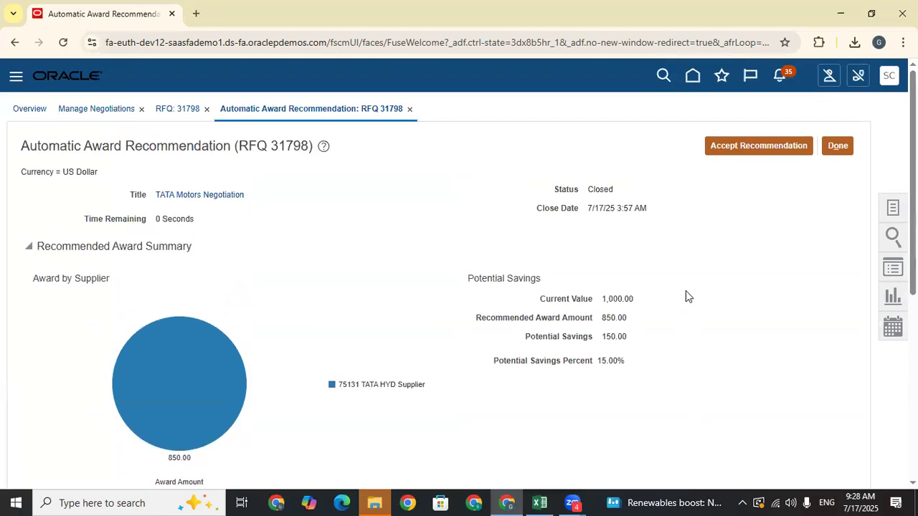
pyautogui.click(753, 148)
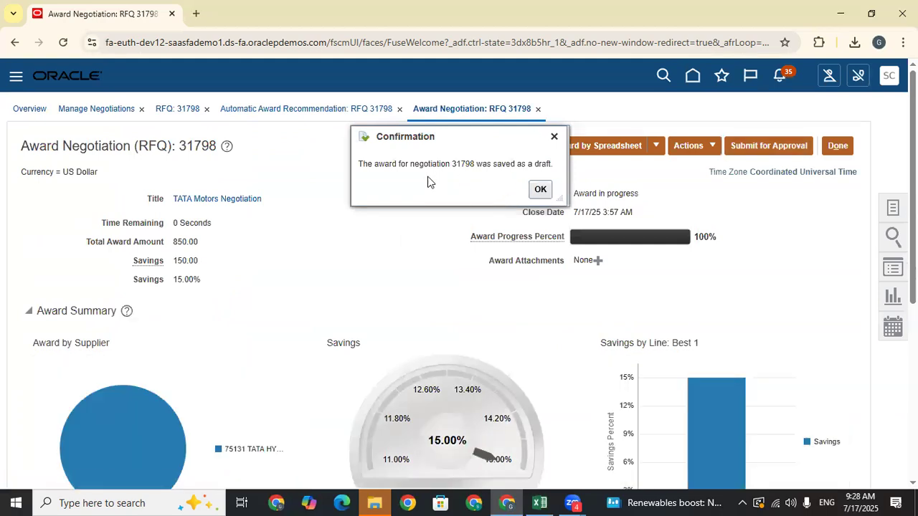
# - Copy negotiation number 31798 from the message and dismiss the draft-saved confirmation
pyautogui.doubleClick(468, 164)
pyautogui.rightClick(466, 165)
pyautogui.click(474, 180)
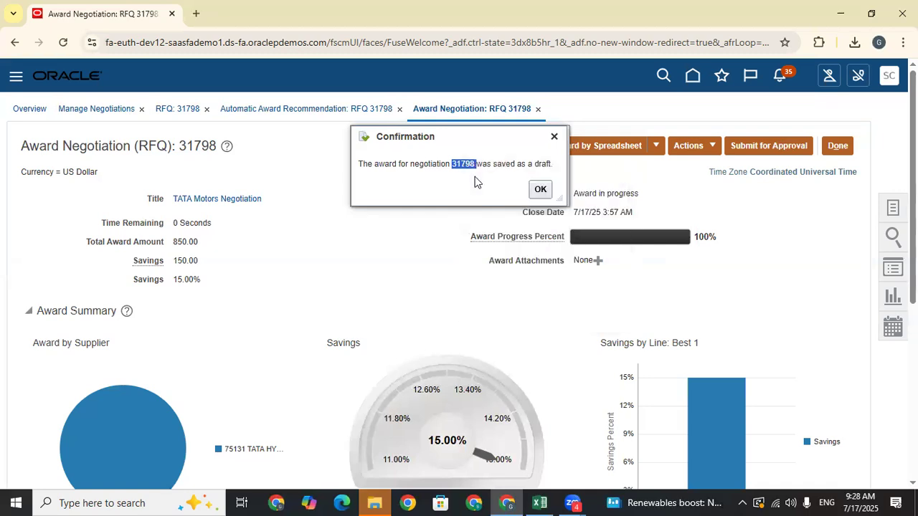
pyautogui.click(540, 189)
# - Review the Award table's 850.00 TATA HYD Supplier line, then open the Actions menu
pyautogui.scroll(-5, 513, 311)
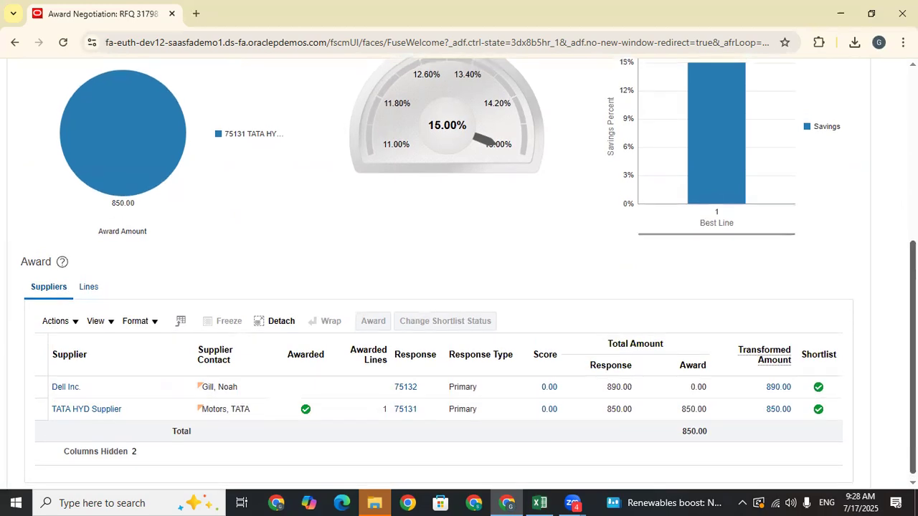
pyautogui.scroll(5, 476, 403)
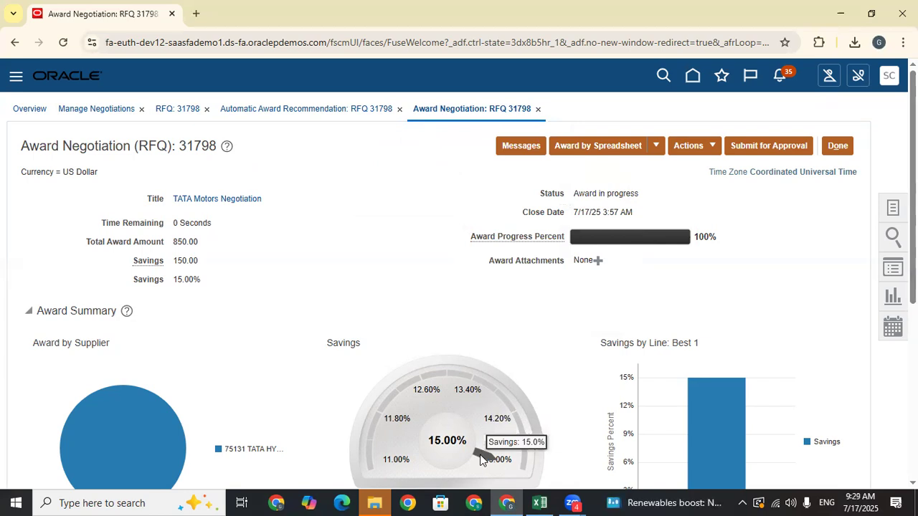
pyautogui.scroll(-3, 791, 301)
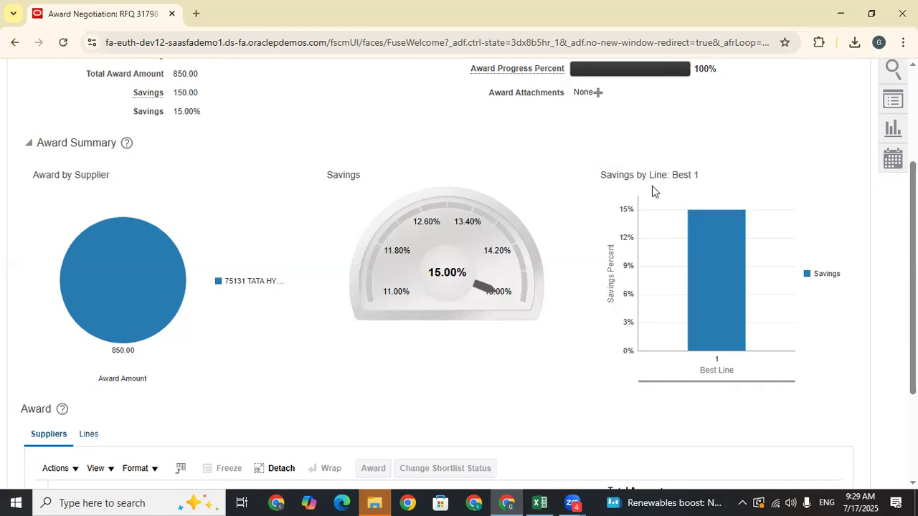
pyautogui.scroll(3, 459, 272)
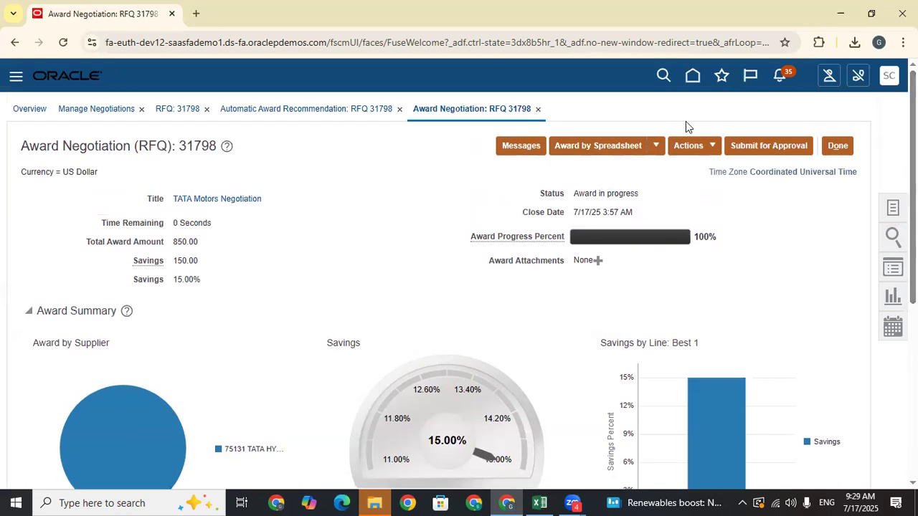
pyautogui.click(713, 146)
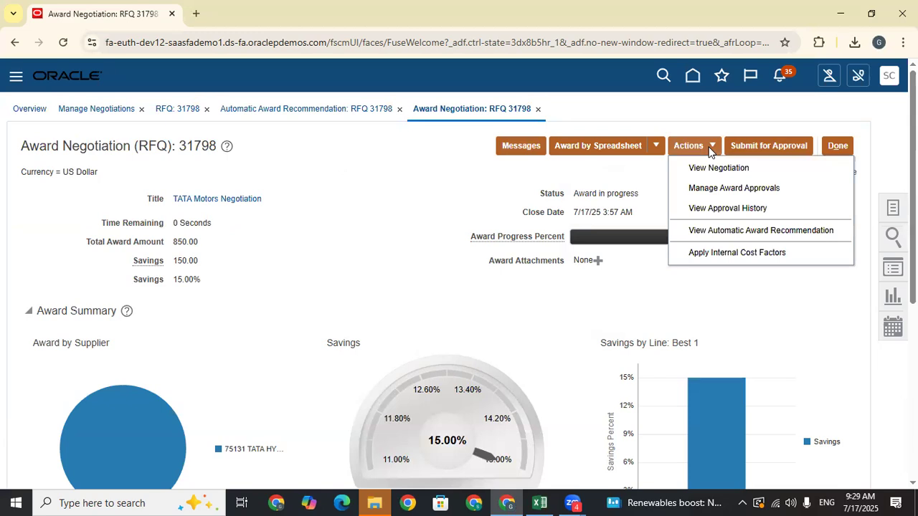
# - Review the detailed approval history for RFQ 31798's award
pyautogui.click(732, 209)
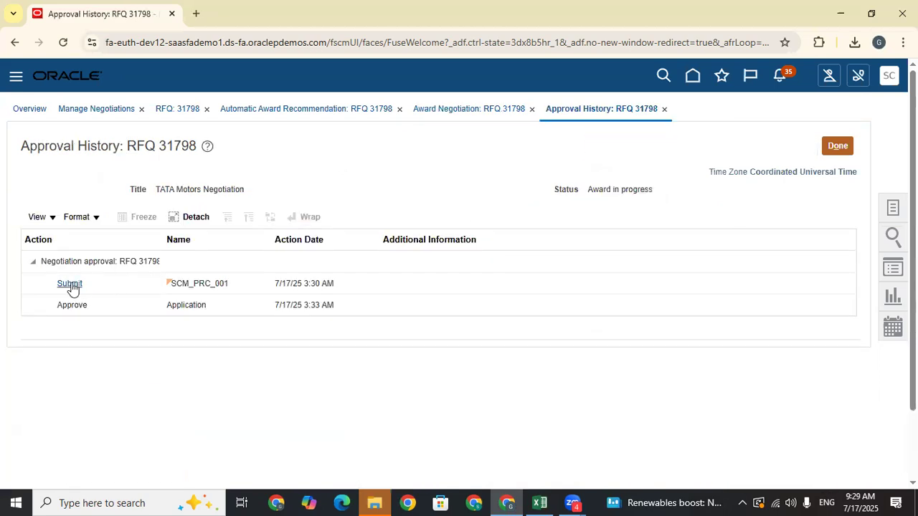
pyautogui.click(68, 284)
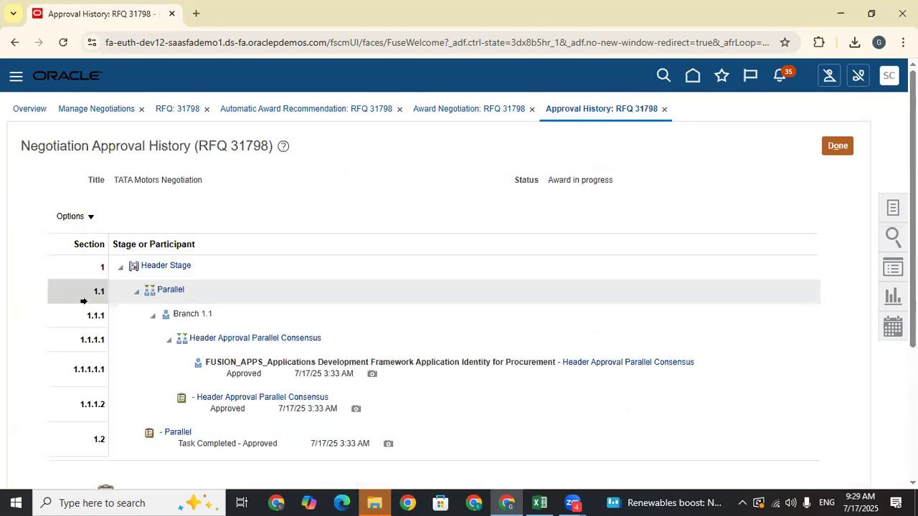
pyautogui.scroll(-3, 360, 319)
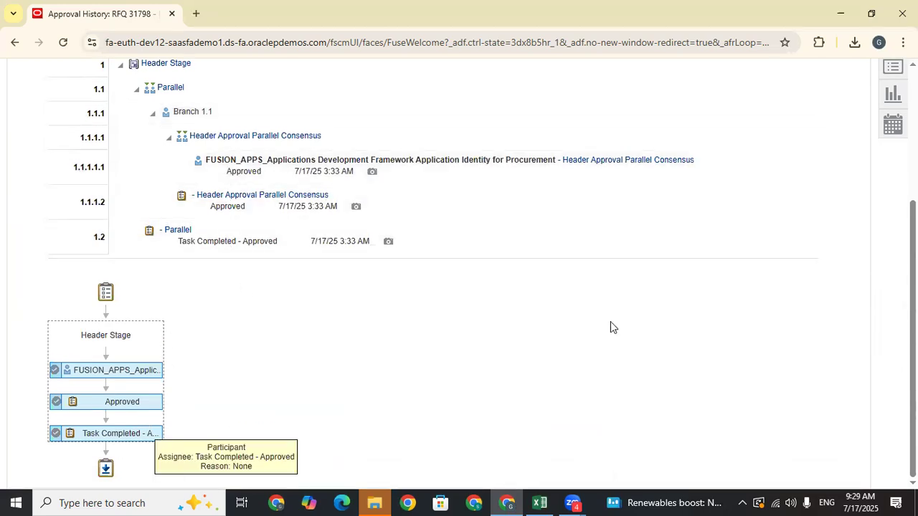
pyautogui.scroll(3, 695, 205)
# - Submit the award decision for negotiation 31798 for approval
pyautogui.click(840, 147)
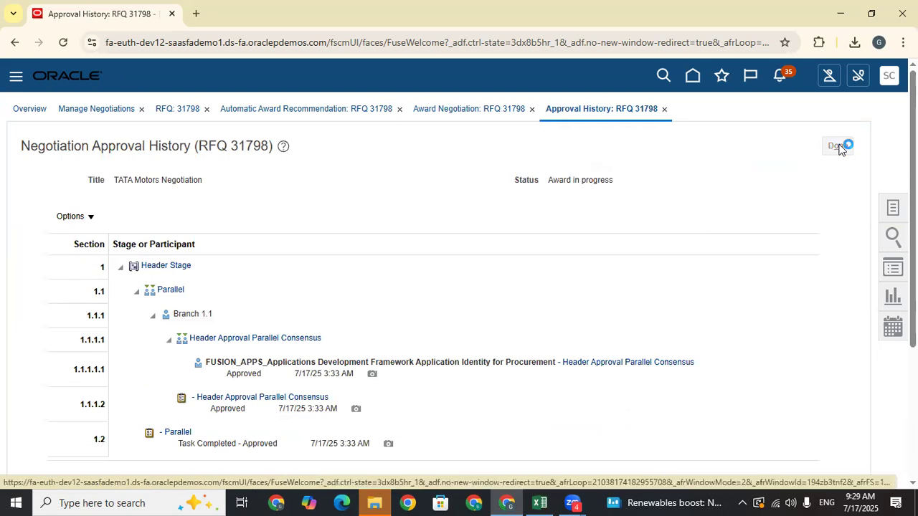
pyautogui.click(837, 147)
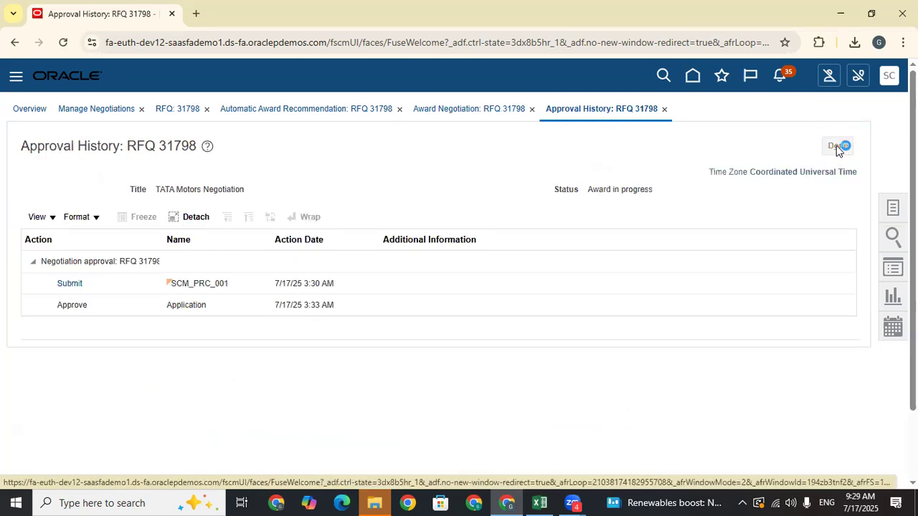
pyautogui.click(796, 152)
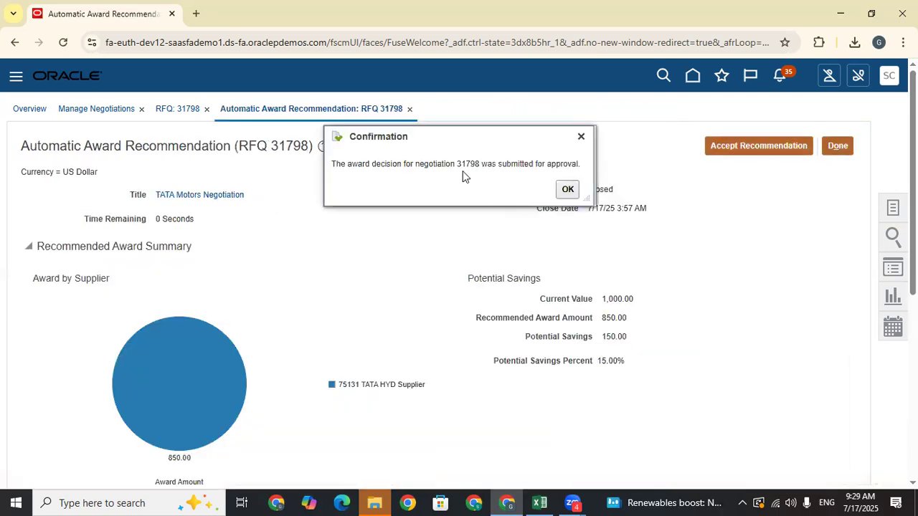
# - Close the award pages and rerun the Manage Negotiations search to show RFQ 31798's award approval status
pyautogui.click(568, 190)
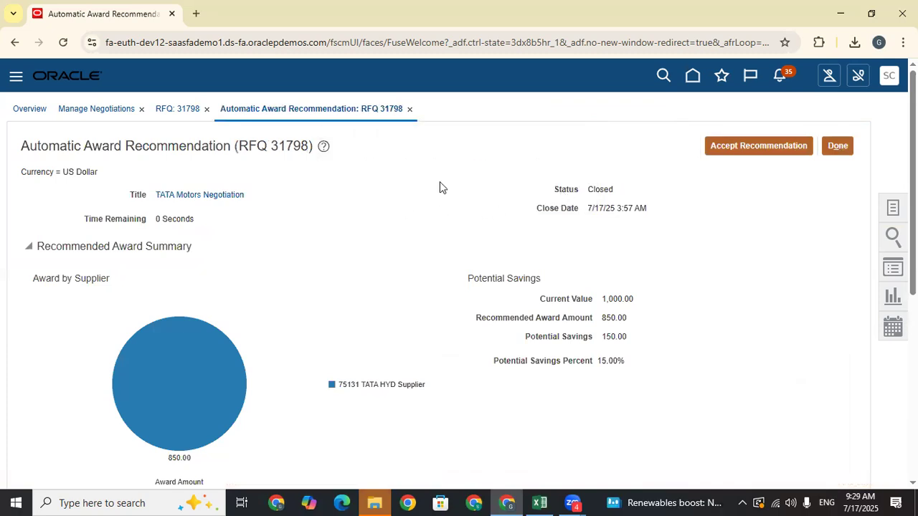
pyautogui.click(845, 147)
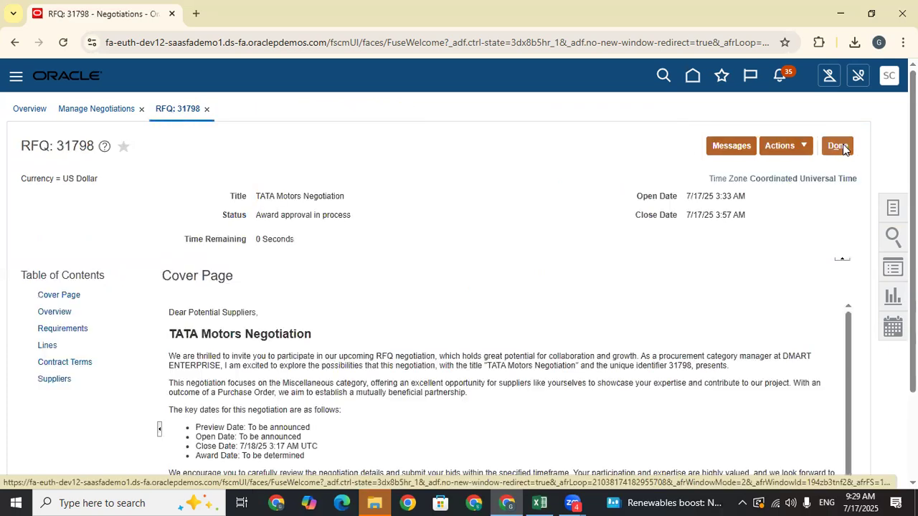
pyautogui.click(839, 146)
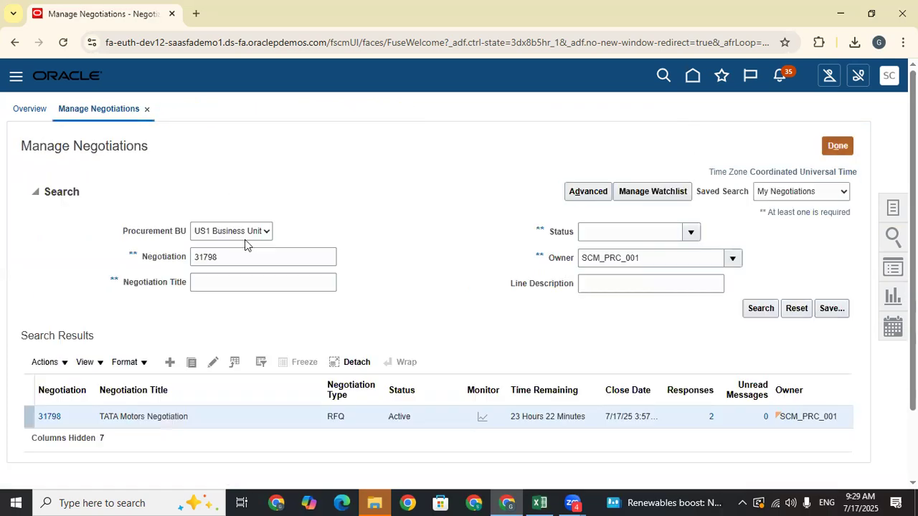
pyautogui.click(760, 307)
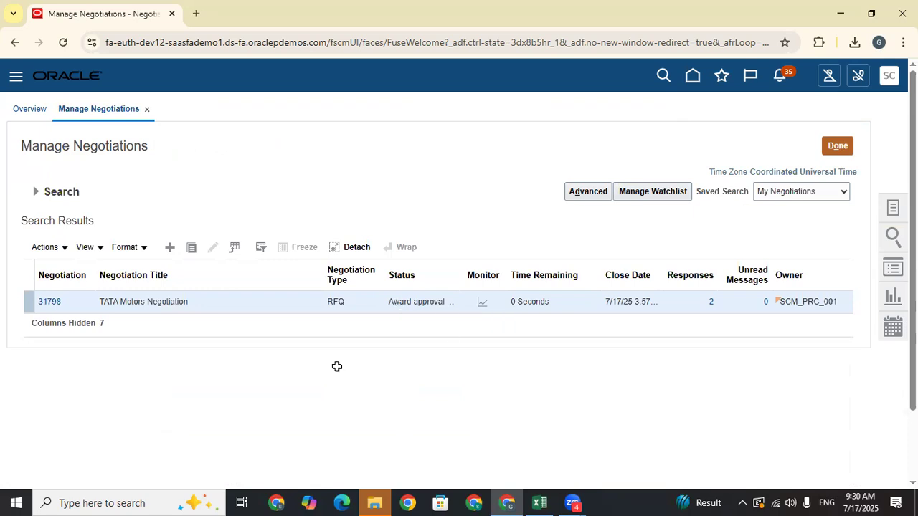
# - Log 'Award the Negotiation' in cell C740 of the Excel Train Doc sheet
pyautogui.hotkey('alt', 'Tab')
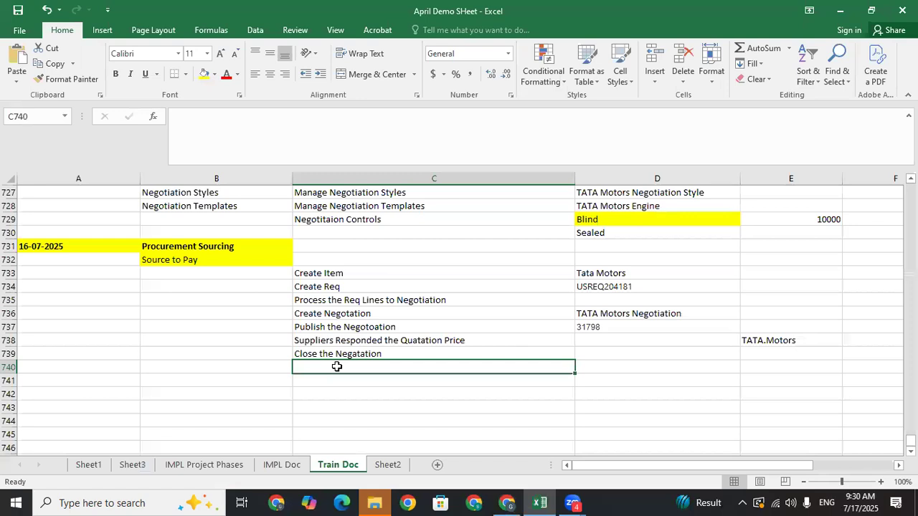
pyautogui.write('Awa')
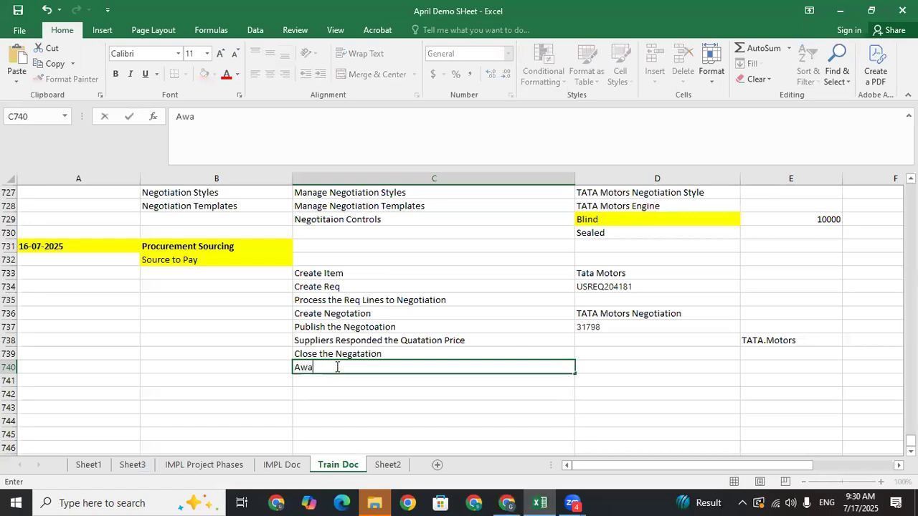
pyautogui.write('rd the')
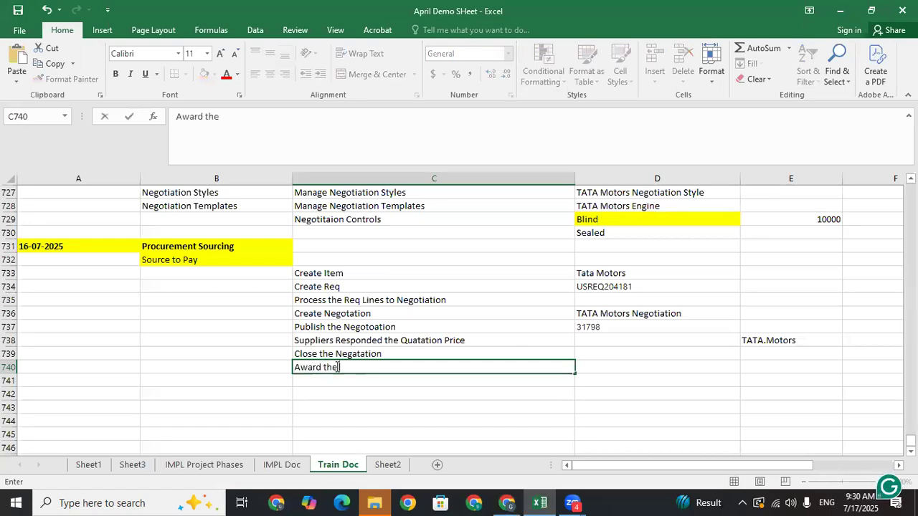
pyautogui.write(' Negotiation')
pyautogui.click(362, 392)
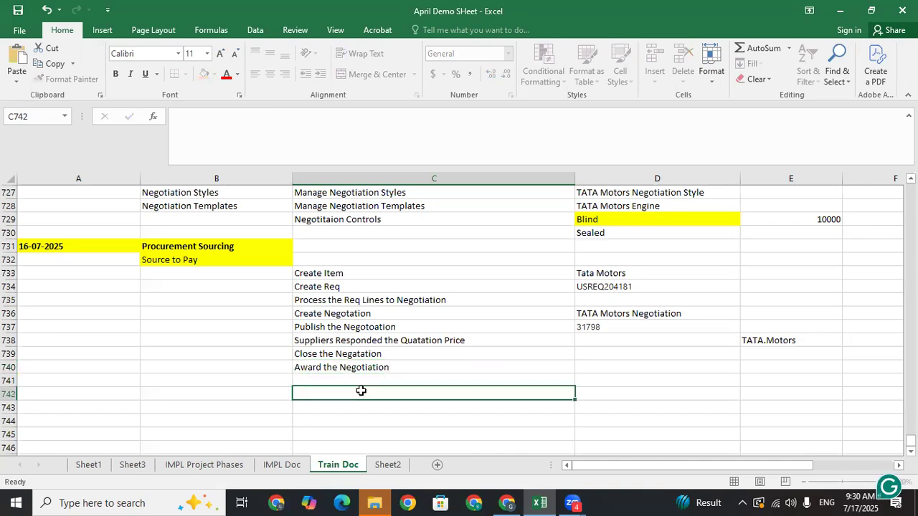
pyautogui.click(387, 372)
# - Add 'Submit the Award Approvals' in C741 and 'Close the Award' in C742
pyautogui.click(319, 383)
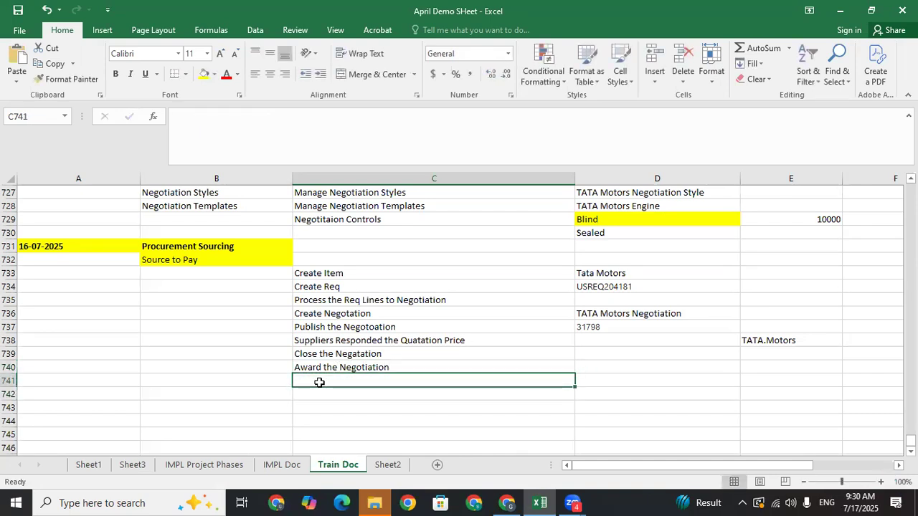
pyautogui.write('Subm')
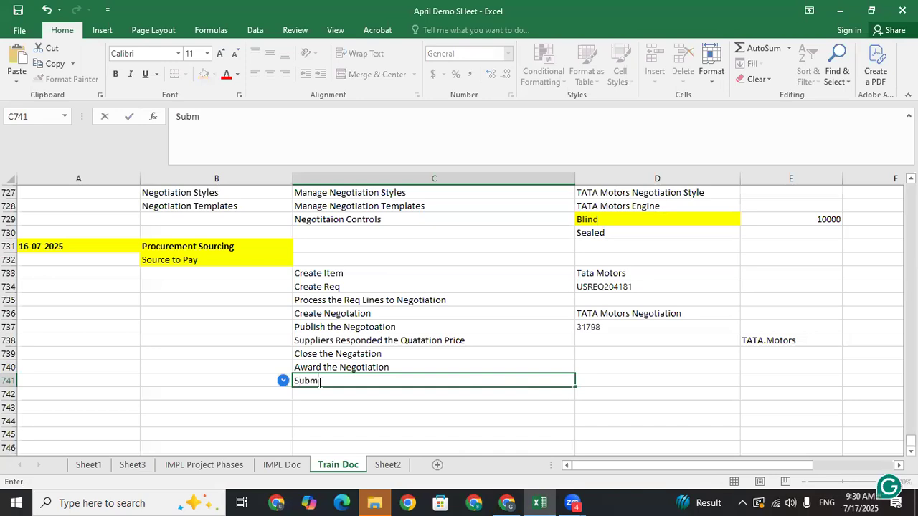
pyautogui.write('it the A')
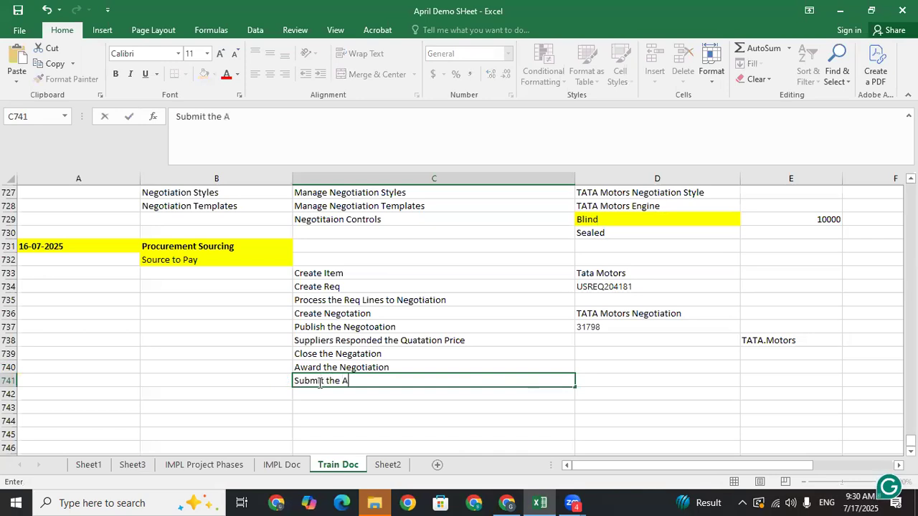
pyautogui.write('ward Appr')
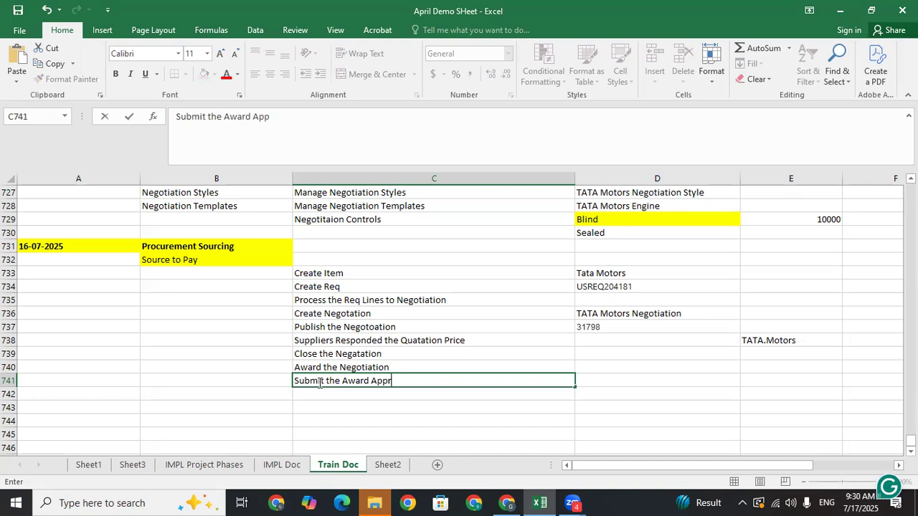
pyautogui.write('ovals')
pyautogui.click(315, 391)
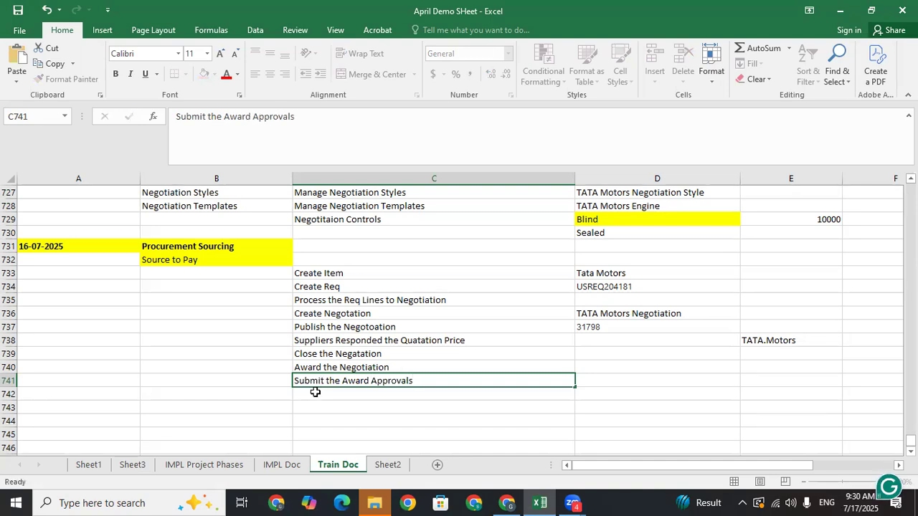
pyautogui.write('C')
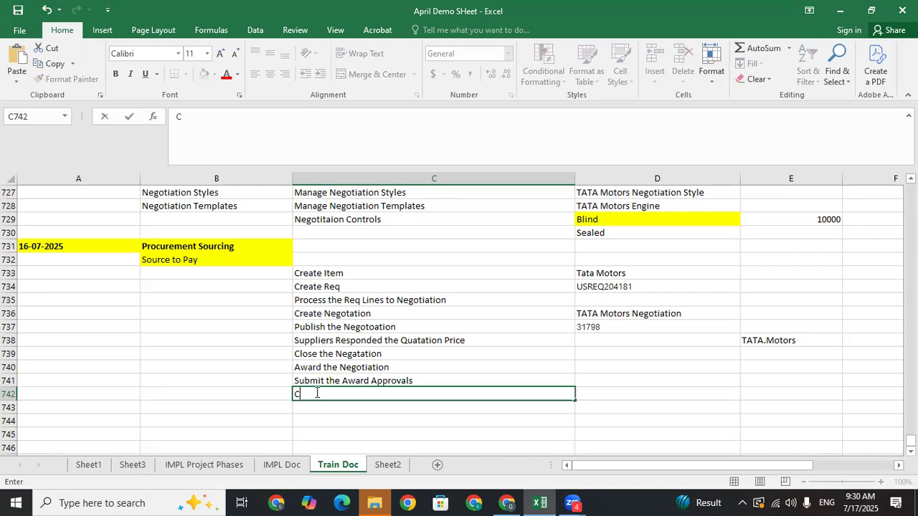
pyautogui.press('BackSpace')
pyautogui.press('BackSpace')
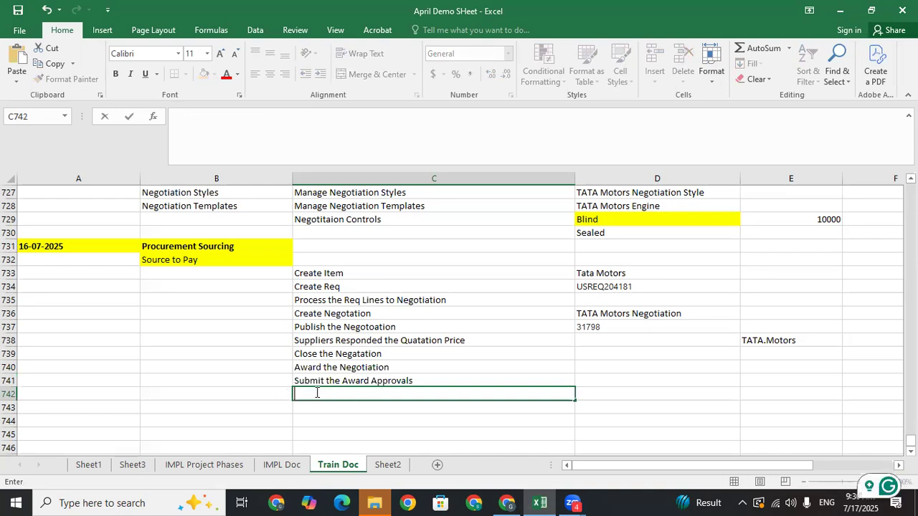
pyautogui.write('Close the ')
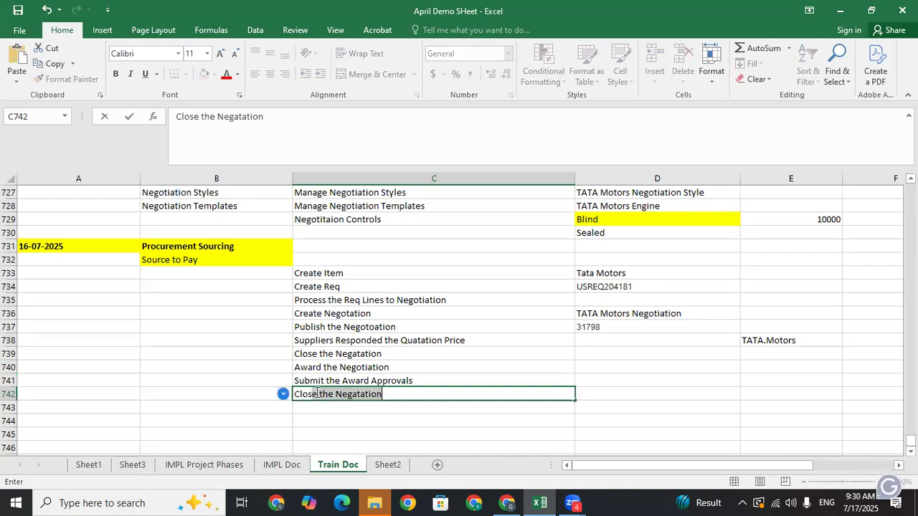
pyautogui.write('Award')
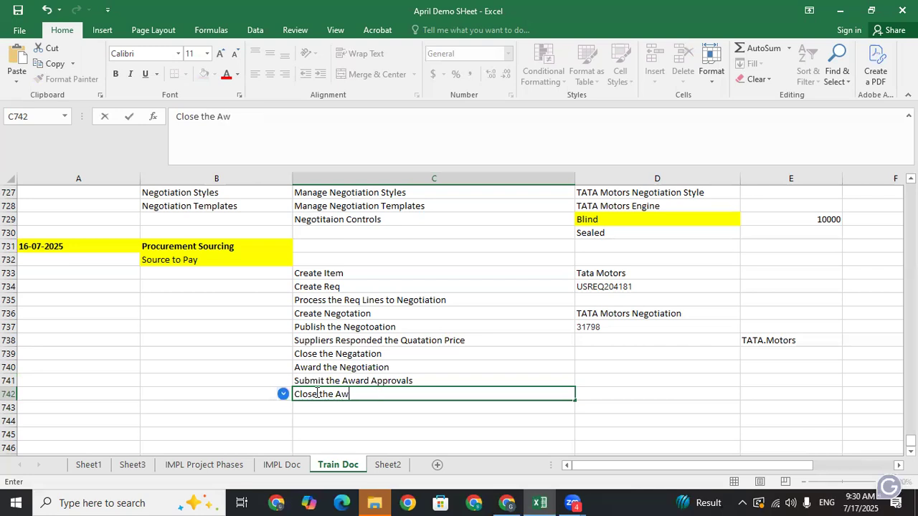
pyautogui.press('Return')
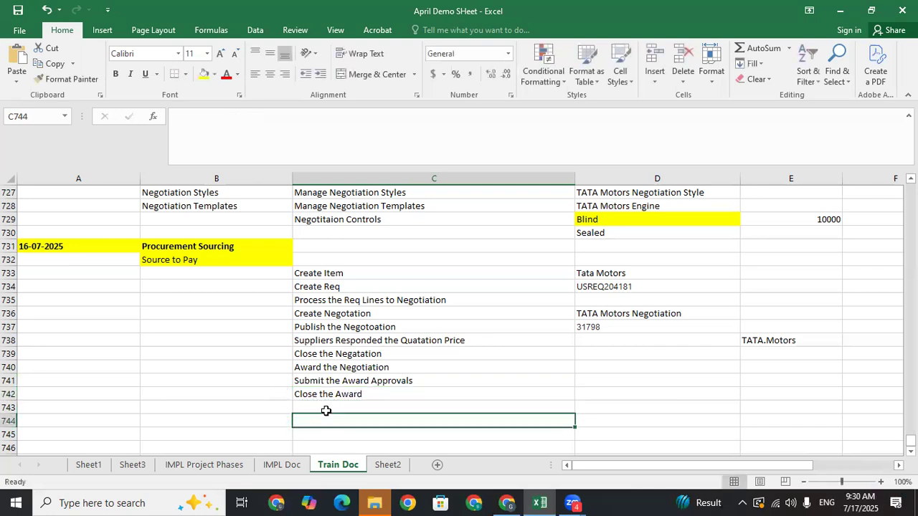
# - Search Manage Negotiations for 31798, confirm status Award approved, and open RFQ 31798
pyautogui.click(505, 501)
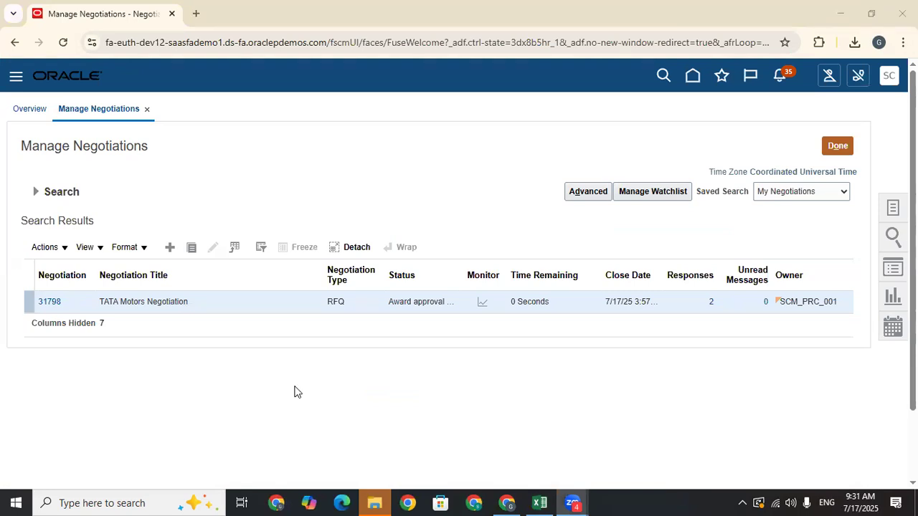
pyautogui.click(35, 192)
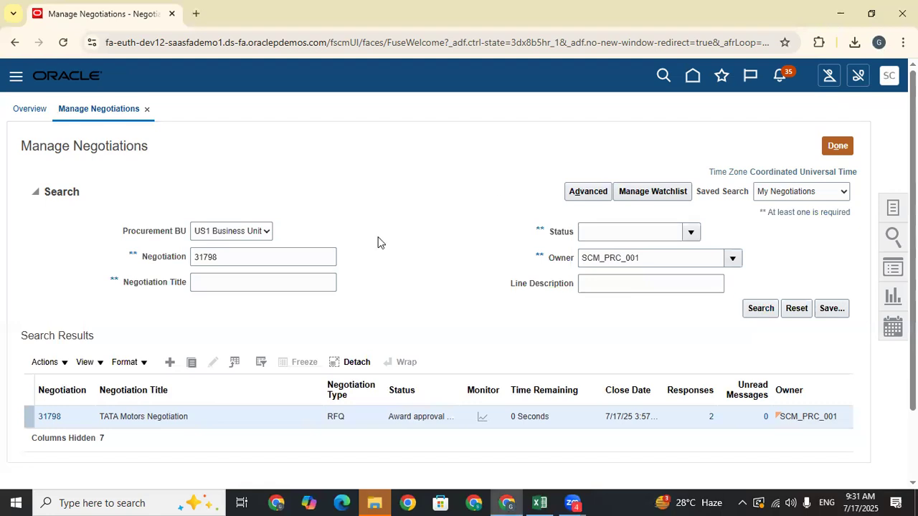
pyautogui.scroll(-2, 378, 242)
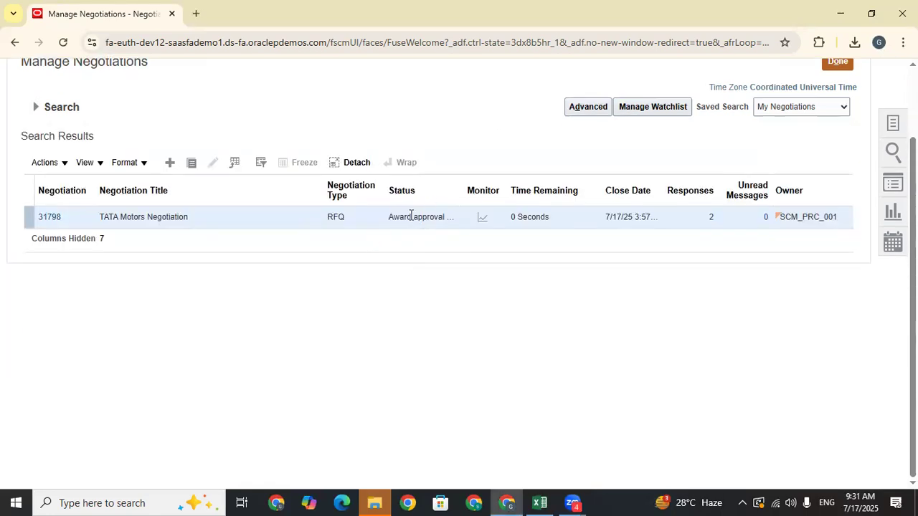
pyautogui.click(35, 107)
pyautogui.click(38, 109)
pyautogui.click(762, 229)
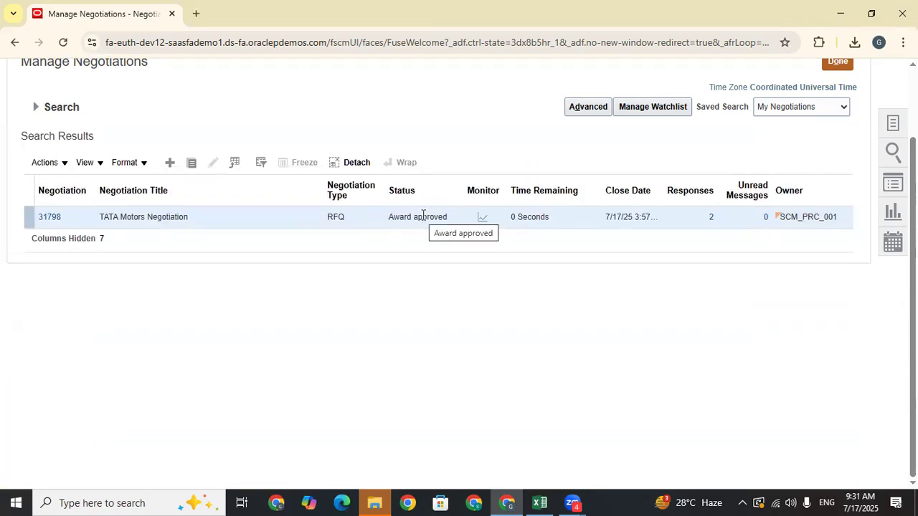
pyautogui.click(43, 215)
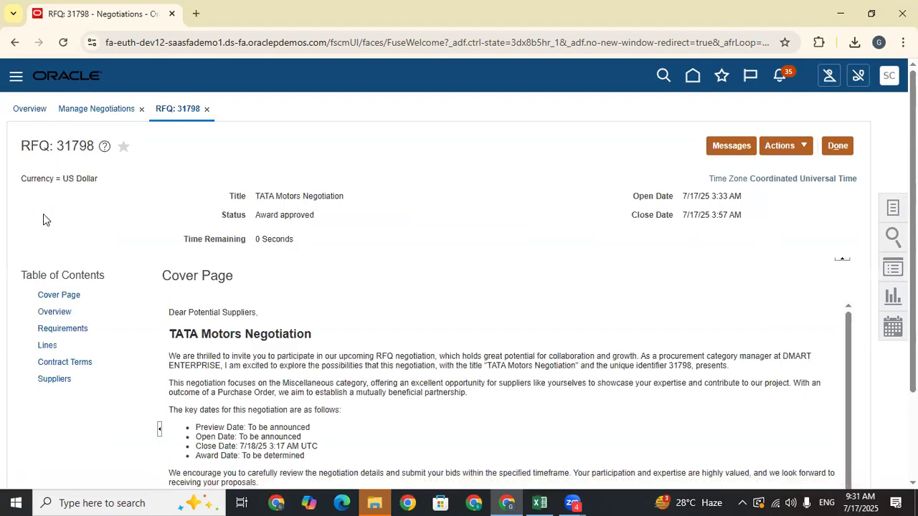
# - Complete the award for negotiation 31798 with 'Create purchasing documents now' selected
pyautogui.click(781, 146)
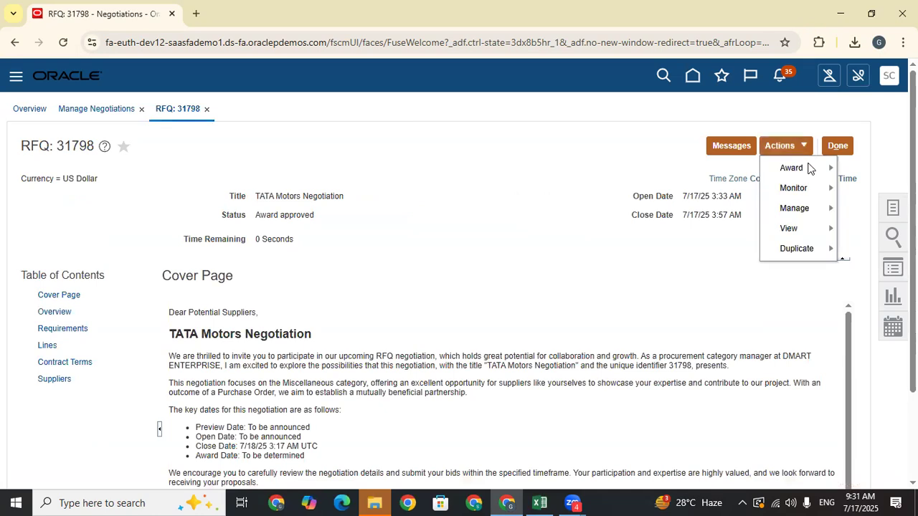
pyautogui.moveTo(808, 169)
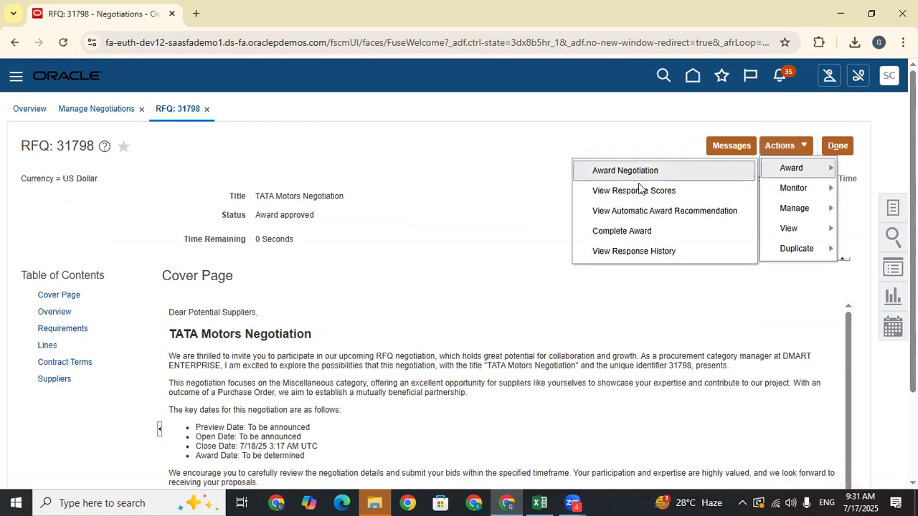
pyautogui.click(643, 234)
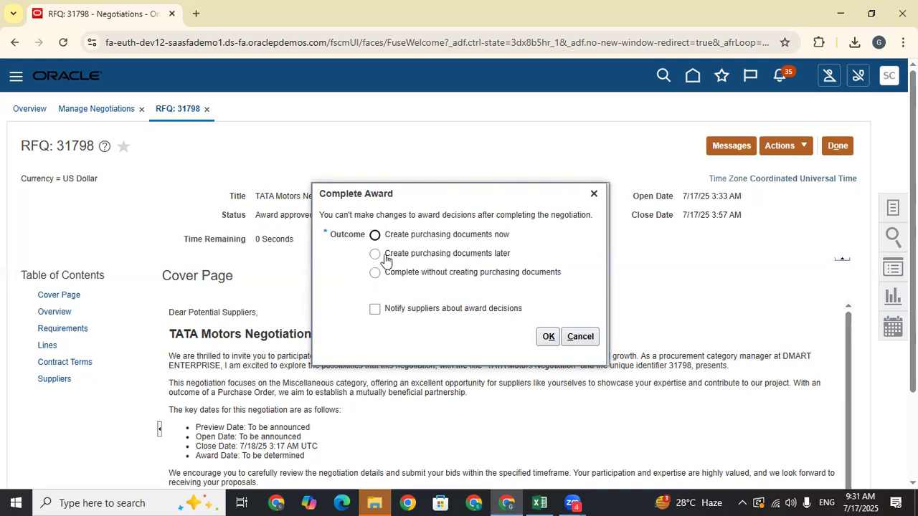
pyautogui.click(375, 236)
pyautogui.click(549, 337)
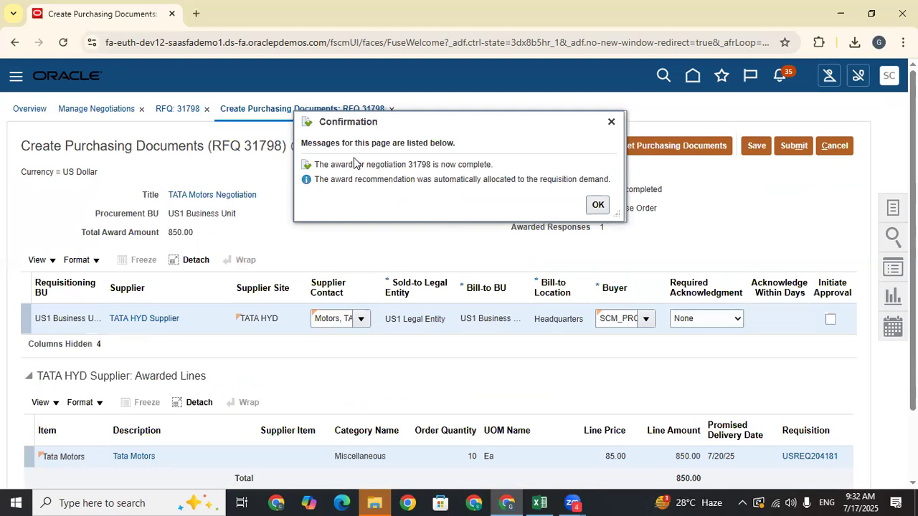
# - Dismiss the award-complete confirmation and review the Award completed status
pyautogui.click(598, 205)
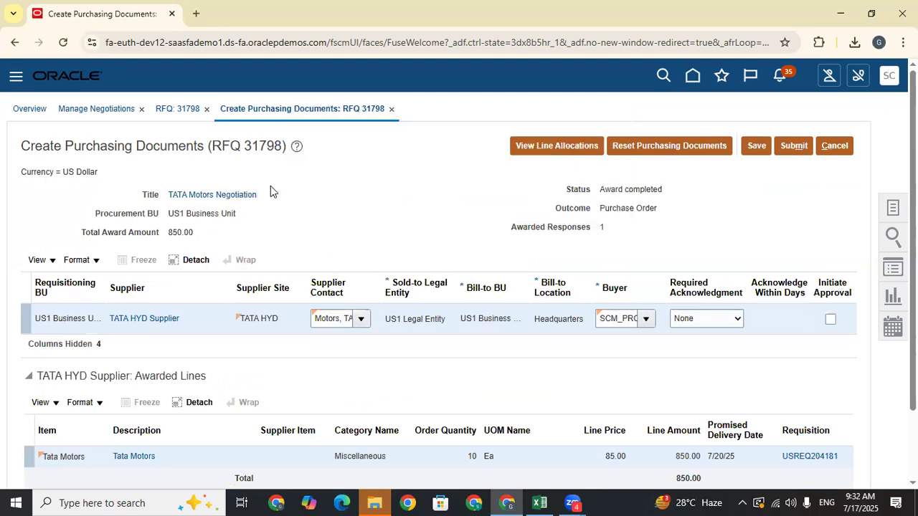
pyautogui.scroll(-1, 266, 206)
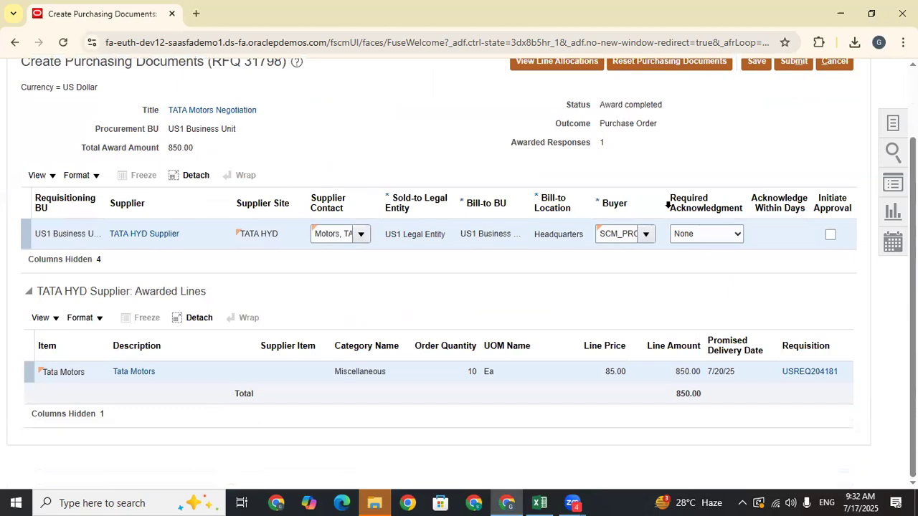
pyautogui.moveTo(668, 106); pyautogui.dragTo(599, 105)
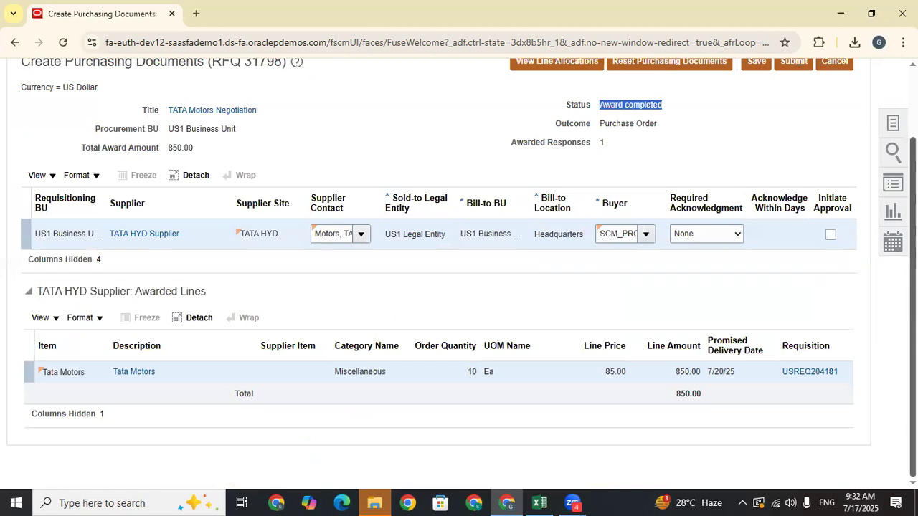
pyautogui.click(699, 125)
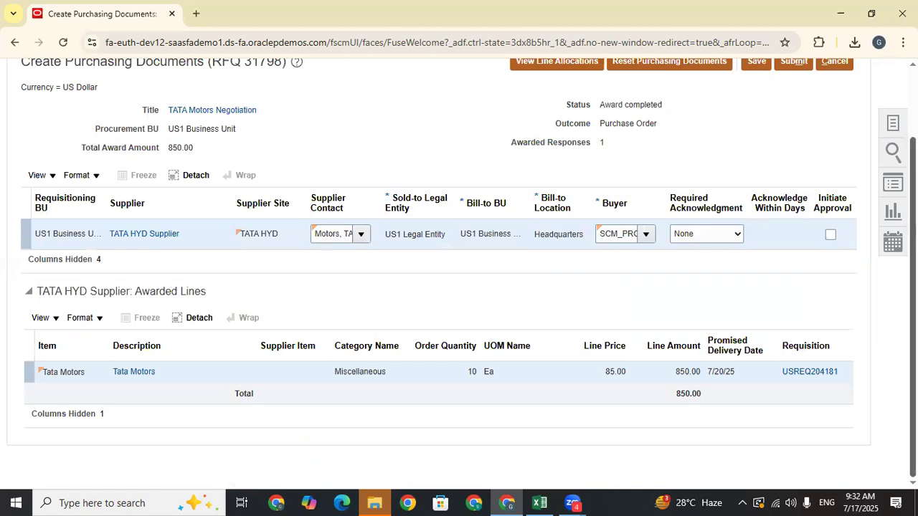
pyautogui.scroll(2, 459, 287)
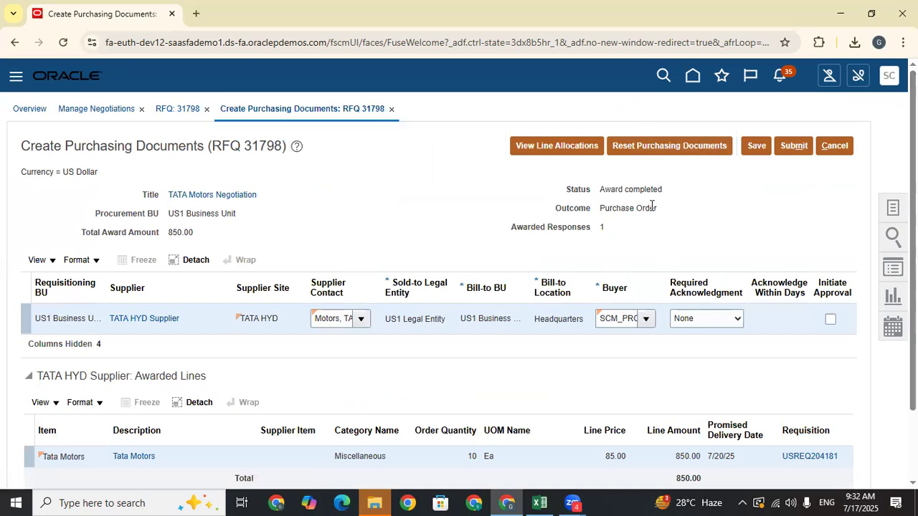
# - Submit the purchasing documents, creating US165183 for TATA HYD Supplier at 850.00
pyautogui.click(797, 147)
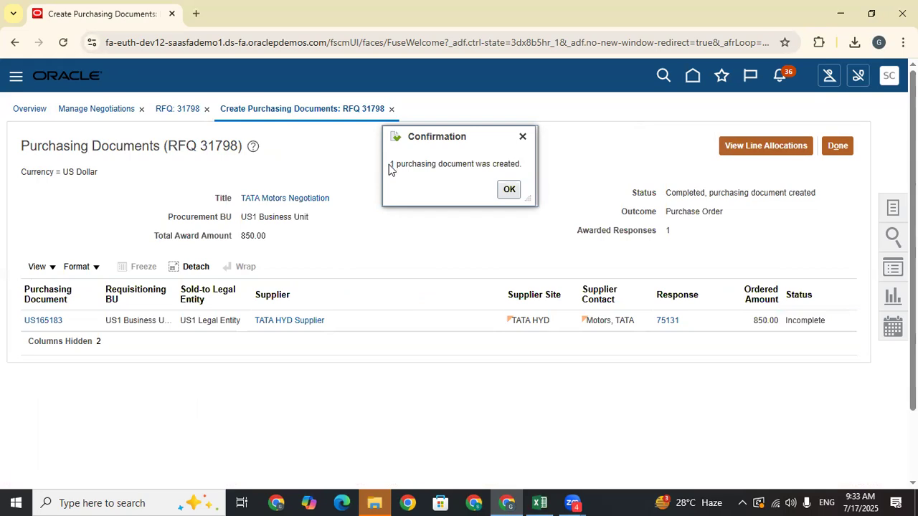
pyautogui.click(510, 190)
pyautogui.click(845, 147)
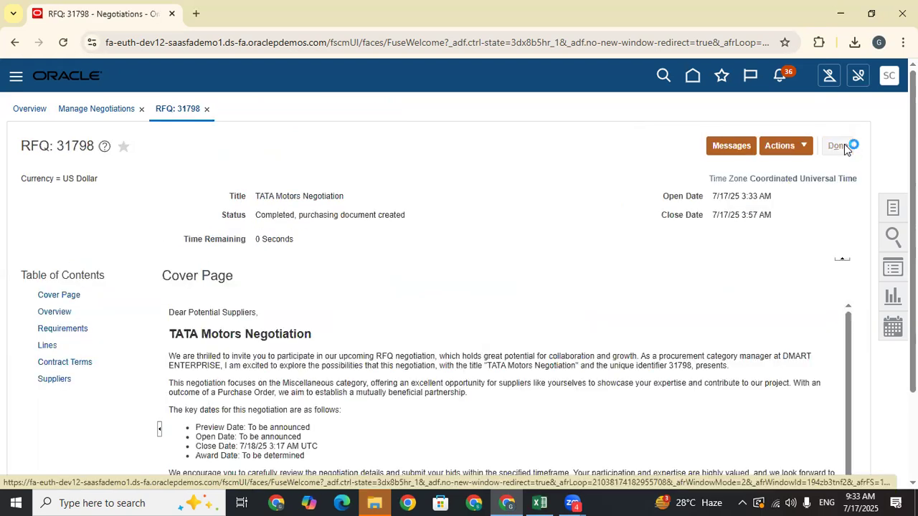
# - Refresh the negotiation search, then go home and open the Purchase Orders overview
pyautogui.scroll(-2, 649, 287)
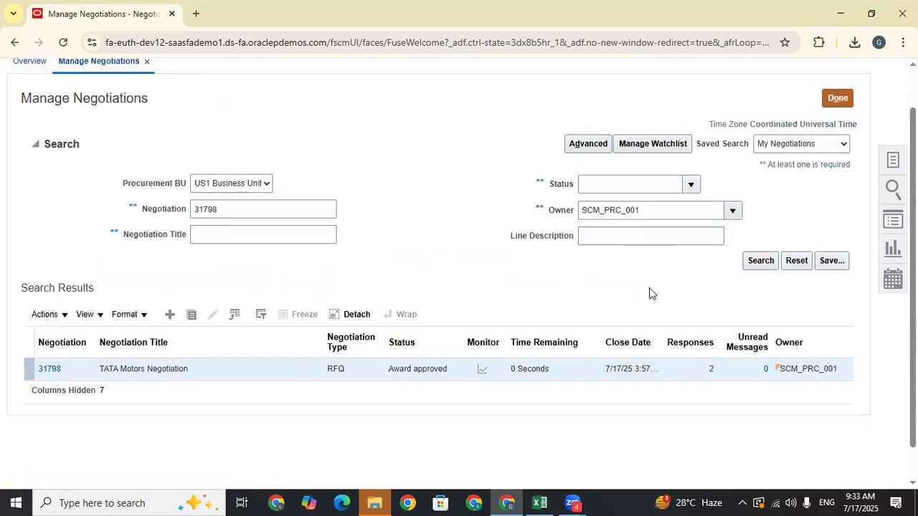
pyautogui.click(773, 224)
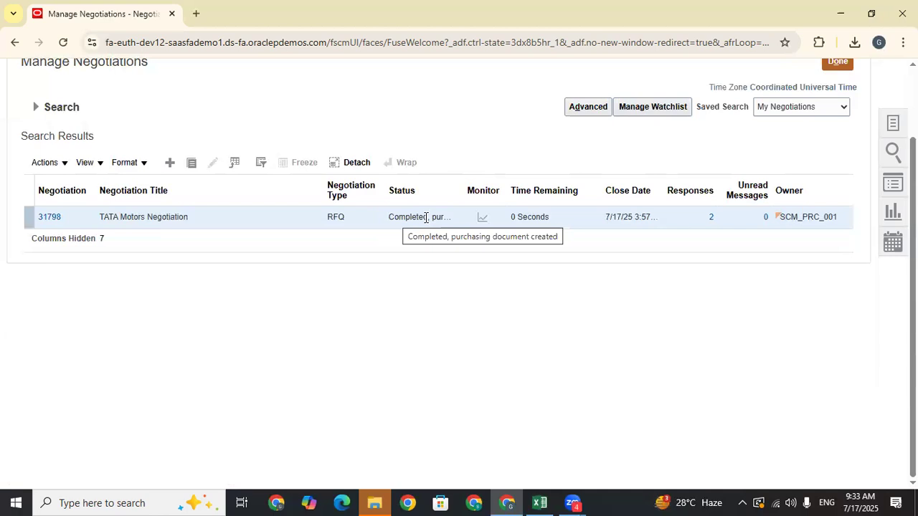
pyautogui.scroll(2, 779, 338)
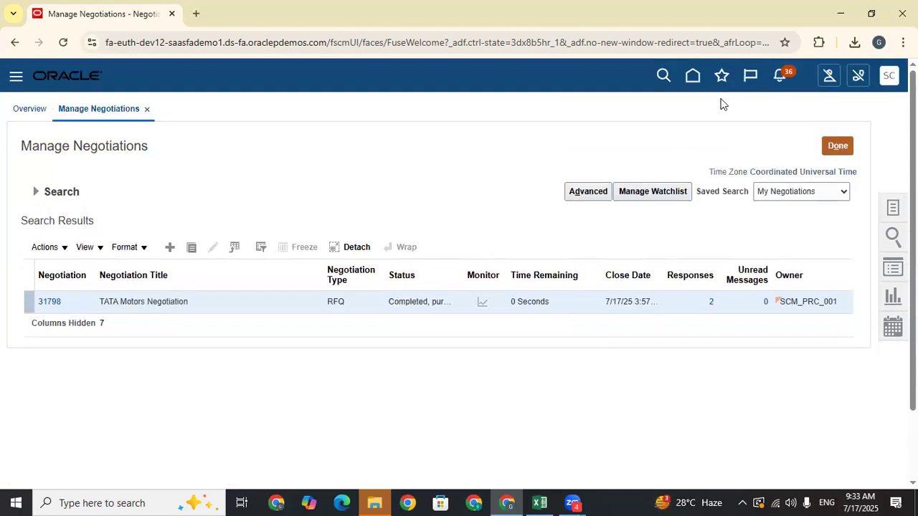
pyautogui.click(694, 69)
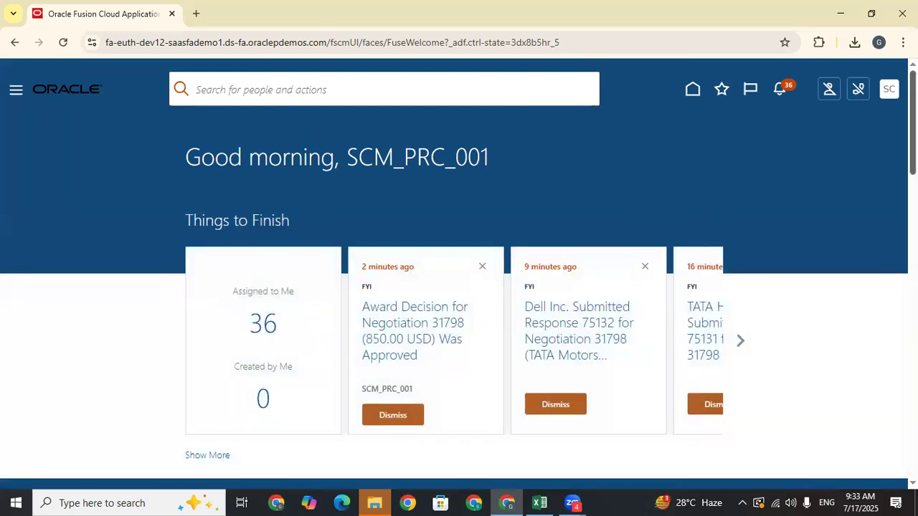
pyautogui.scroll(-5, 586, 342)
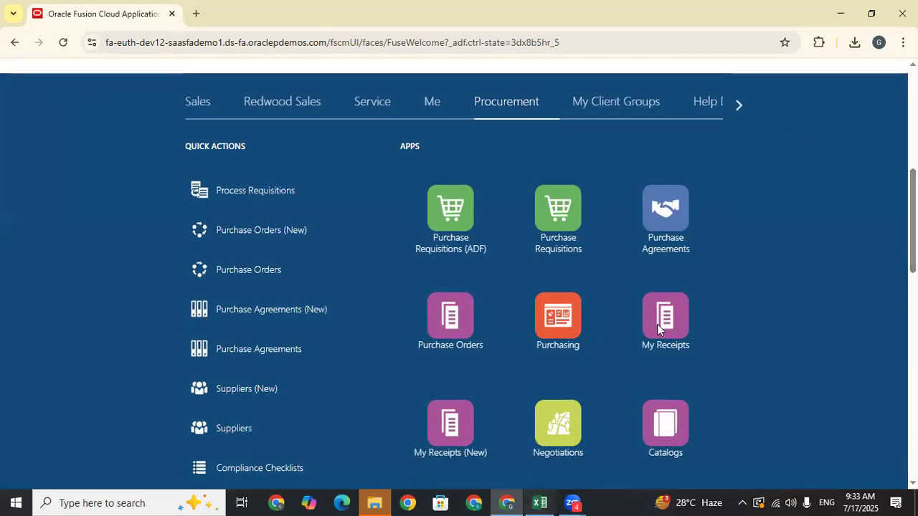
pyautogui.click(453, 317)
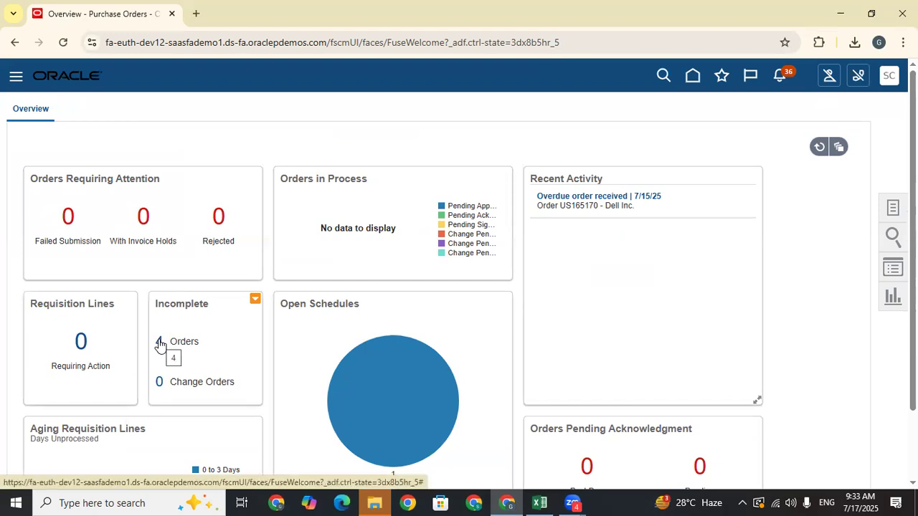
# - Open incomplete purchase order US165183 (930.75 USD total) from the Incomplete Orders list
pyautogui.click(160, 342)
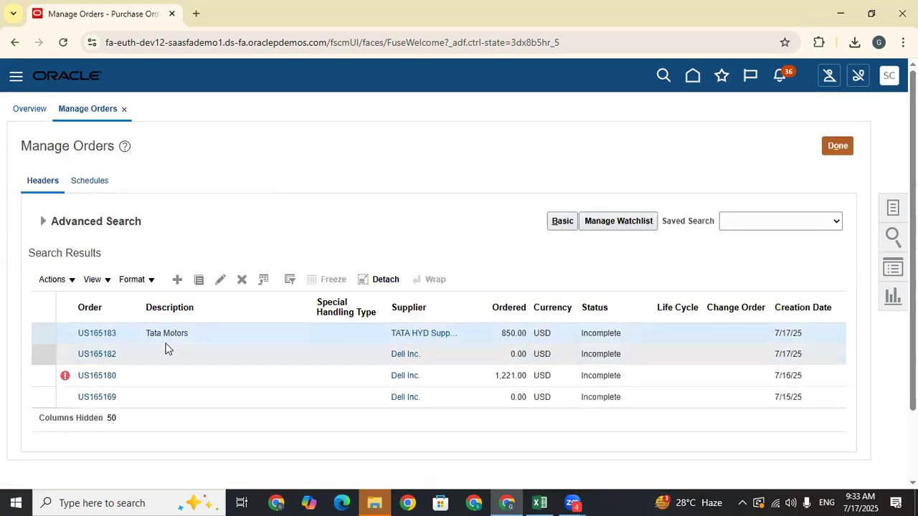
pyautogui.click(103, 331)
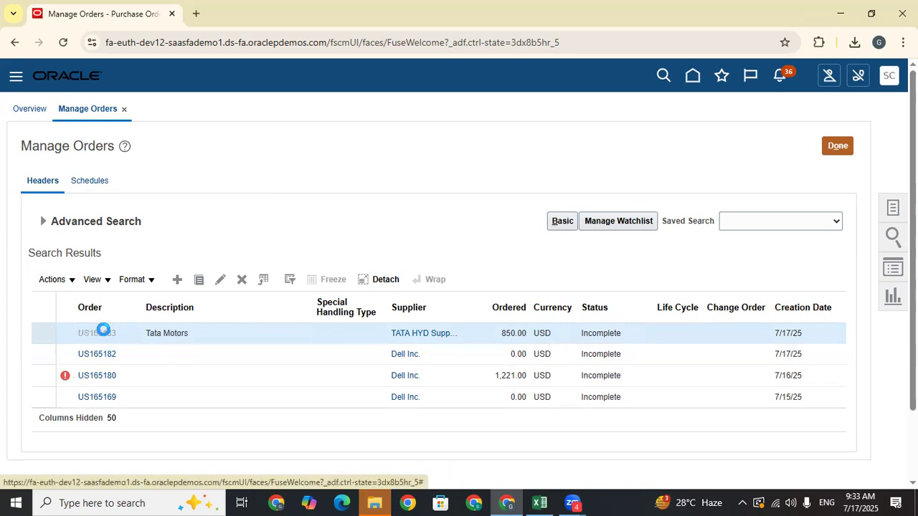
pyautogui.click(221, 281)
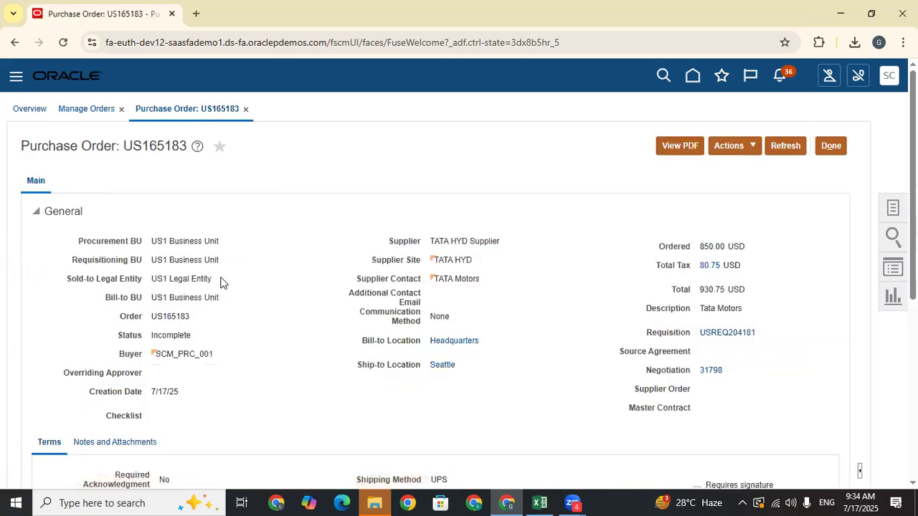
pyautogui.scroll(-5, 459, 287)
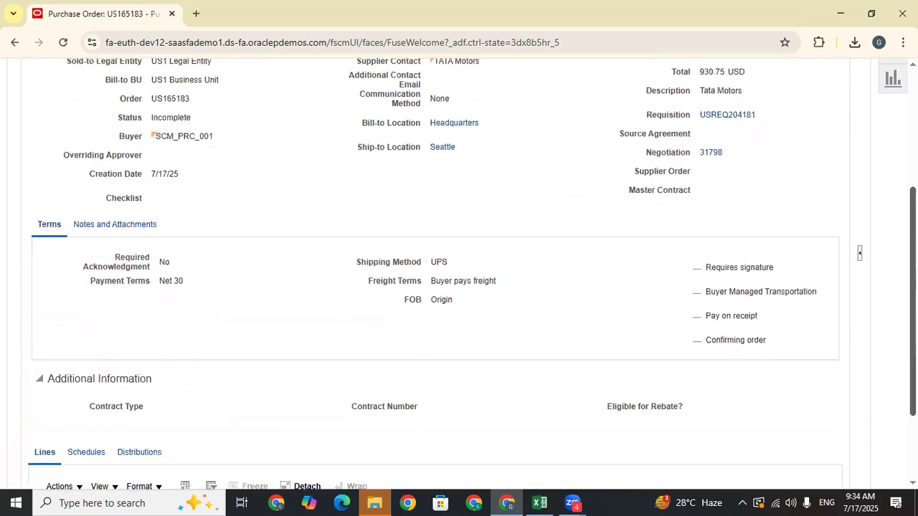
pyautogui.scroll(5, 459, 287)
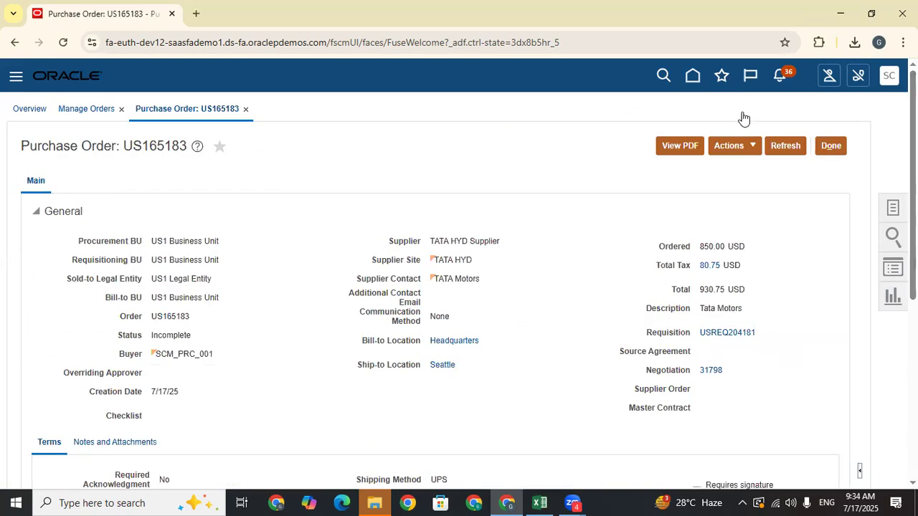
# - Start editing purchase order US165183 from its Actions menu
pyautogui.click(744, 148)
pyautogui.click(738, 170)
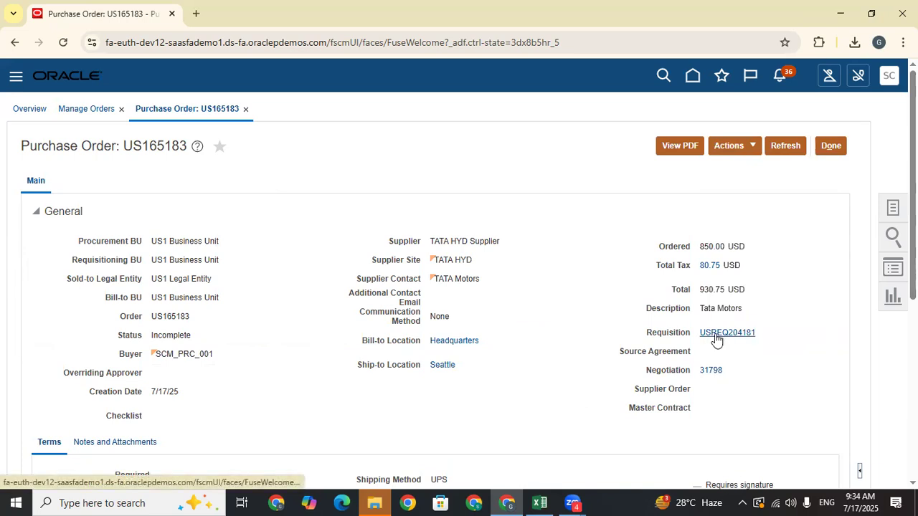
pyautogui.click(712, 372)
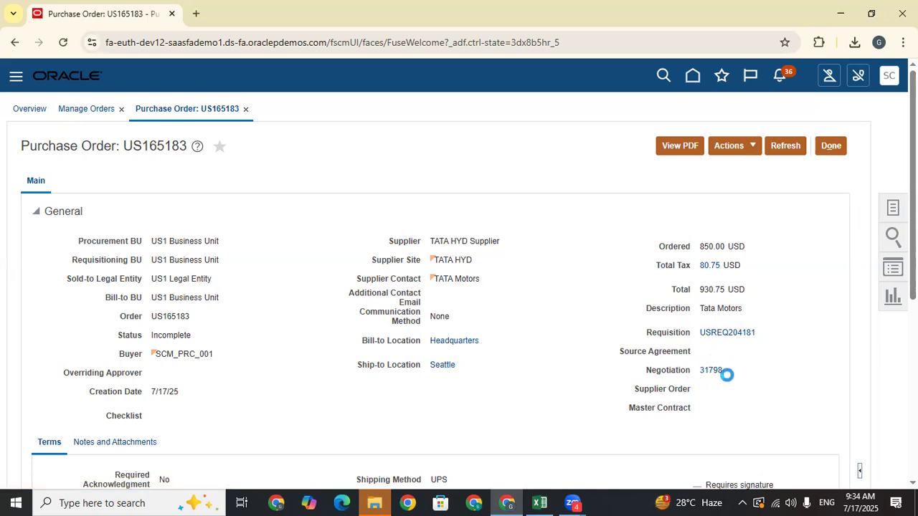
# - Validate purchase order US165183 with no errors or warnings, then submit it for approval
pyautogui.doubleClick(146, 145)
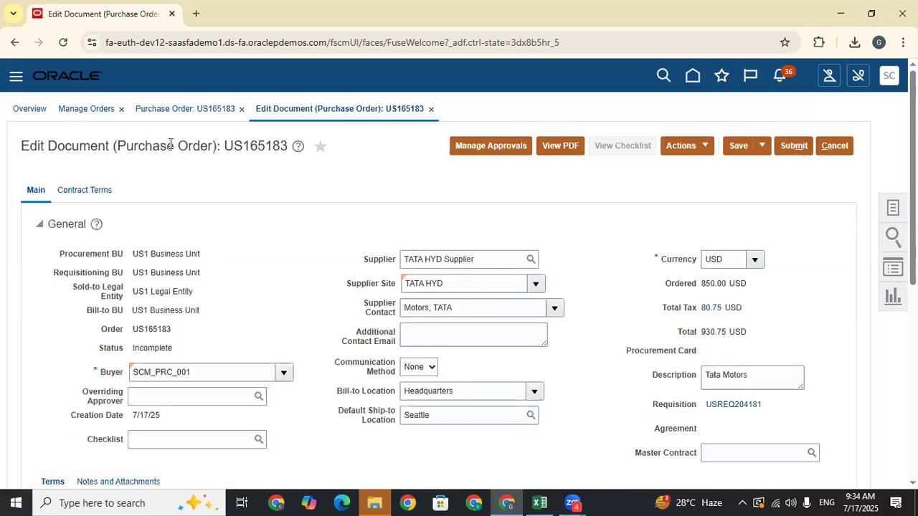
pyautogui.scroll(-6, 664, 221)
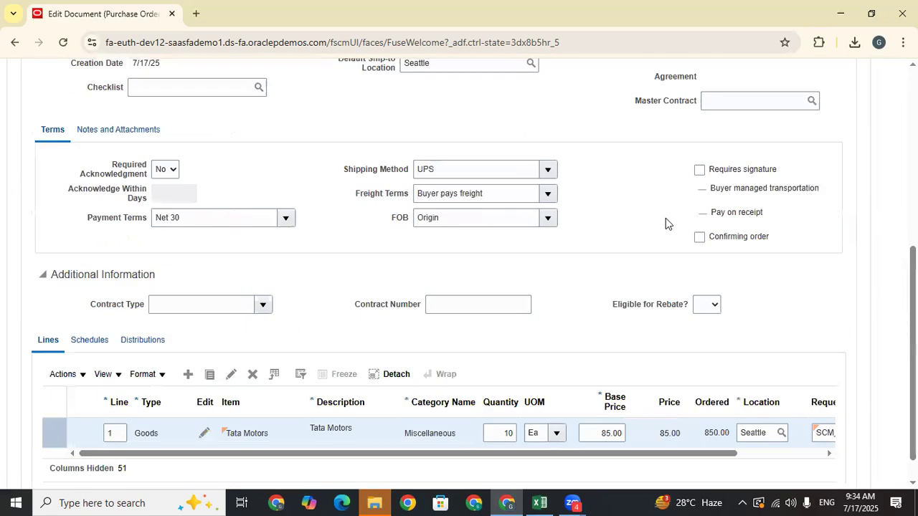
pyautogui.scroll(6, 686, 246)
pyautogui.click(686, 147)
pyautogui.click(695, 169)
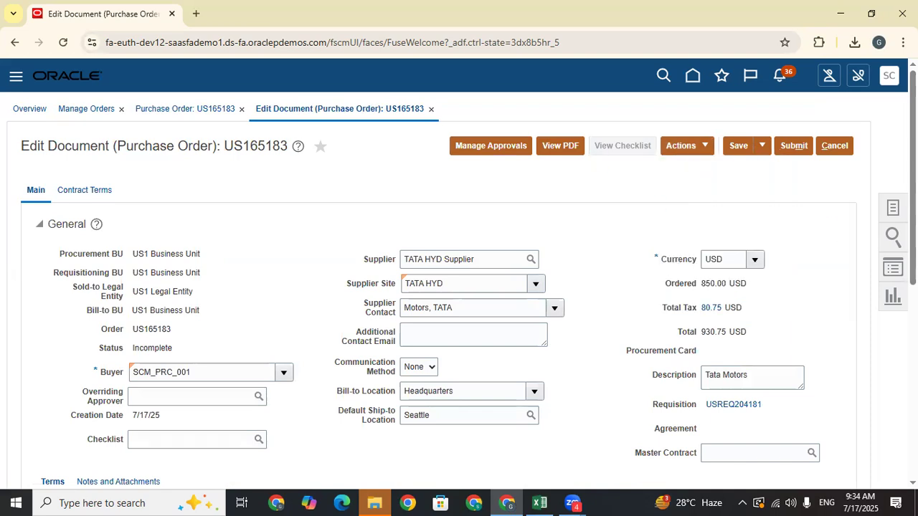
pyautogui.scroll(-5, 660, 401)
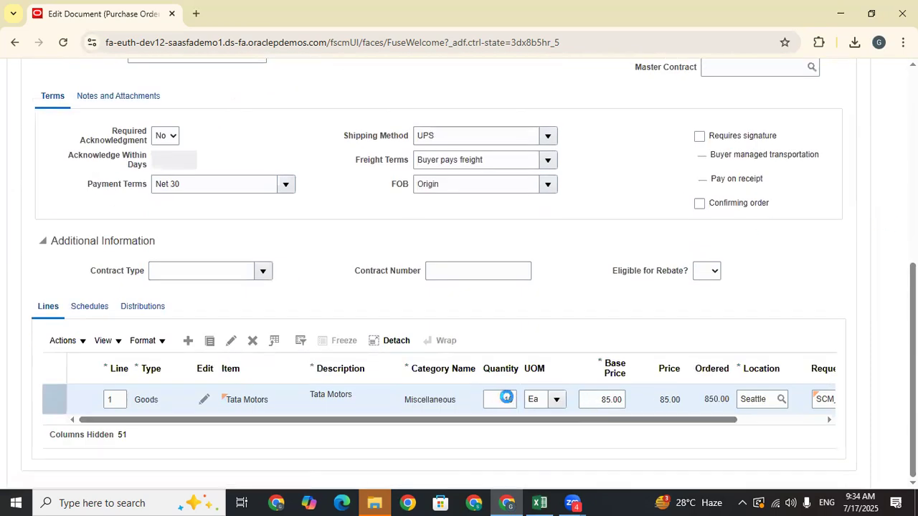
pyautogui.scroll(6, 752, 291)
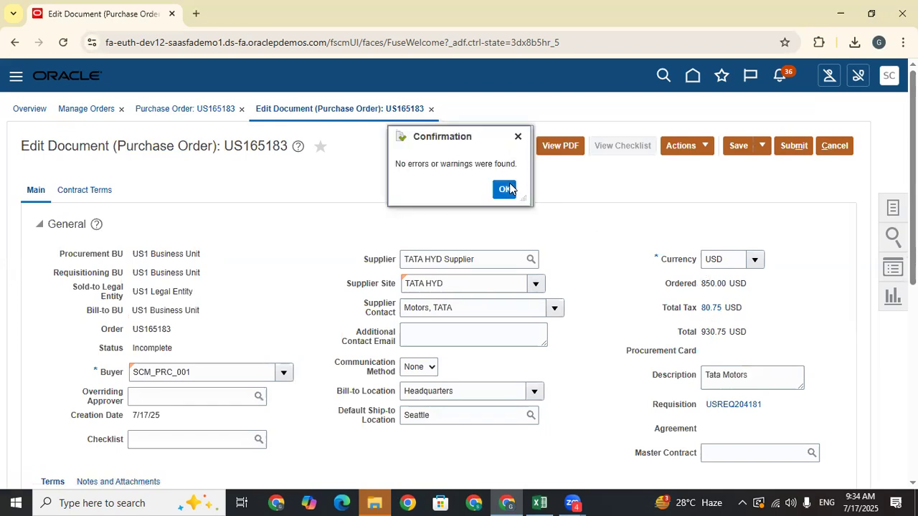
pyautogui.click(505, 188)
pyautogui.click(794, 151)
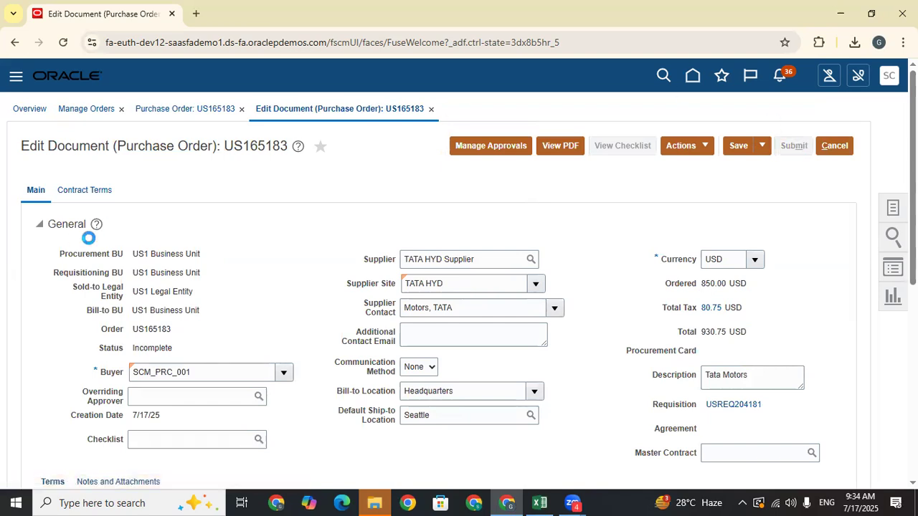
pyautogui.click(540, 501)
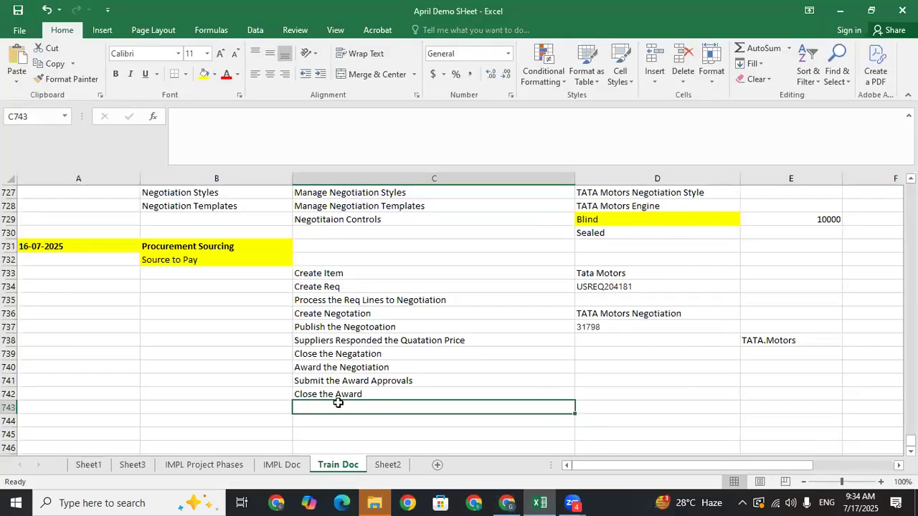
# - Log the steps 'Create Outcome Doc', 'Open the Draft PO' and 'Submit the PO' in Excel
pyautogui.write('Cr')
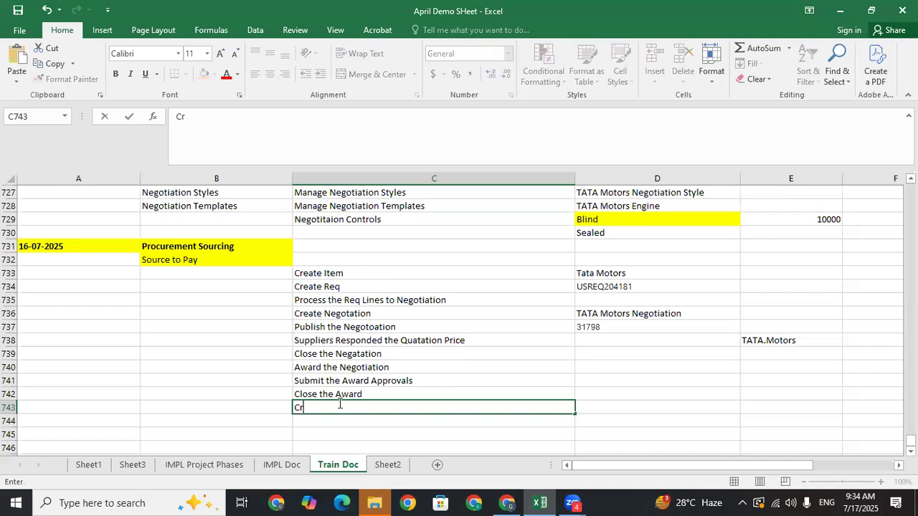
pyautogui.write('eate Outcome Doc')
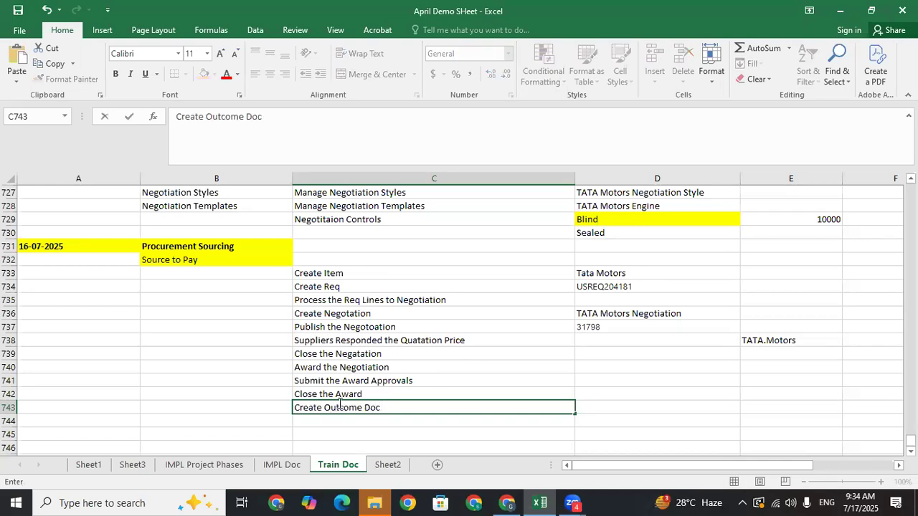
pyautogui.press('Return')
pyautogui.write('Open the Draft PO')
pyautogui.press('Return')
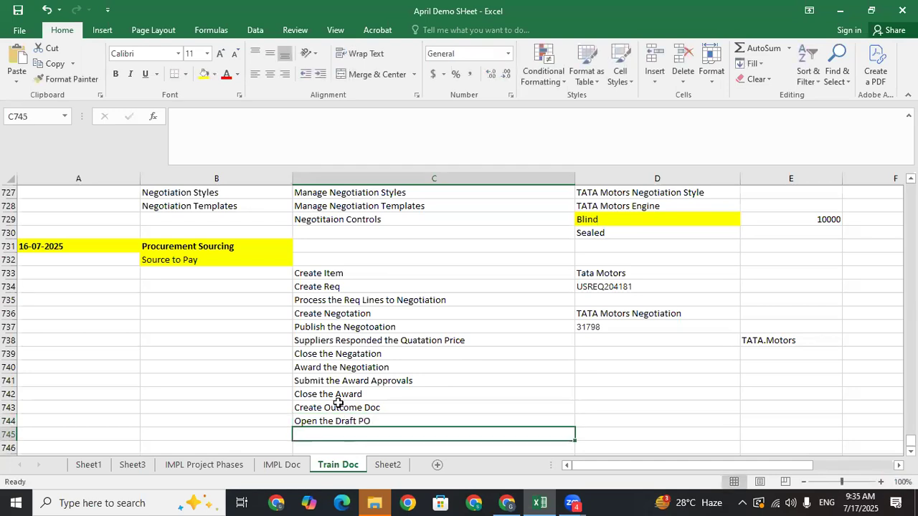
pyautogui.write('Submi')
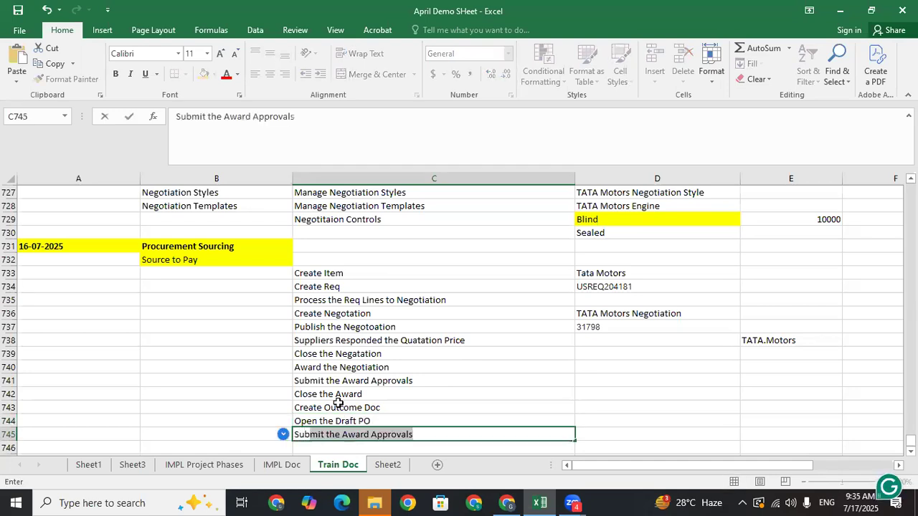
pyautogui.write('t the PO')
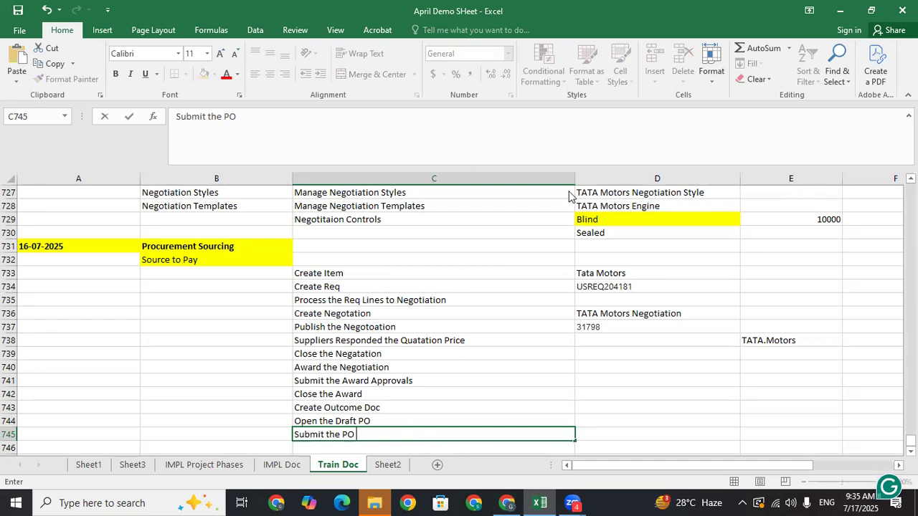
# - Check the purchase order page, review the step log, and select cell C746
pyautogui.hotkey('alt', 'Tab')
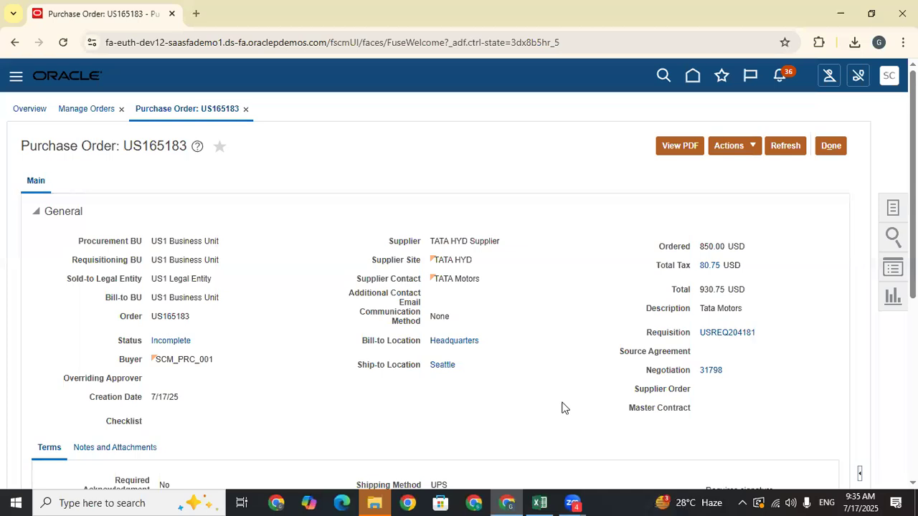
pyautogui.hotkey('alt', 'Tab')
pyautogui.click(526, 420)
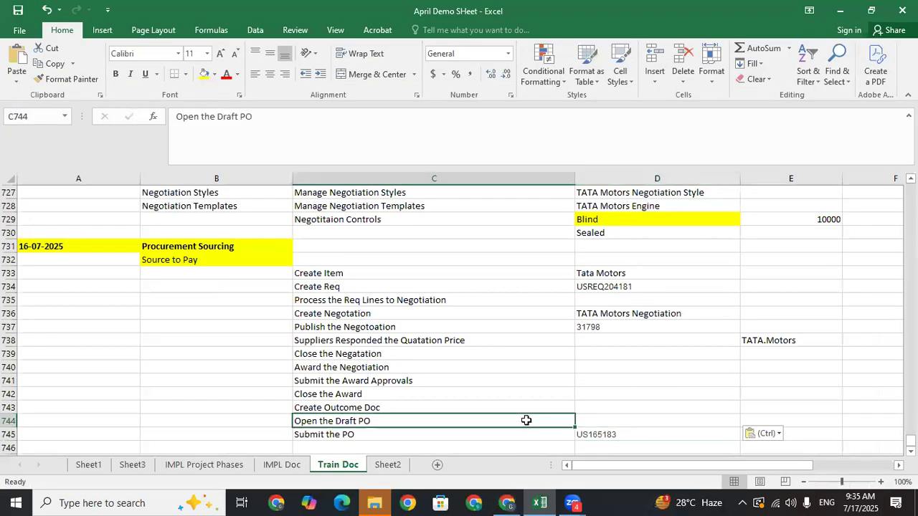
pyautogui.press('Down')
pyautogui.press('Down')
pyautogui.press('Down')
pyautogui.press('Down')
pyautogui.press('Down')
pyautogui.press('Up')
pyautogui.press('Up')
pyautogui.press('Up')
pyautogui.press('Up')
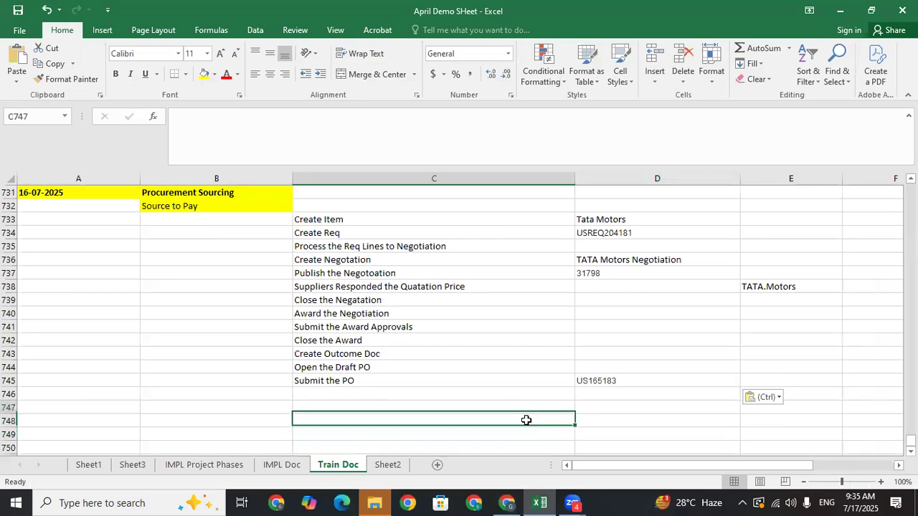
pyautogui.click(318, 220)
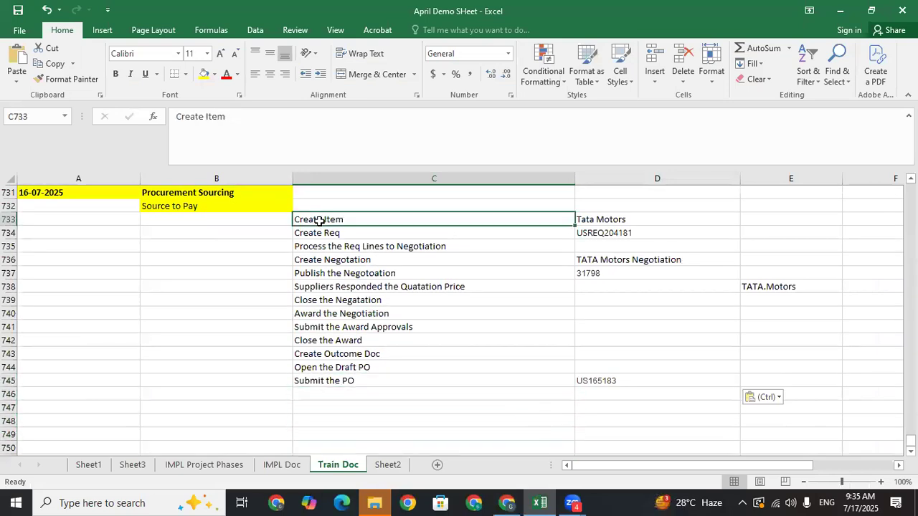
pyautogui.click(337, 380)
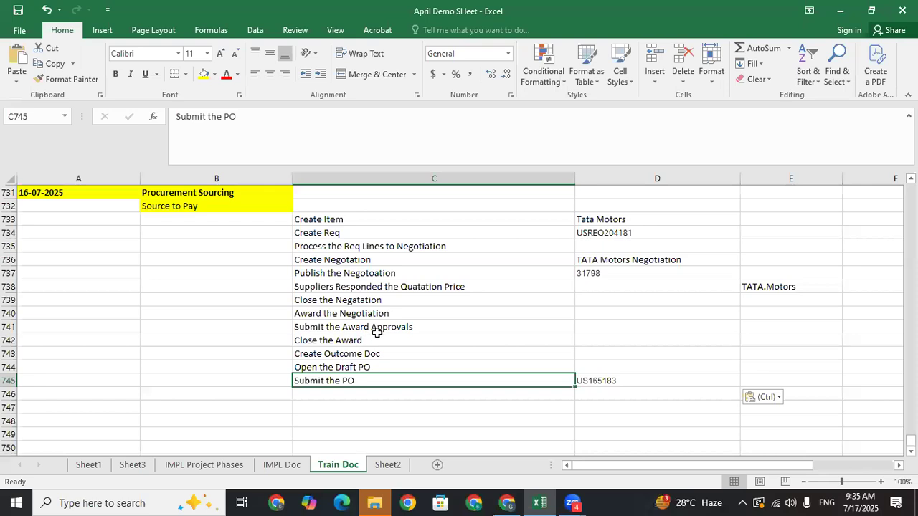
pyautogui.click(329, 219)
pyautogui.click(343, 390)
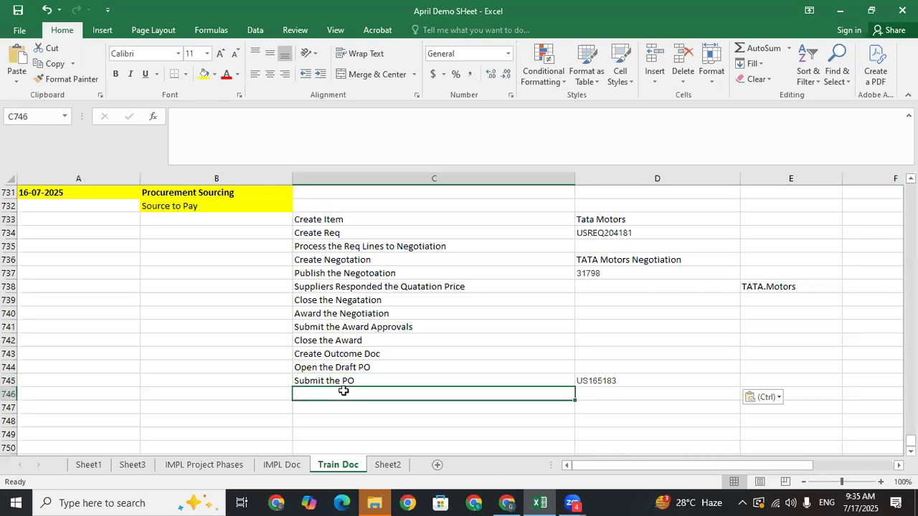
pyautogui.click(343, 409)
pyautogui.click(342, 417)
pyautogui.click(342, 407)
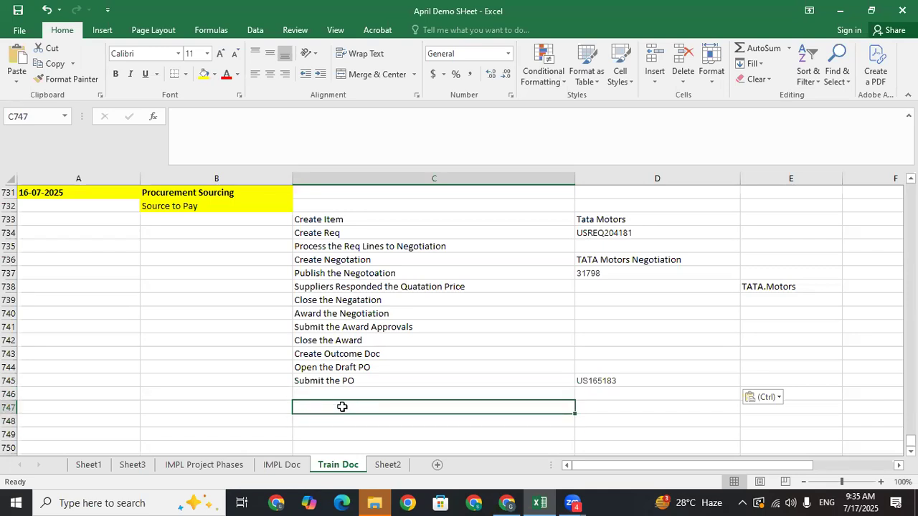
pyautogui.click(338, 390)
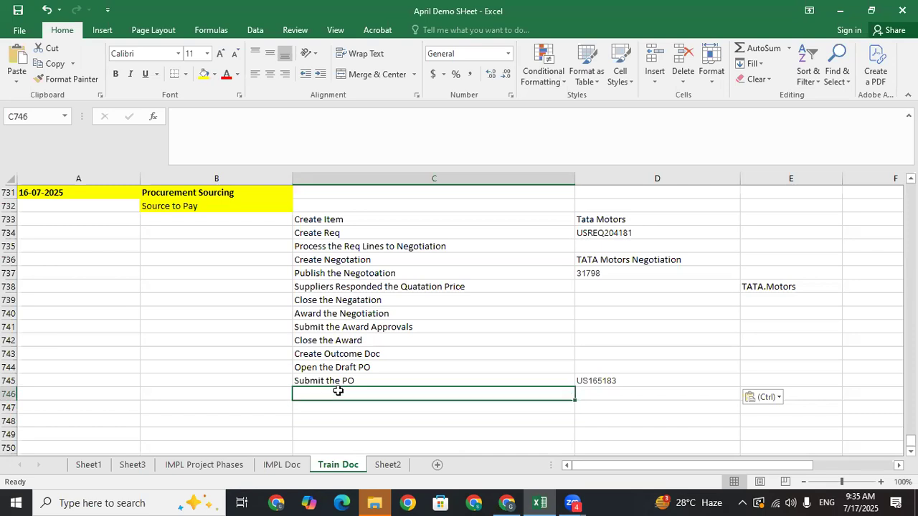
# - Enter 'Receive the Material' in cell C746 below Submit the PO
pyautogui.write('Receive th')
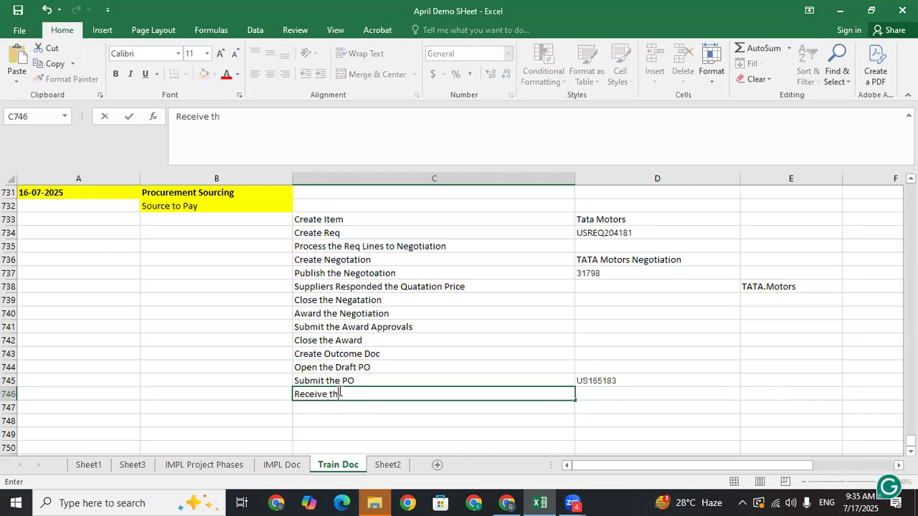
pyautogui.write('e Material')
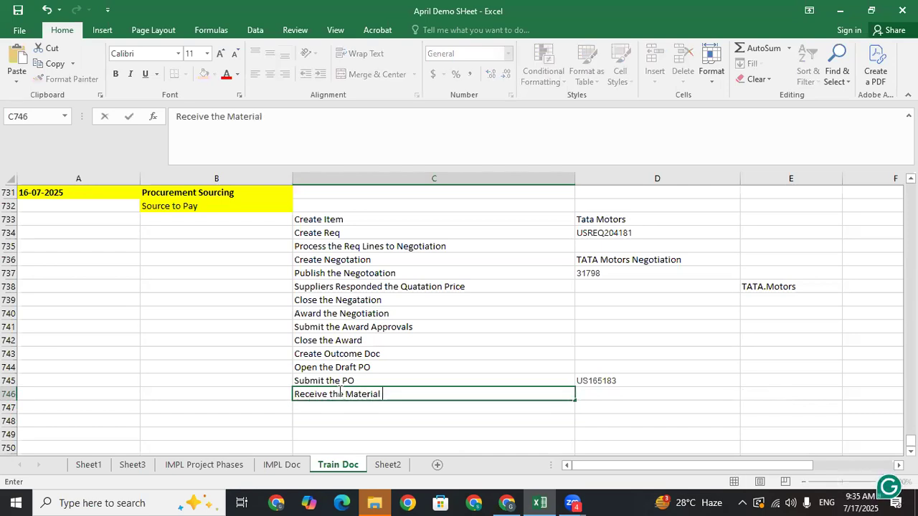
pyautogui.press('Return')
pyautogui.click(352, 396)
pyautogui.click(362, 406)
pyautogui.click(351, 396)
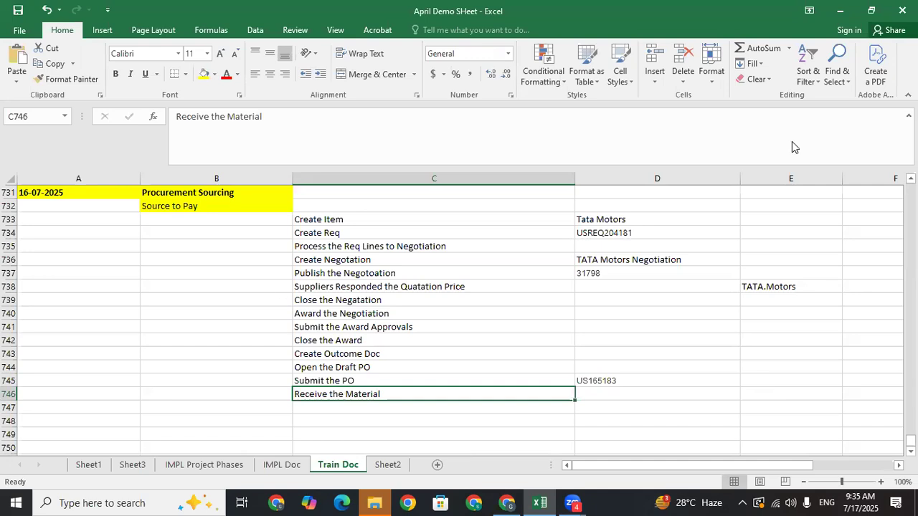
pyautogui.hotkey('alt', 'Tab')
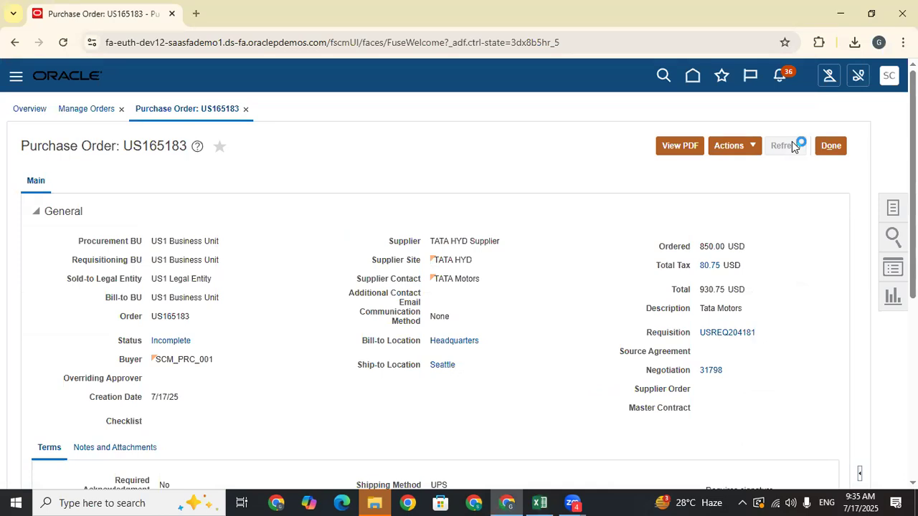
# - Refresh purchase order US165183 until its status reads Open, then return to Home
pyautogui.click(113, 364)
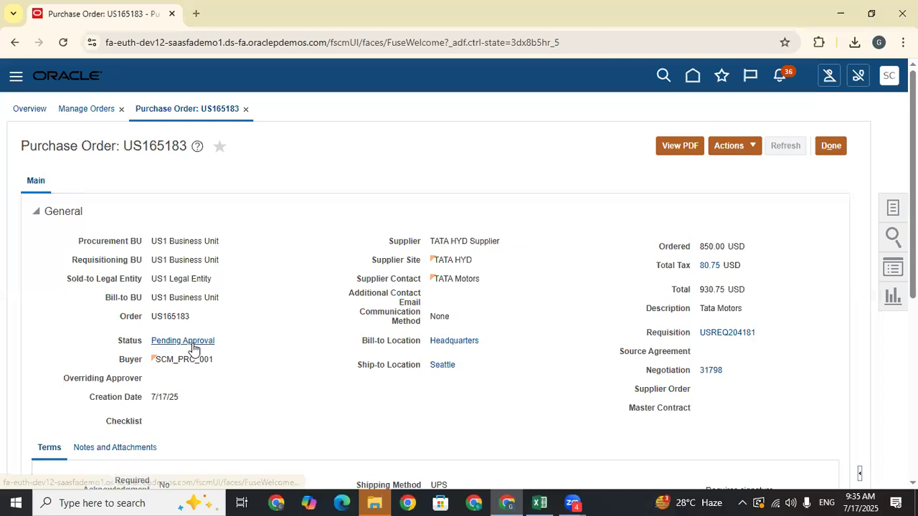
pyautogui.click(808, 140)
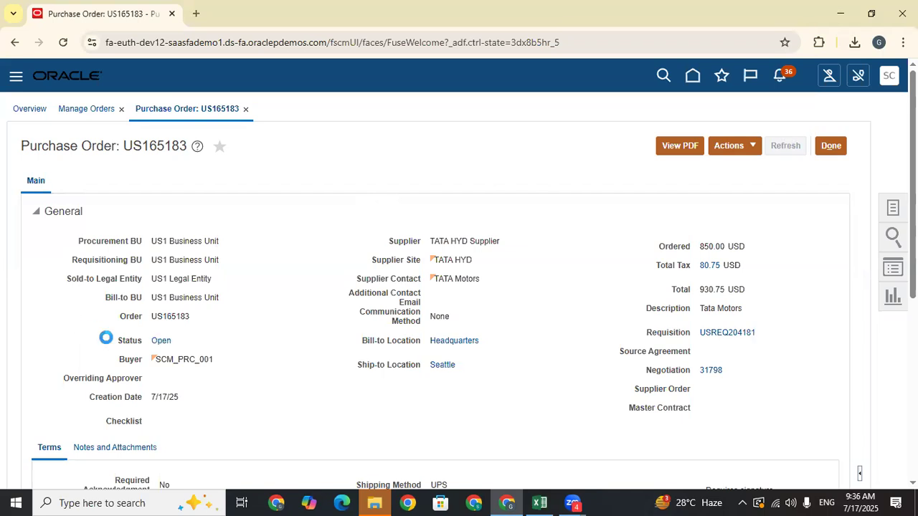
pyautogui.click(693, 76)
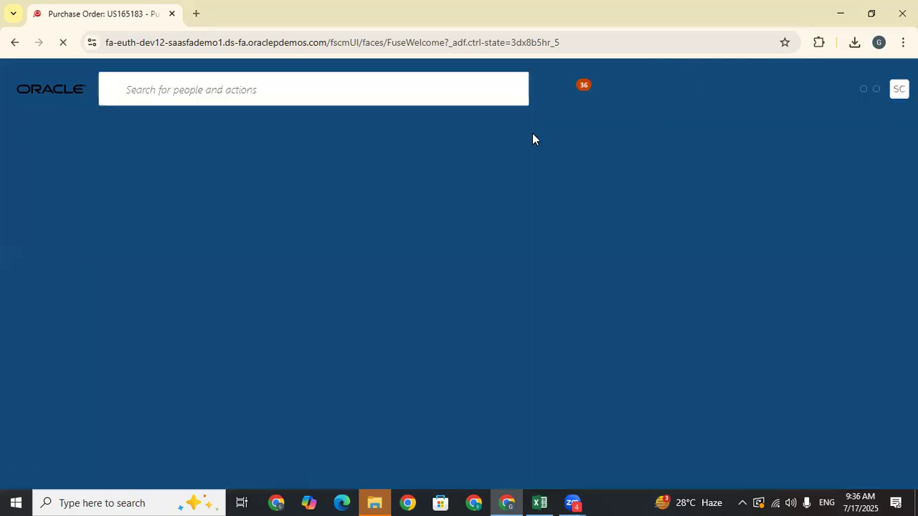
# - Go to the Supply Chain Execution apps and launch Inventory Management (Classic) for organization 001
pyautogui.scroll(-4, 559, 240)
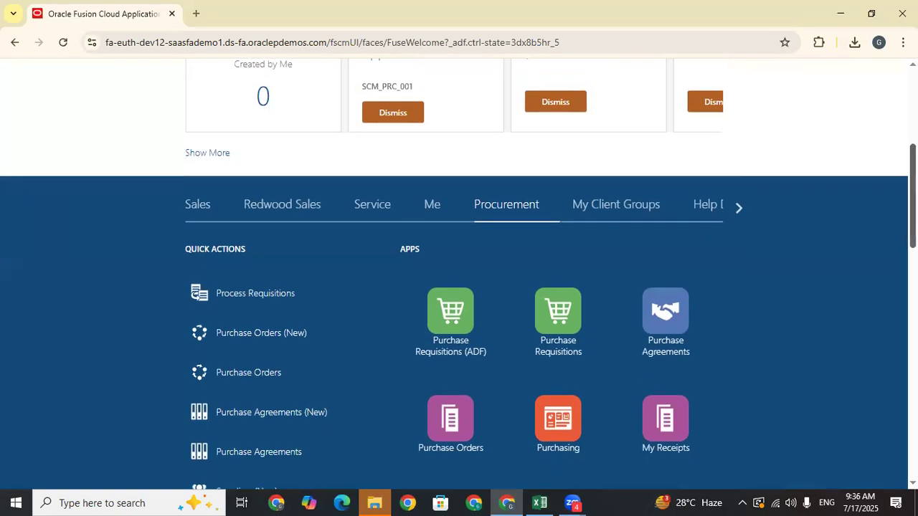
pyautogui.click(738, 207)
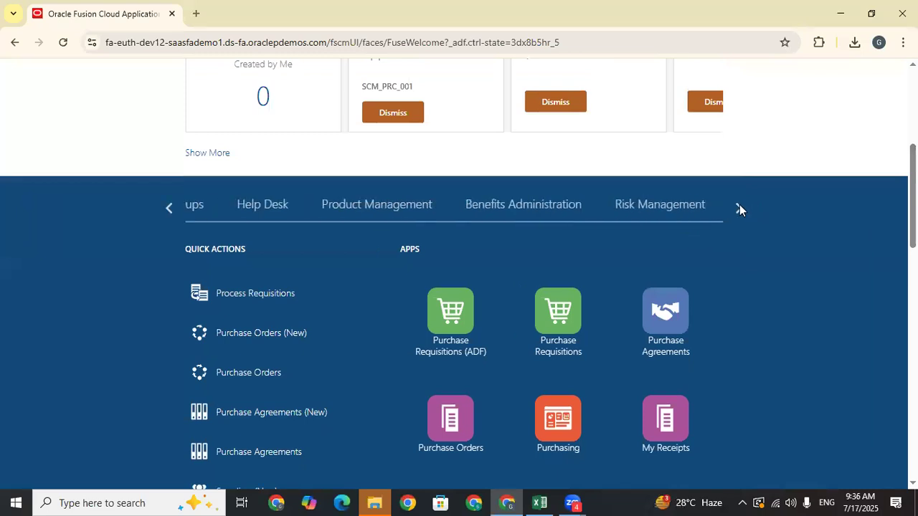
pyautogui.click(738, 207)
pyautogui.click(740, 208)
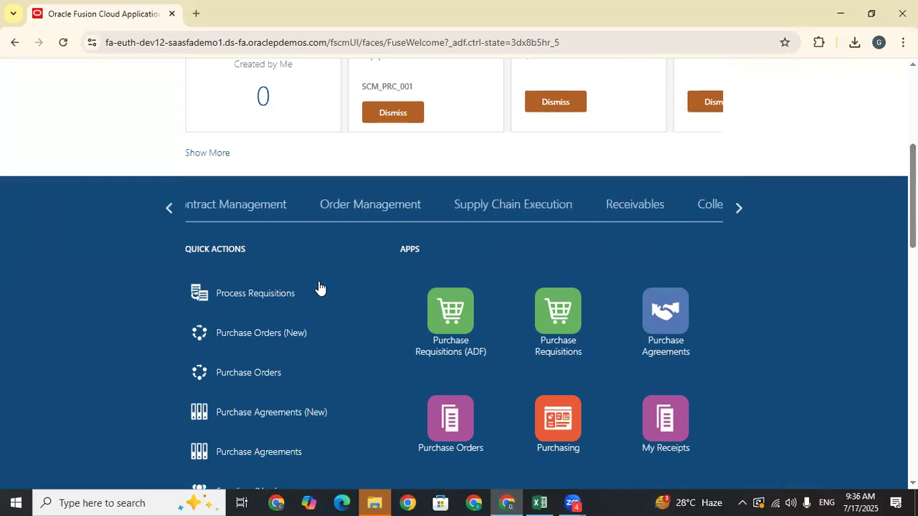
pyautogui.click(363, 208)
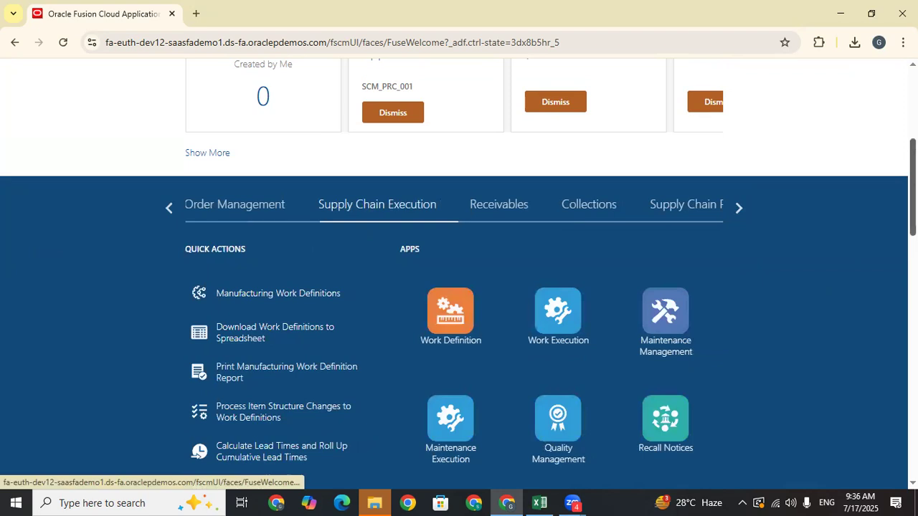
pyautogui.scroll(-3, 550, 281)
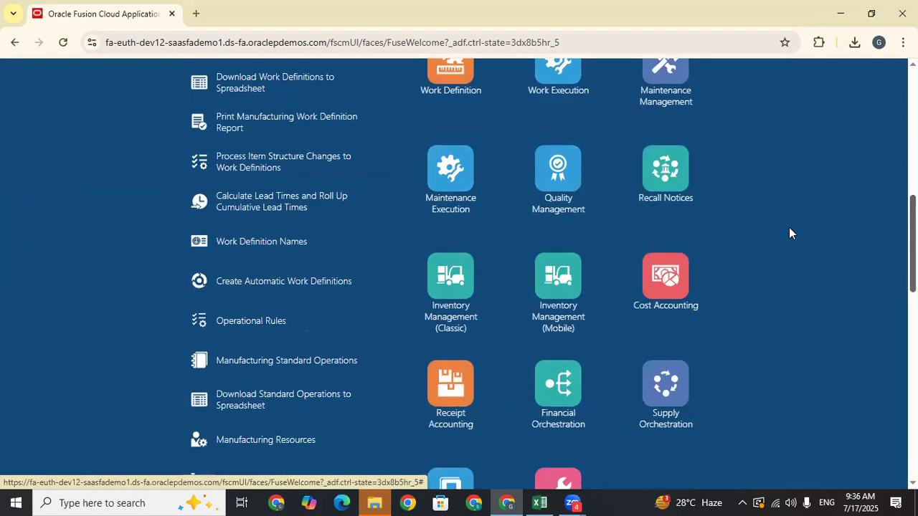
pyautogui.click(450, 289)
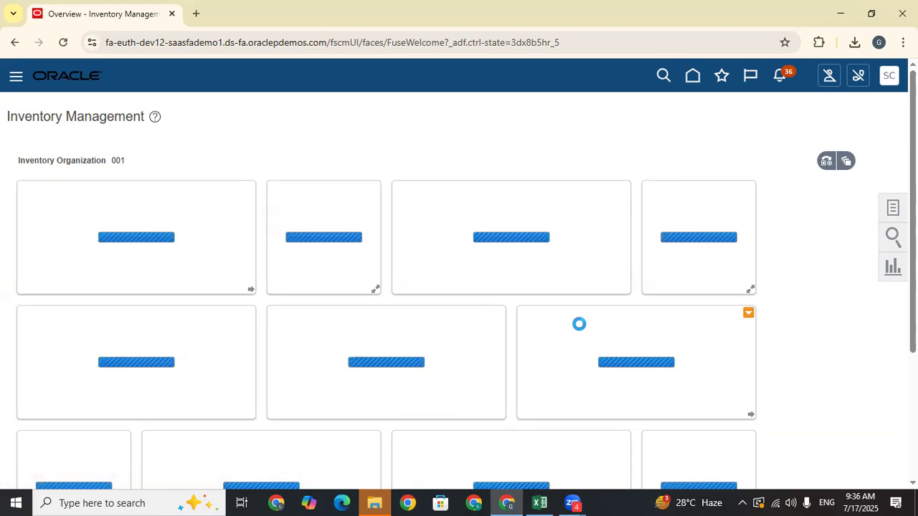
# - Filter the inventory task list to Receipts
pyautogui.click(893, 207)
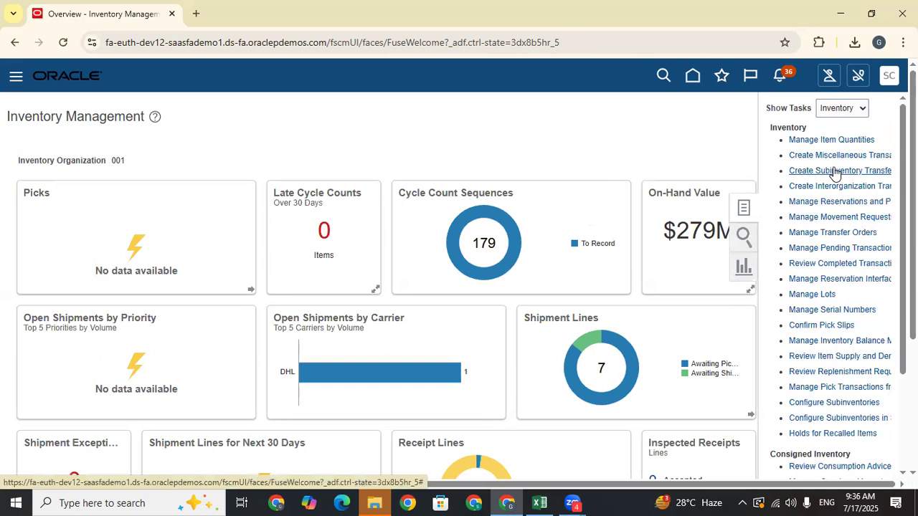
pyautogui.click(843, 108)
pyautogui.click(844, 109)
pyautogui.click(843, 109)
pyautogui.click(846, 195)
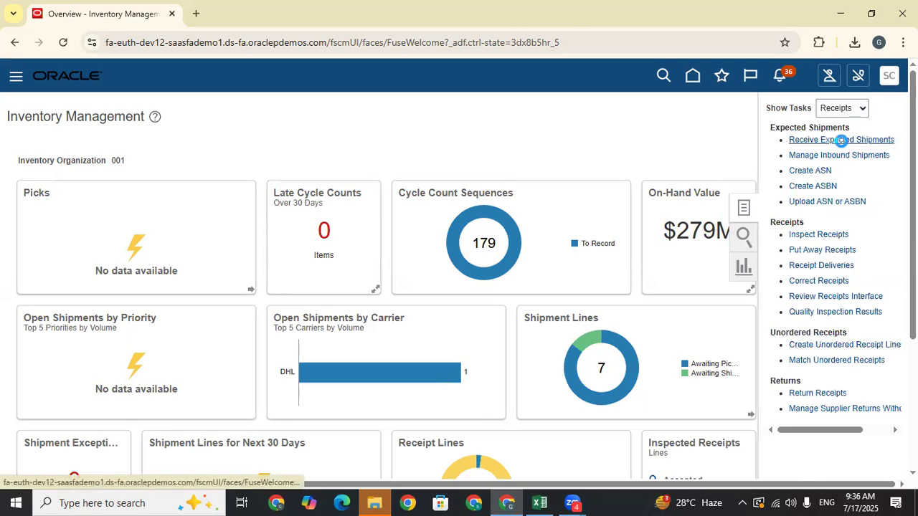
# - Search expected shipments for purchase order US165183, copying the number from the Excel log
pyautogui.click(239, 217)
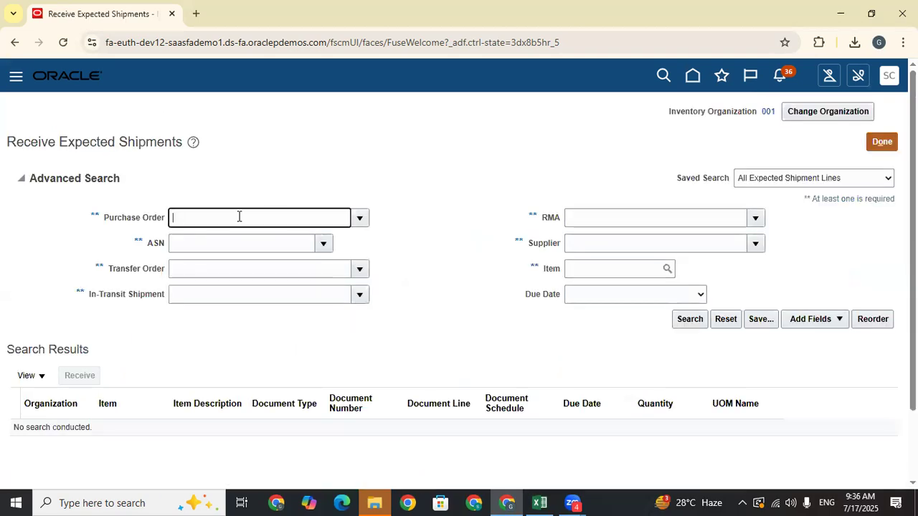
pyautogui.click(540, 502)
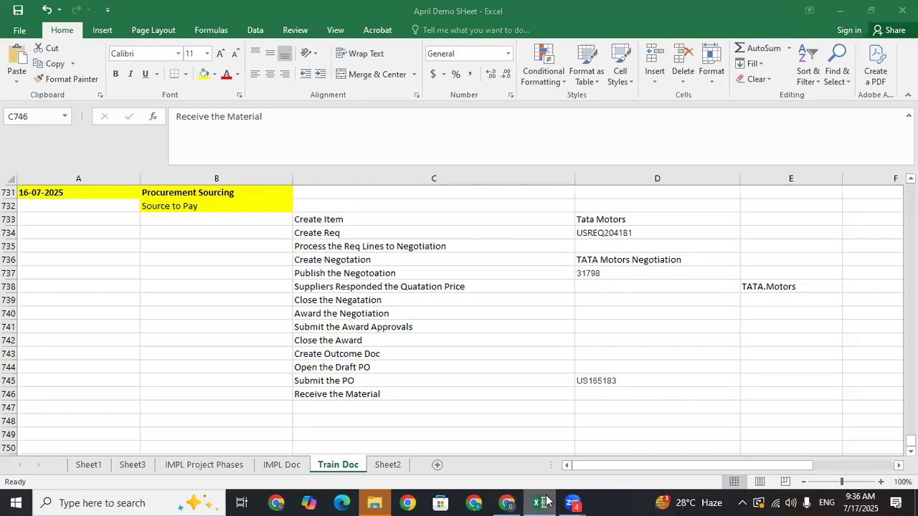
pyautogui.click(598, 381)
pyautogui.hotkey('ctrl', 'c')
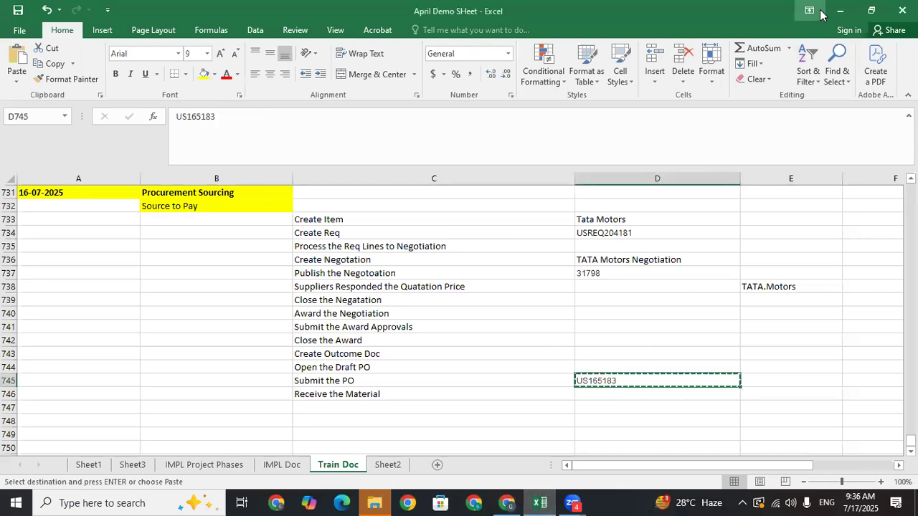
pyautogui.click(840, 10)
pyautogui.hotkey('ctrl', 'v')
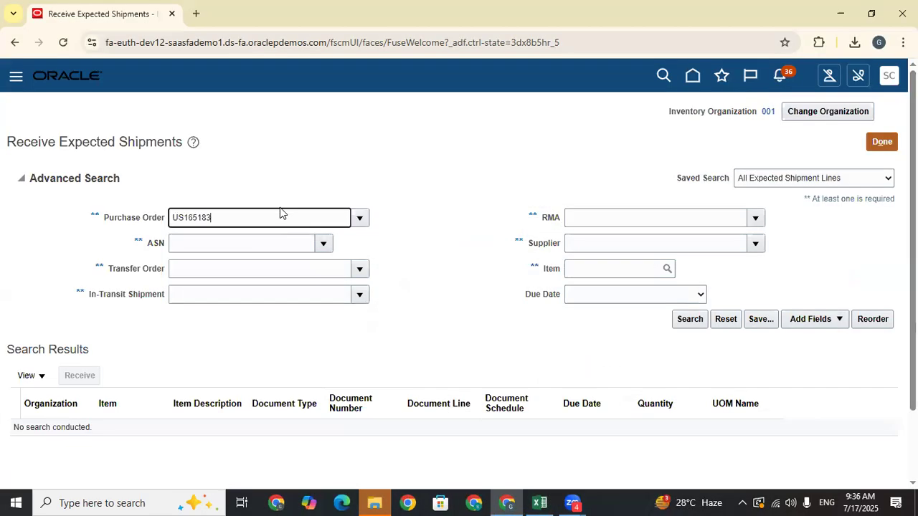
pyautogui.click(691, 320)
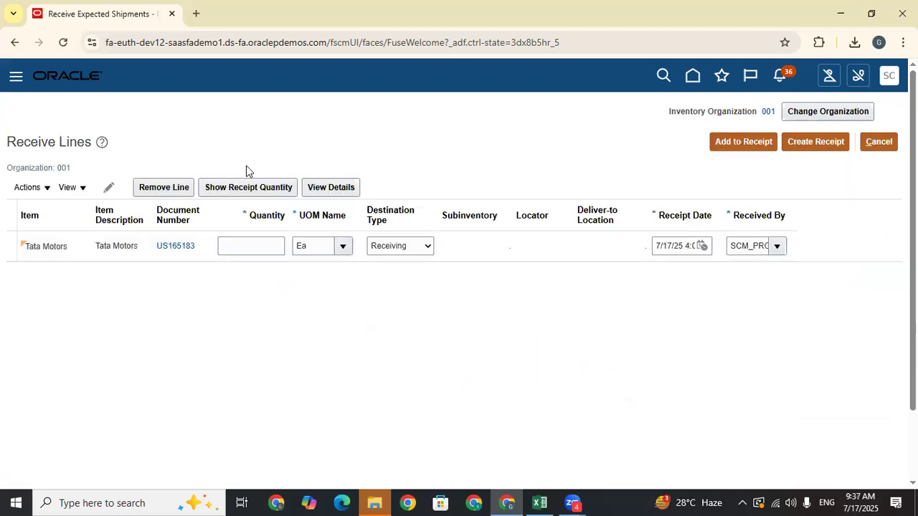
# - Set the Tata Motors line's destination type to Inventory and subinventory to STORE1
pyautogui.click(402, 246)
pyautogui.click(397, 268)
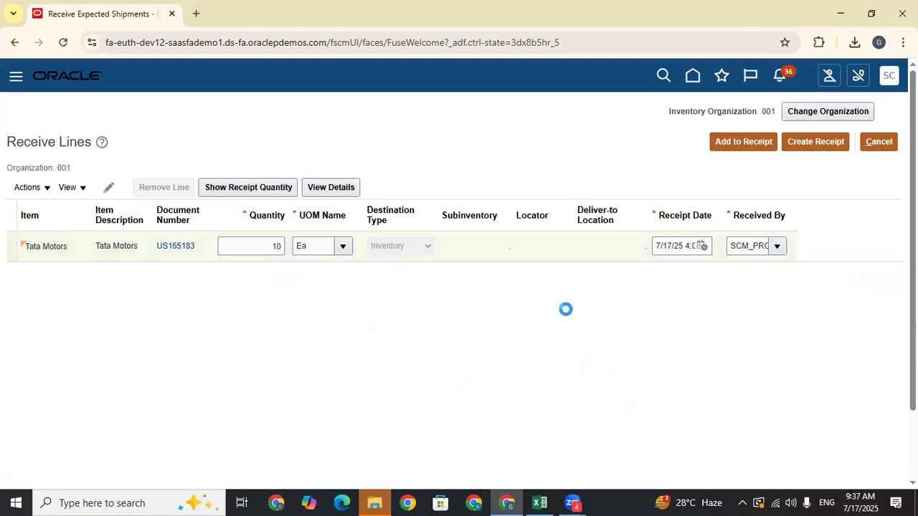
pyautogui.click(493, 246)
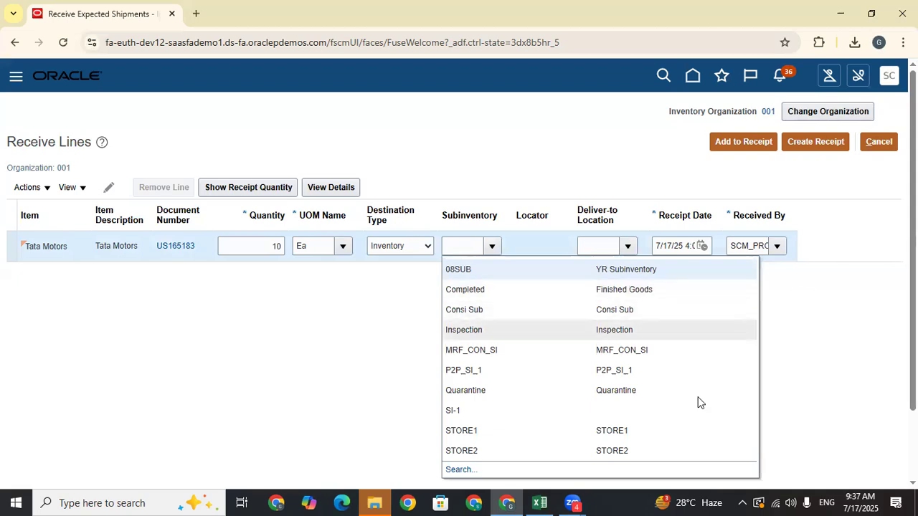
pyautogui.scroll(-2, 491, 398)
pyautogui.click(485, 346)
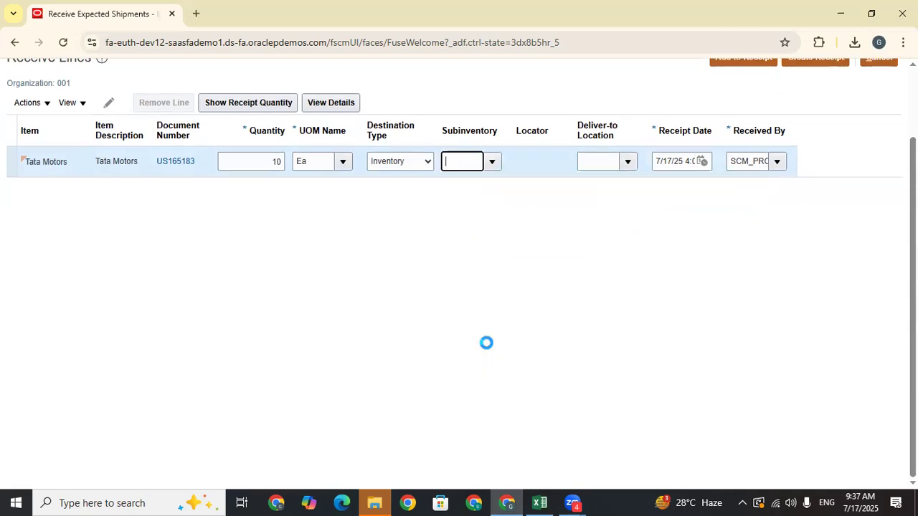
pyautogui.scroll(2, 646, 269)
# - Create and submit the receipt, copy receipt number 52763, and finish receiving
pyautogui.click(818, 141)
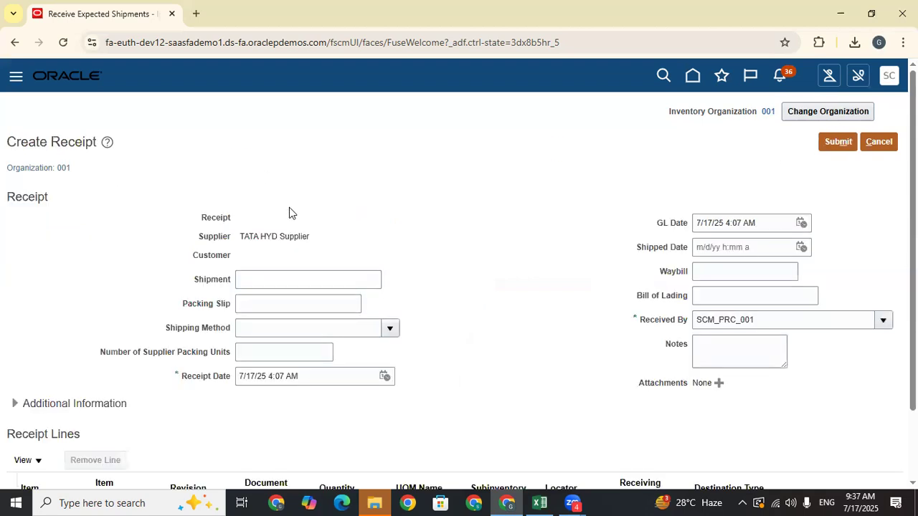
pyautogui.click(850, 146)
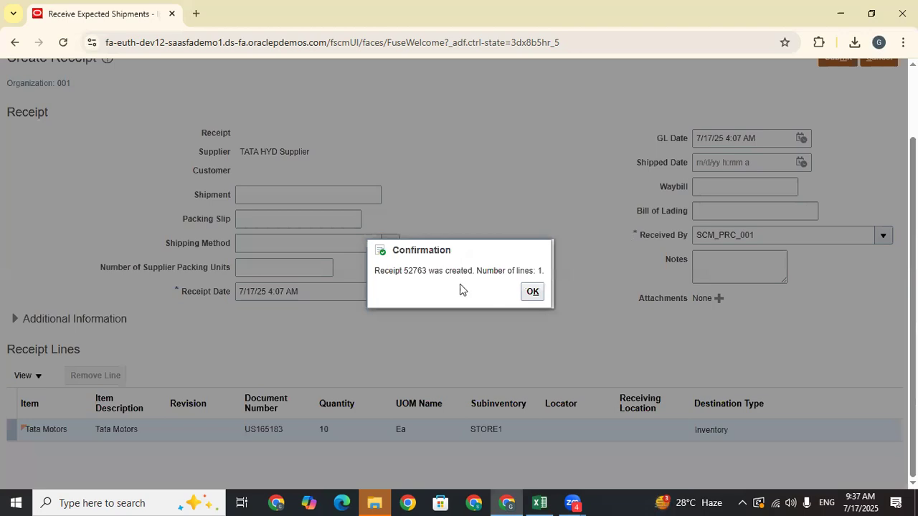
pyautogui.doubleClick(409, 271)
pyautogui.rightClick(409, 270)
pyautogui.click(466, 287)
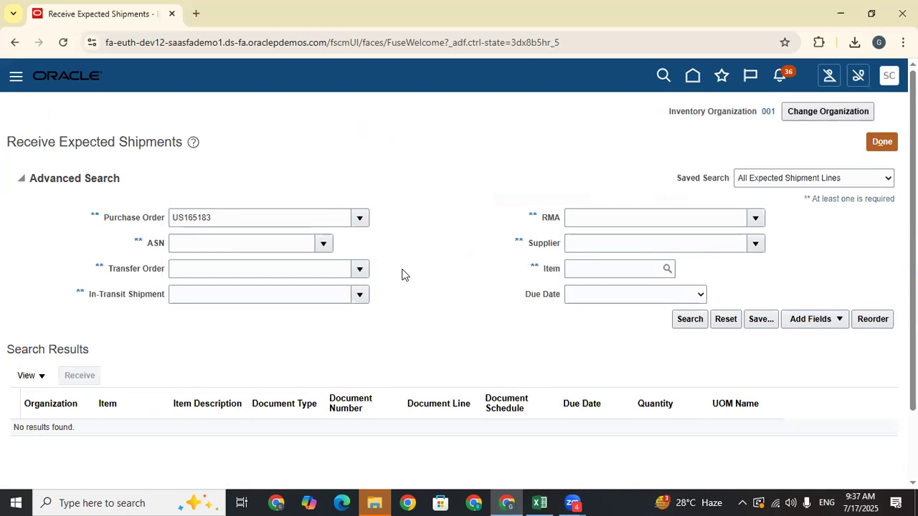
pyautogui.click(882, 142)
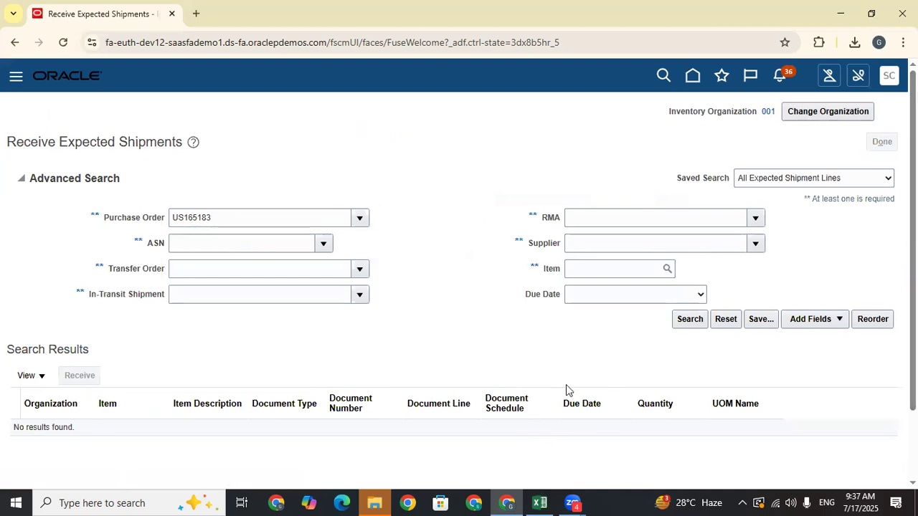
# - Paste receipt number 52763 into D746 of the Train Doc sheet and select C747
pyautogui.hotkey('alt', 'Tab')
pyautogui.hotkey('ctrl', 'v')
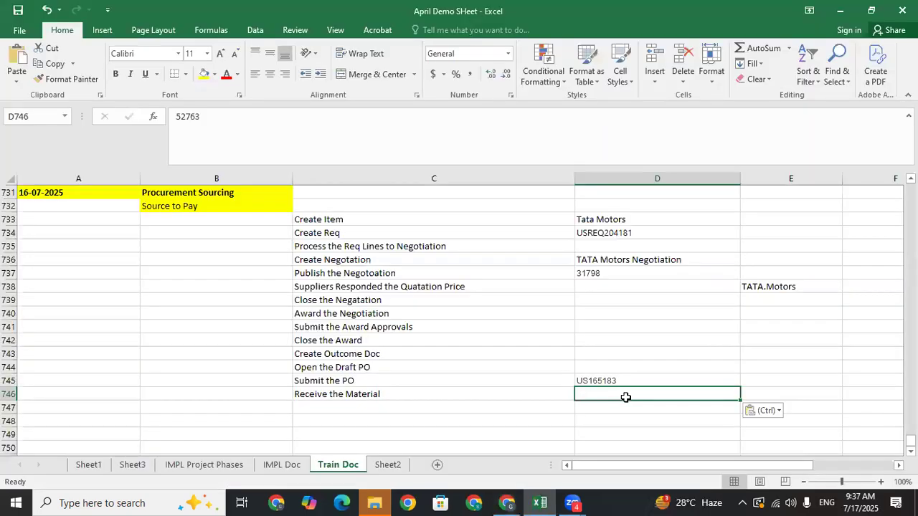
pyautogui.click(529, 408)
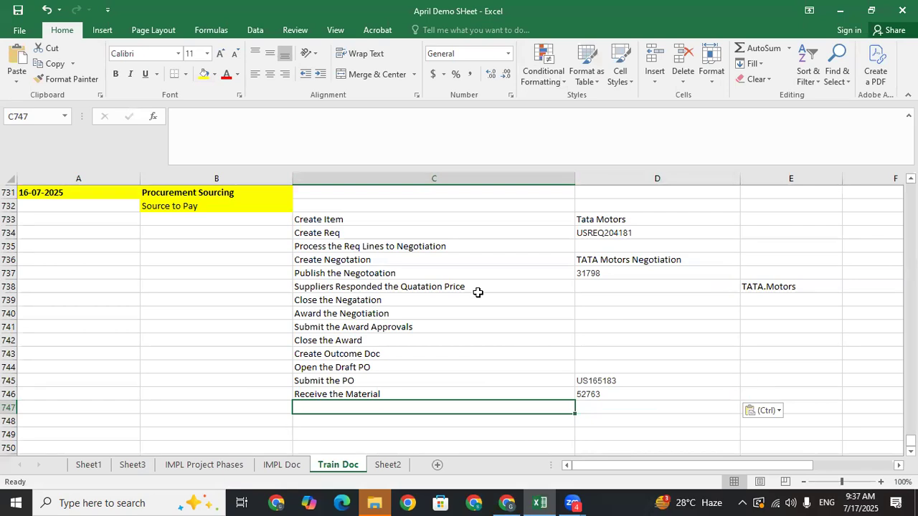
pyautogui.click(305, 208)
pyautogui.click(319, 377)
pyautogui.click(315, 410)
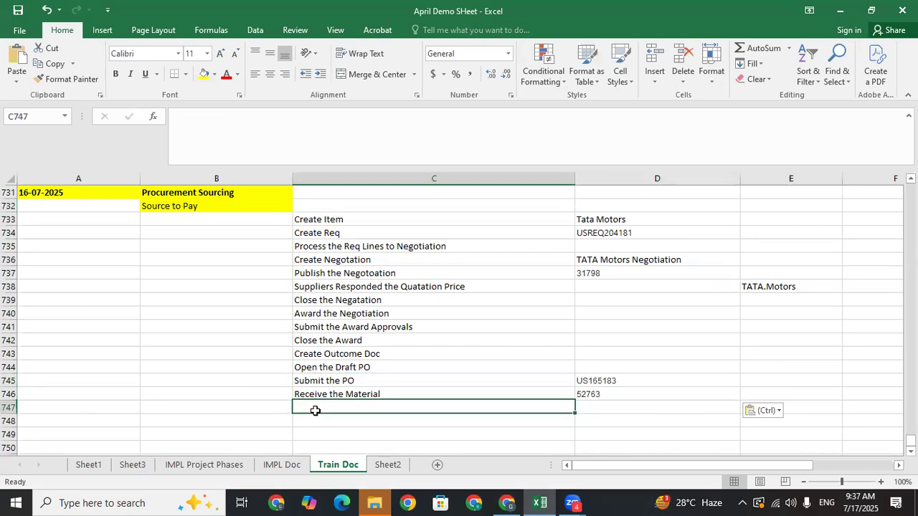